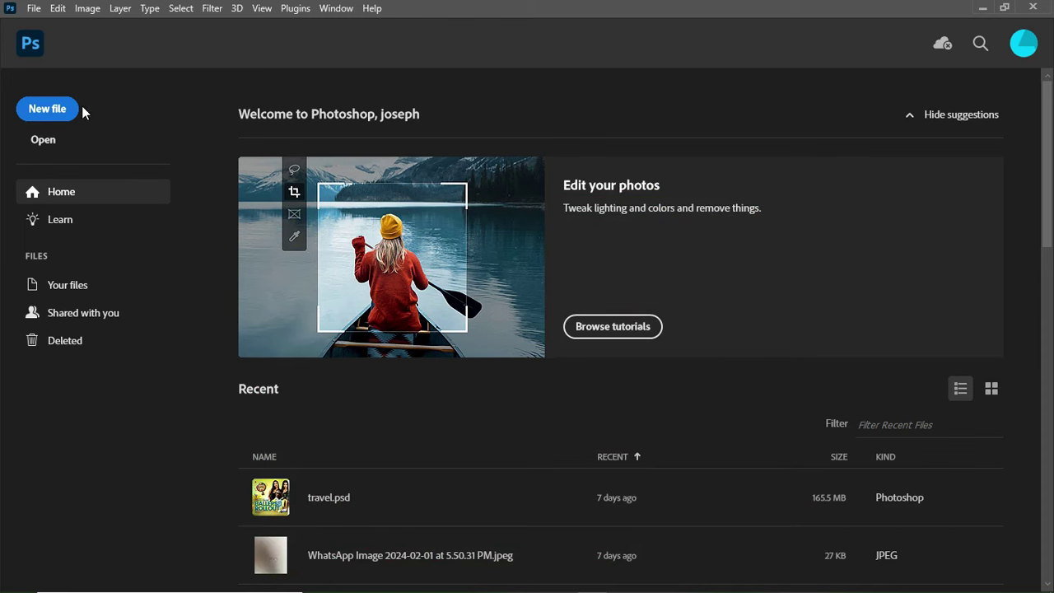
Step: Create a new document named VALENTINE at 2000 × 2000 px and 300 ppi
click(59, 107)
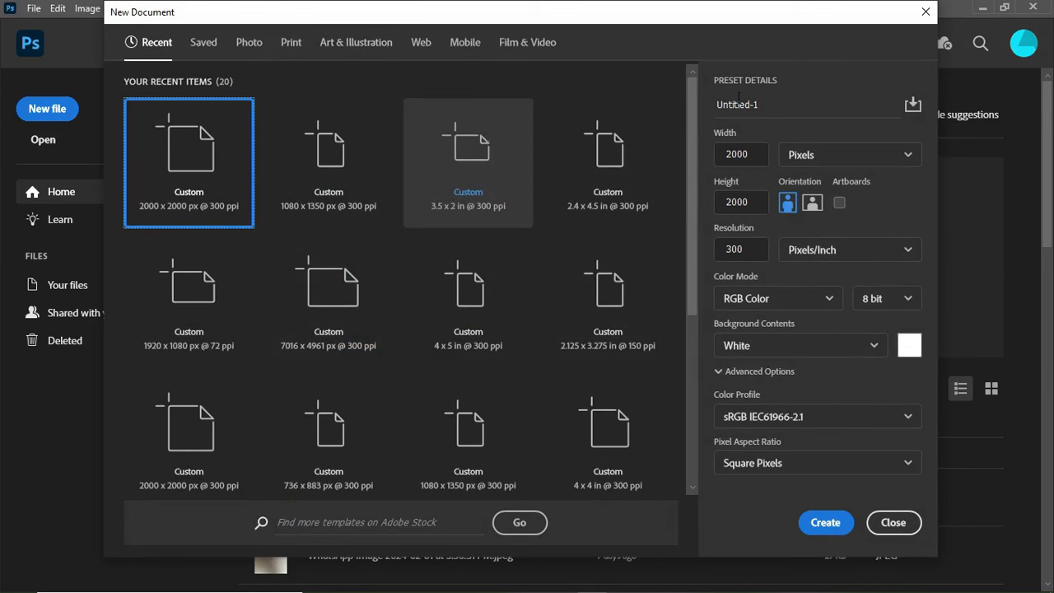
click(775, 102)
text(VALENTINE)
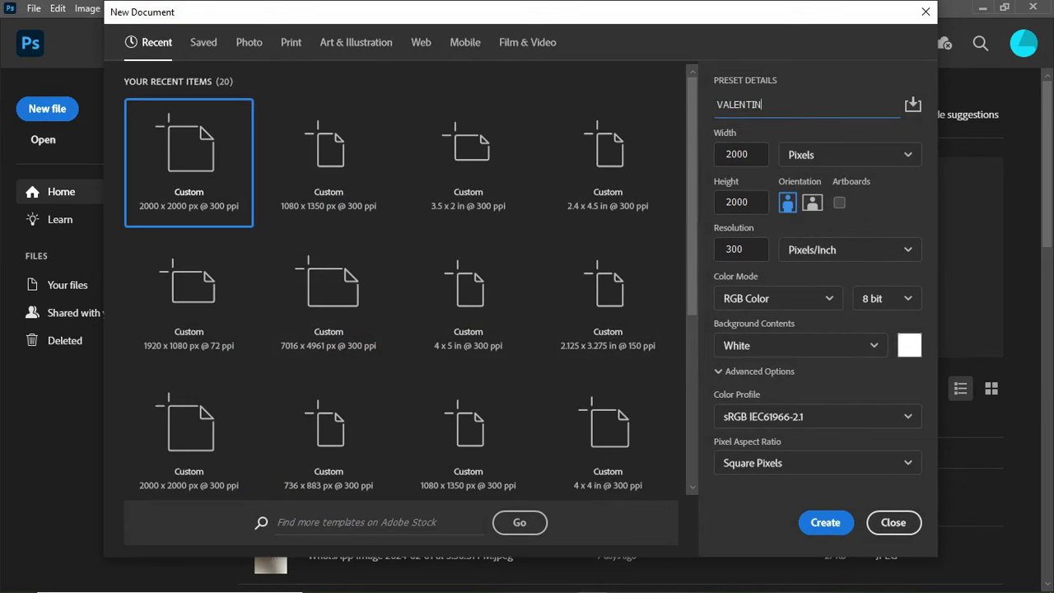
click(878, 158)
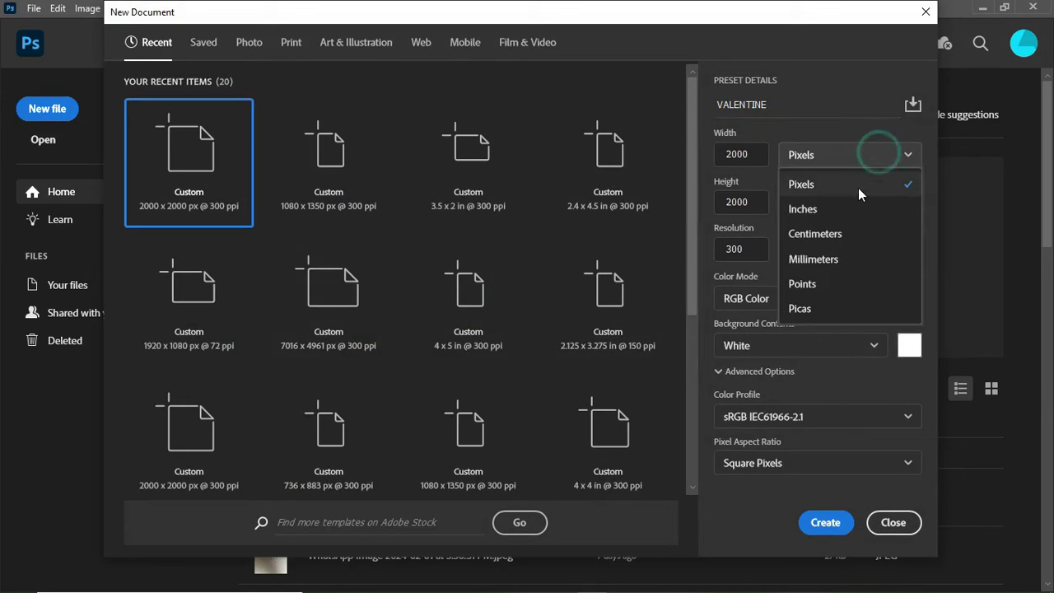
click(869, 182)
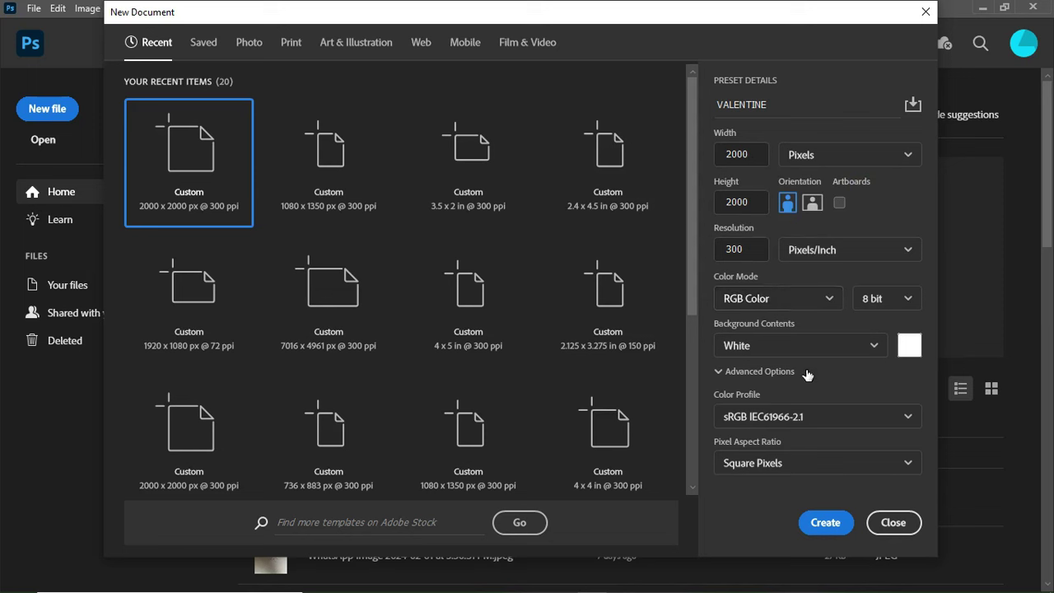
click(820, 523)
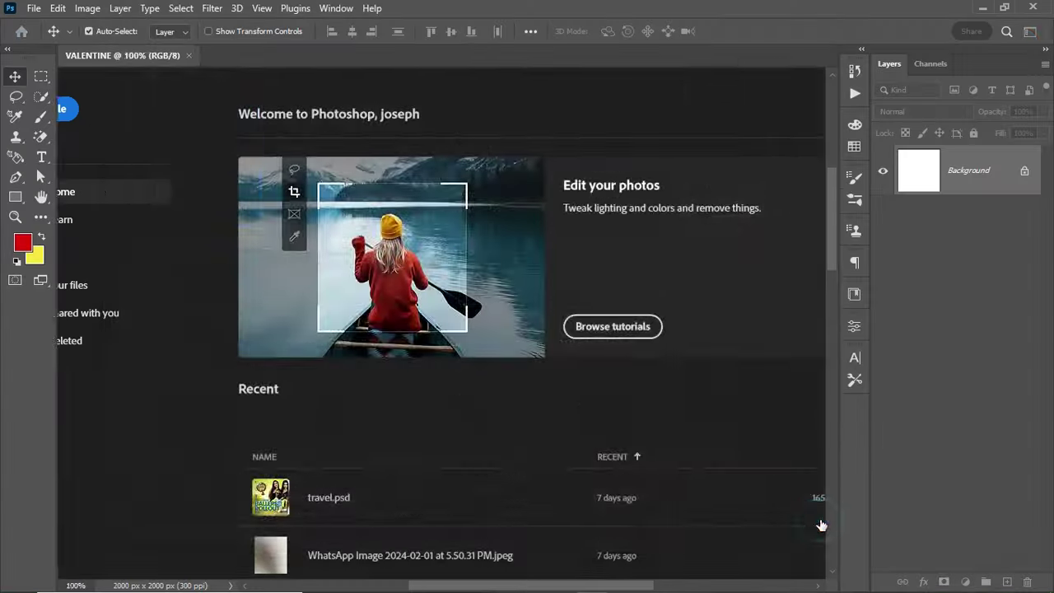
Step: Hide the hearts, couple photo, instagram, Scribble_119, street-sign and logo layers, then select Background
key(f)
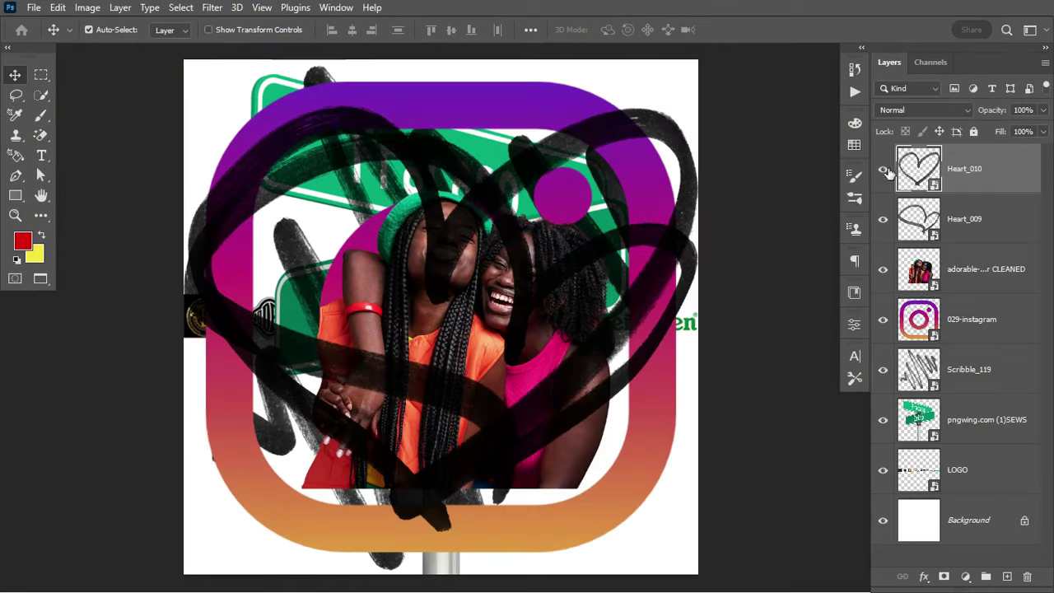
click(884, 171)
click(883, 219)
click(882, 269)
click(884, 323)
click(883, 369)
click(883, 419)
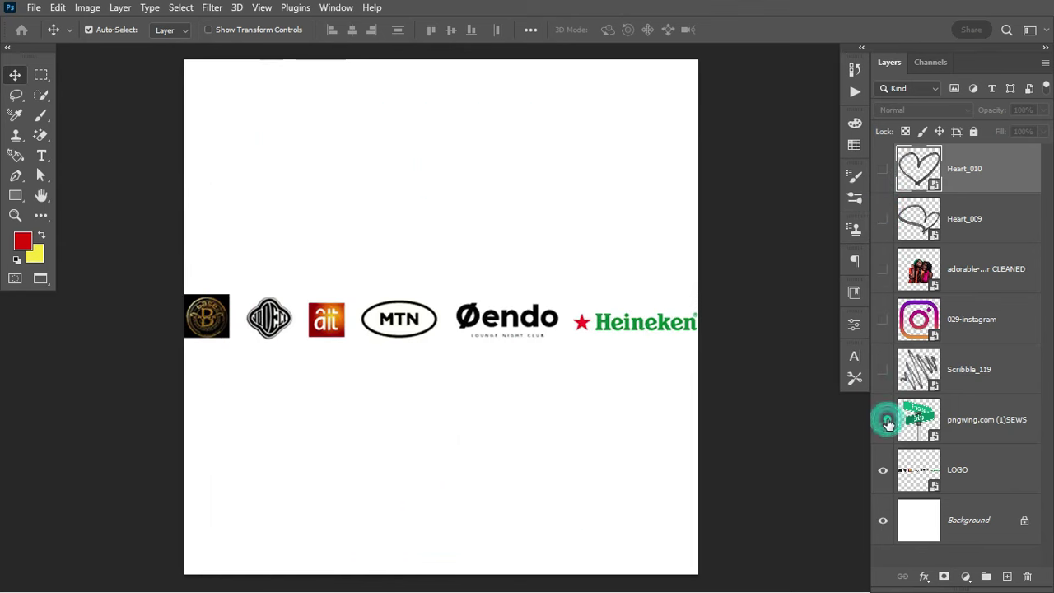
click(883, 467)
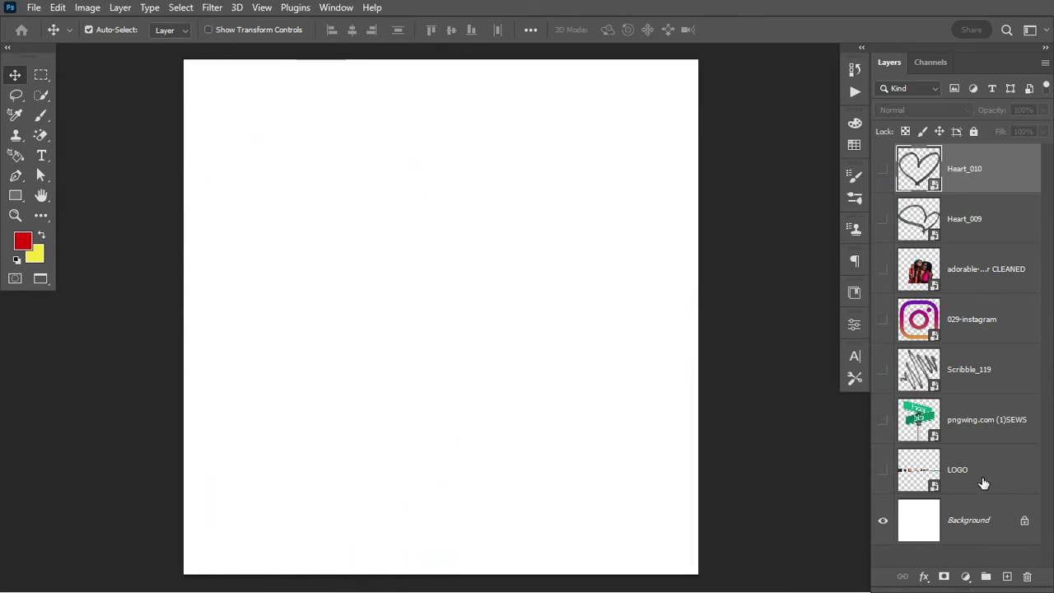
click(976, 520)
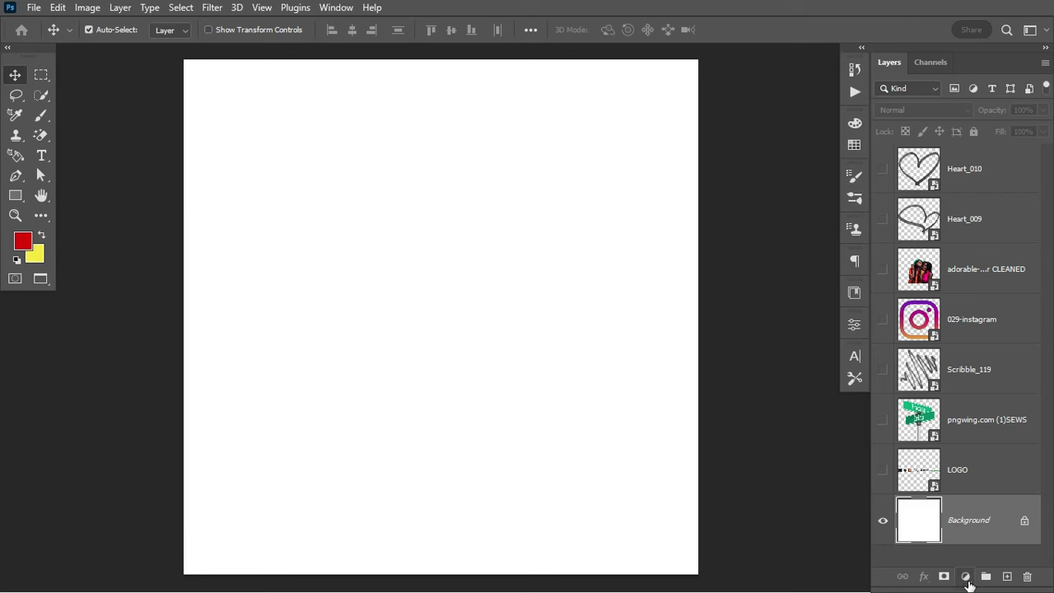
Step: Add a Solid Color fill layer in red hex de0606 above the Background
click(965, 577)
click(959, 308)
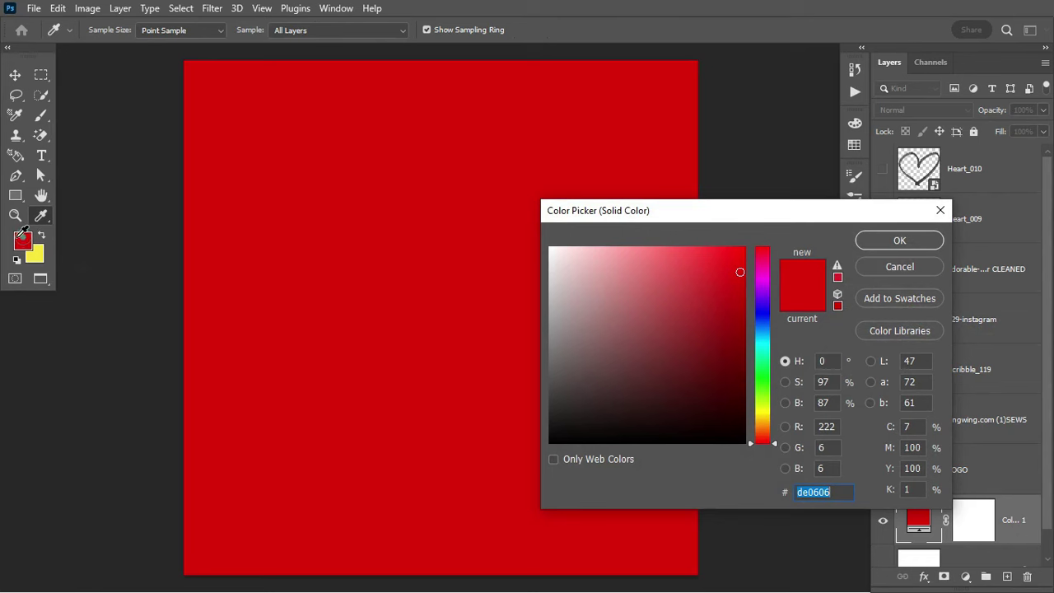
click(839, 491)
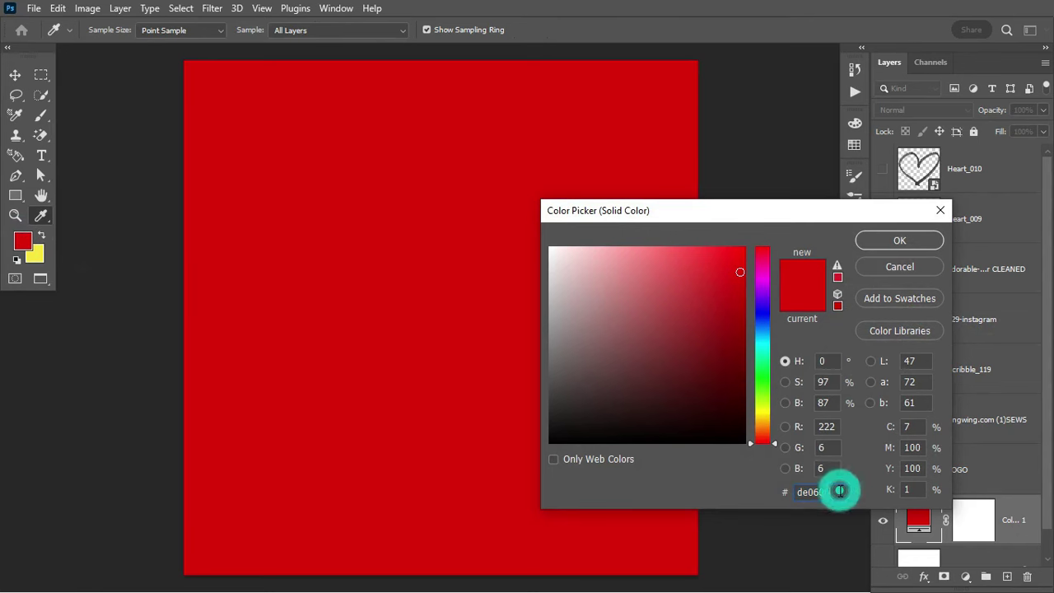
click(882, 245)
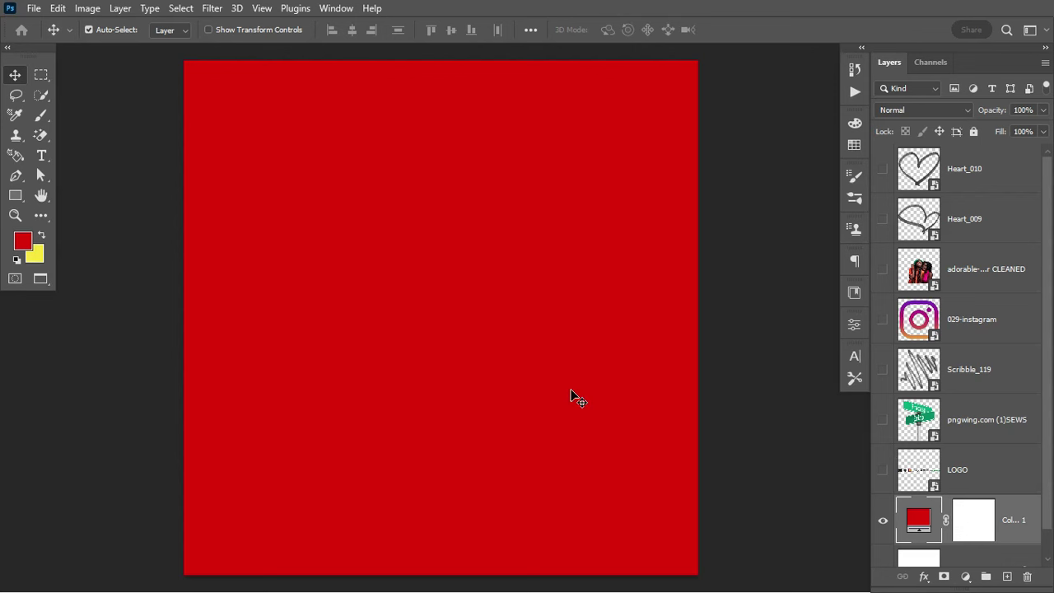
key(ctrl+shift+n)
Step: Create a Soft Light layer named NOISE filled with 50% gray and convert it to a Smart Object
text(NOISE)
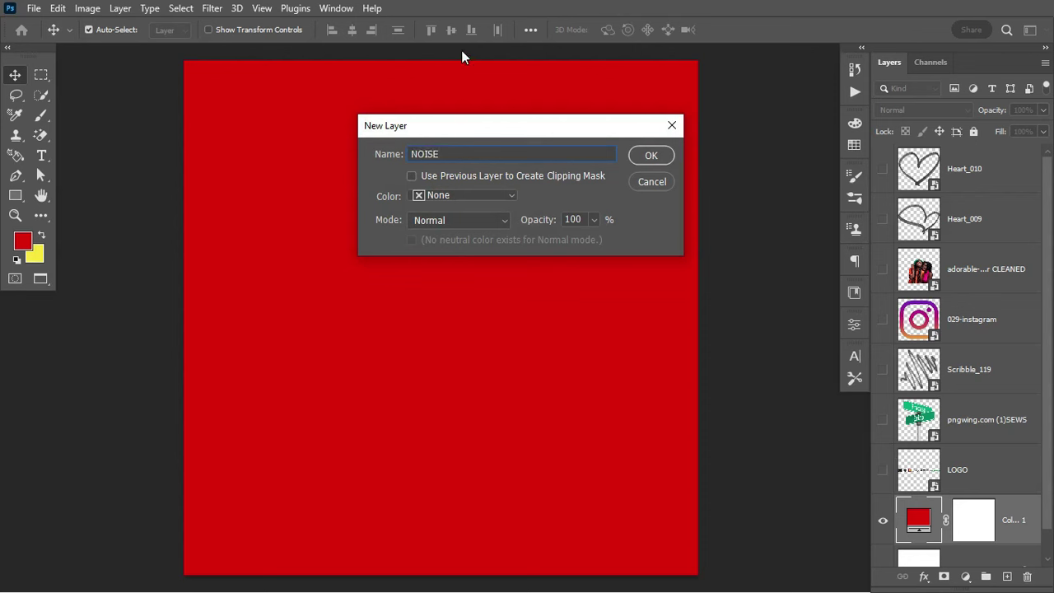
click(428, 227)
click(476, 379)
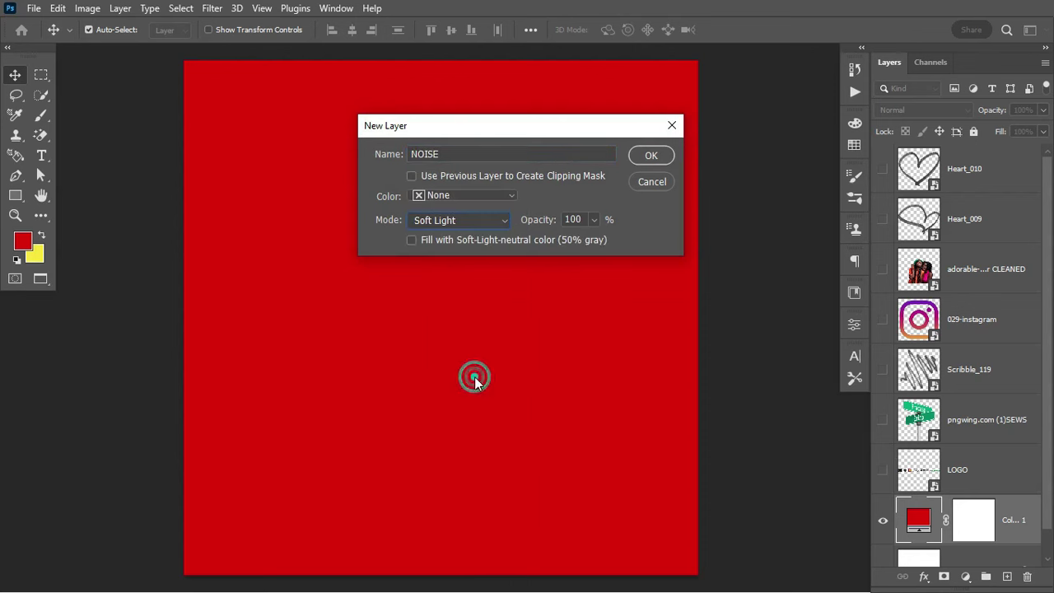
click(534, 240)
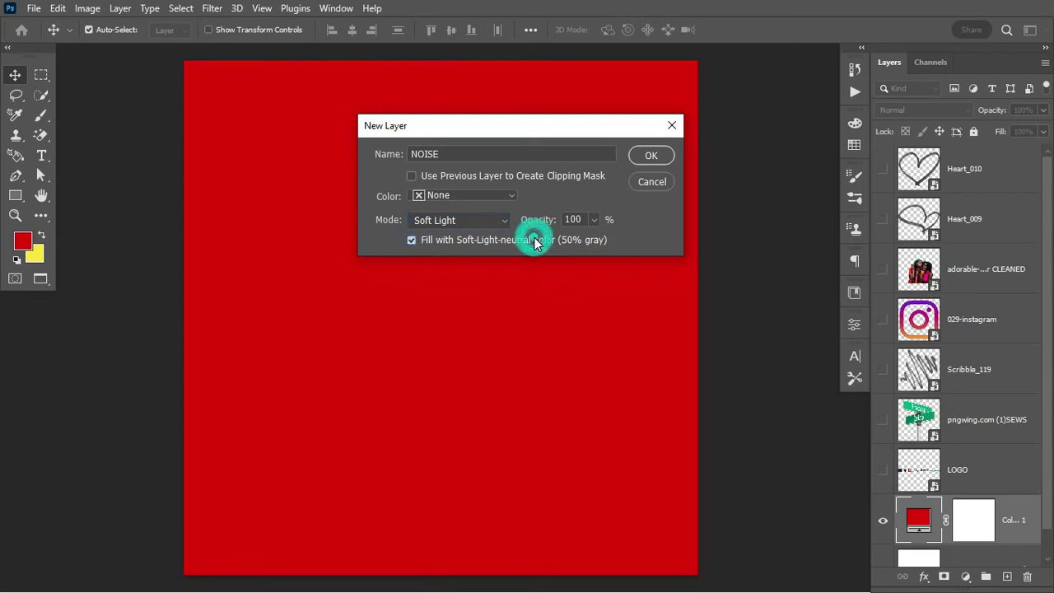
click(649, 156)
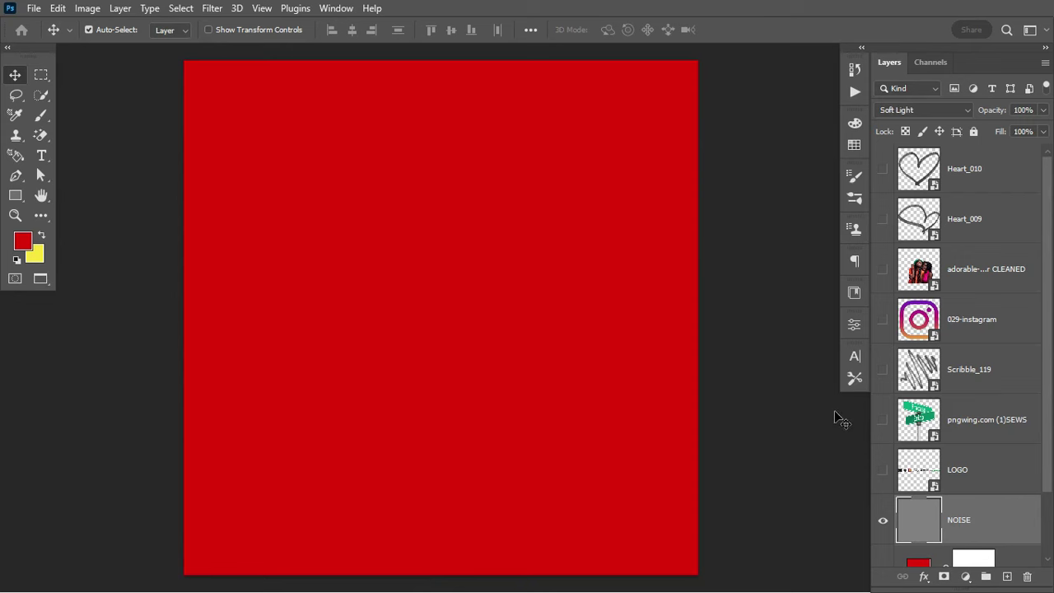
right_click(991, 519)
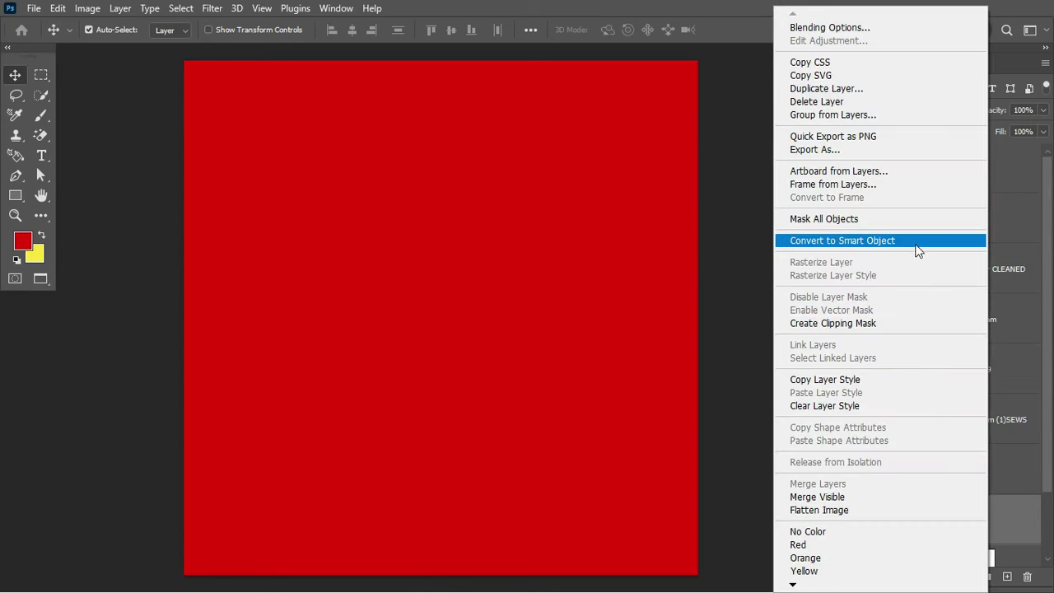
click(915, 241)
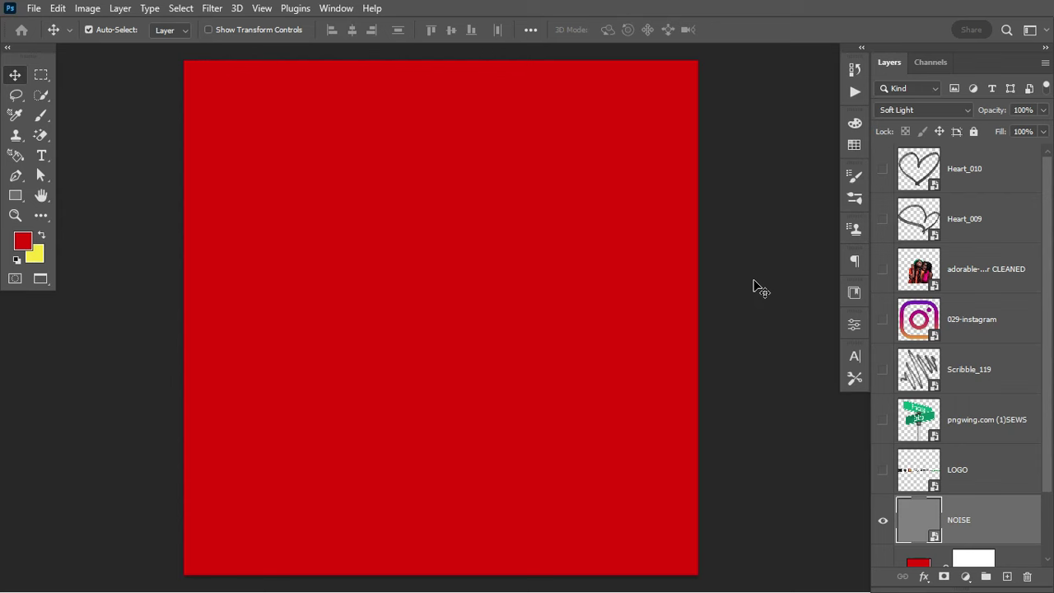
Step: Apply a 49.14% monochromatic Add Noise filter to the NOISE layer
click(213, 9)
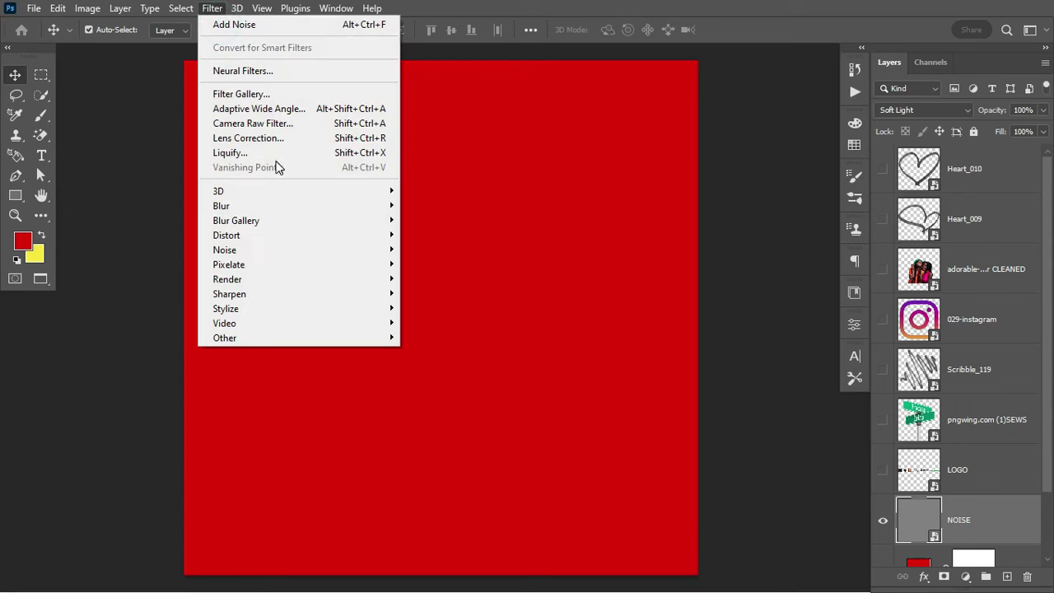
mouse_move(317, 252)
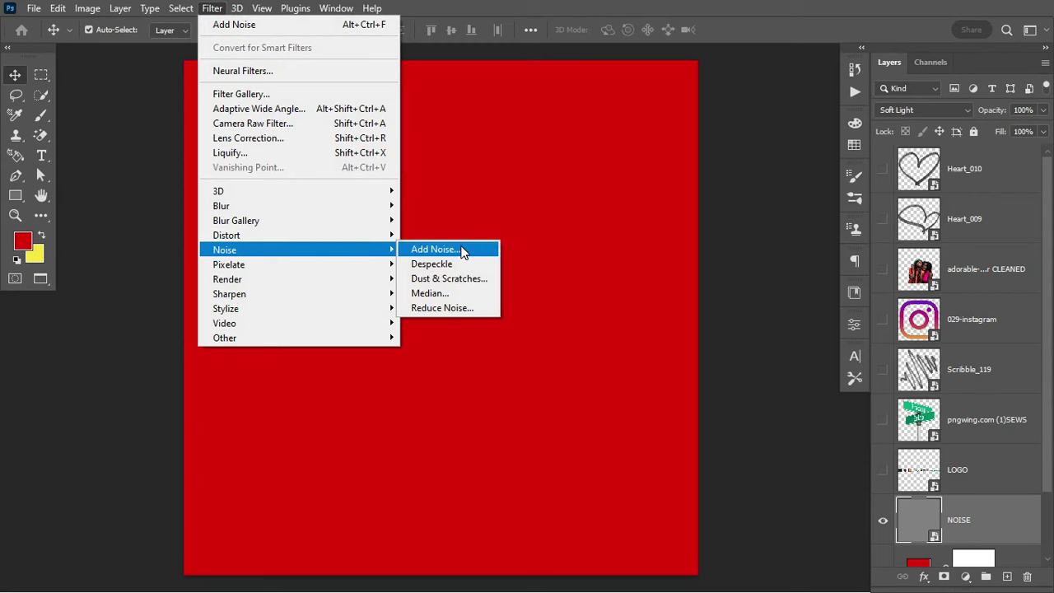
click(462, 252)
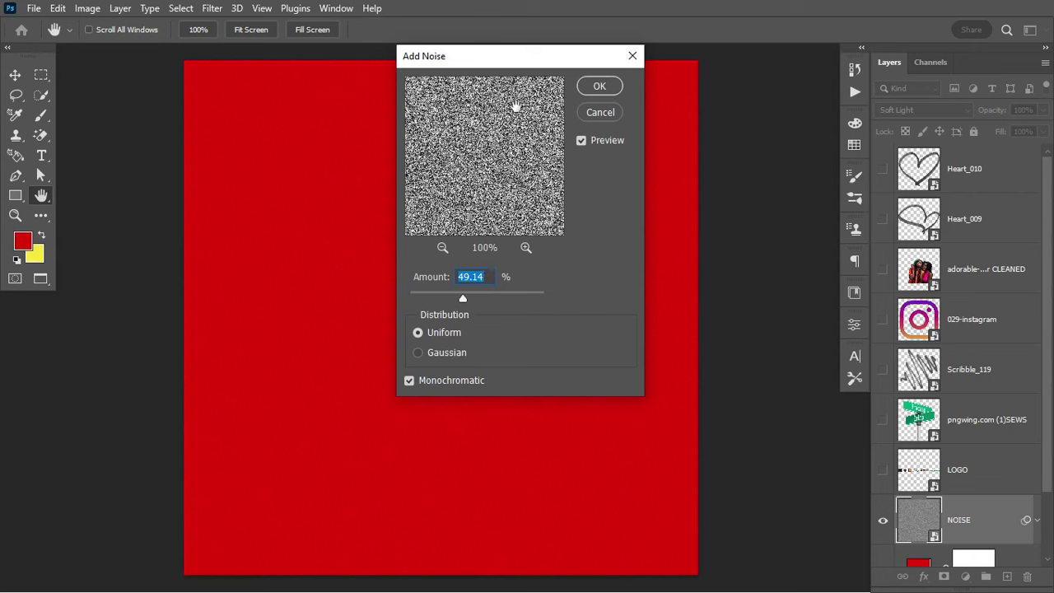
drag(527, 71, 603, 79)
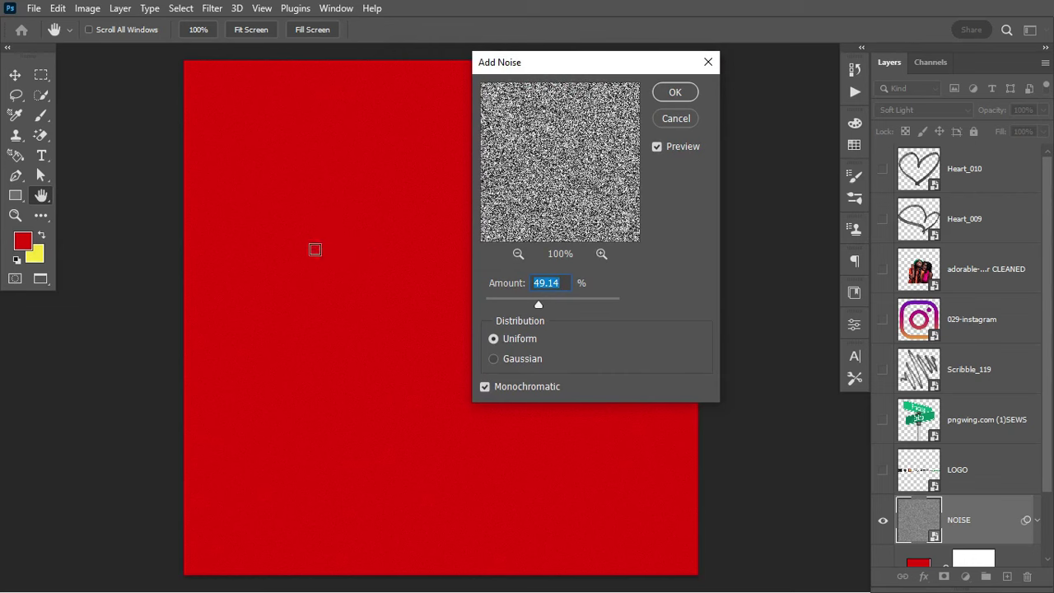
click(688, 95)
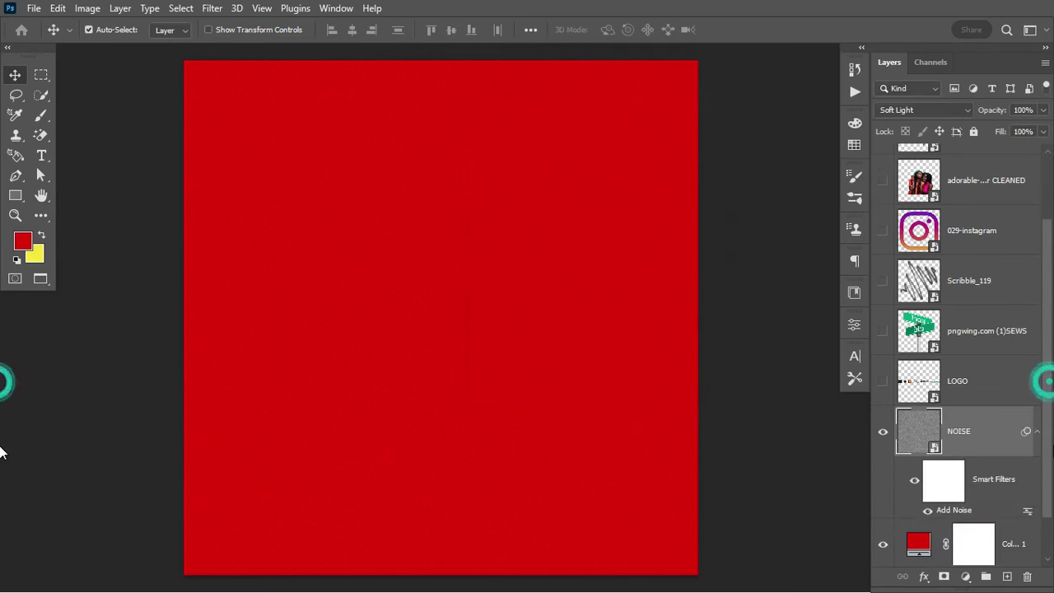
click(1038, 432)
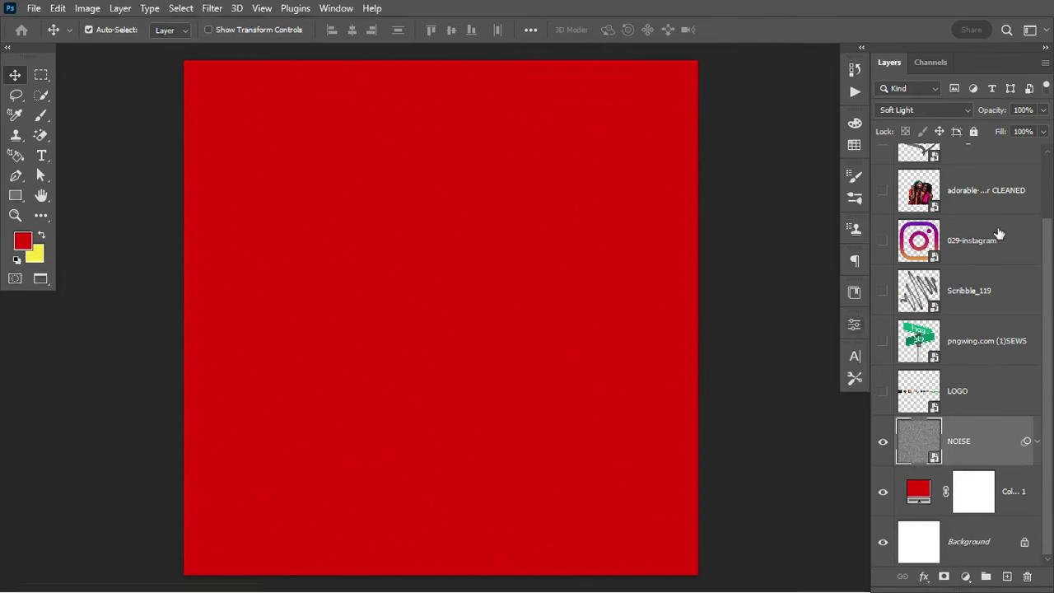
Step: Move the couple photo layer above NOISE, make it visible, and convert it to a Smart Object
drag(993, 185, 976, 415)
click(882, 391)
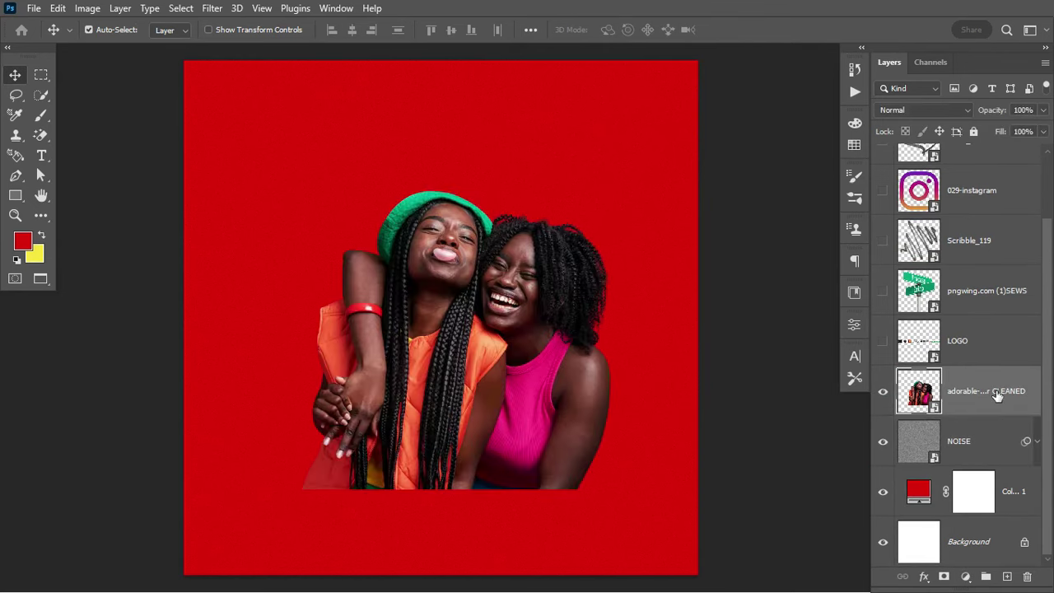
key(ctrl)
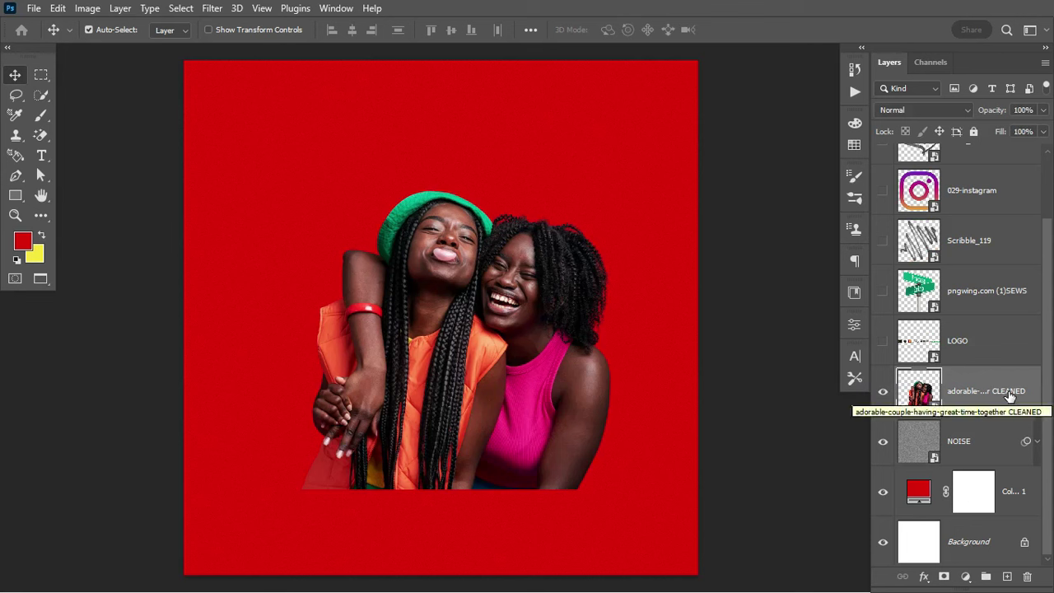
right_click(1000, 385)
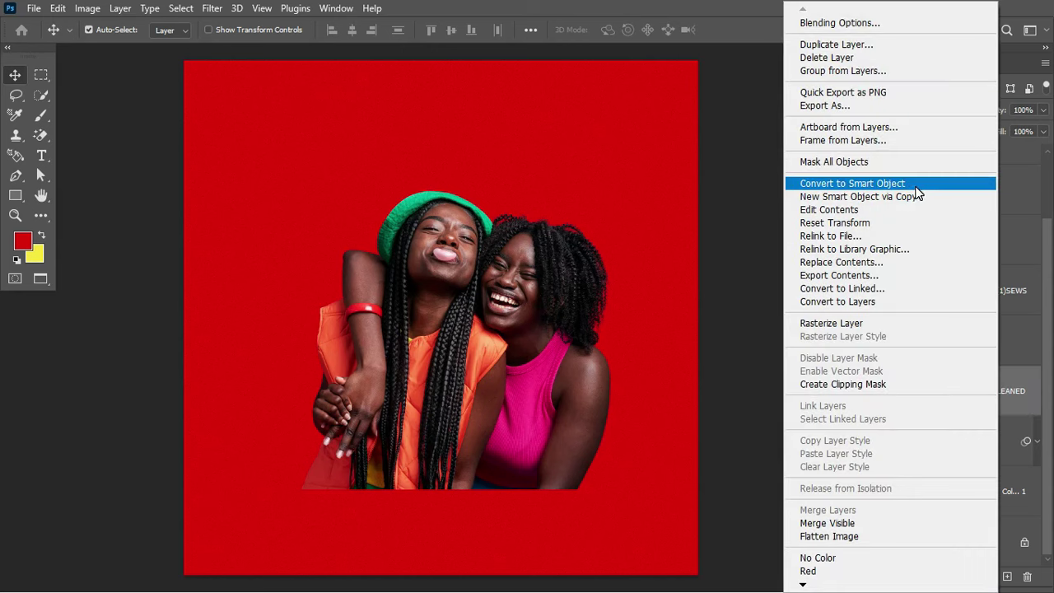
click(917, 183)
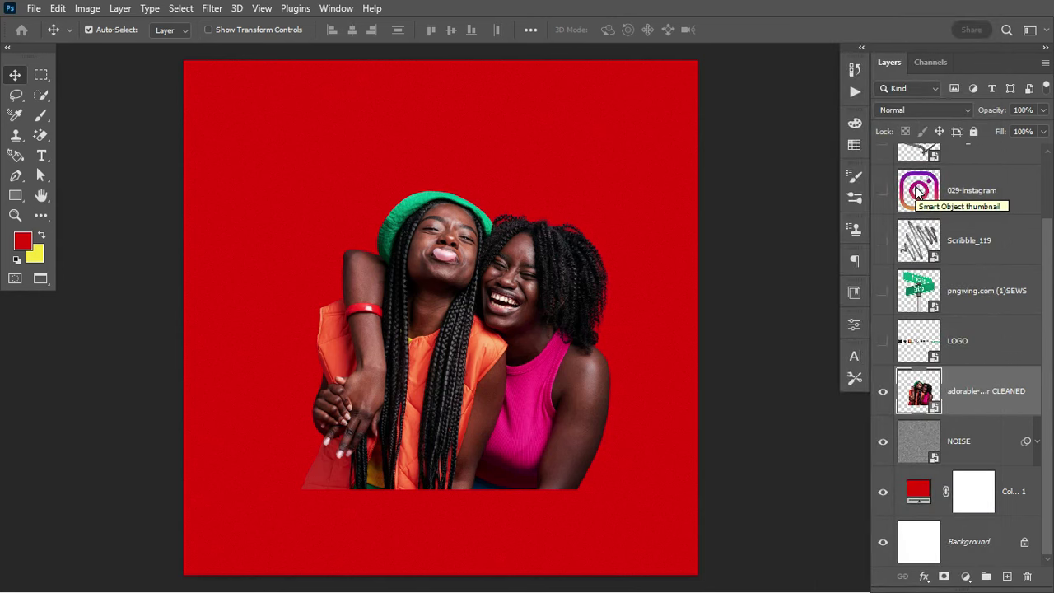
Step: Scale the couple photo to 125.67% and place it against the canvas's lower-left edge
key(ctrl+t)
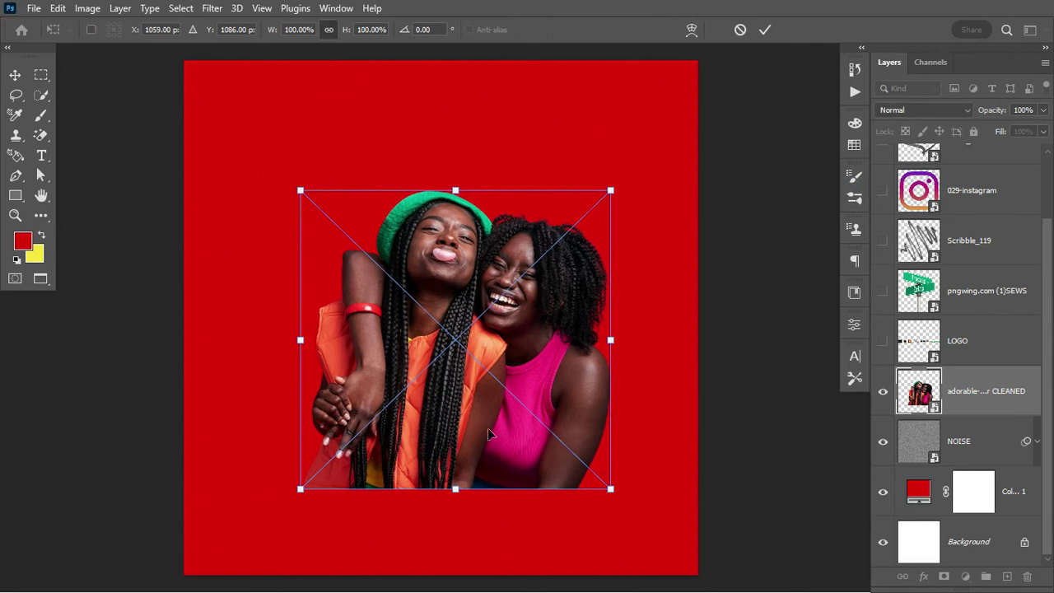
drag(461, 439, 342, 499)
drag(480, 244, 561, 166)
drag(500, 329, 467, 324)
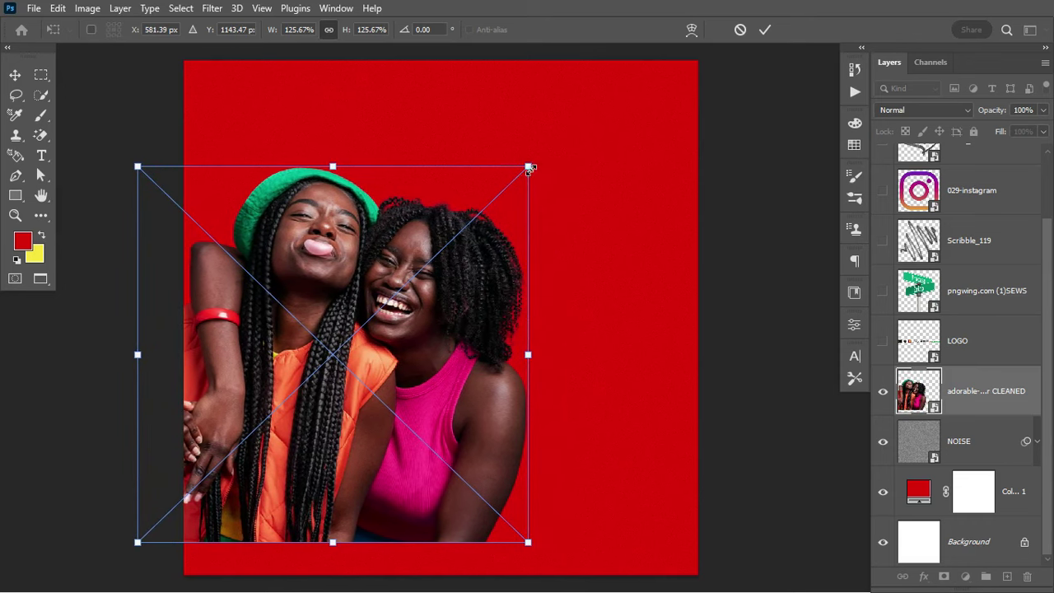
key(Return)
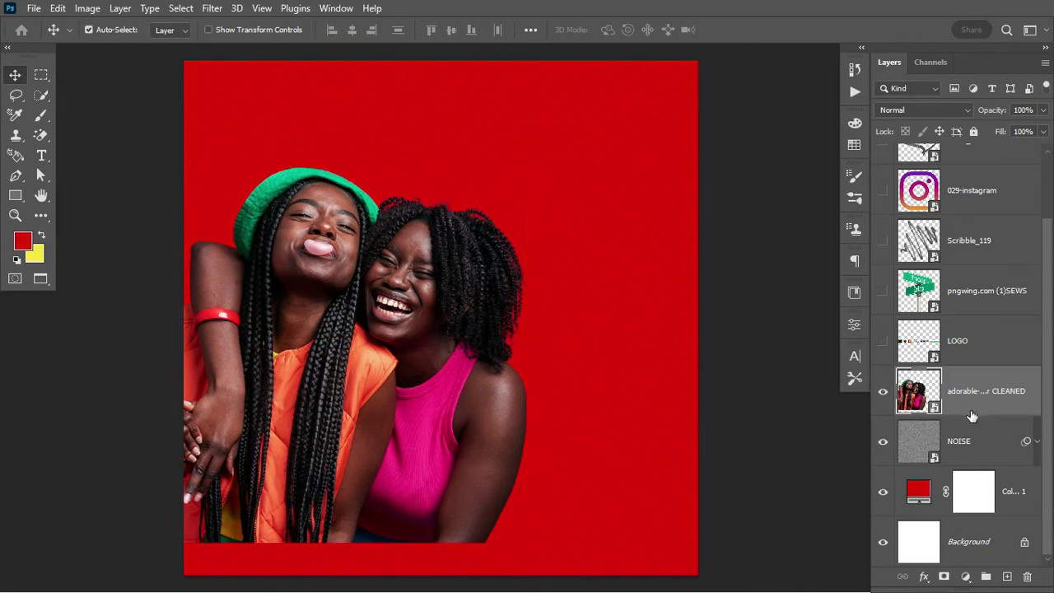
Step: Add Layer 1, delete the empty Layer 2, and set the foreground colour to black
click(1008, 577)
click(1007, 577)
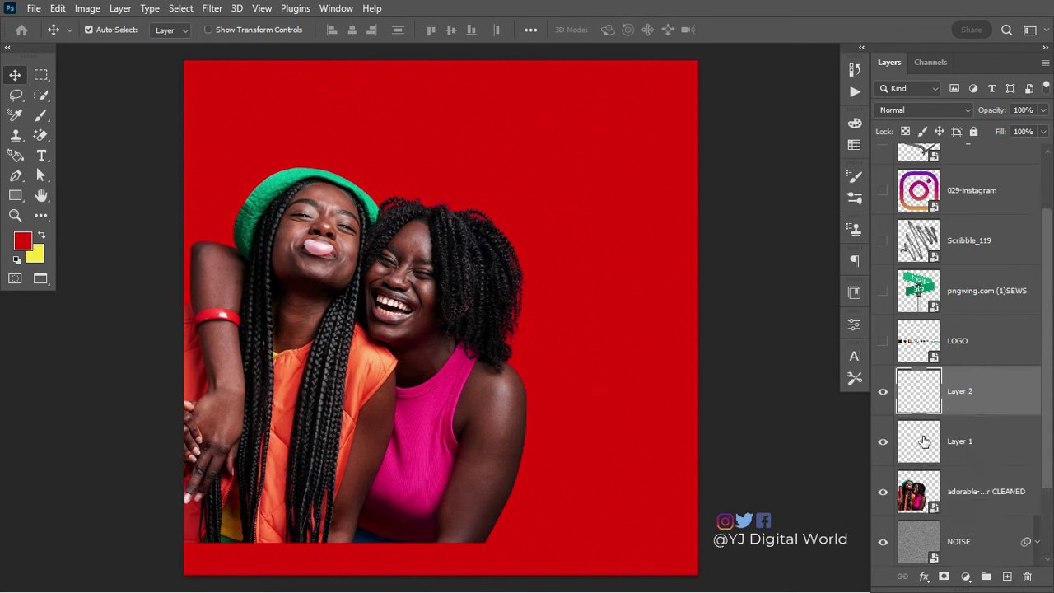
key(Delete)
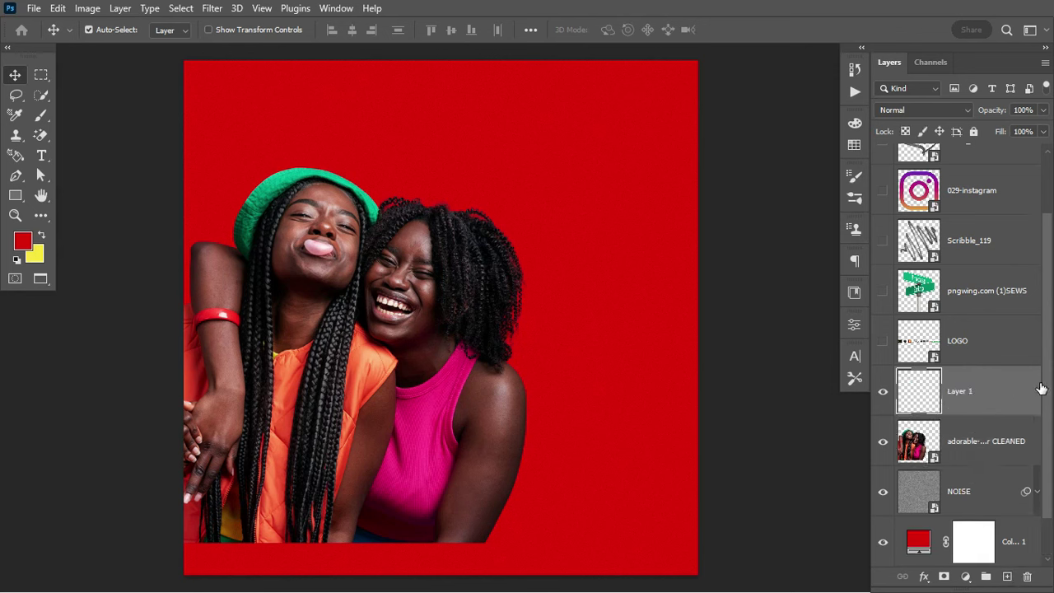
click(23, 240)
drag(565, 414, 550, 443)
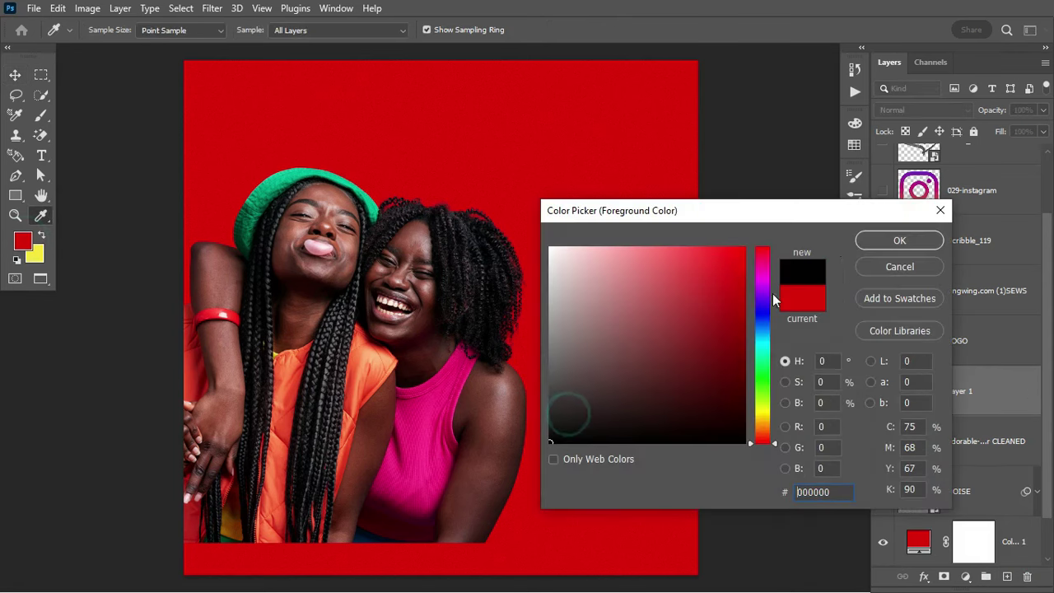
click(874, 239)
Step: Draw a black-to-transparent gradient upward from the canvas bottom on Layer 1
key(b)
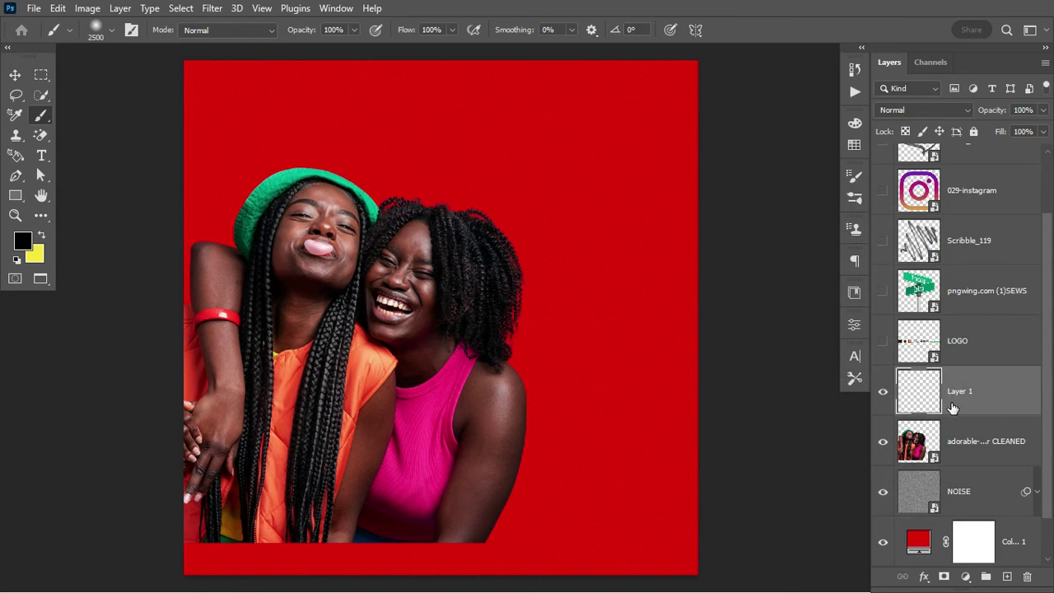
key(i)
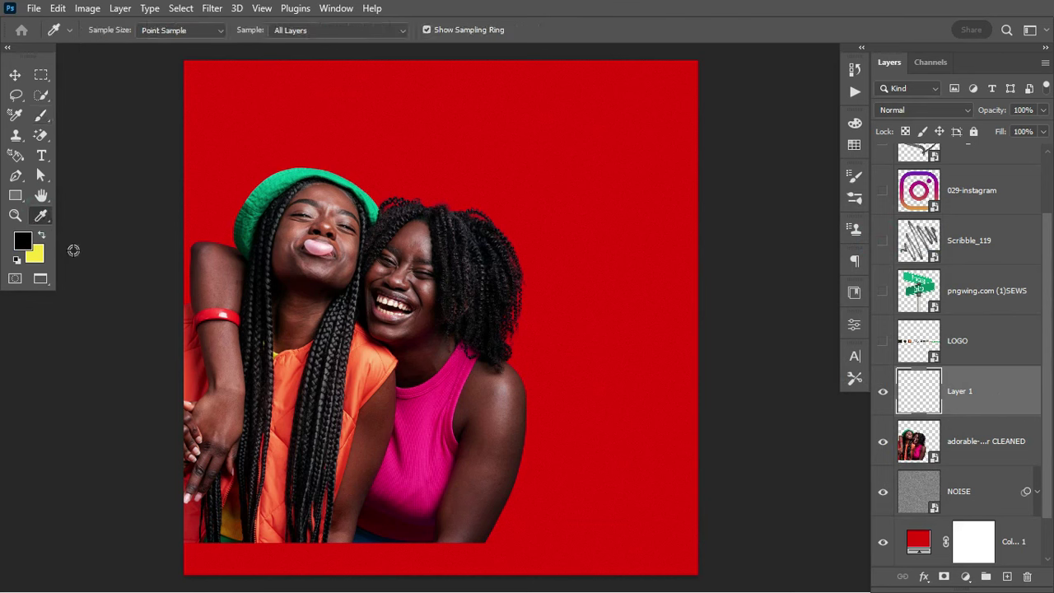
click(41, 217)
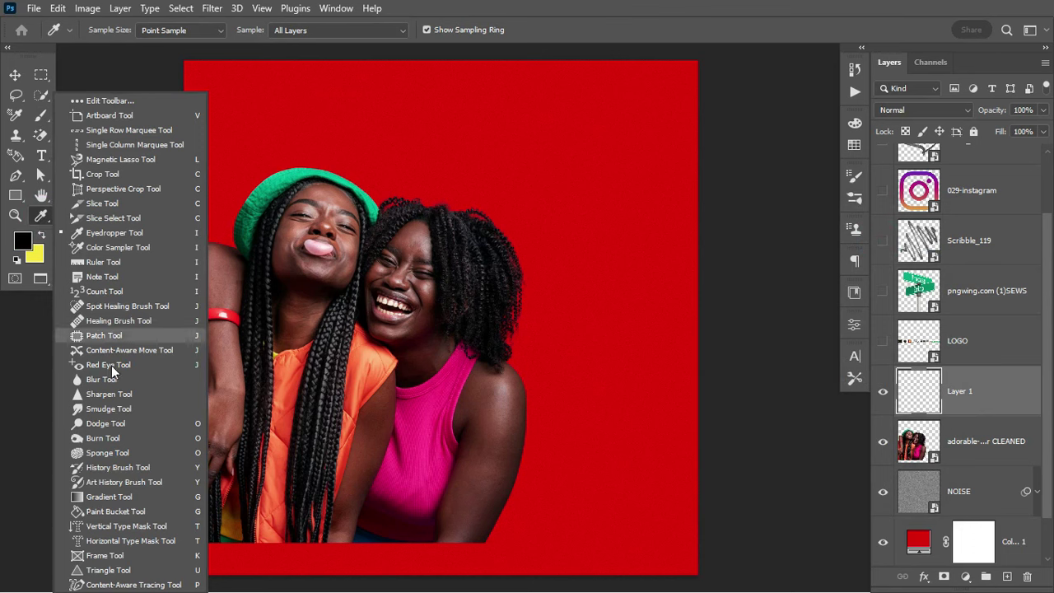
click(109, 498)
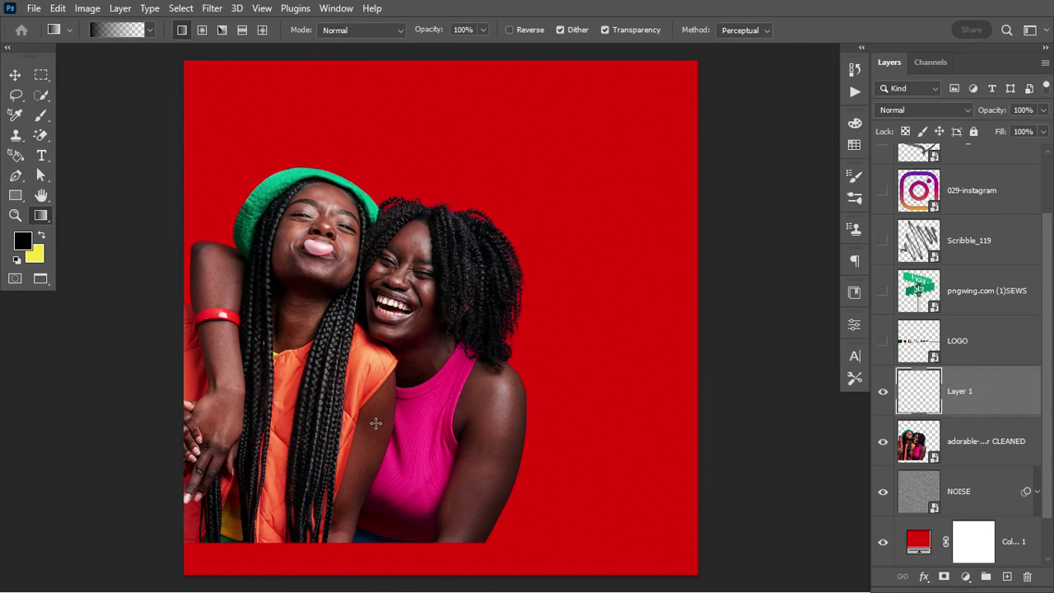
scroll(502, 280, down, 1)
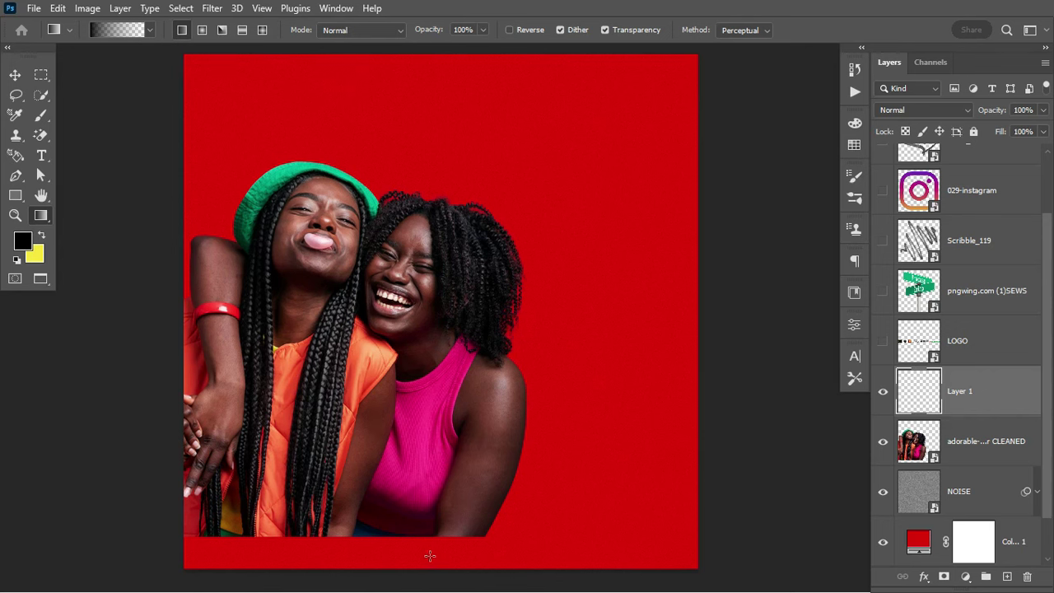
drag(429, 558, 445, 259)
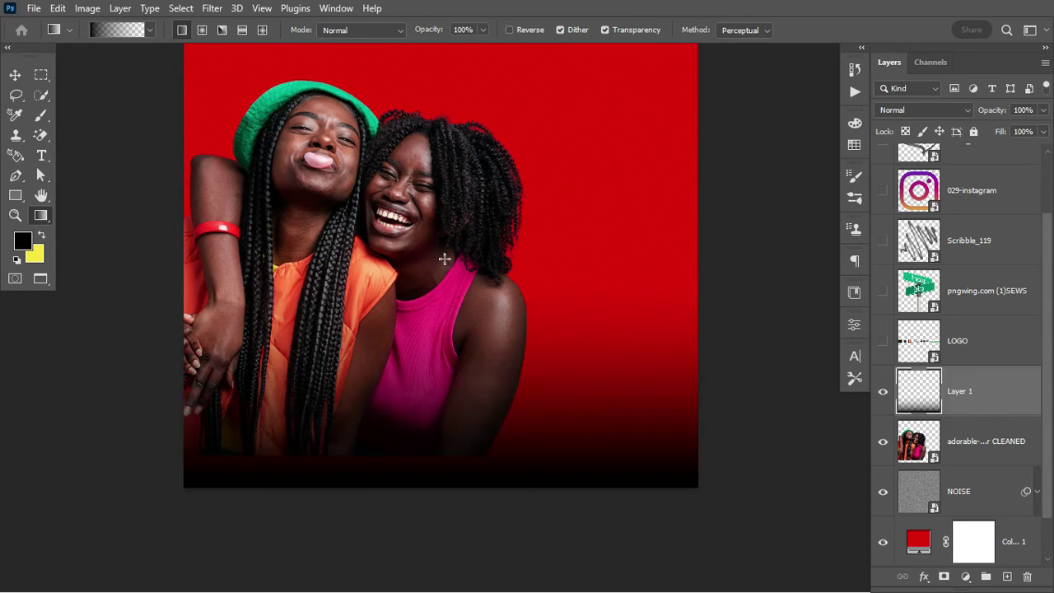
click(15, 74)
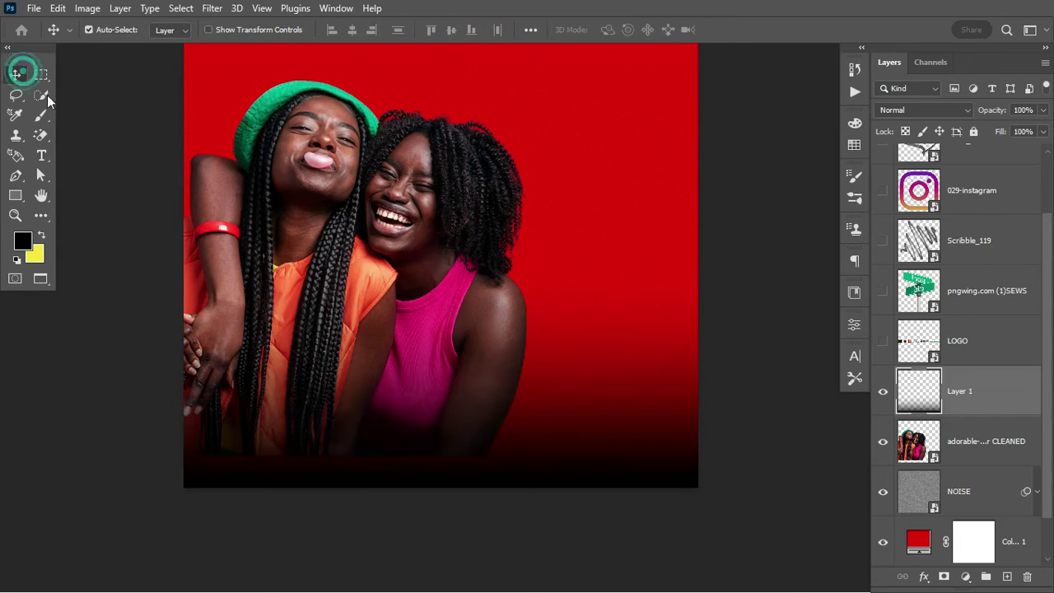
click(982, 453)
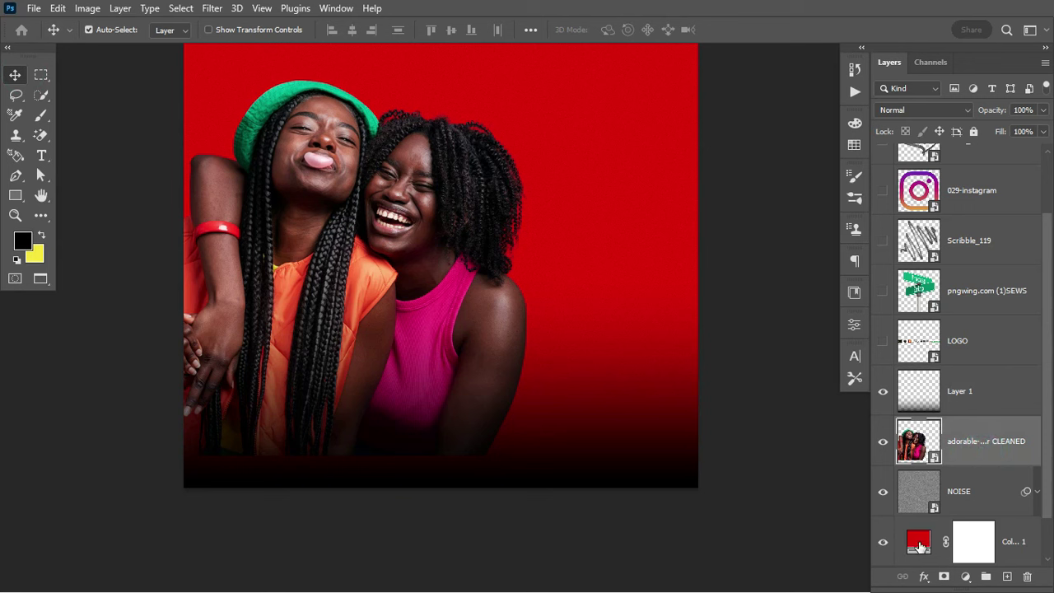
Step: Add a white layer mask to the women's photo and pick a soft round brush
click(943, 577)
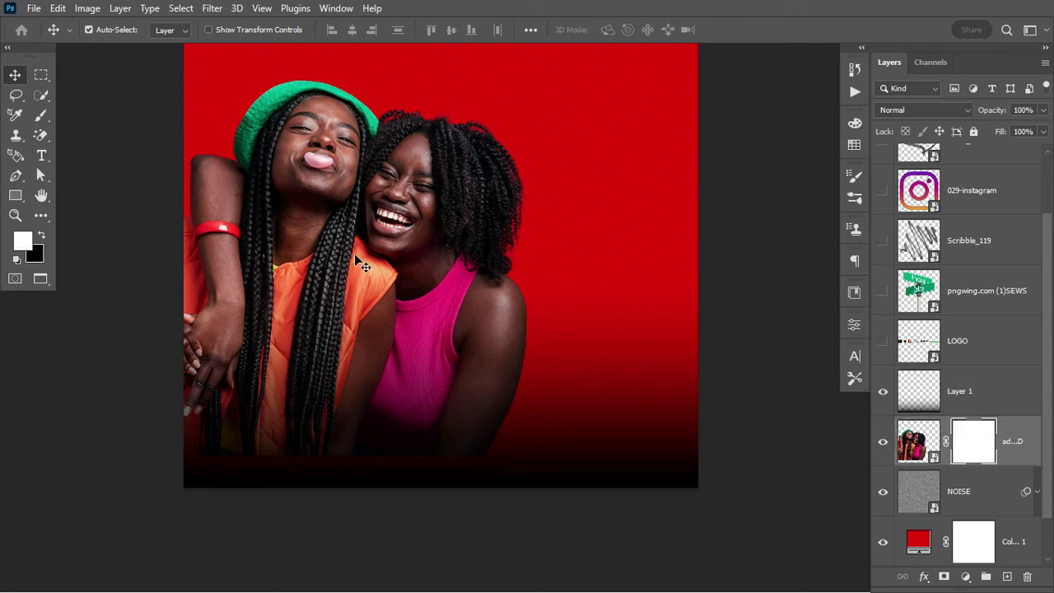
click(41, 115)
right_click(431, 203)
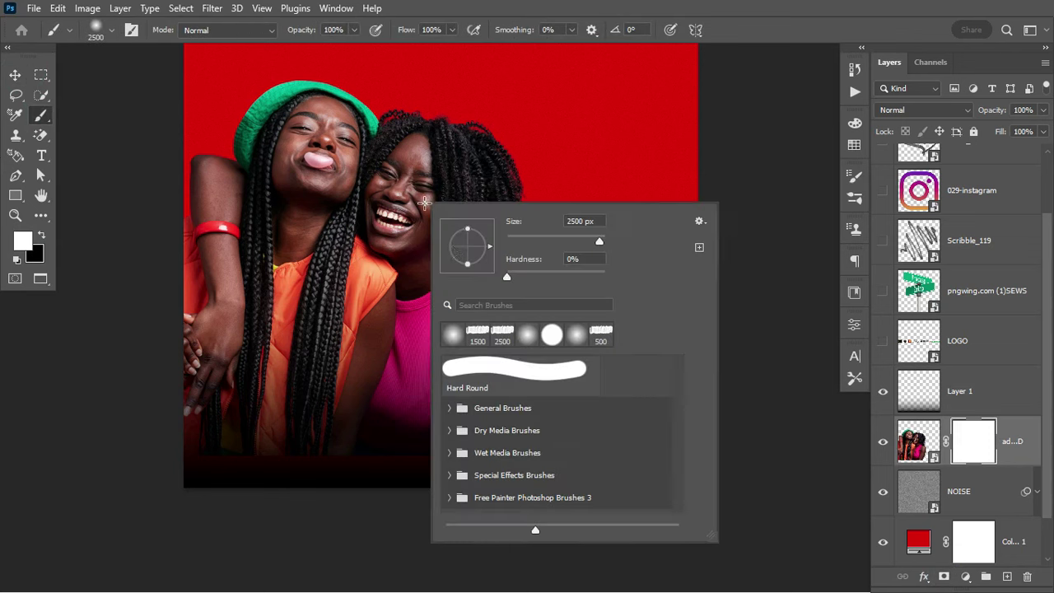
click(453, 333)
Step: Paint black on the mask with a 500 px brush along the photo's bottom edge
click(990, 444)
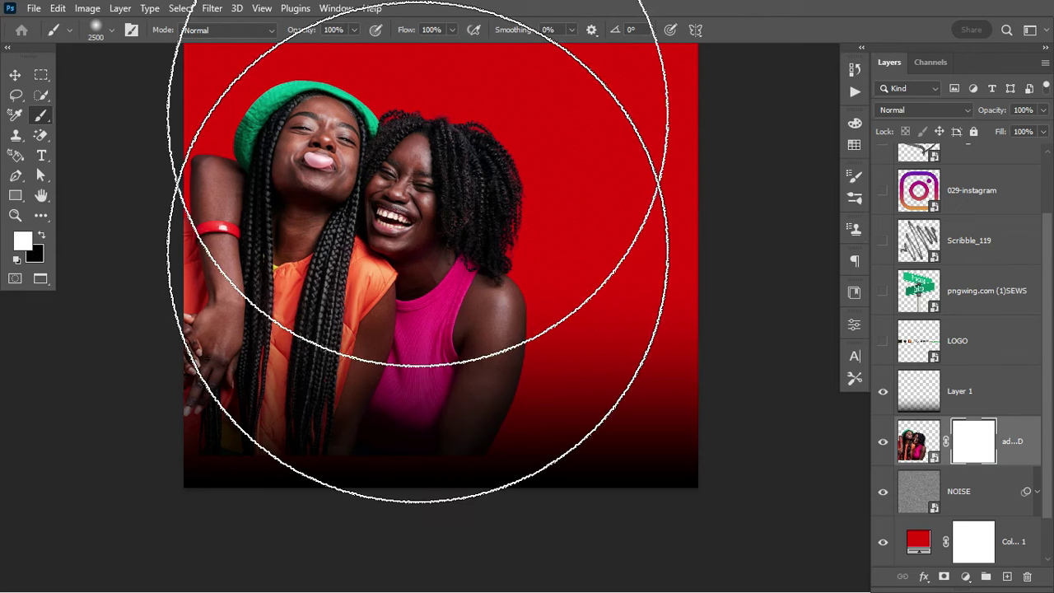
key(bracketleft)
key(bracketleft)
key(bracketleft)
scroll(428, 316, down, 3)
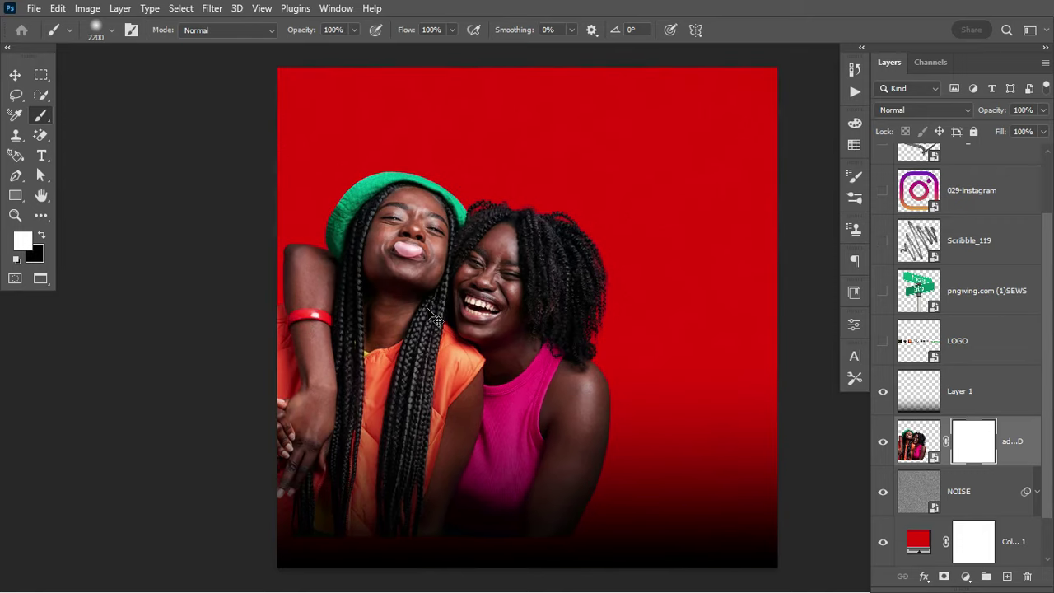
scroll(428, 316, up, 1)
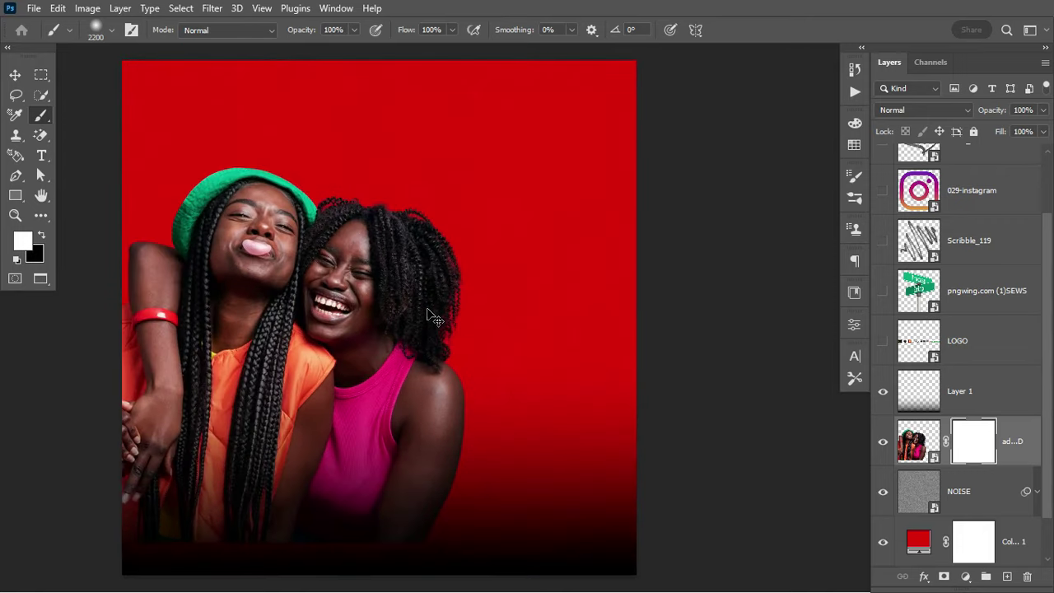
key(bracketleft)
key(bracketleft)
key(bracketleft)
key(bracketleft)
key(bracketleft)
key(bracketleft)
key(bracketleft)
key(bracketleft)
key(bracketleft)
key(bracketleft)
key(bracketleft)
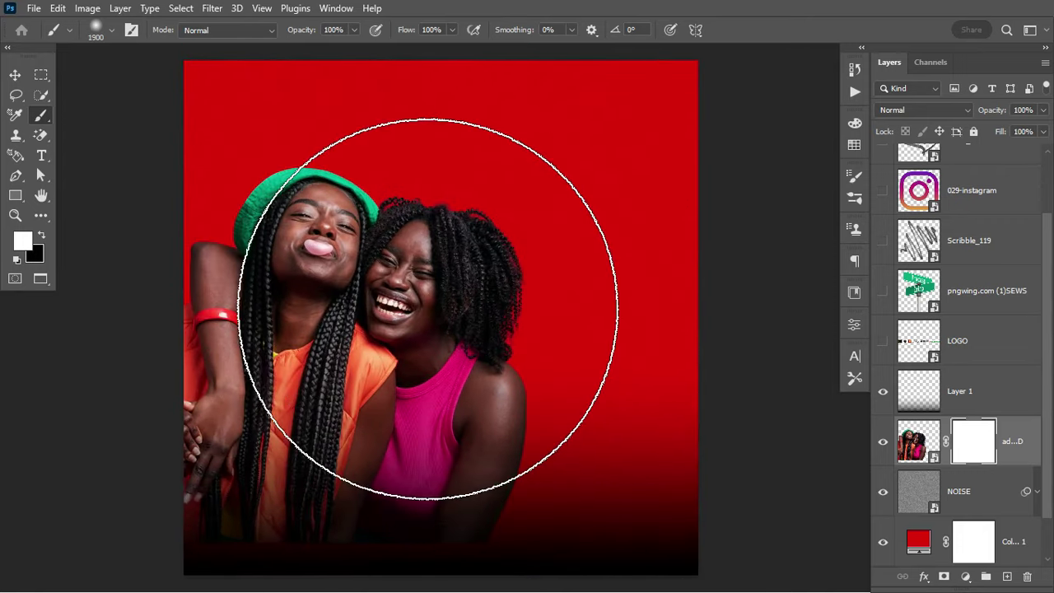
key(bracketleft)
key(bracketleft)
key(bracketleft)
key(bracketleft)
key(bracketleft)
key(bracketleft)
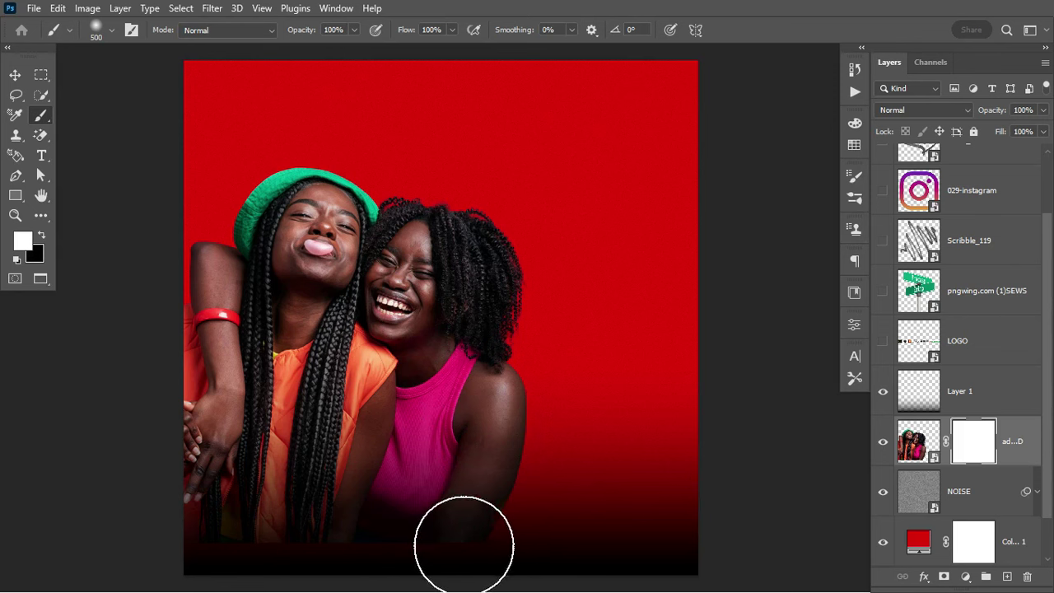
click(41, 235)
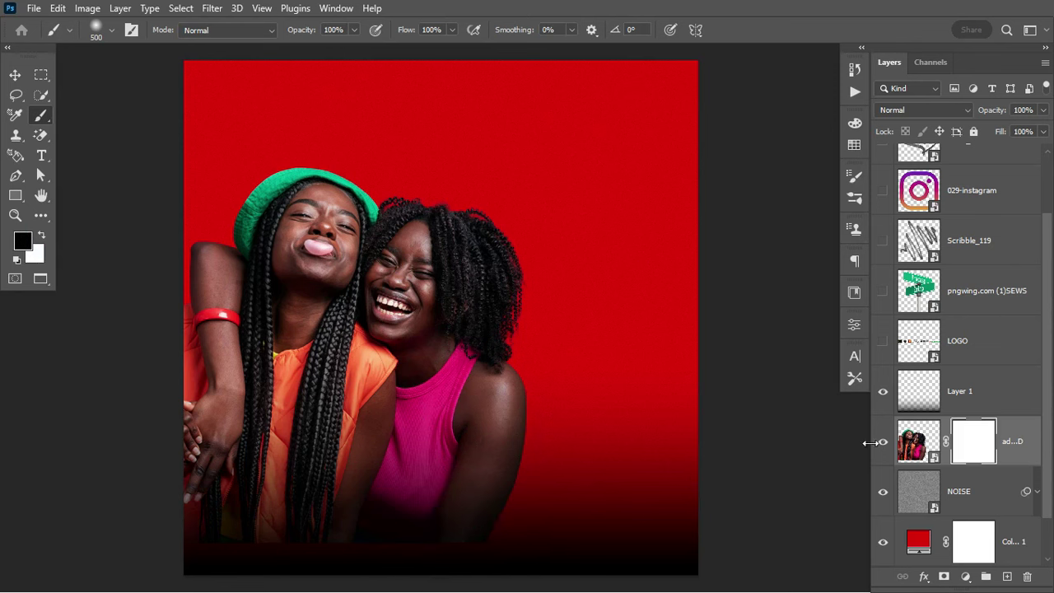
mouse_move(472, 559)
mouse_down()
mouse_move(349, 555)
mouse_move(448, 557)
mouse_move(164, 571)
mouse_move(257, 582)
mouse_move(187, 574)
mouse_up()
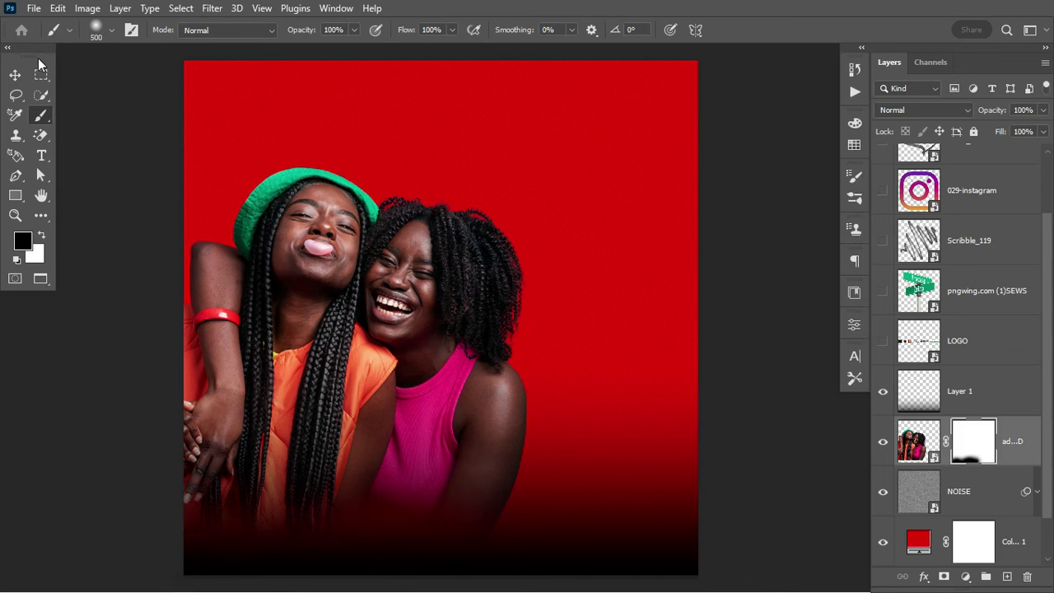
click(15, 74)
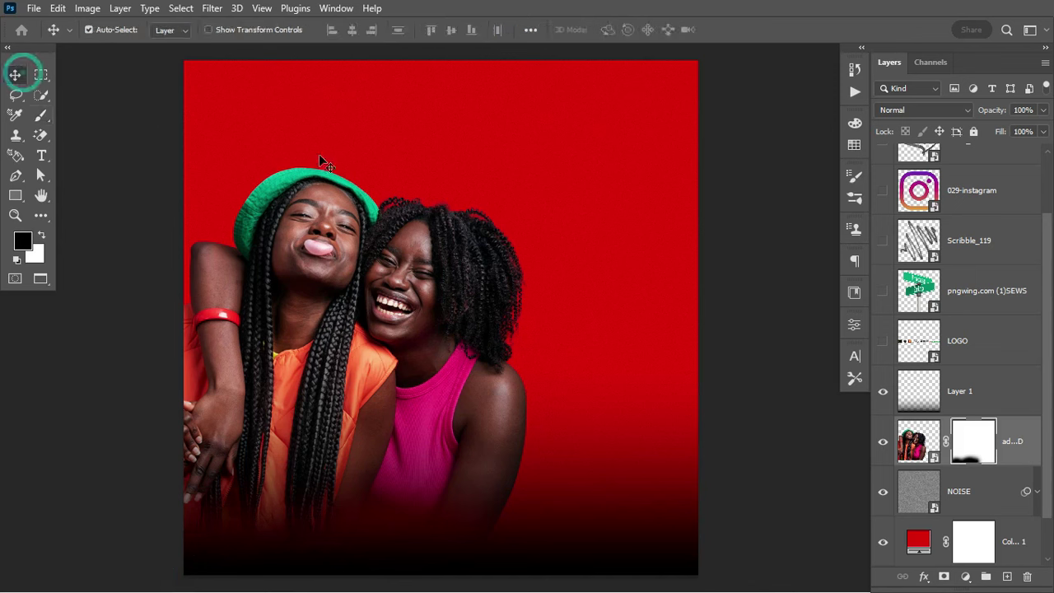
Step: Stretch Layer 1's black gradient upward to about 125.59% height and compare it on and off
click(979, 392)
key(ctrl+t)
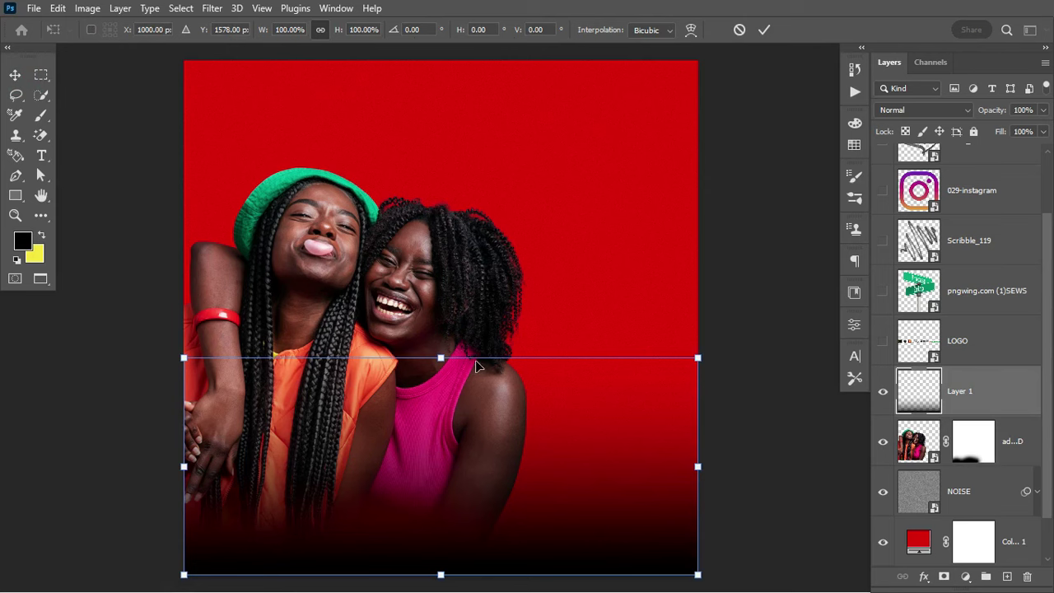
drag(438, 350, 442, 302)
key(Return)
key(alt+bracketleft)
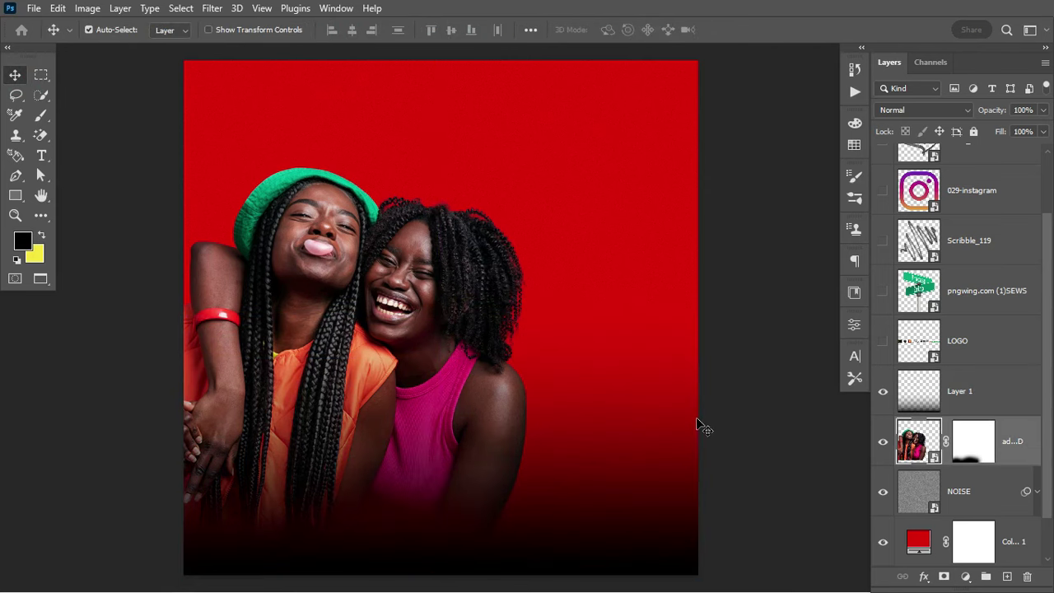
click(922, 401)
click(882, 391)
click(883, 390)
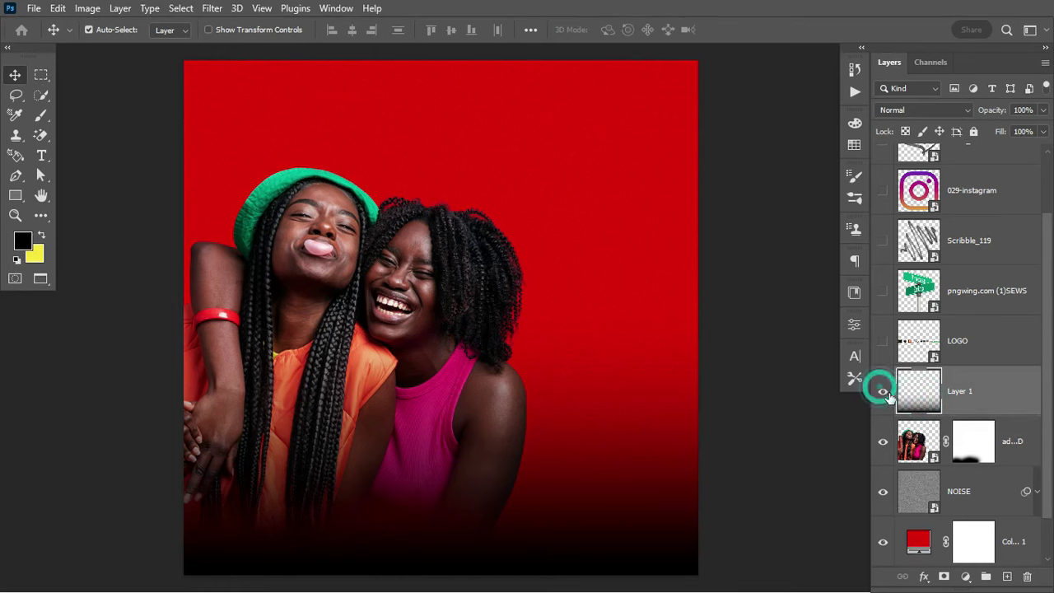
click(919, 444)
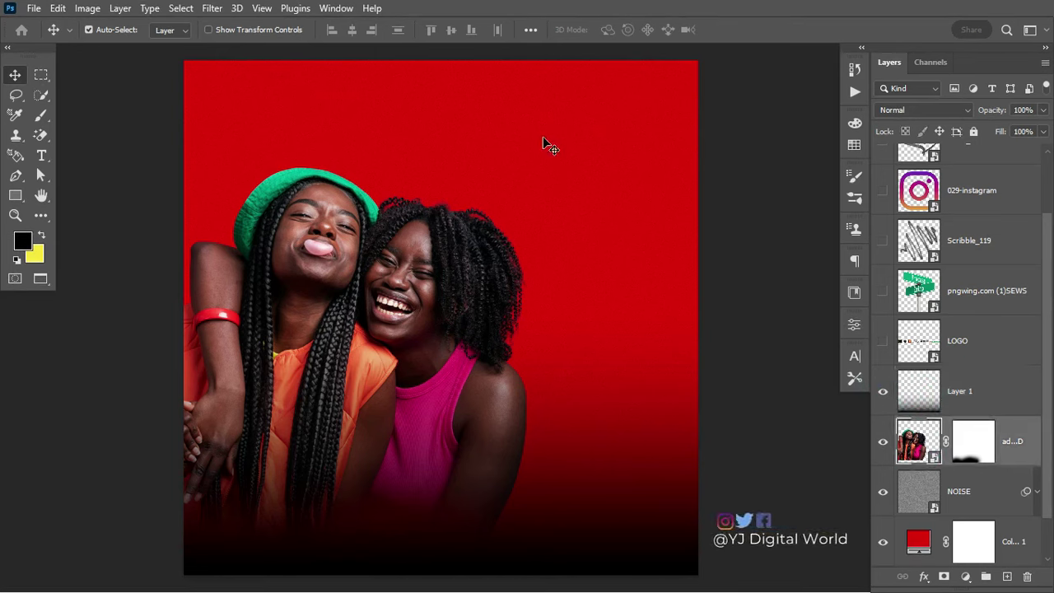
click(213, 10)
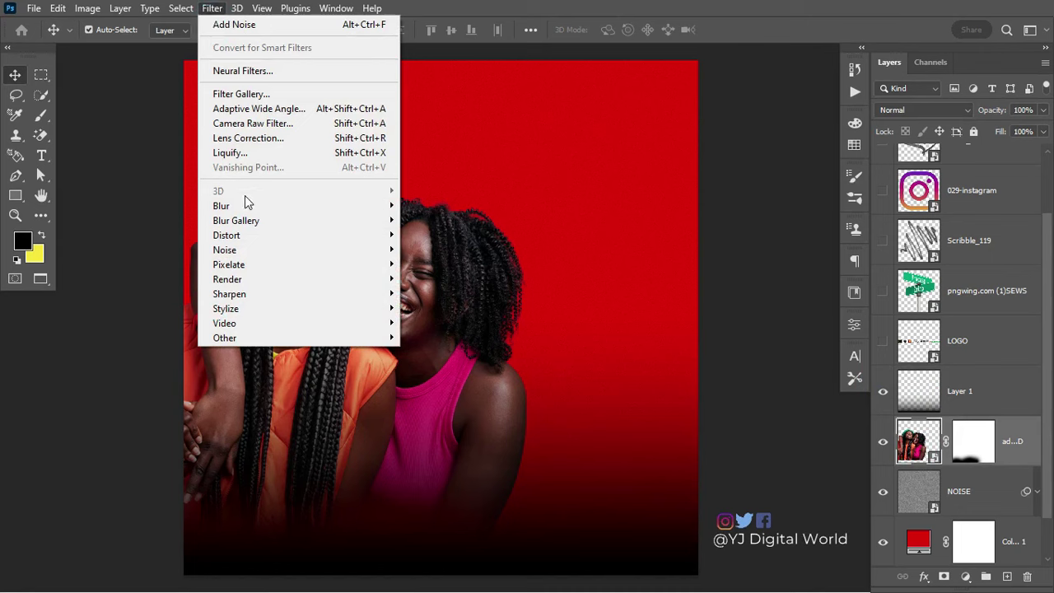
Step: In Camera Raw, raise exposure and contrast, lower highlights, and increase texture and clarity
click(272, 123)
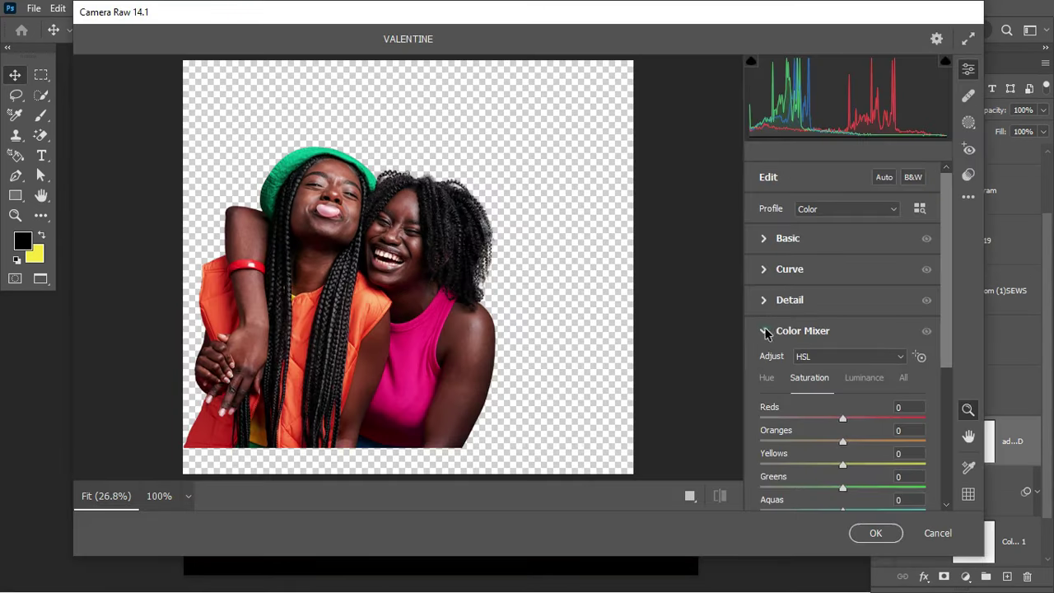
click(764, 331)
click(764, 238)
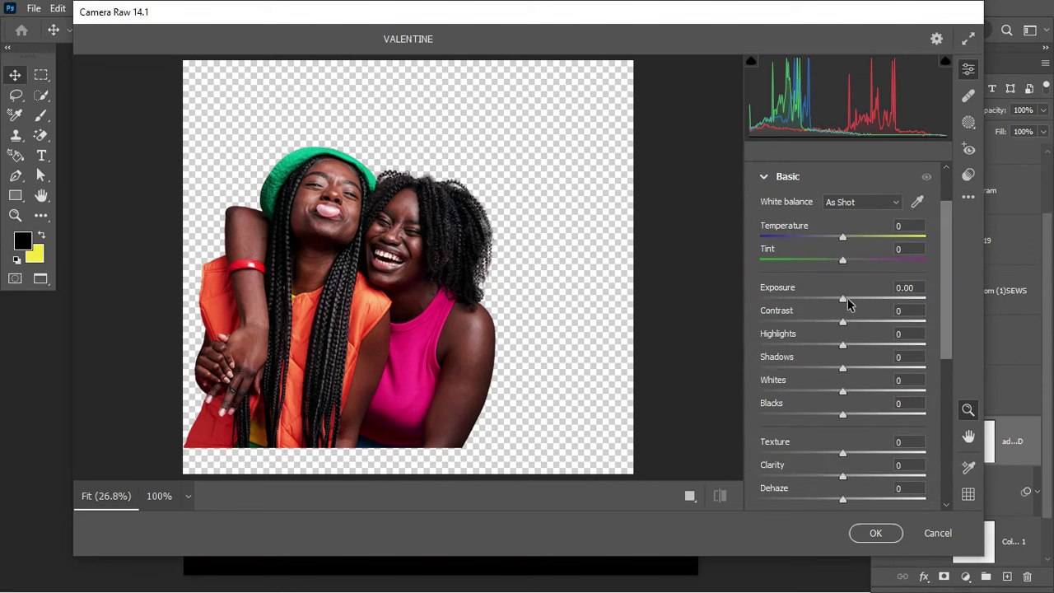
drag(842, 299, 847, 302)
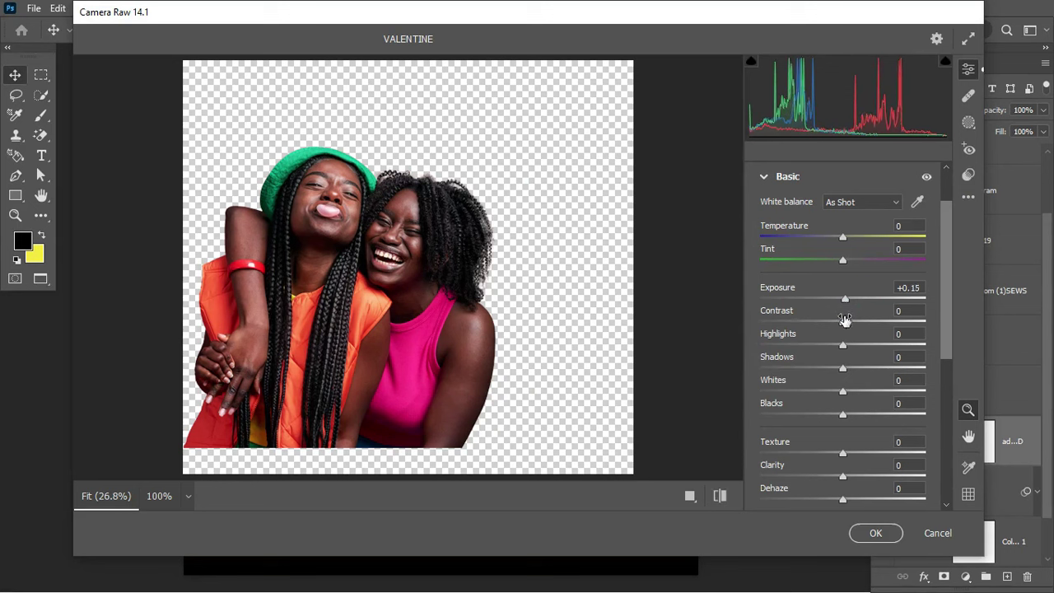
drag(842, 323, 854, 322)
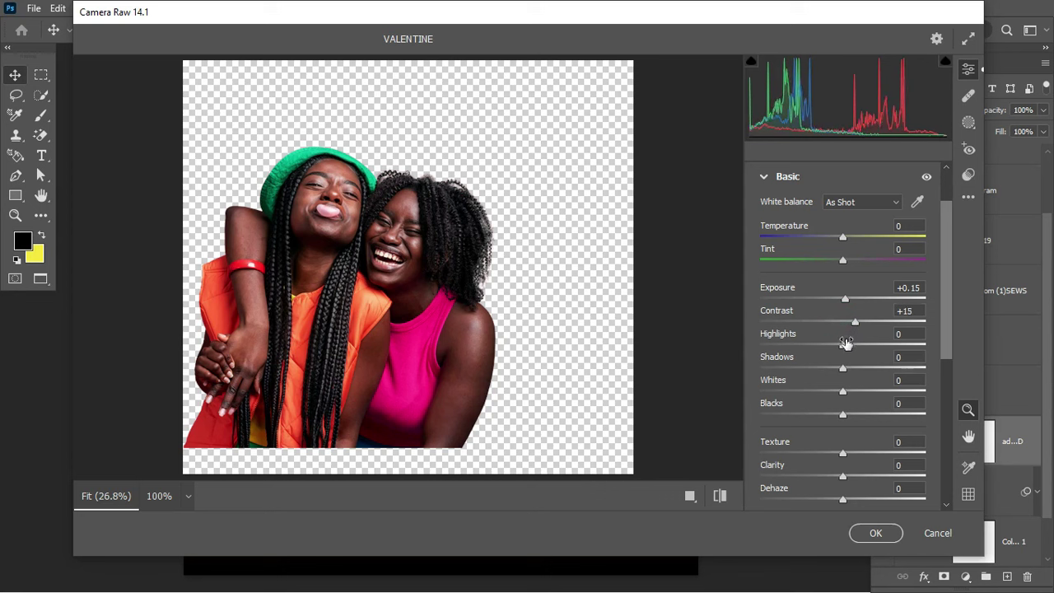
drag(841, 350, 848, 418)
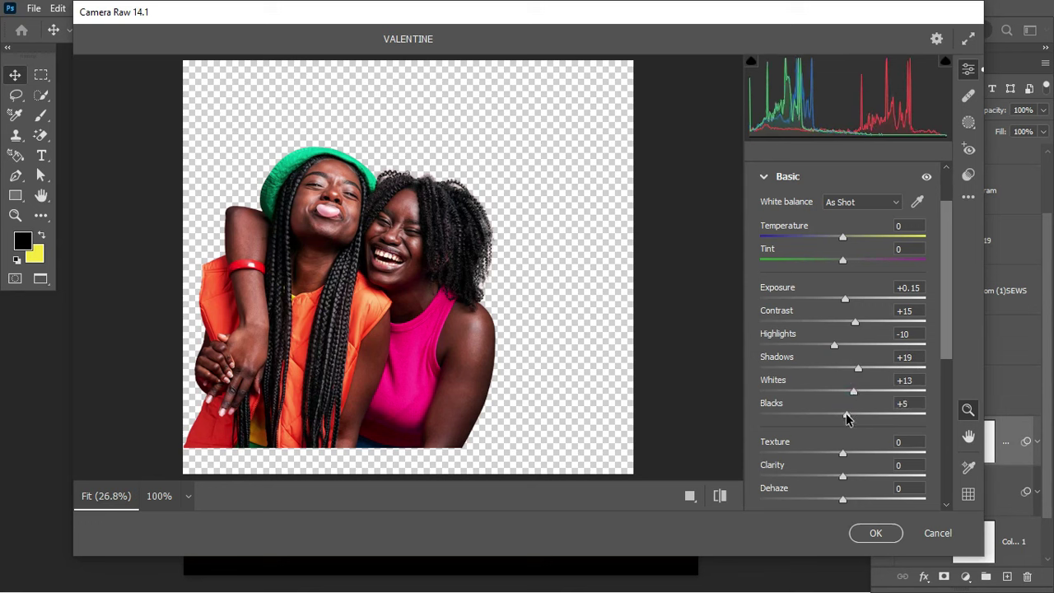
scroll(945, 333, down, 3)
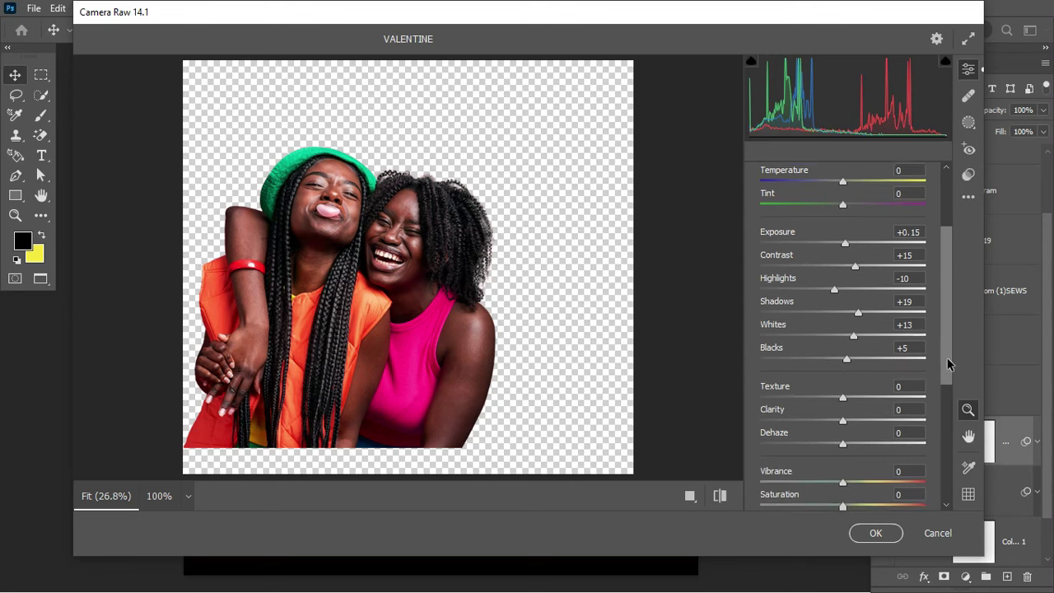
drag(843, 381, 886, 382)
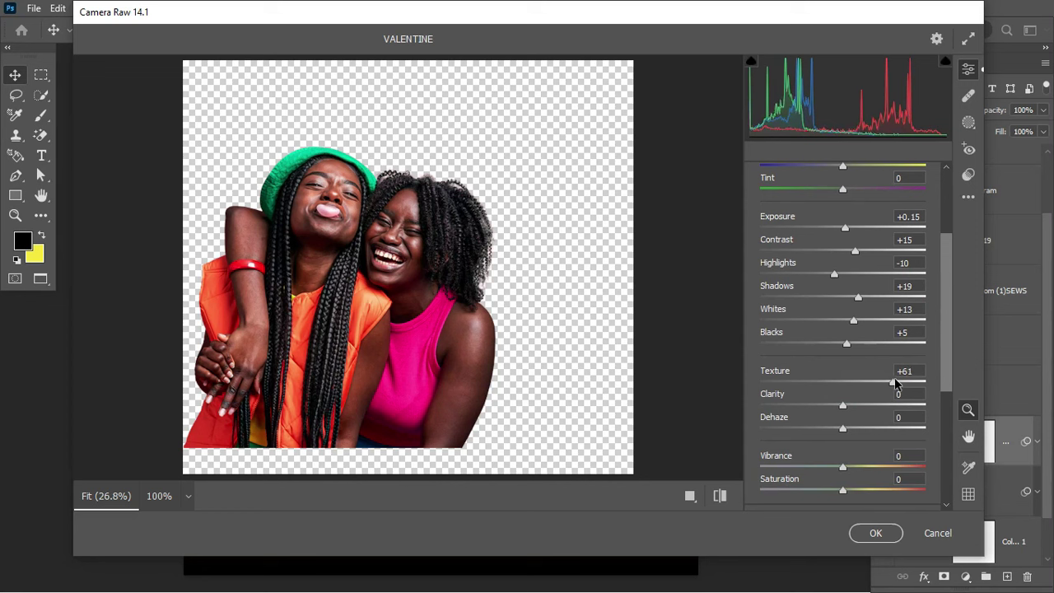
drag(844, 405, 851, 404)
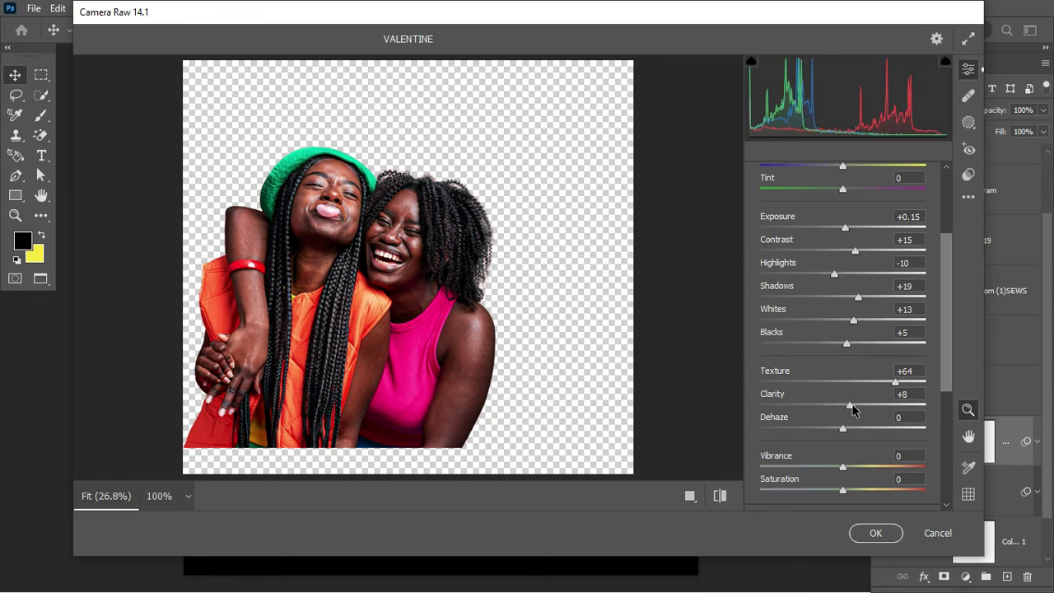
drag(949, 361, 950, 300)
Step: Set Detail sharpening to about 46, add slight noise reduction, and apply the filter
click(763, 239)
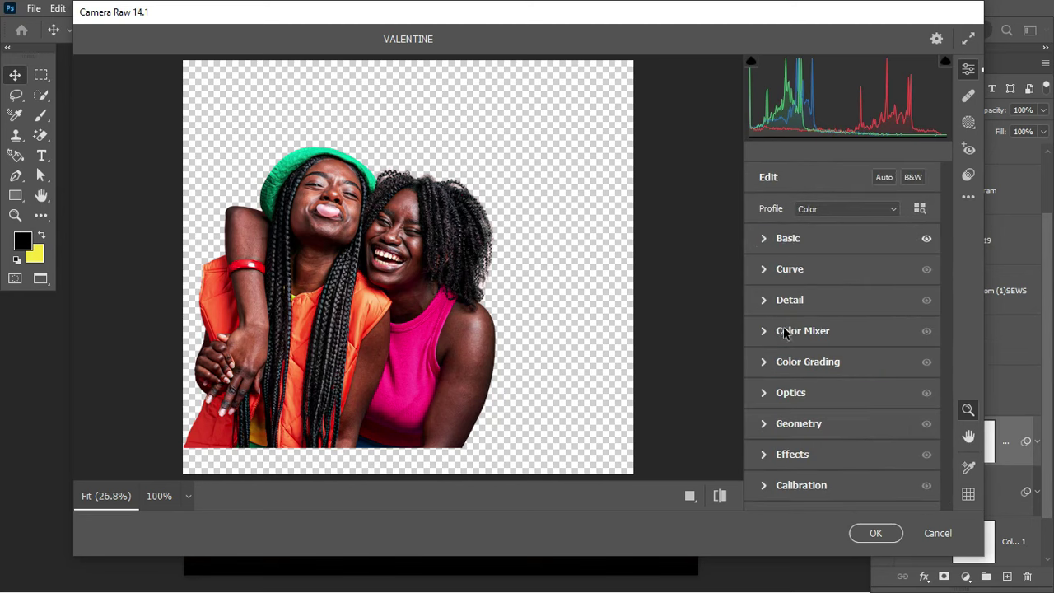
click(763, 301)
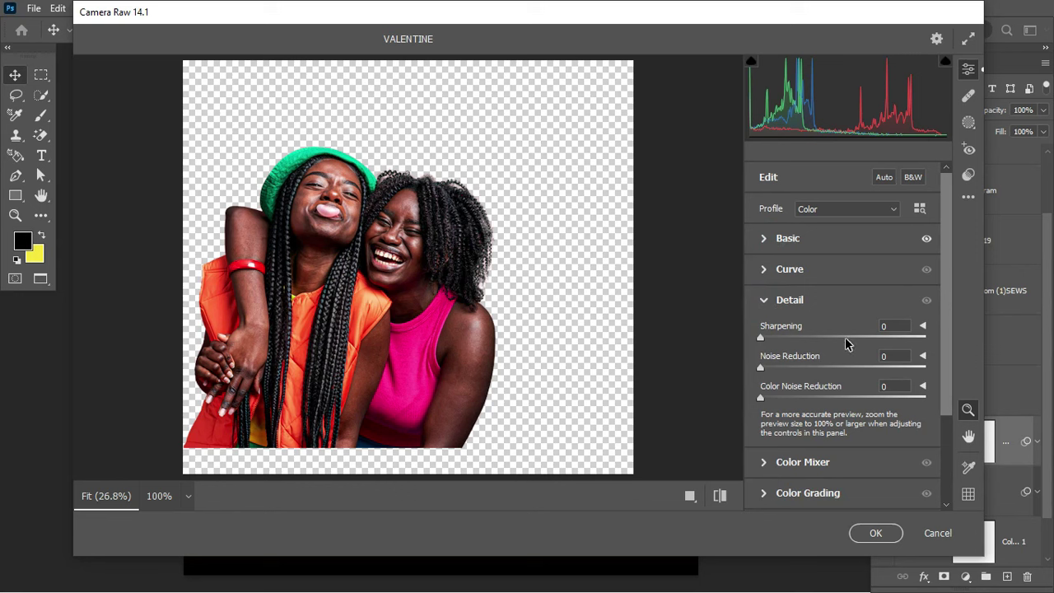
drag(765, 338, 821, 338)
drag(761, 368, 807, 366)
click(876, 532)
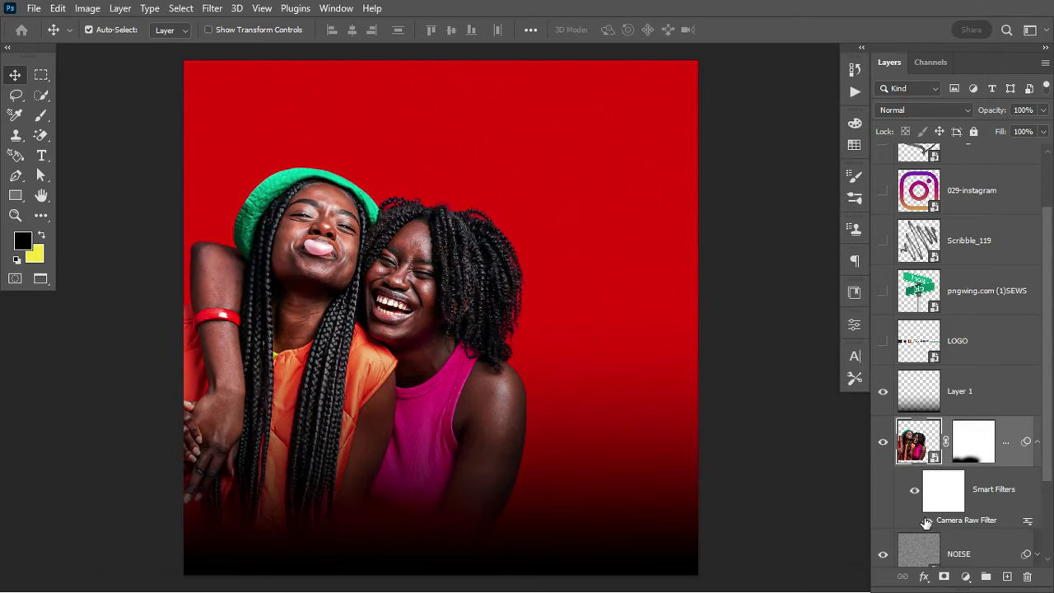
Step: Compare the Camera Raw filter on and off, then move Scribble_119 above the photo and show it
click(926, 520)
click(925, 521)
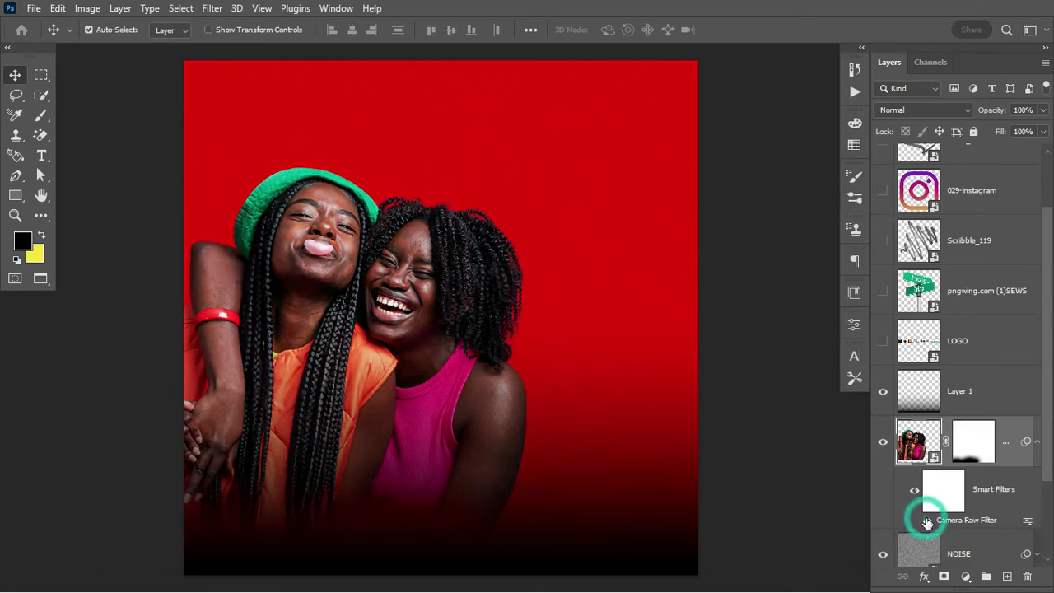
click(926, 521)
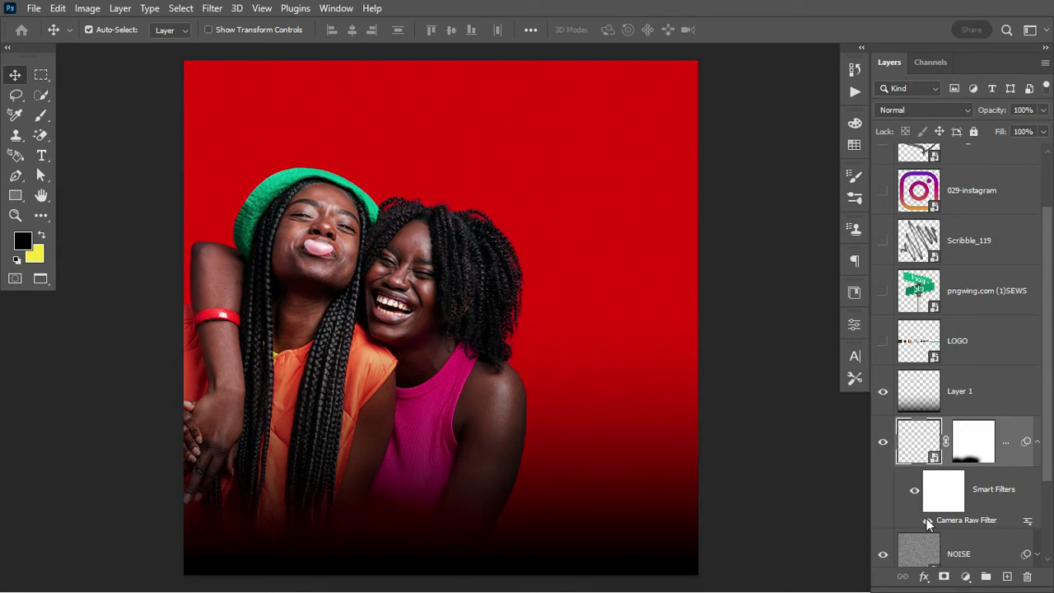
click(1037, 443)
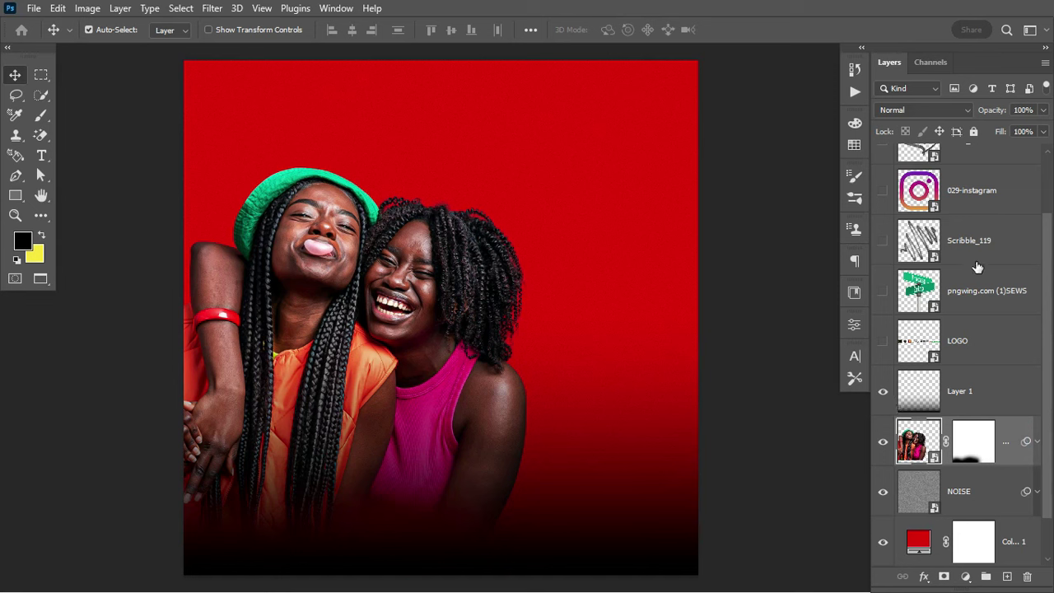
mouse_move(983, 237)
mouse_down()
mouse_move(985, 404)
mouse_move(951, 405)
mouse_up()
click(881, 390)
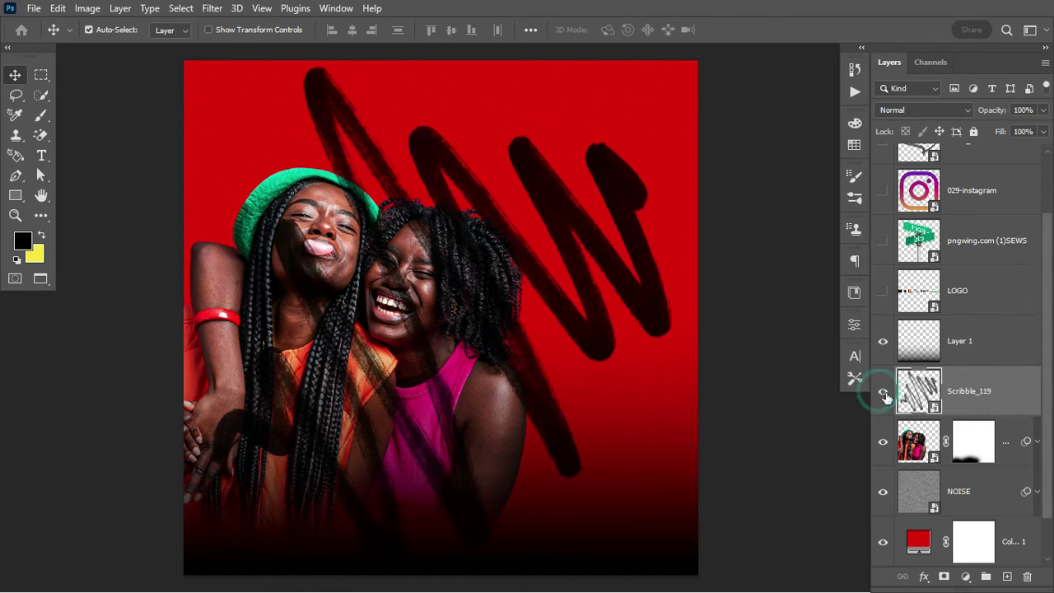
Step: Give the Scribble_119 layer an orange Color Overlay of #f79904
double_click(1021, 396)
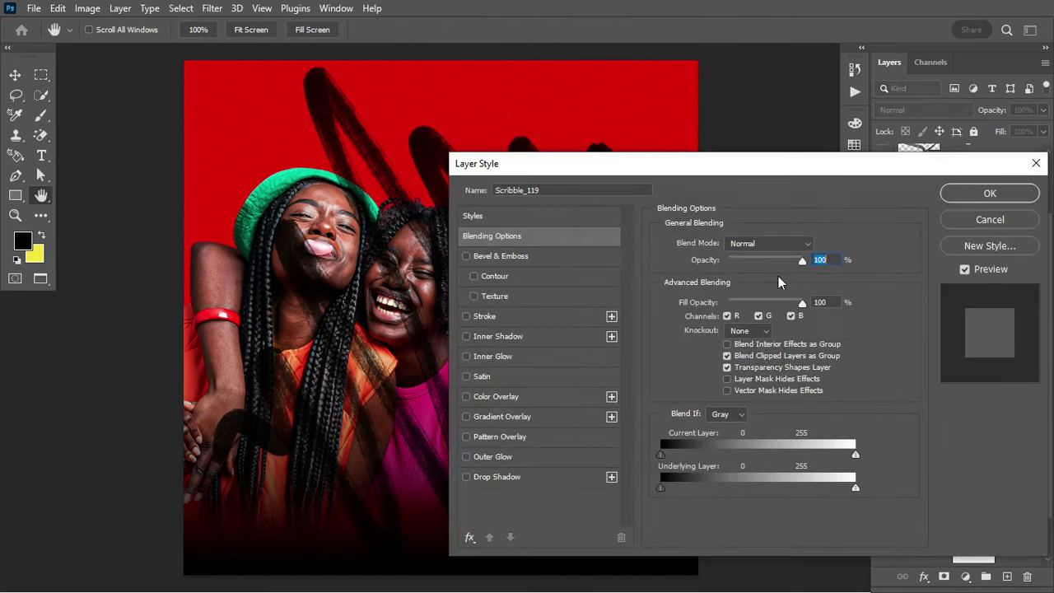
click(494, 397)
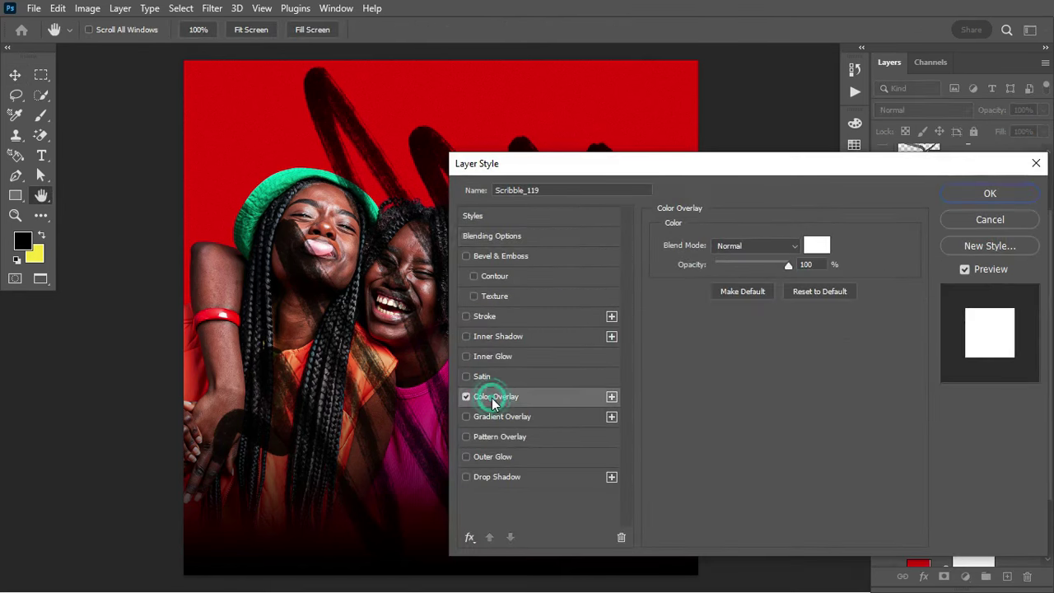
click(817, 246)
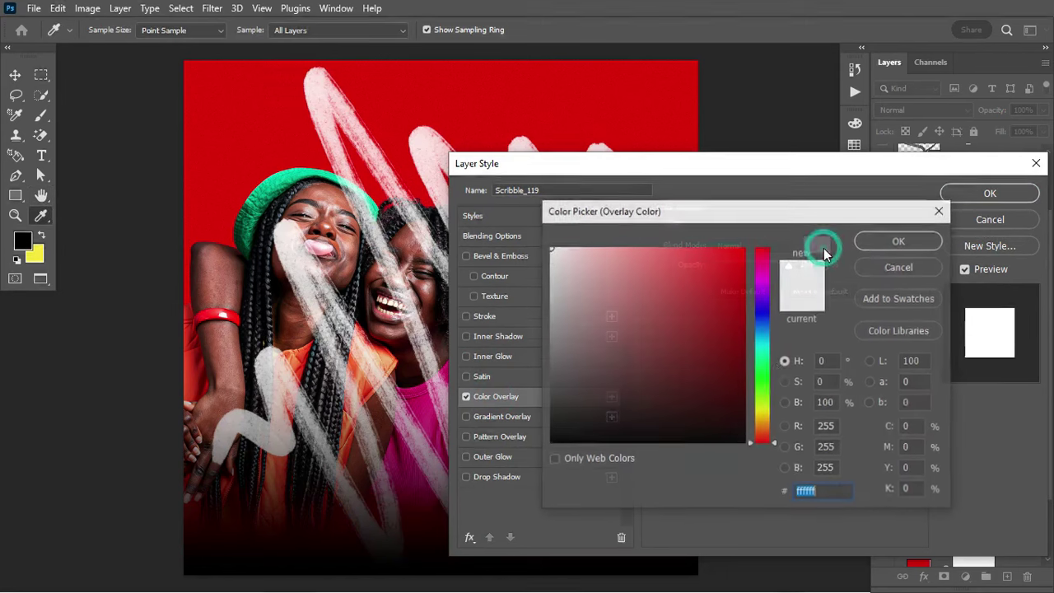
text(f79904)
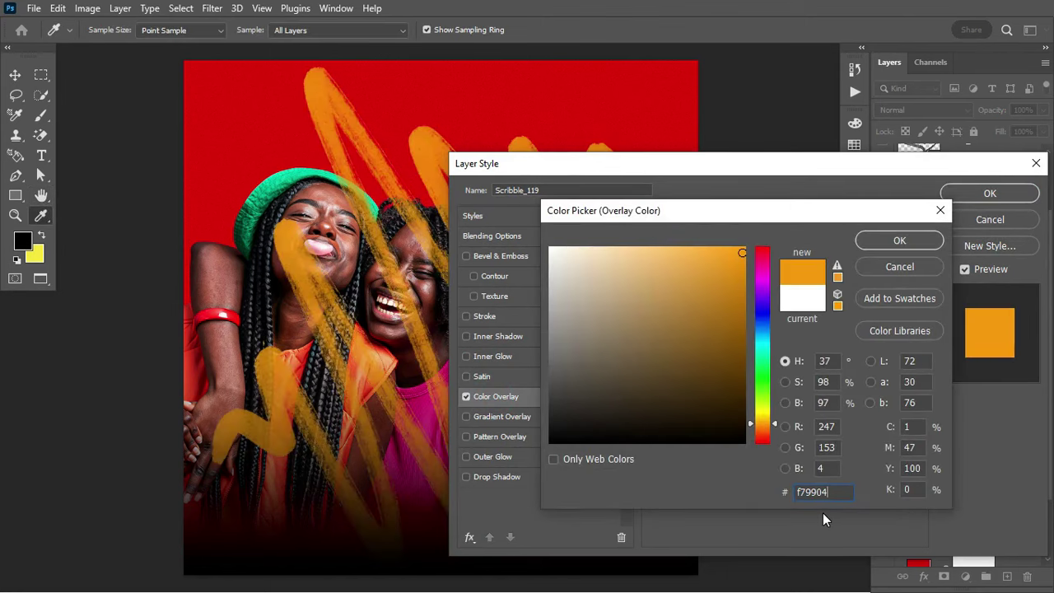
click(833, 493)
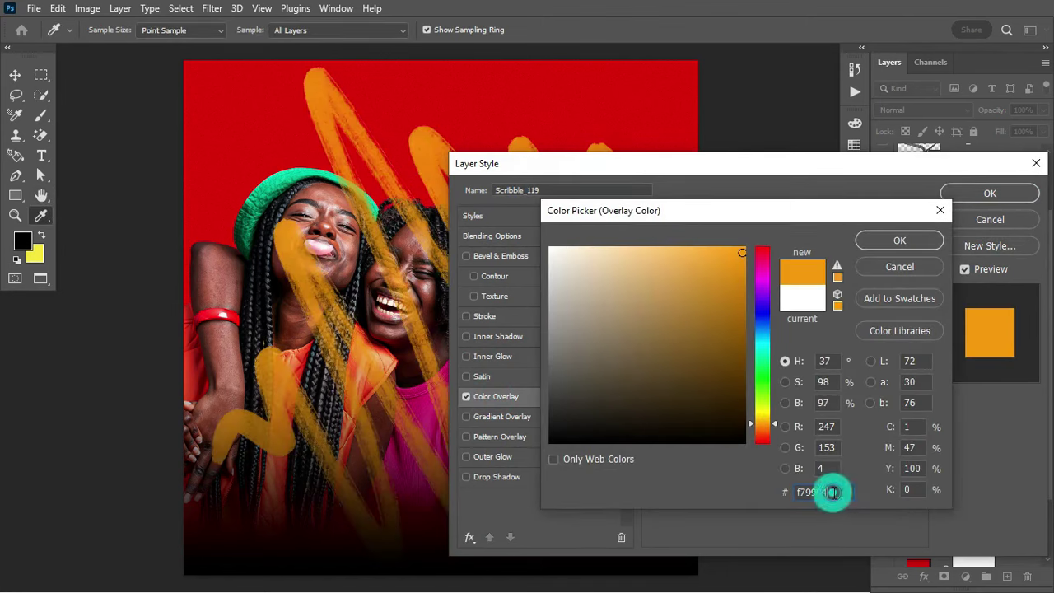
click(903, 240)
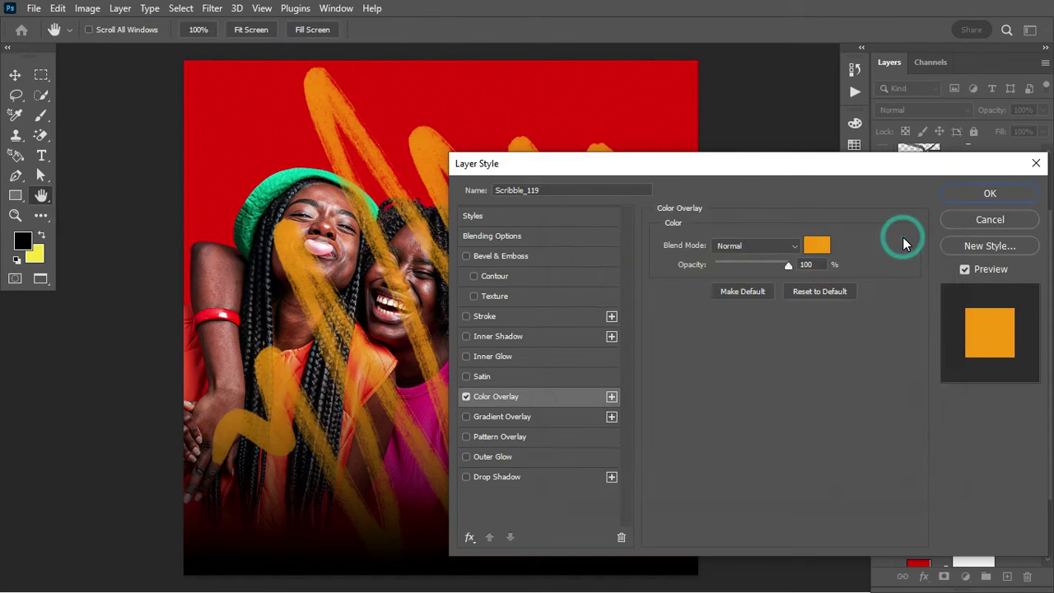
click(978, 198)
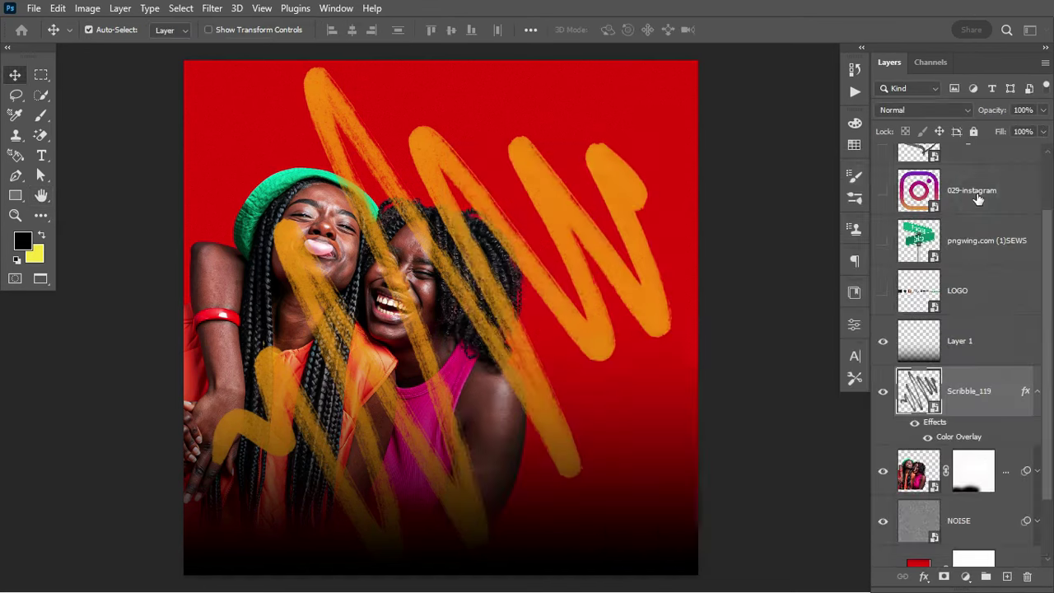
Step: Scale the orange scribble to 18.04% and place it low across the poster, below the women
key(ctrl+t)
mouse_move(594, 260)
mouse_down()
mouse_move(609, 369)
mouse_move(586, 490)
mouse_move(544, 576)
mouse_move(508, 567)
mouse_up()
drag(594, 359, 722, 221)
mouse_move(653, 441)
mouse_down()
mouse_move(611, 494)
mouse_move(633, 498)
mouse_move(630, 484)
mouse_move(623, 493)
mouse_up()
key(Return)
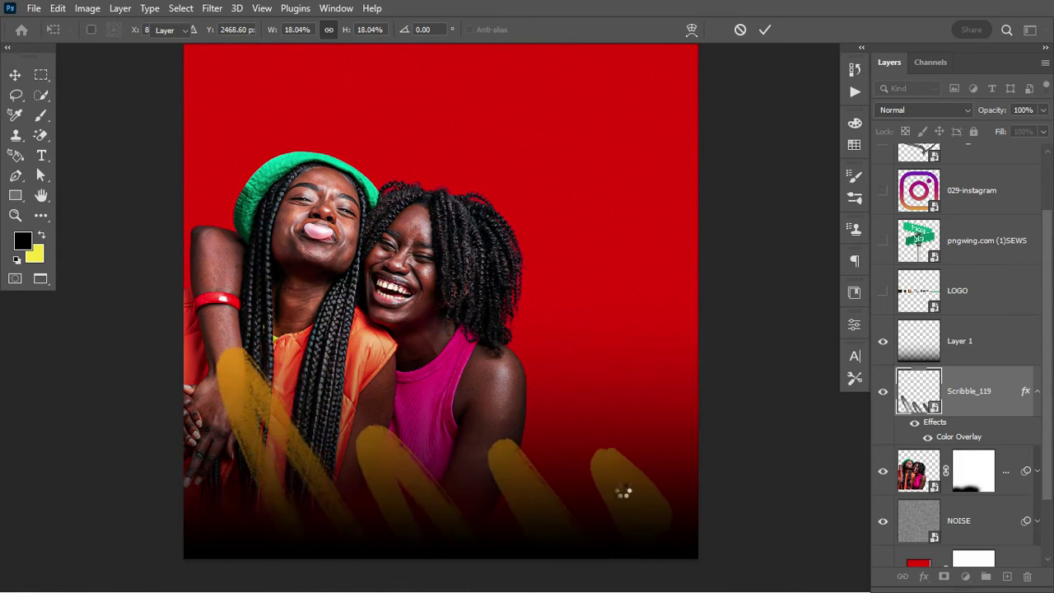
scroll(610, 262, up, 1)
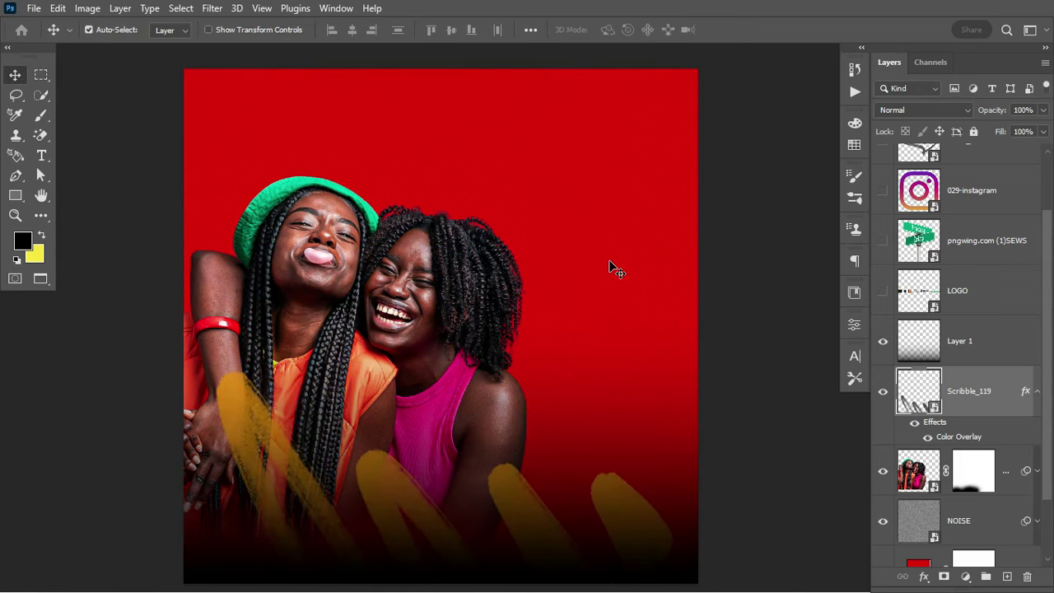
scroll(609, 261, down, 1)
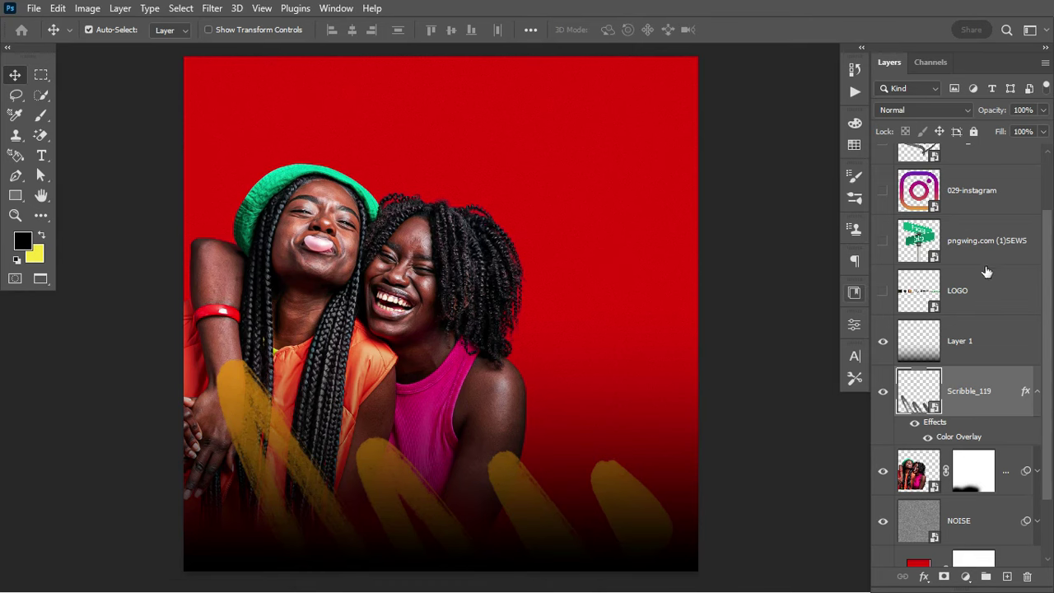
scroll(985, 190, up, 2)
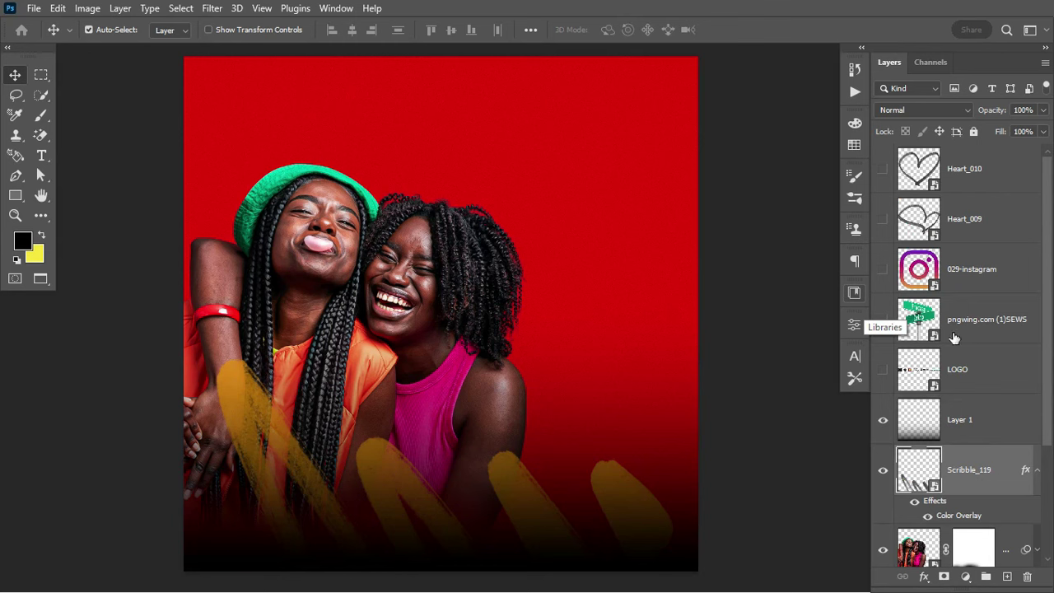
Step: Create a New Guide Layout with a 140 px Cyan margin on top, bottom, left and right
click(262, 8)
mouse_move(348, 419)
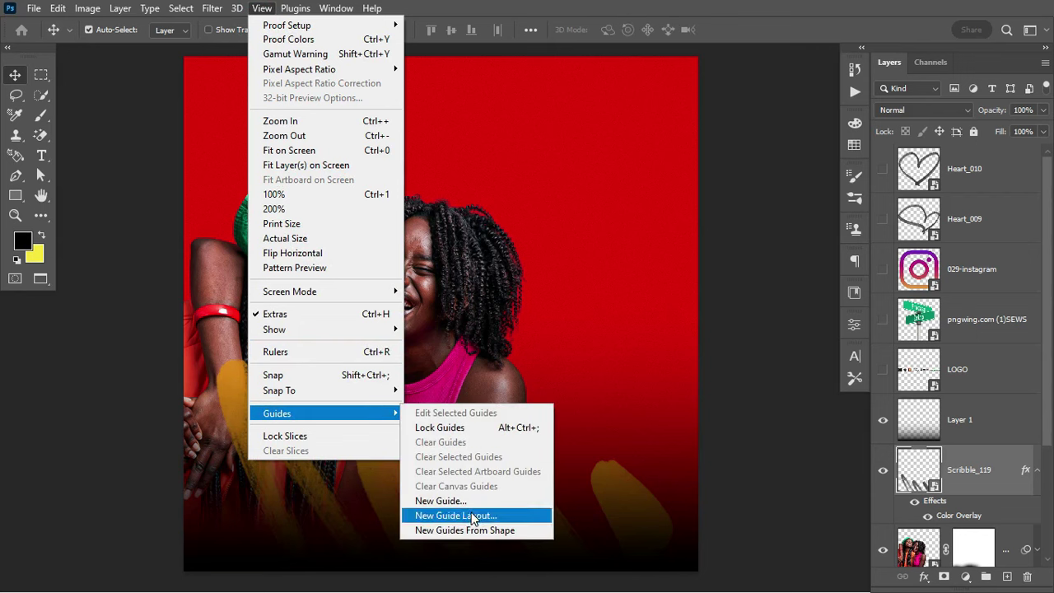
click(471, 517)
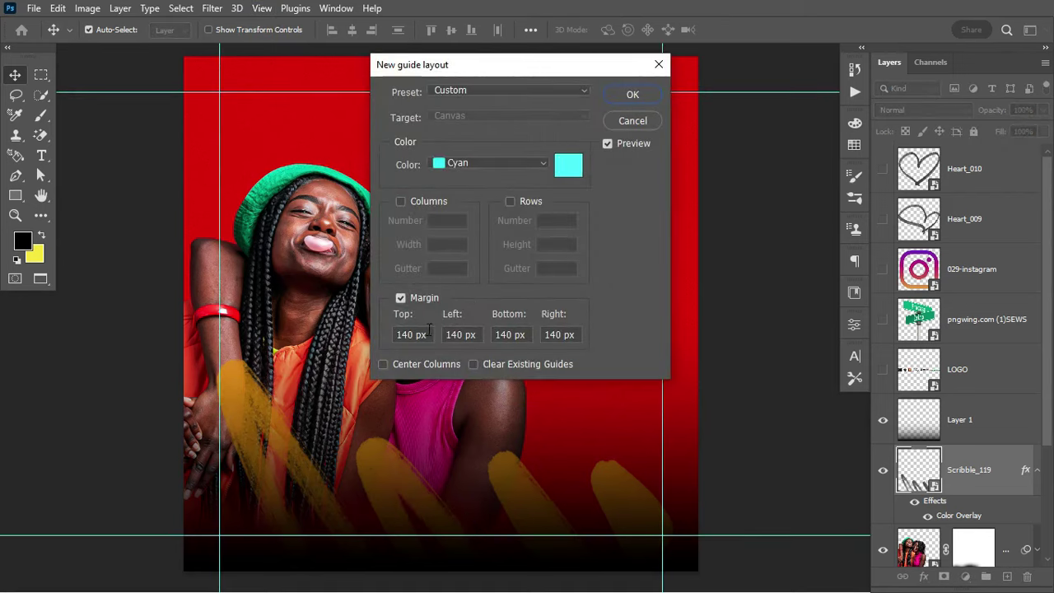
click(633, 94)
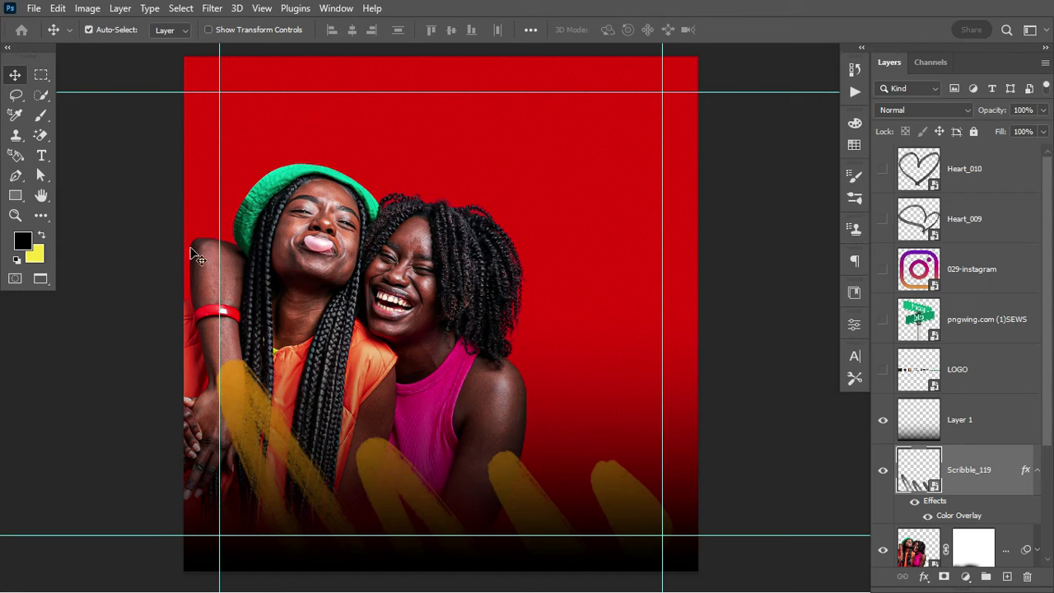
Step: Start a new black text layer near the top centre and scale it up
click(42, 154)
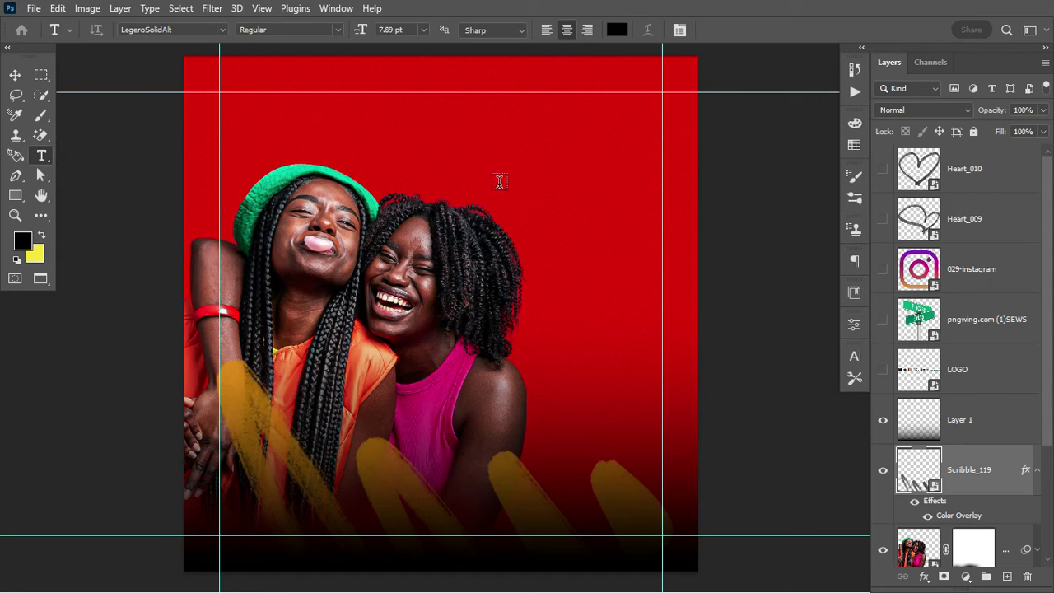
click(457, 174)
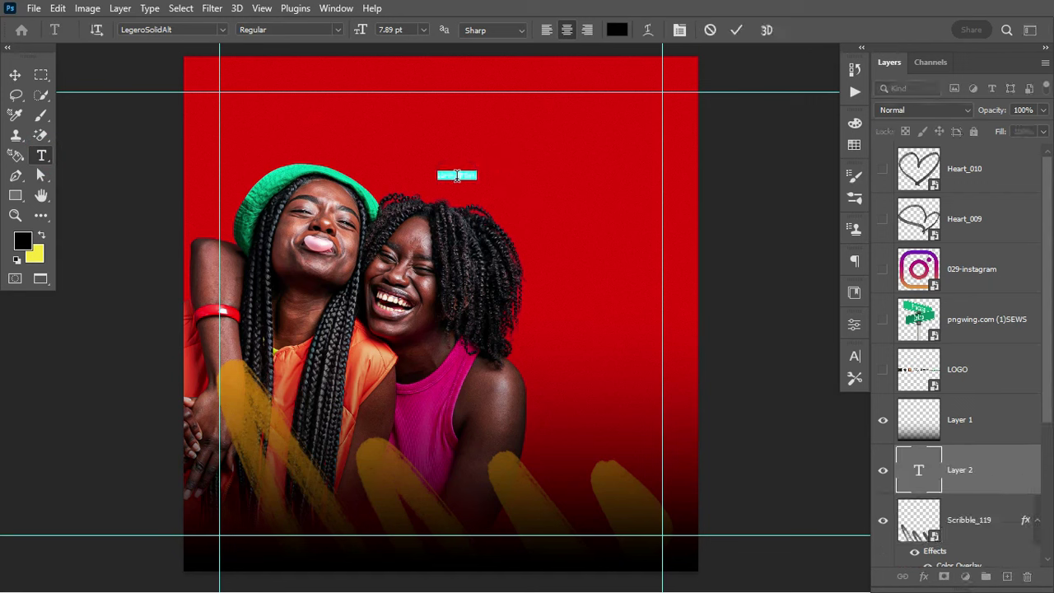
click(457, 175)
key(ctrl+t)
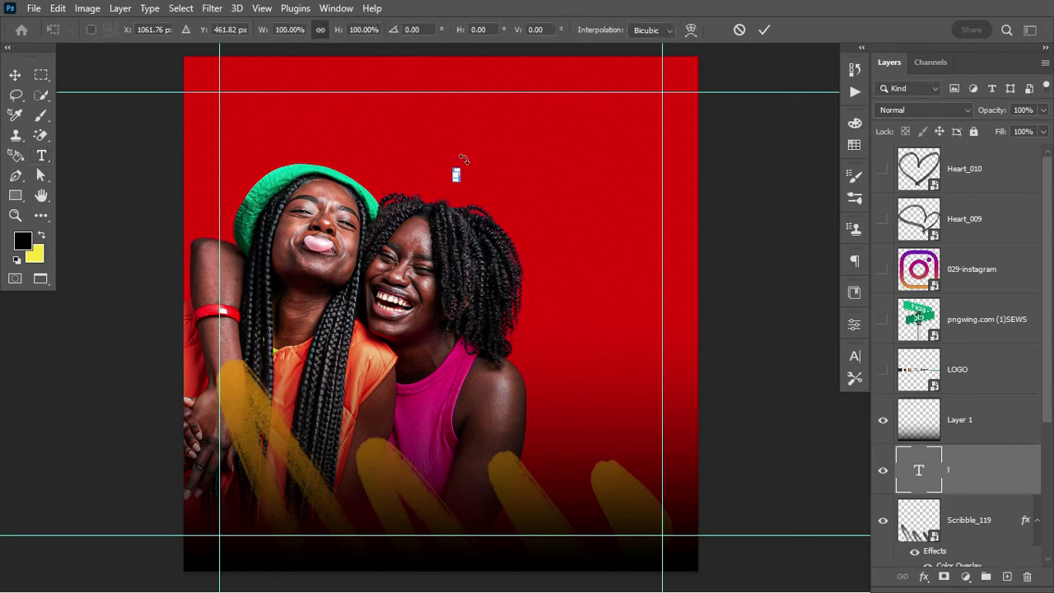
drag(460, 165, 579, 94)
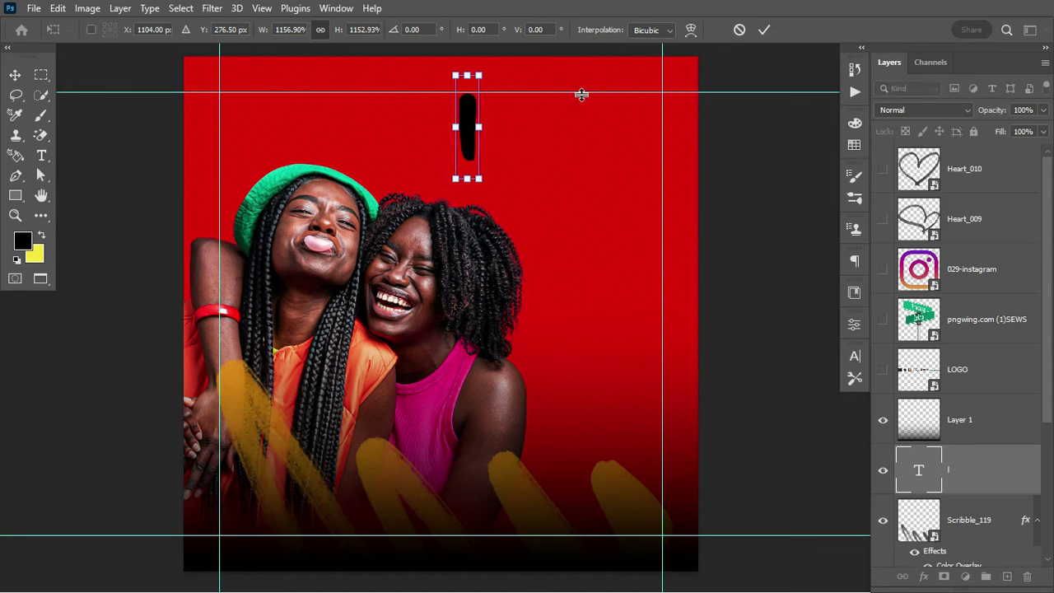
key(Return)
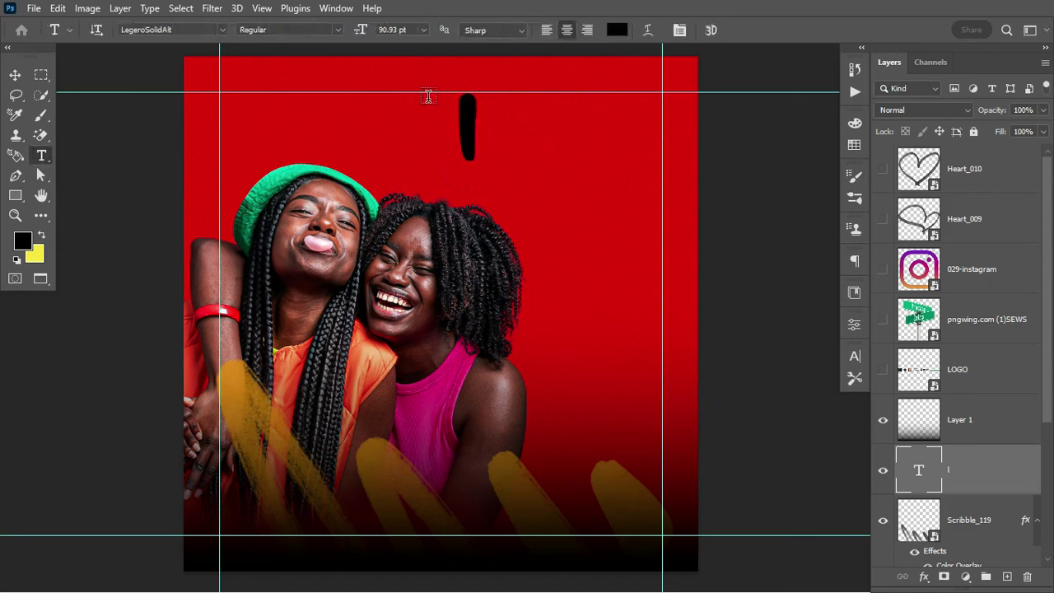
Step: Set the letter L in Raisin Rage, enlarge it about 139% and place it beside the women's heads
click(182, 29)
text(raisin)
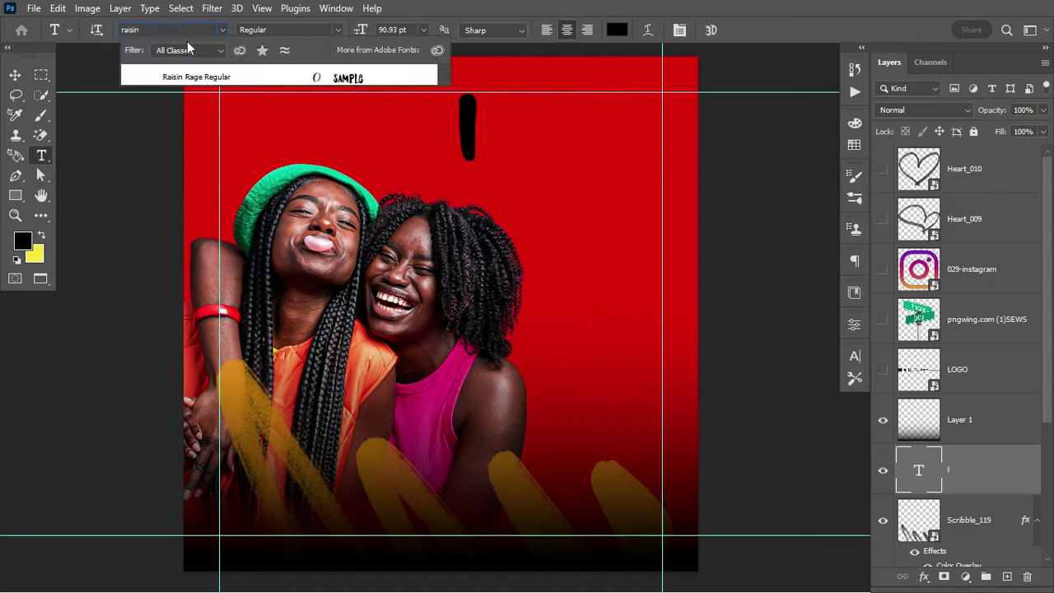
click(201, 75)
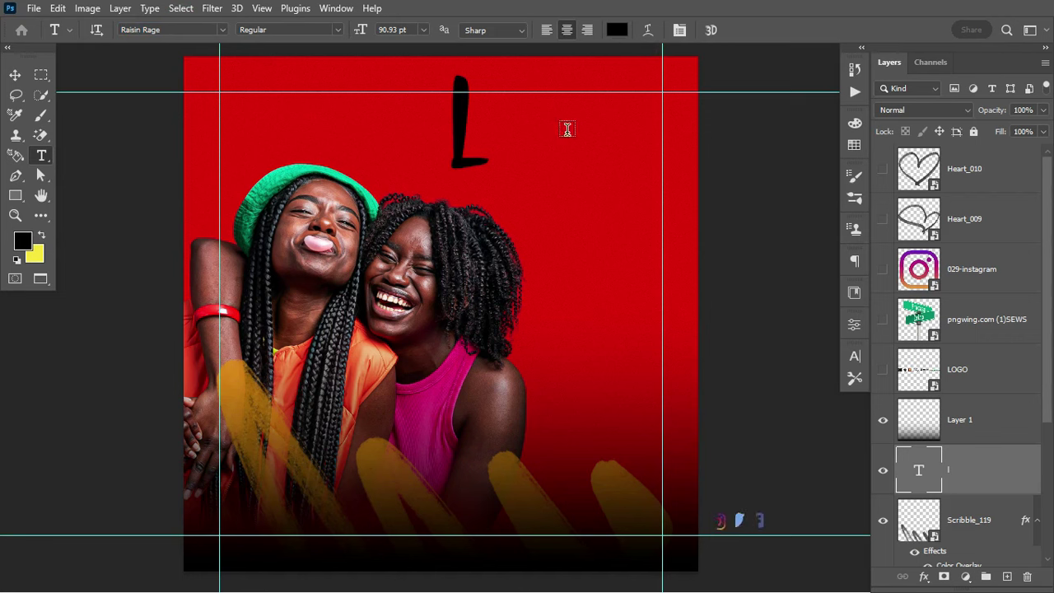
key(ctrl+t)
drag(489, 189, 504, 236)
drag(470, 178, 513, 350)
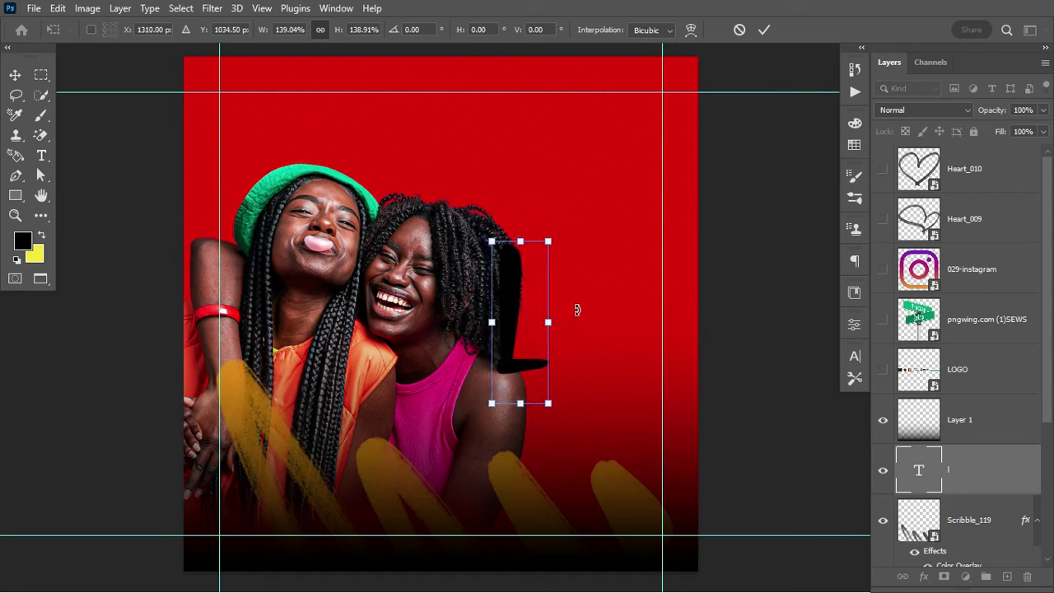
key(Return)
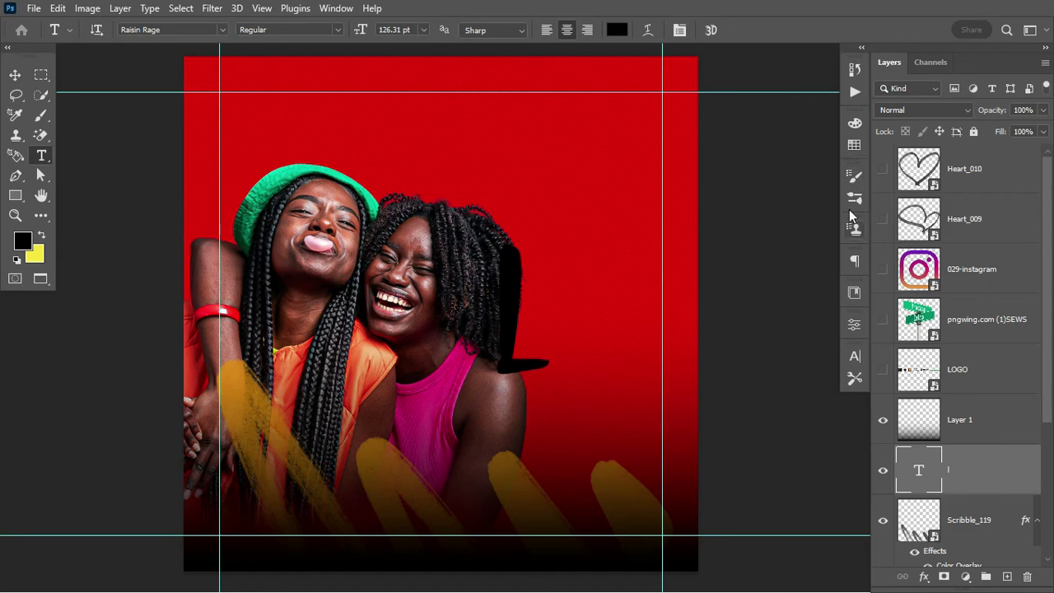
click(856, 143)
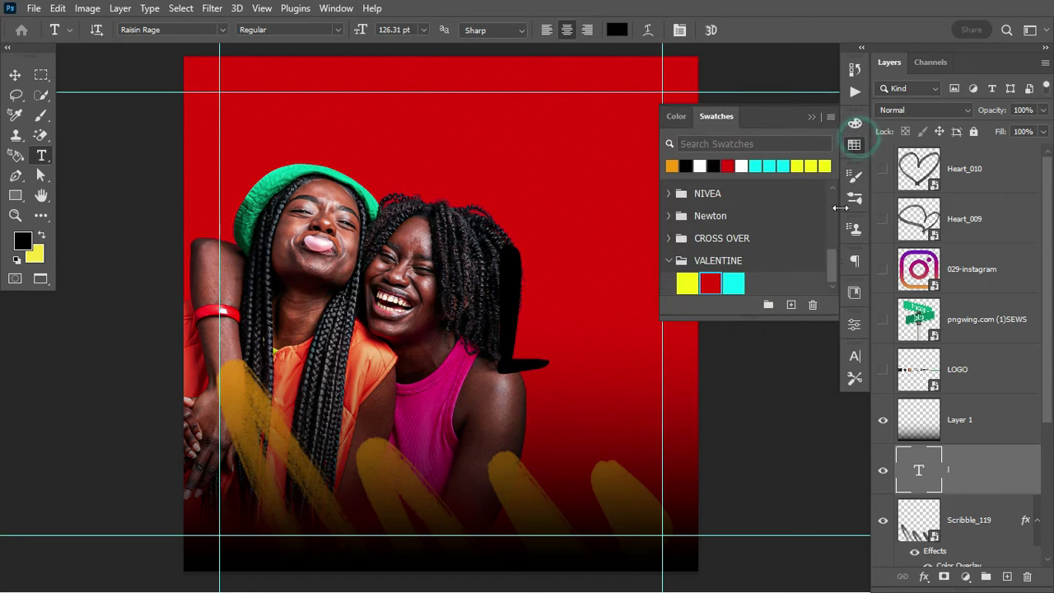
Step: Colour the L yellow (#f7e534), sampling it in the Character panel's colour picker
click(853, 356)
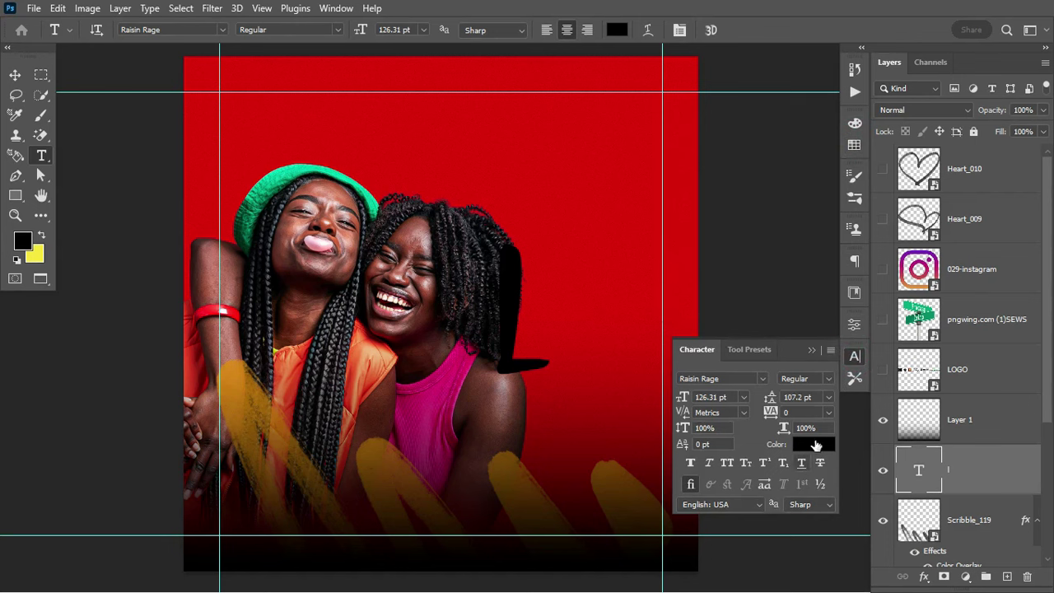
click(817, 443)
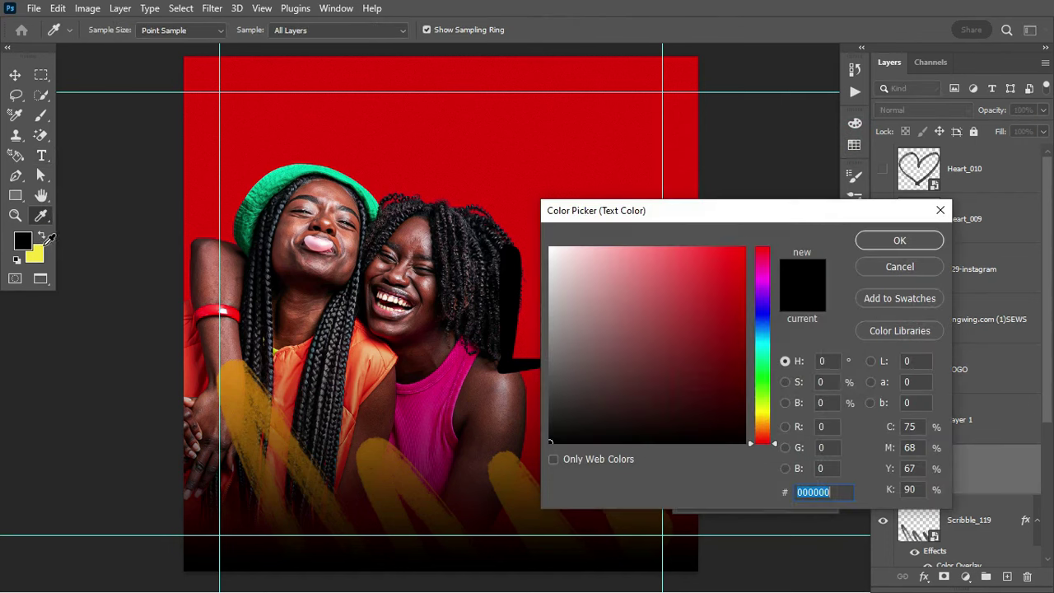
click(38, 251)
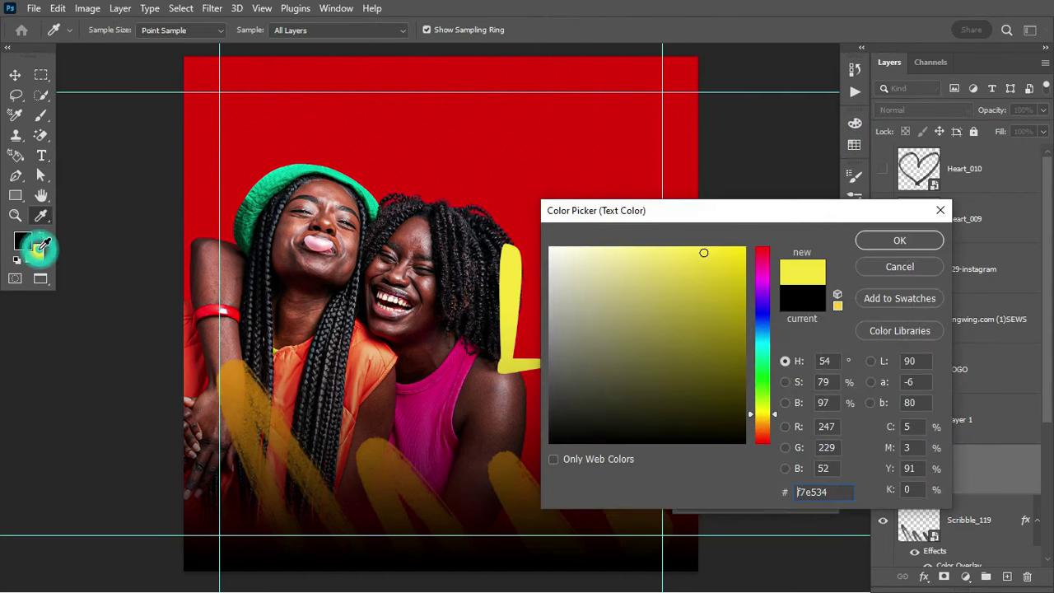
click(878, 240)
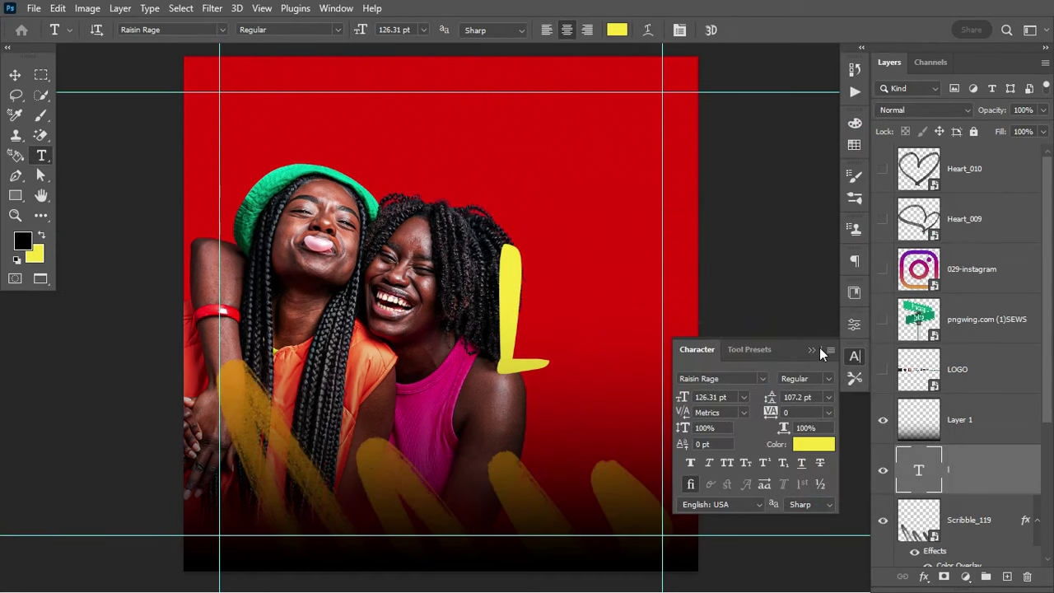
click(814, 348)
Step: Duplicate the L, retype the copy as o, and make the o shorter
drag(507, 316, 544, 316)
double_click(541, 311)
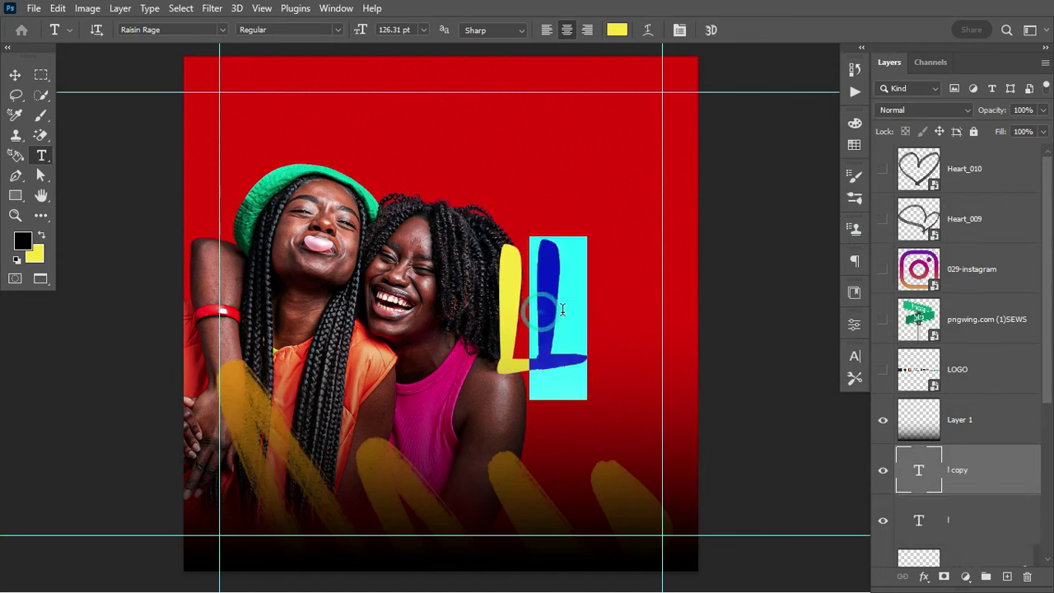
text(o)
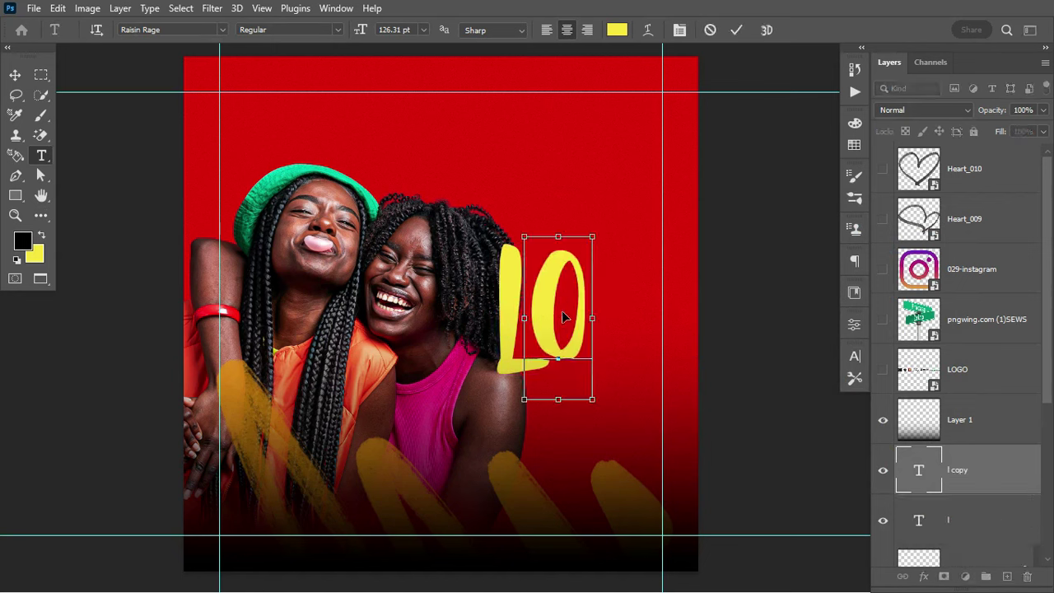
key(ctrl+t)
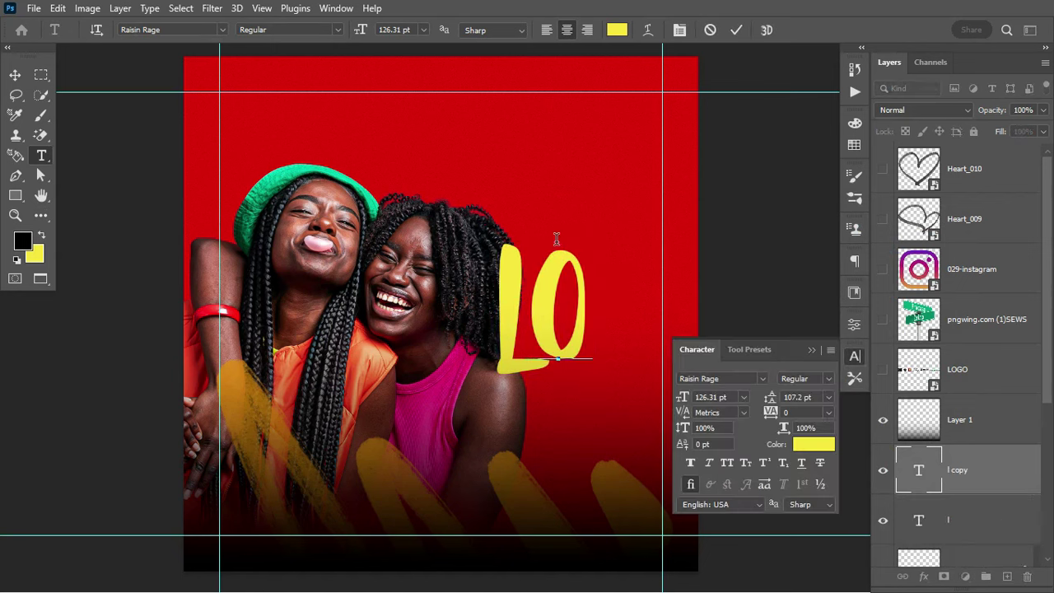
click(735, 29)
key(ctrl+t)
drag(557, 236, 558, 256)
click(764, 30)
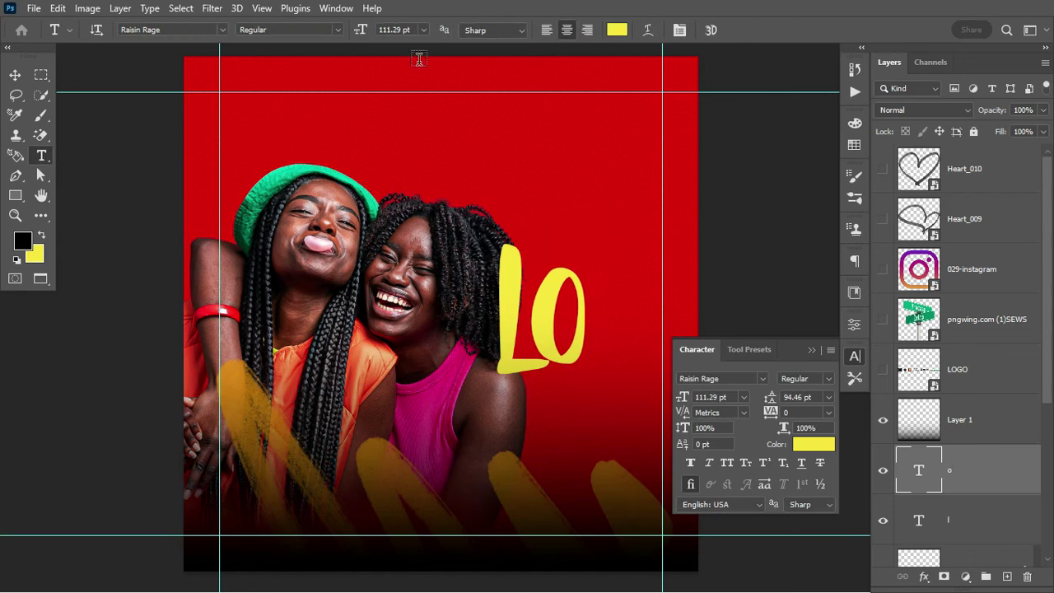
Step: Duplicate the letters onward and retype the copies as v and e
click(15, 74)
drag(537, 285, 591, 300)
key(t)
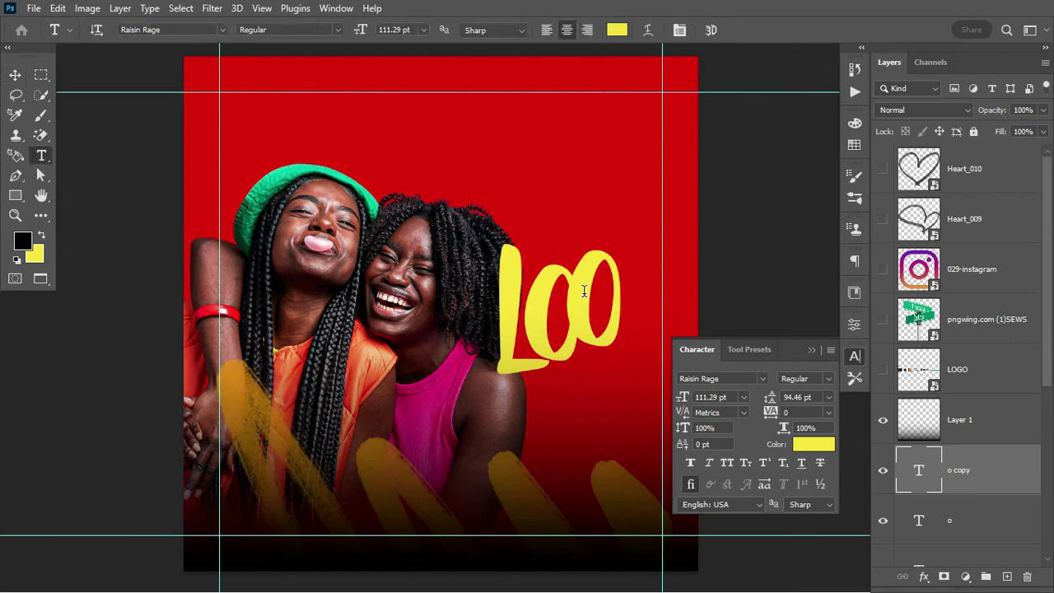
double_click(585, 291)
text(v)
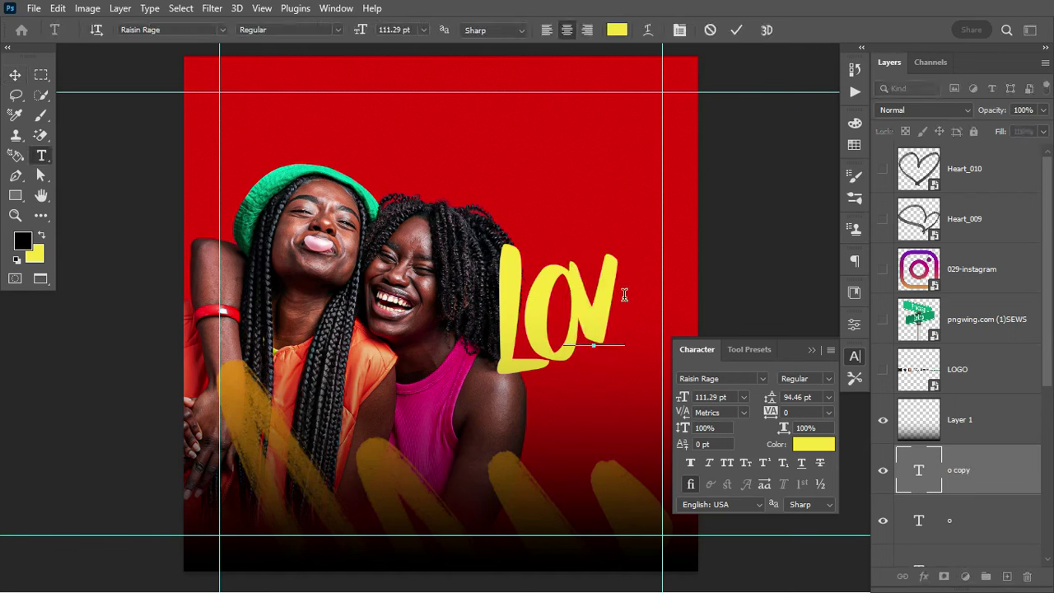
key(ctrl+Return)
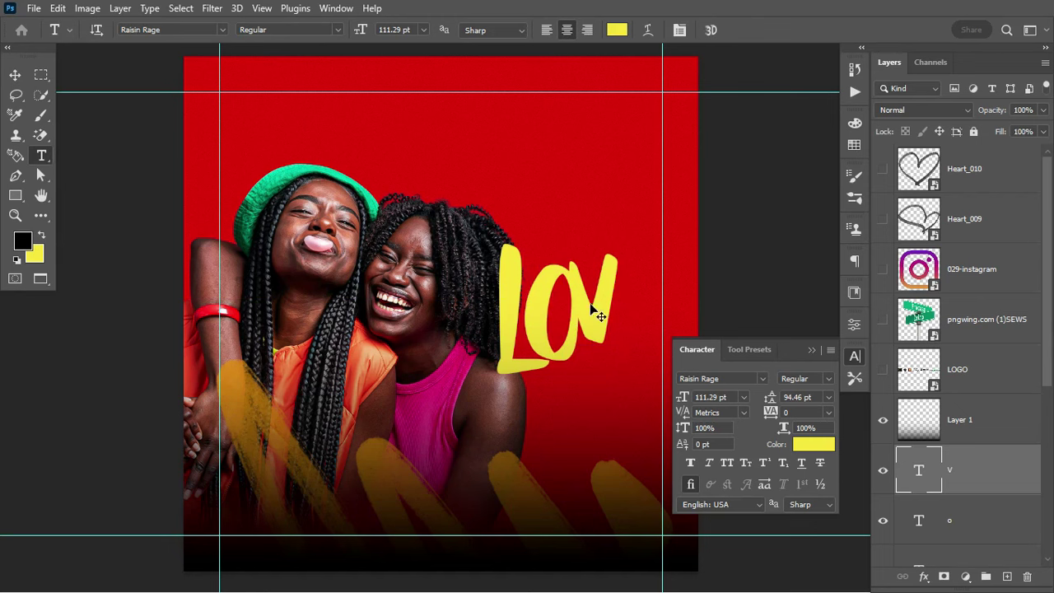
drag(607, 323, 647, 323)
double_click(651, 308)
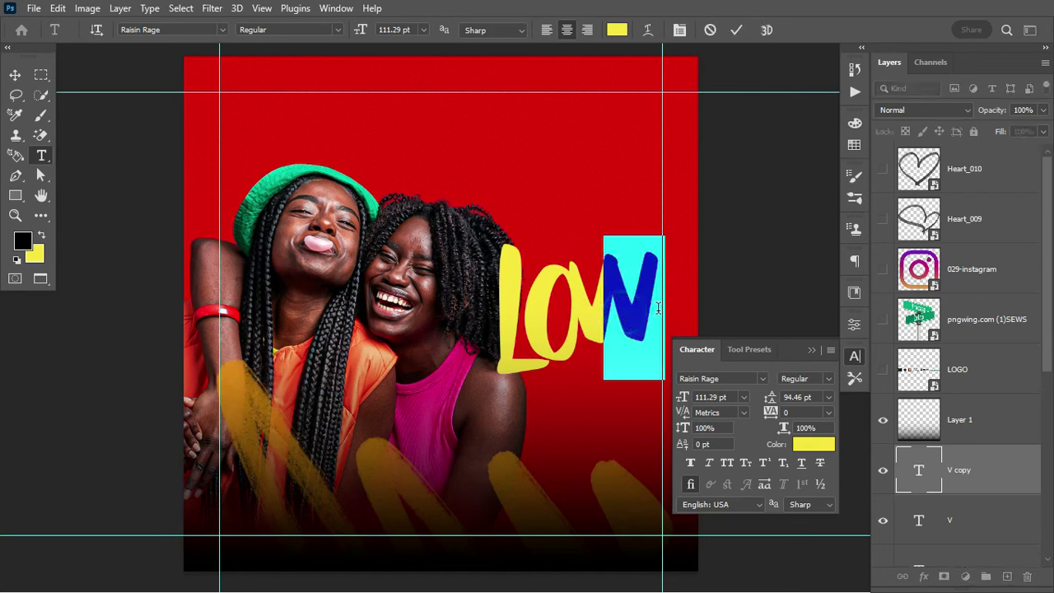
text(e)
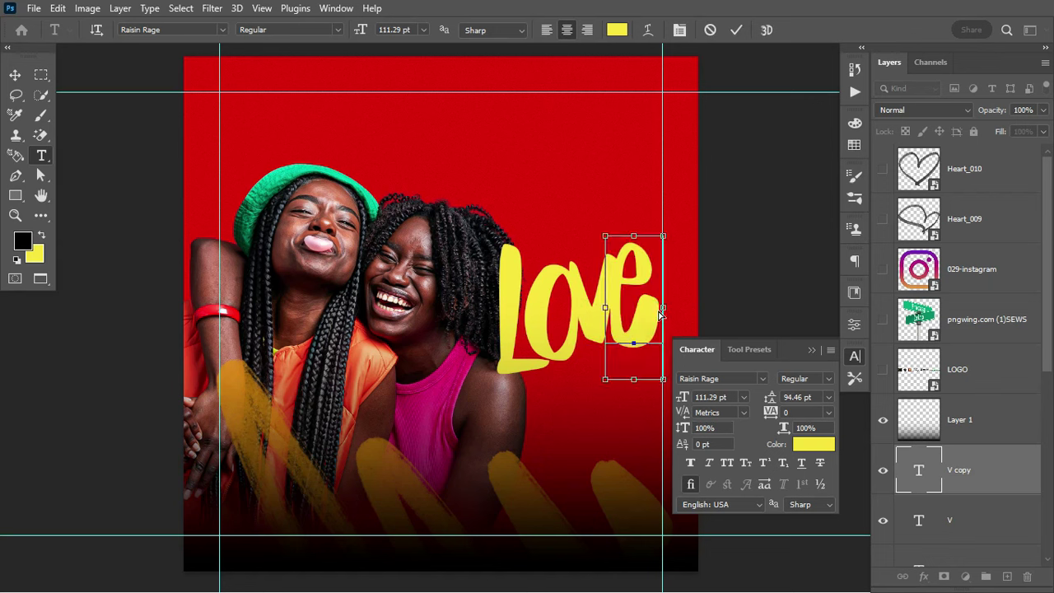
key(ctrl+Return)
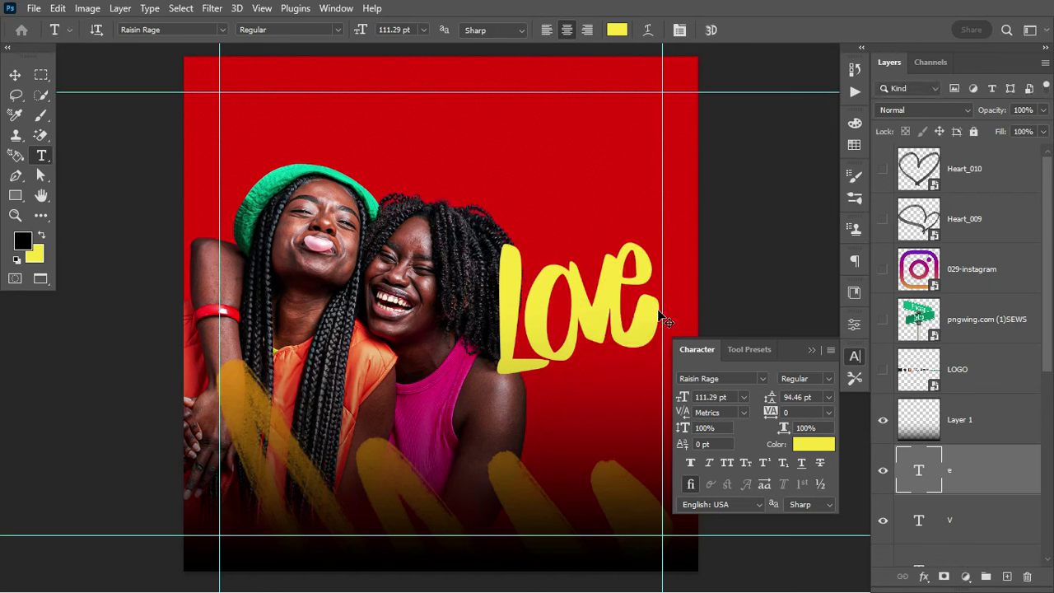
click(14, 77)
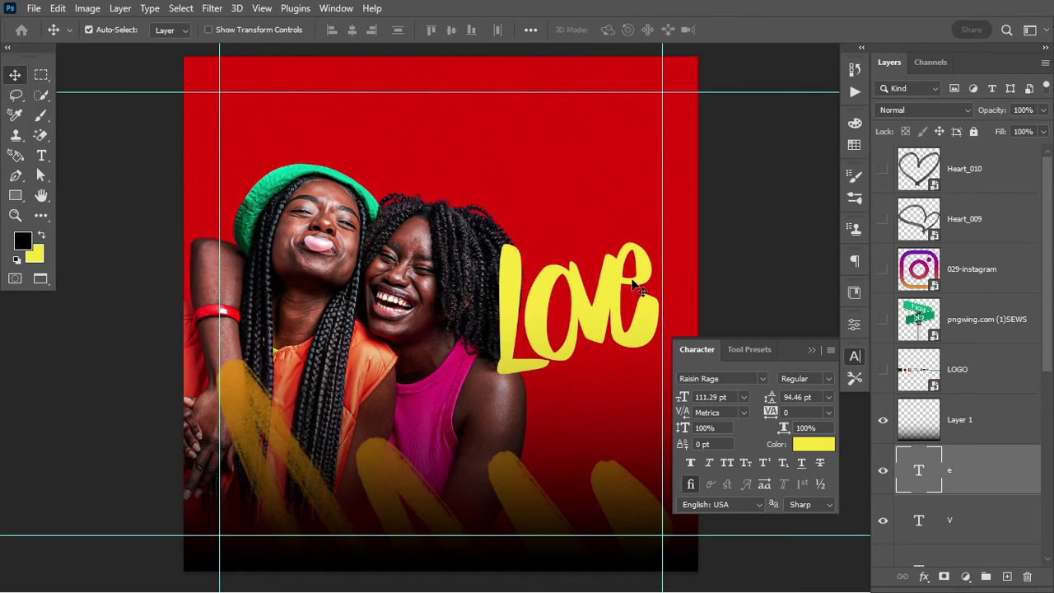
Step: Nudge the e slightly up and right and the o 12 px left
drag(648, 284, 652, 267)
click(602, 301)
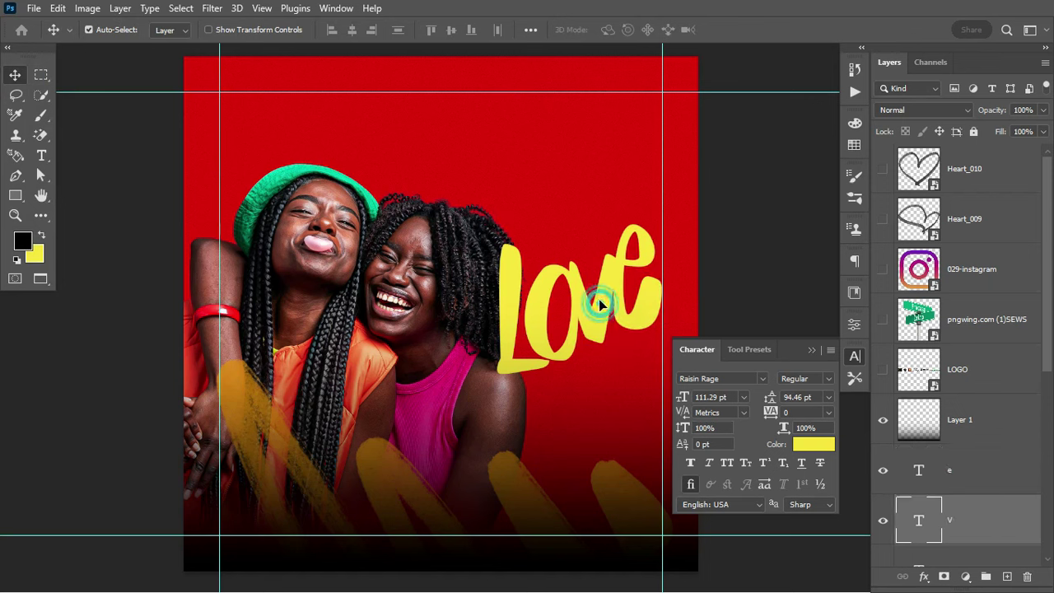
drag(547, 302, 544, 306)
Step: Colour the v and e letters with the cyan VALENTINE swatch
click(599, 323)
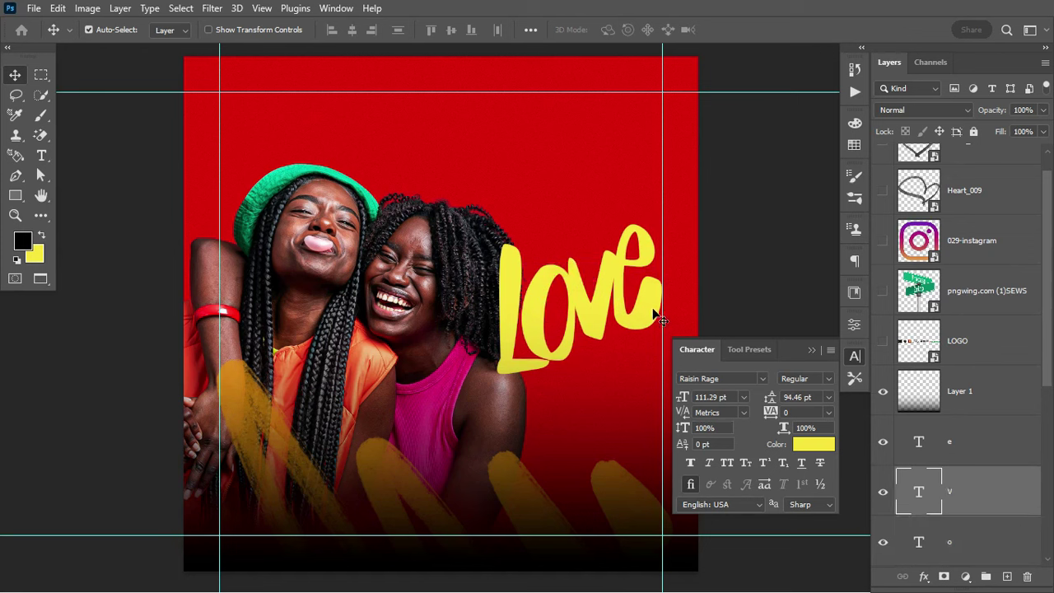
shift+click(970, 438)
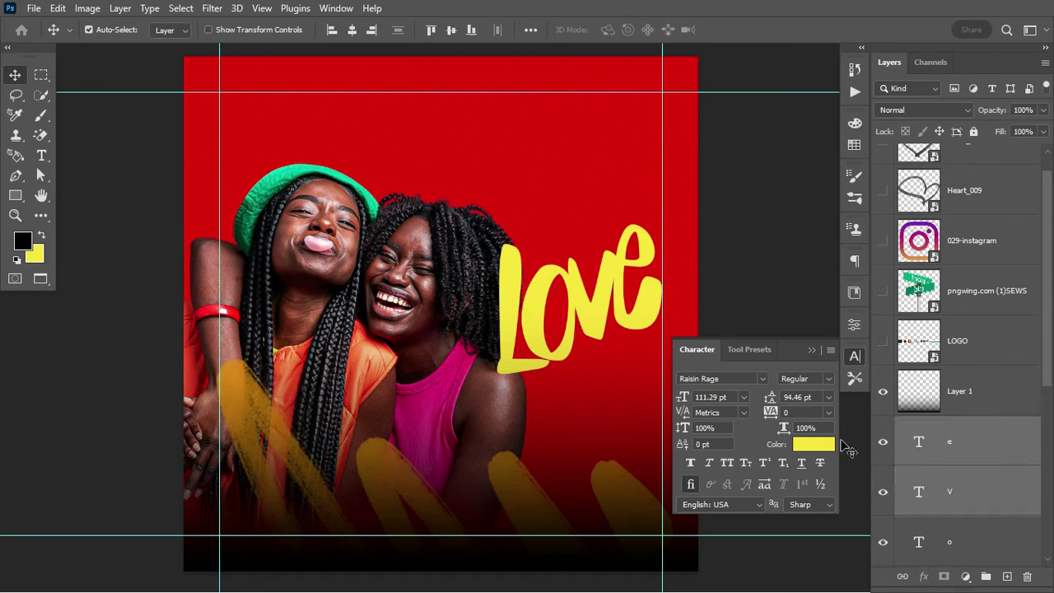
click(854, 145)
click(733, 283)
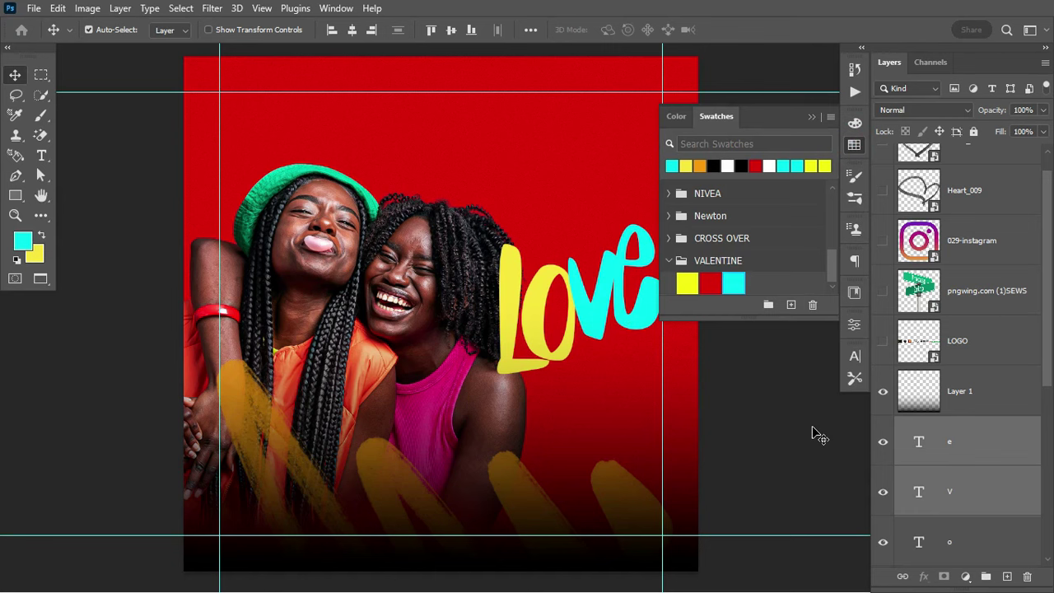
scroll(1039, 370, down, 2)
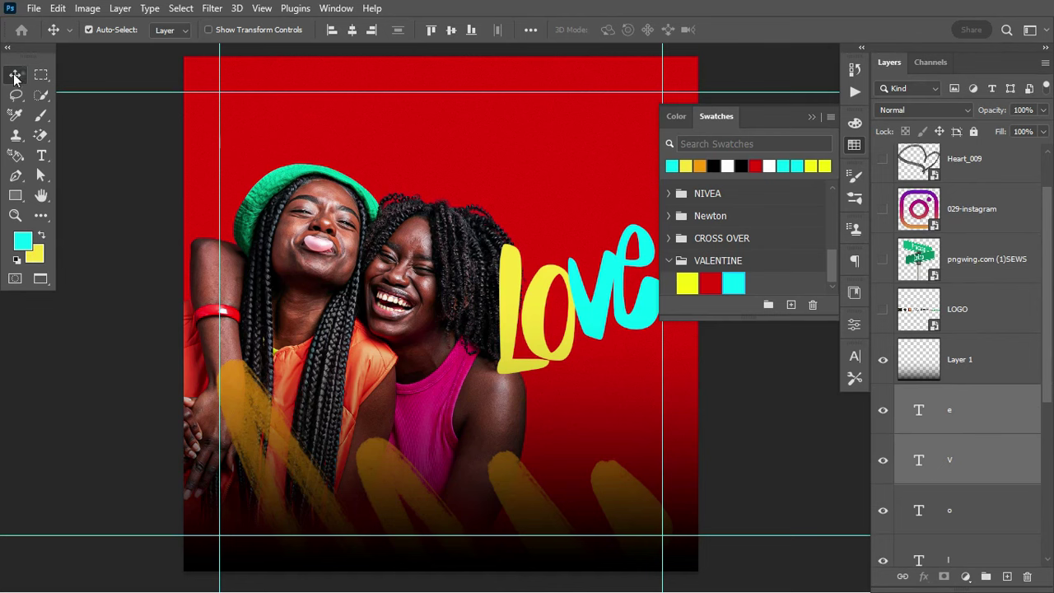
click(1008, 400)
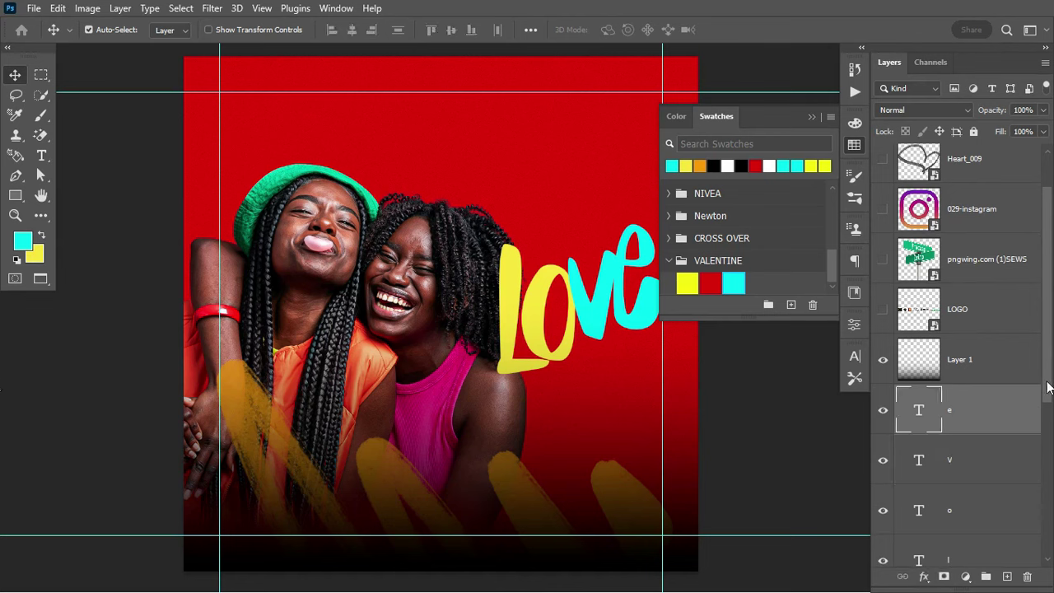
Step: Group the e, v, o and l letter layers into a group named theme
scroll(1050, 426, down, 2)
shift+click(970, 484)
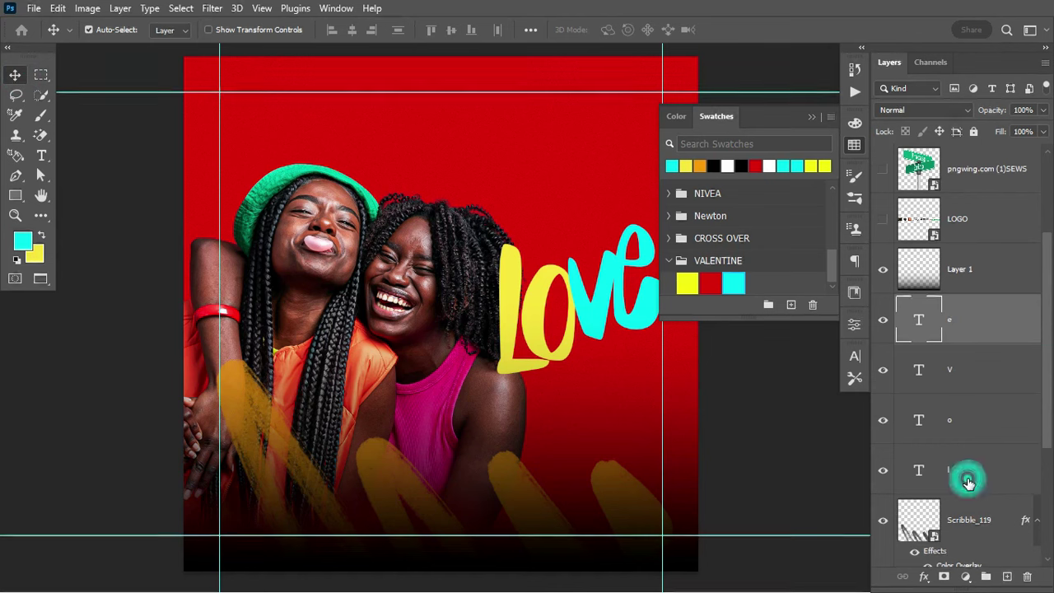
key(ctrl+g)
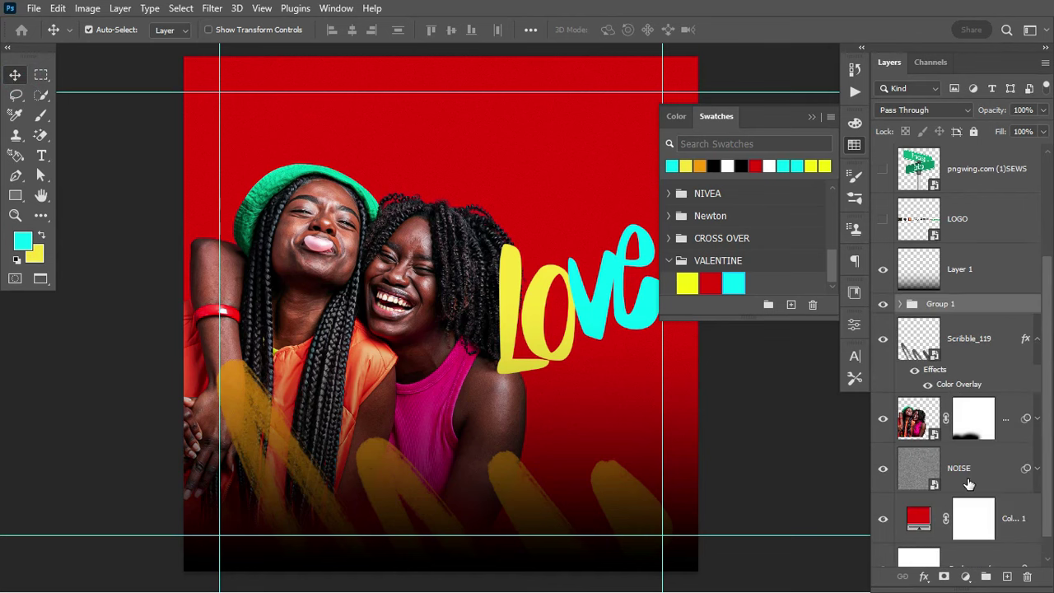
double_click(940, 304)
text(theme)
key(Return)
click(882, 304)
click(882, 304)
click(805, 121)
Step: Duplicate the theme group and nest theme copy inside theme, below the letter layers
drag(960, 303, 961, 318)
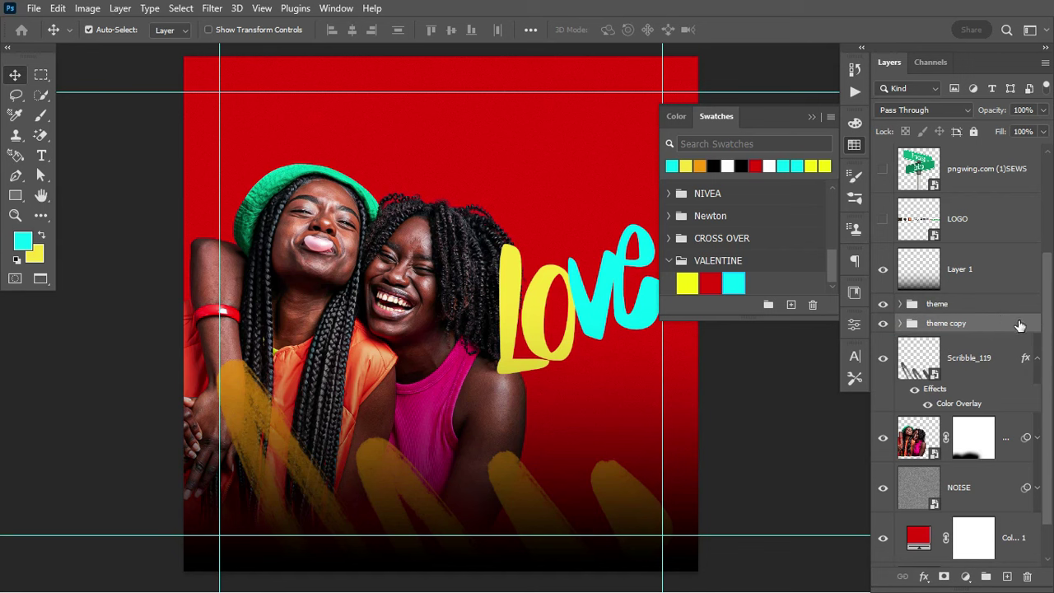
click(899, 324)
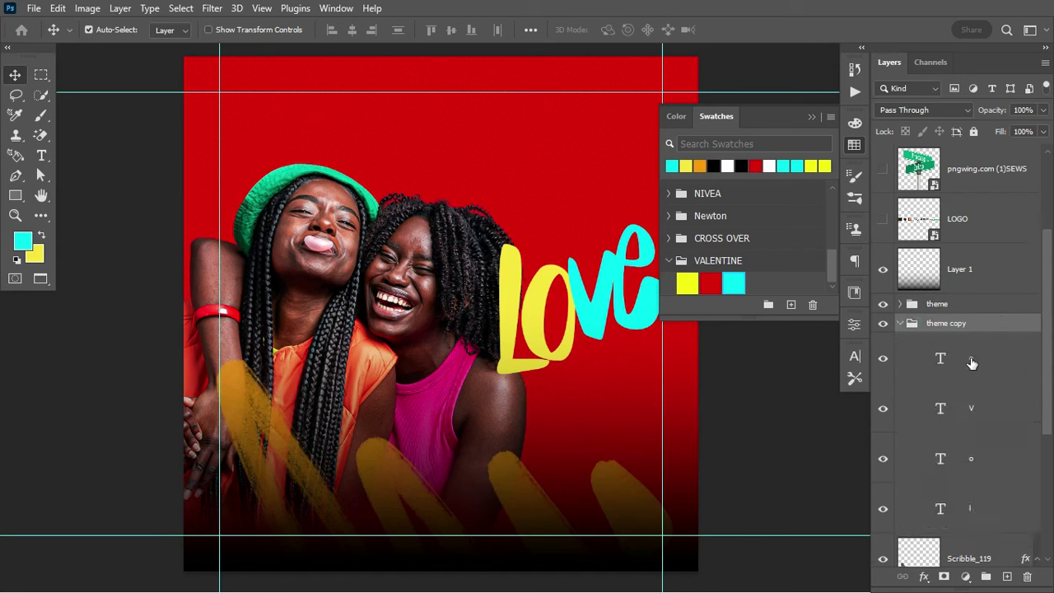
drag(954, 322, 946, 307)
click(899, 304)
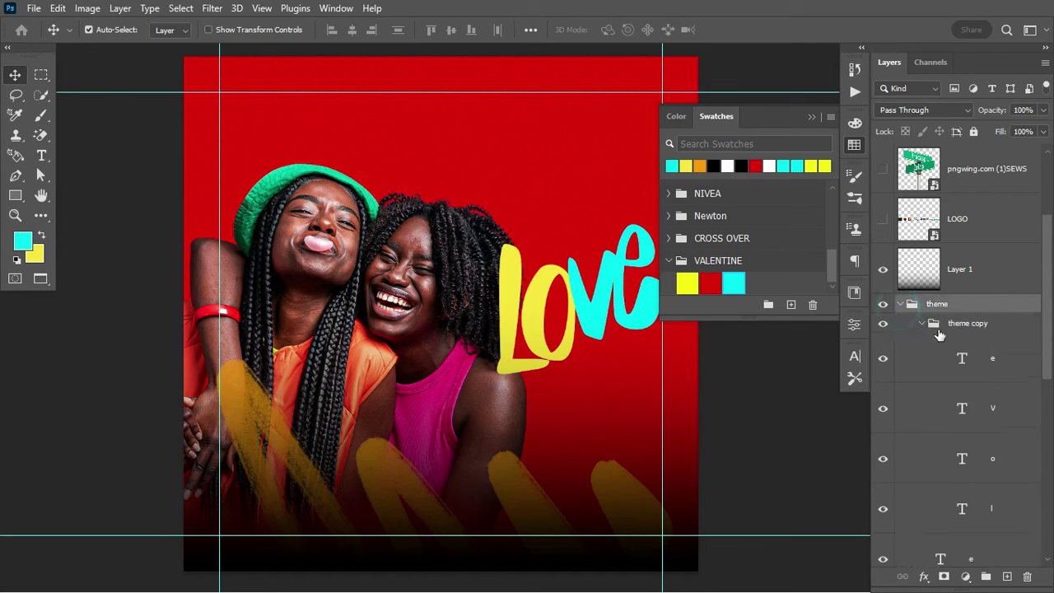
click(921, 322)
mouse_move(955, 322)
mouse_down()
mouse_move(939, 495)
mouse_move(947, 533)
mouse_up()
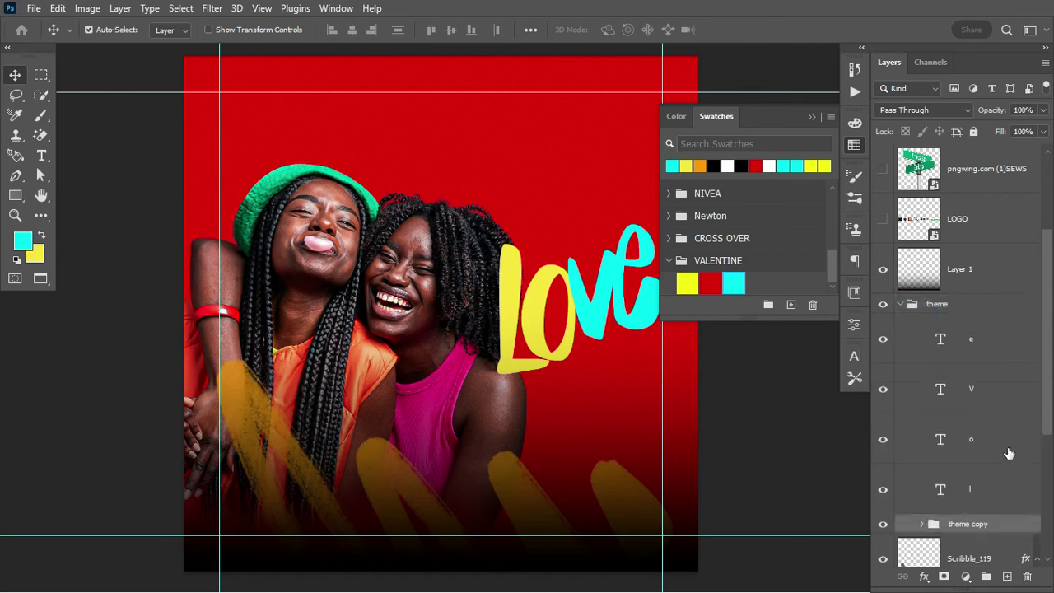
scroll(1049, 371, down, 2)
Step: Select the e inside theme copy and set the foreground colour to black
click(883, 456)
click(882, 455)
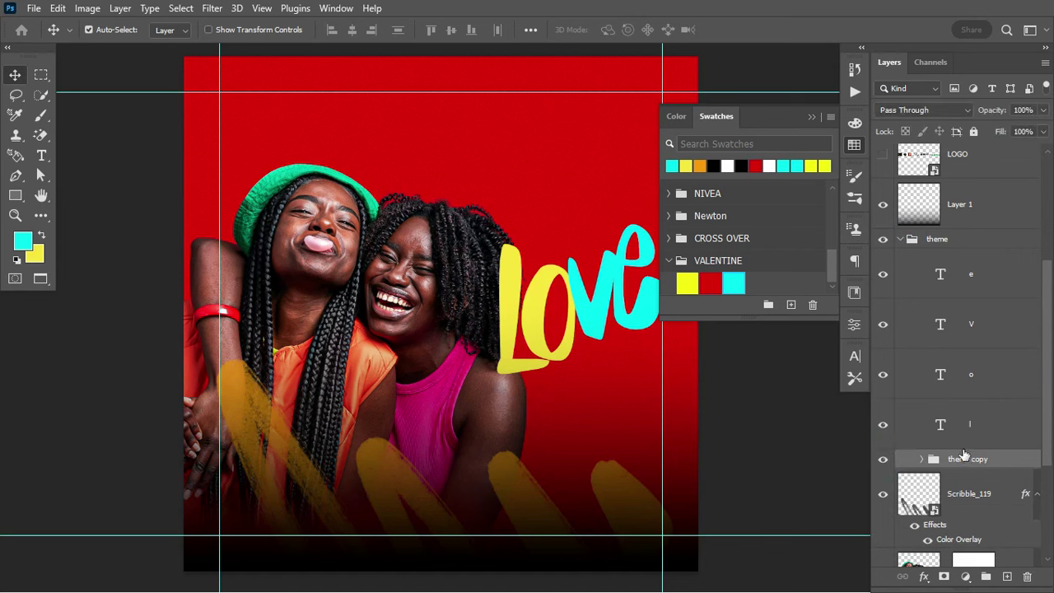
click(921, 458)
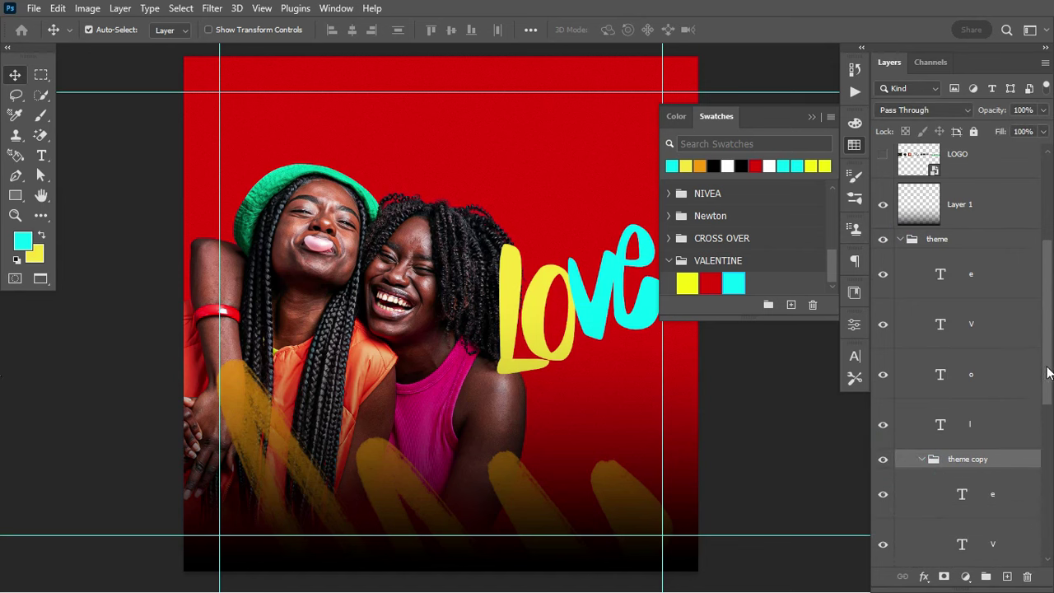
click(997, 391)
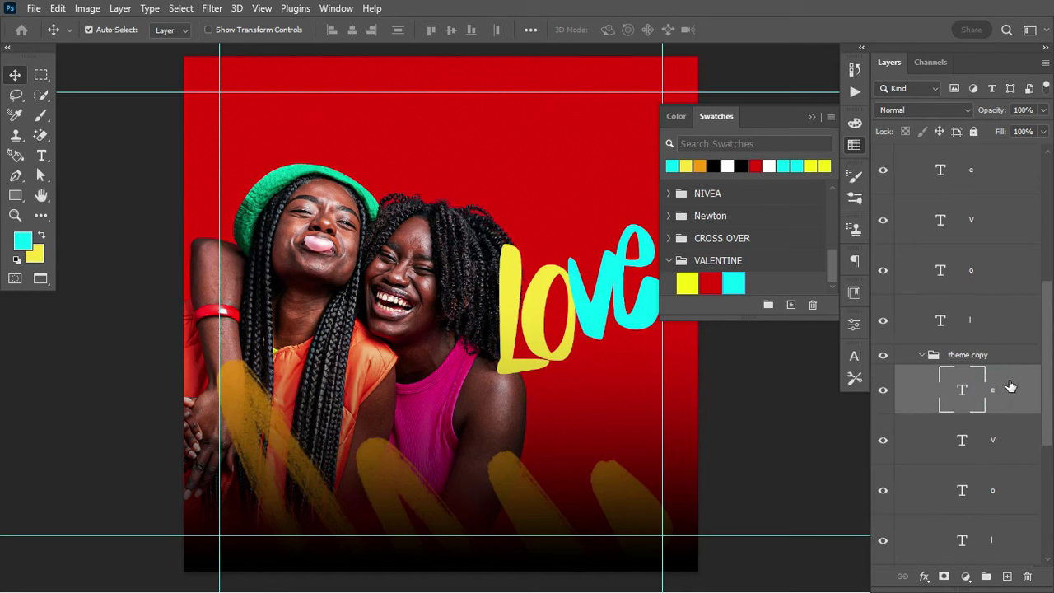
click(713, 166)
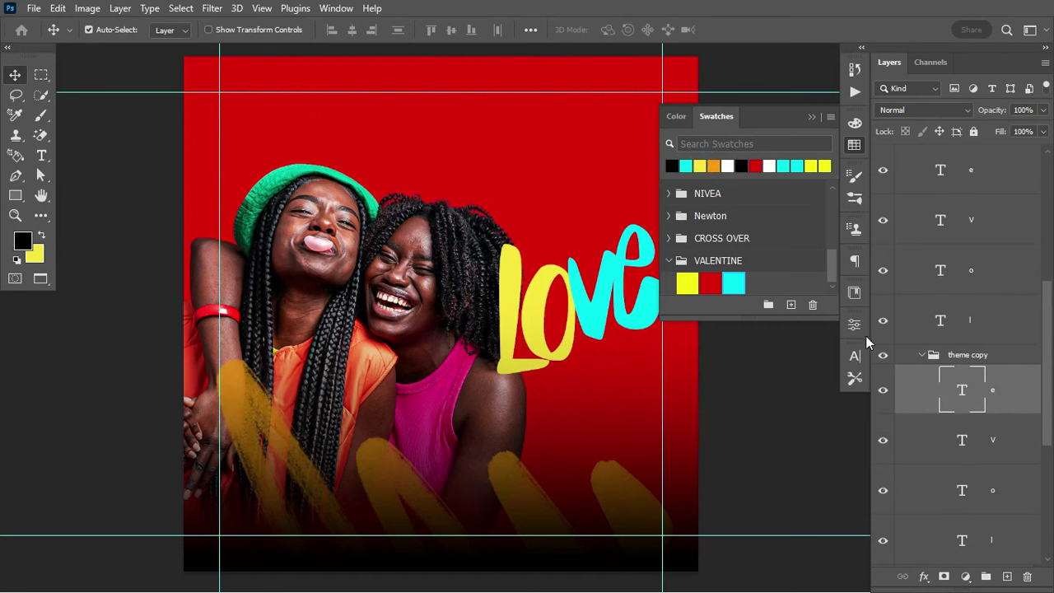
Step: Offset the theme copy e slightly down and right as a shadow
key(Right)
key(Right)
key(Right)
key(Down)
key(Down)
key(Down)
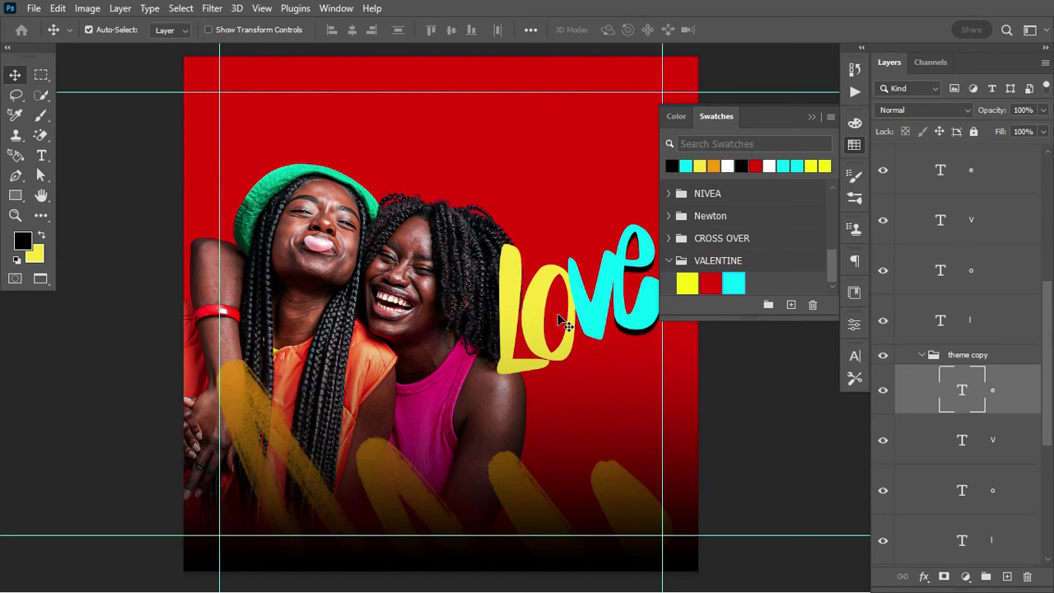
click(810, 116)
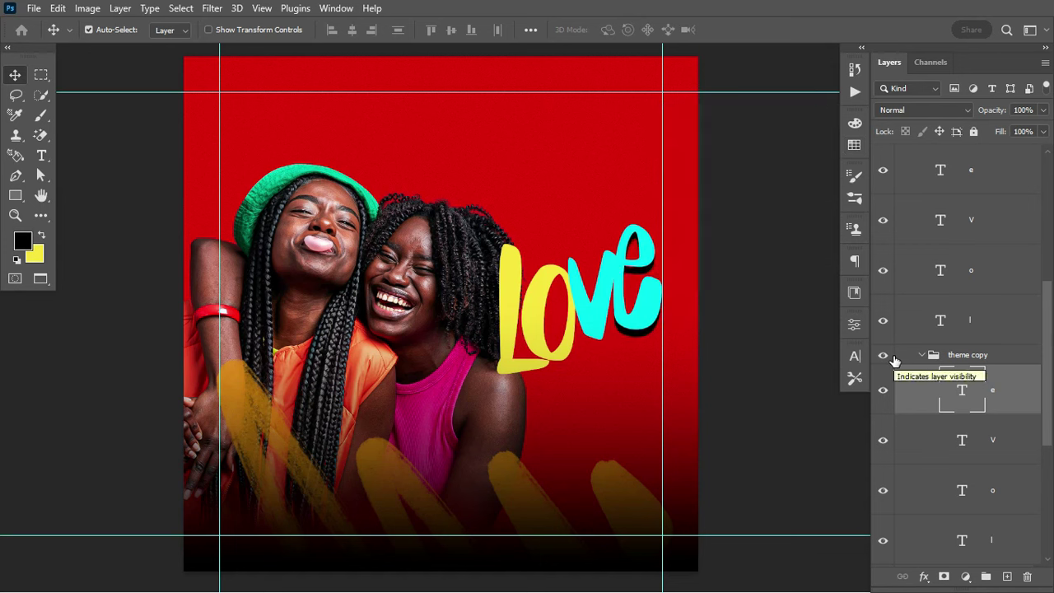
key(Left)
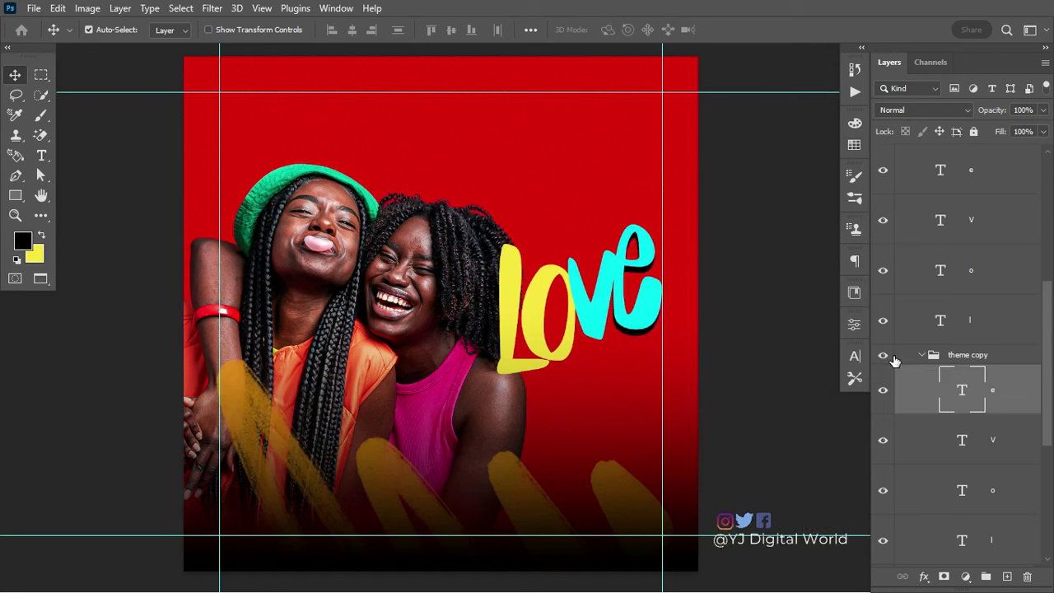
Step: Colour the shadow v, o and l near-black #111111 in the Character panel
click(1017, 452)
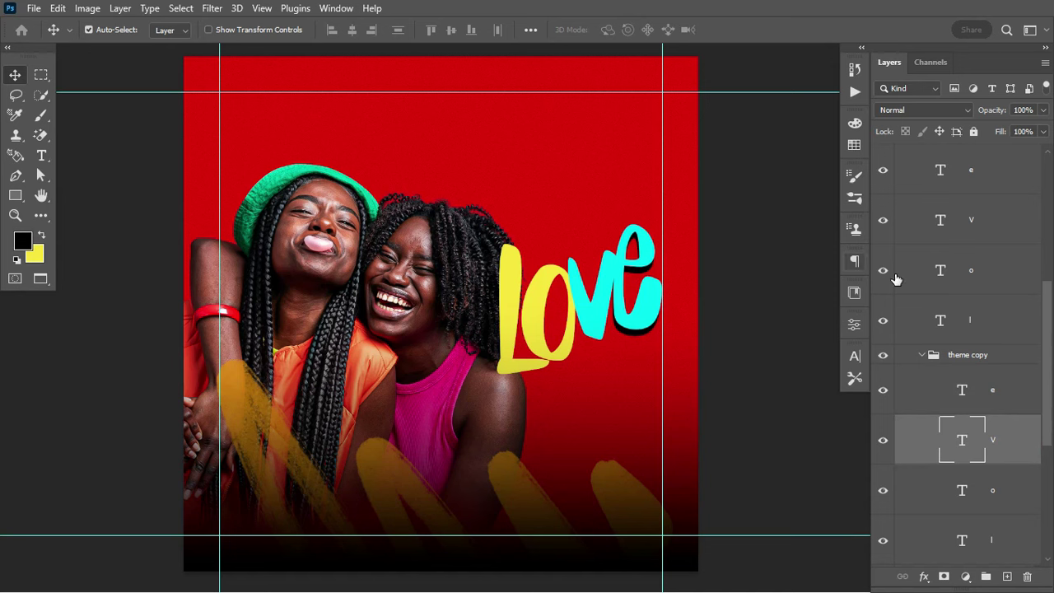
shift+click(988, 542)
click(855, 354)
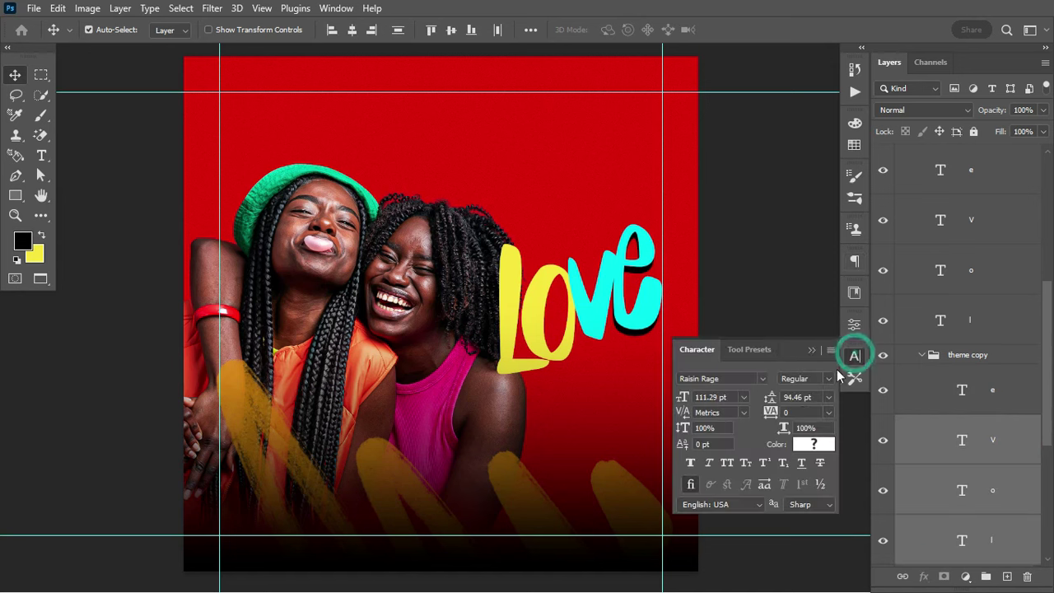
click(805, 438)
text(111111)
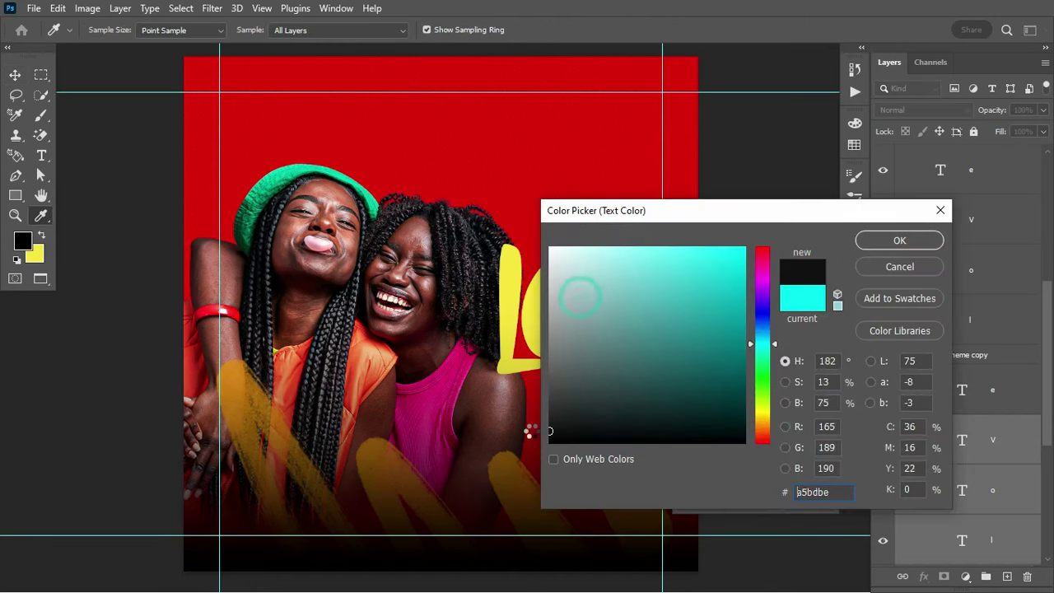
click(889, 241)
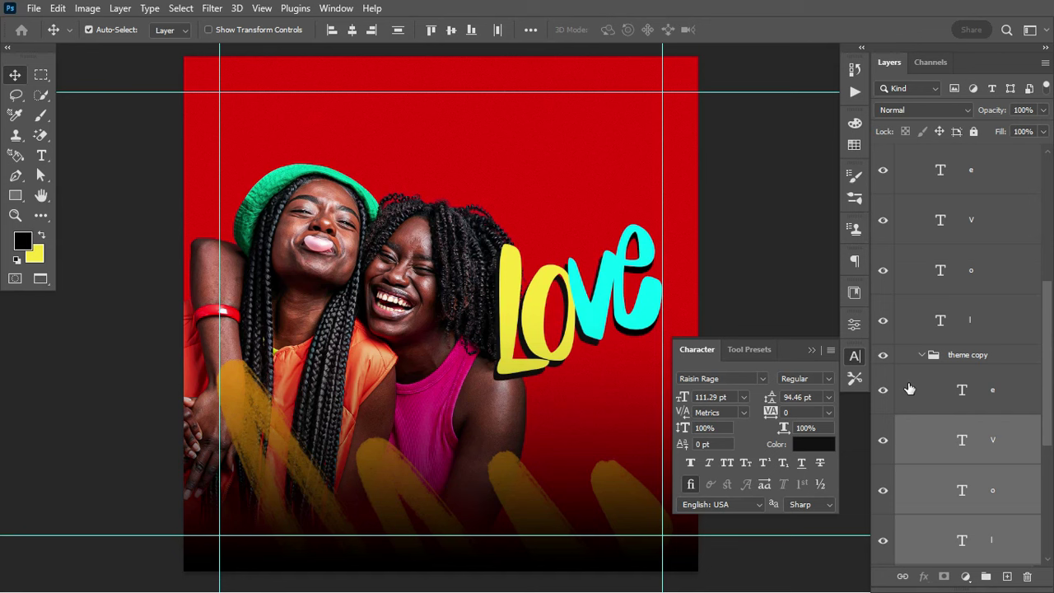
click(921, 354)
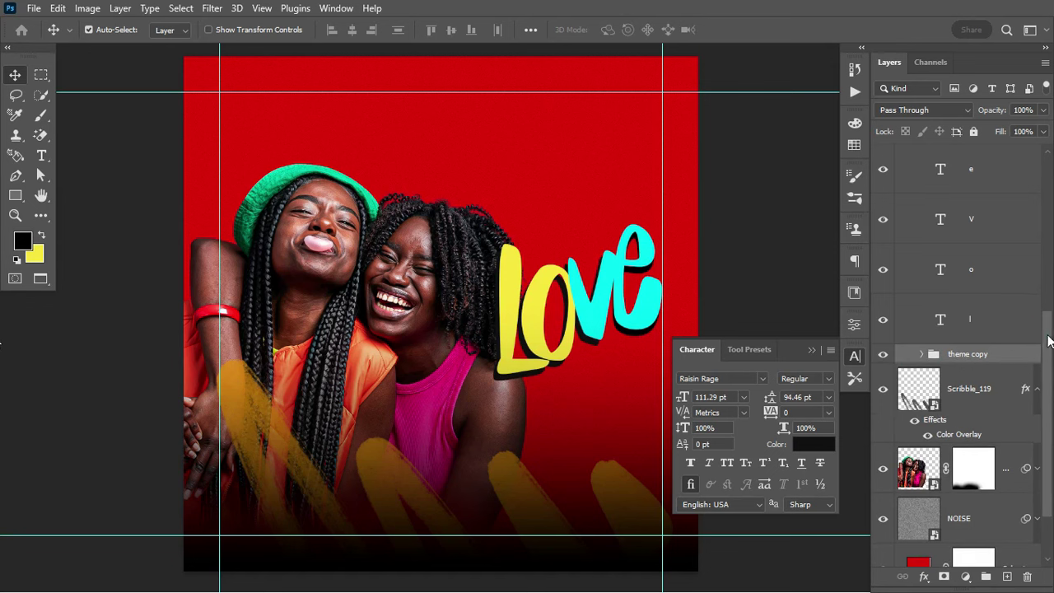
scroll(1046, 345, up, 2)
Step: Add a Stroke layer style to the cyan e in the theme group
click(989, 254)
click(883, 252)
click(883, 253)
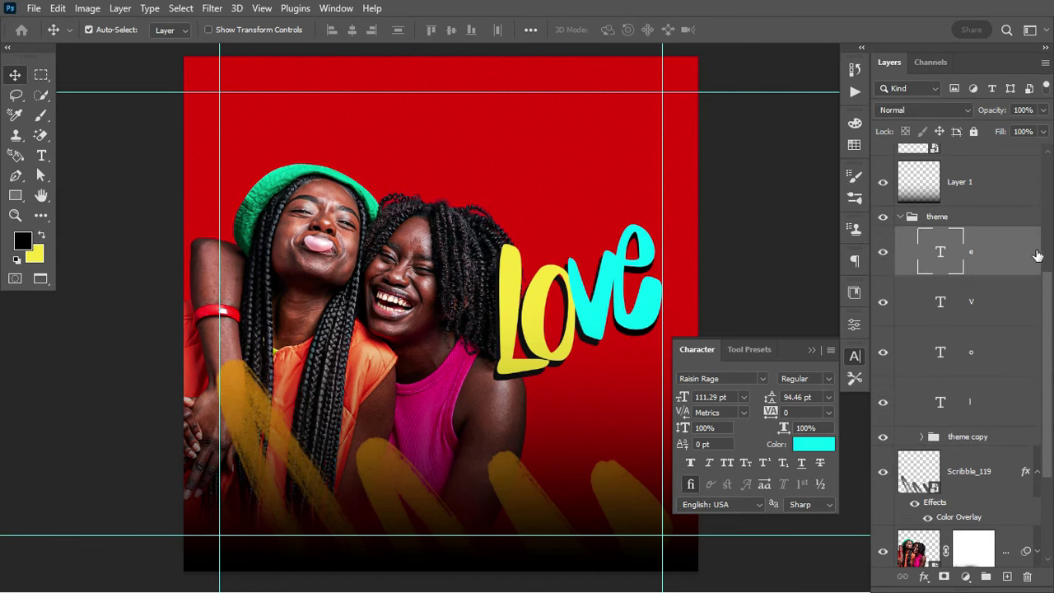
double_click(996, 253)
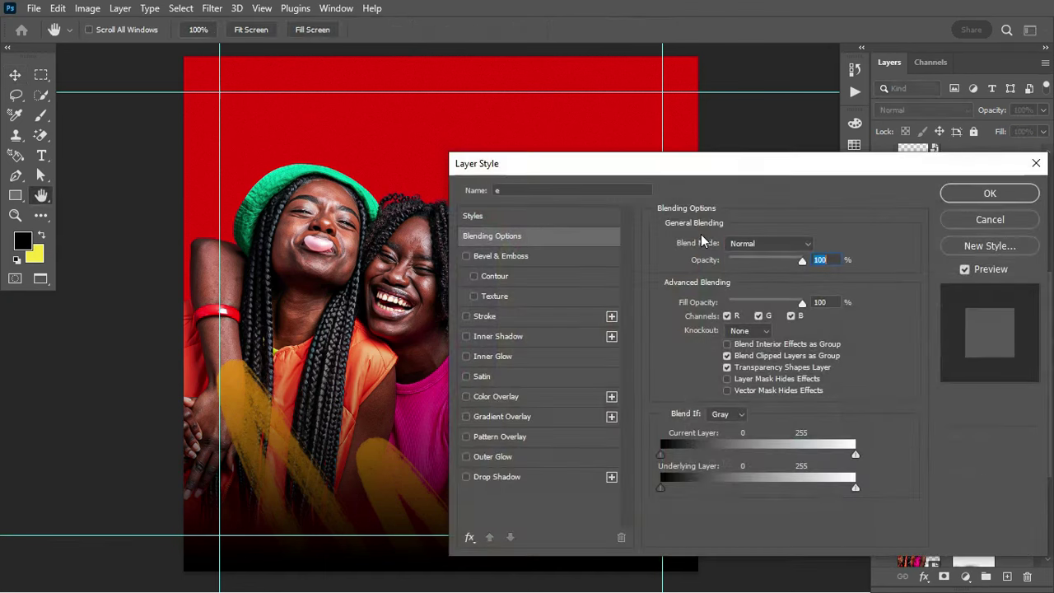
click(497, 317)
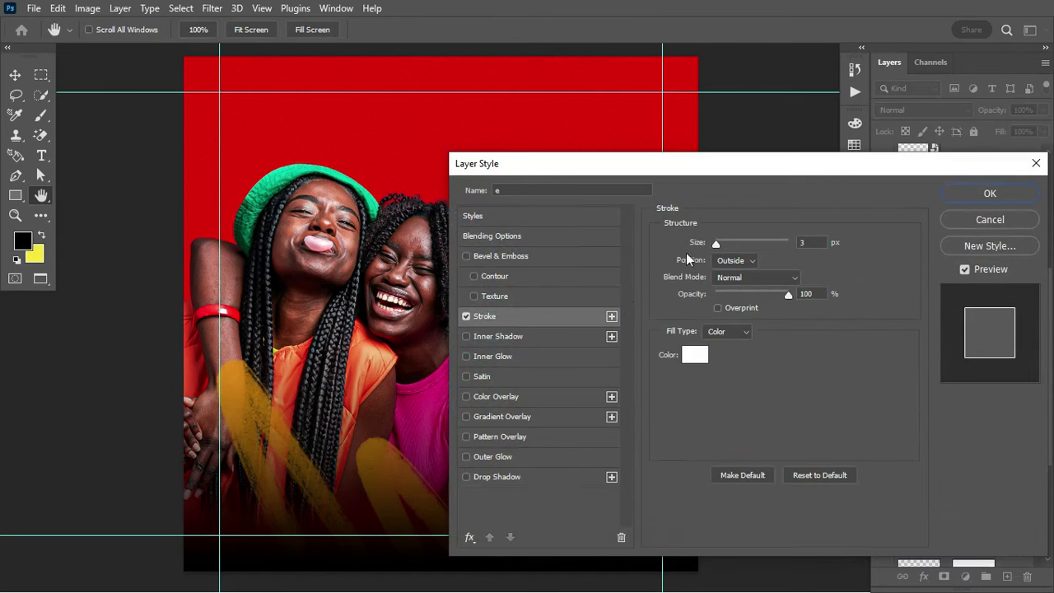
drag(808, 161, 799, 298)
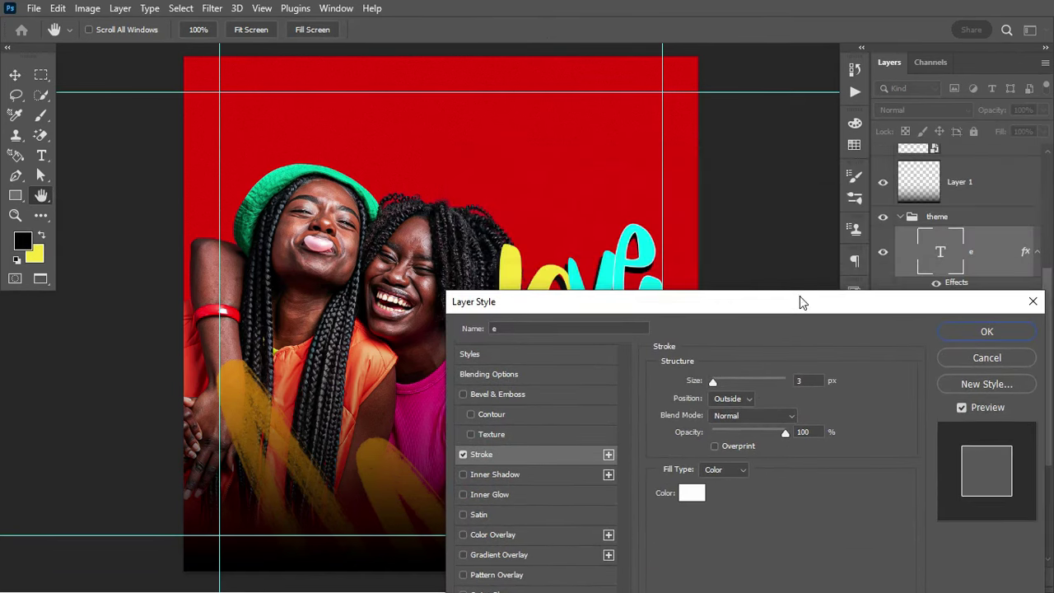
drag(713, 381, 718, 381)
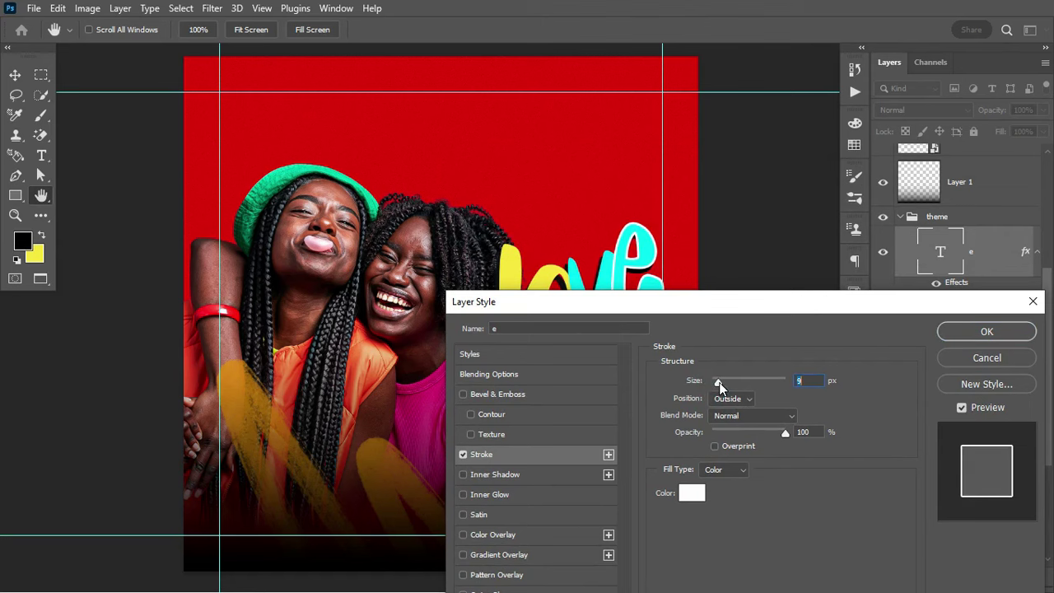
Step: Set the e's stroke to near-black #0f0f0f at 6 px
click(691, 494)
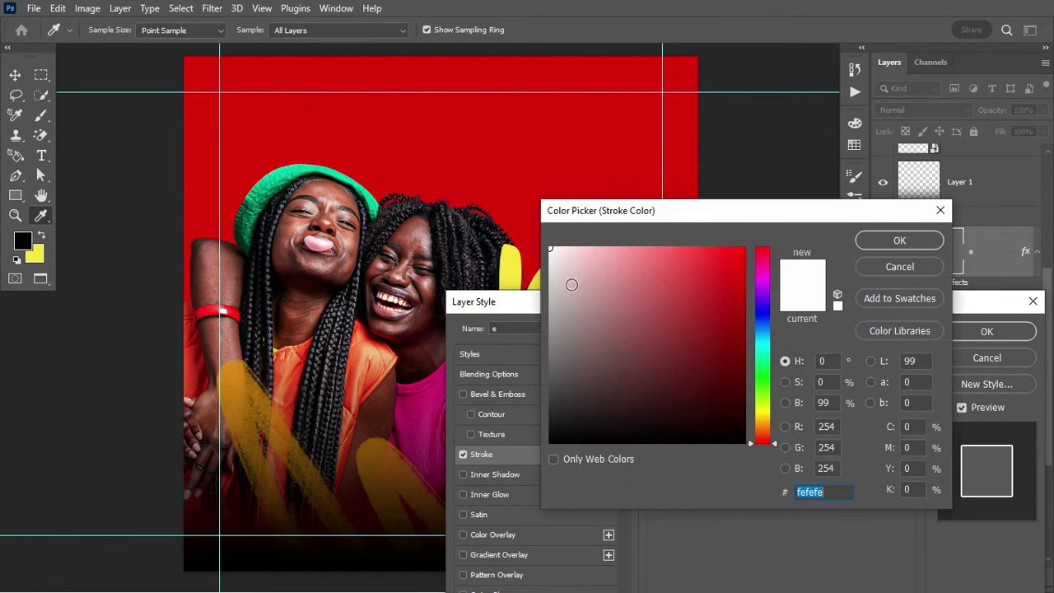
click(546, 431)
click(579, 401)
click(882, 239)
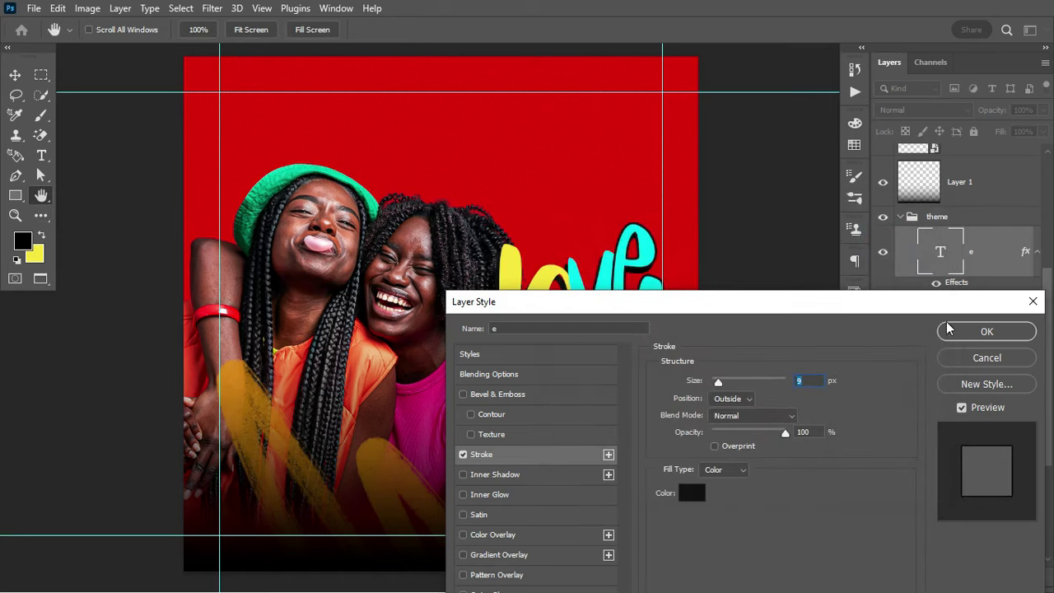
drag(721, 384, 717, 384)
click(985, 332)
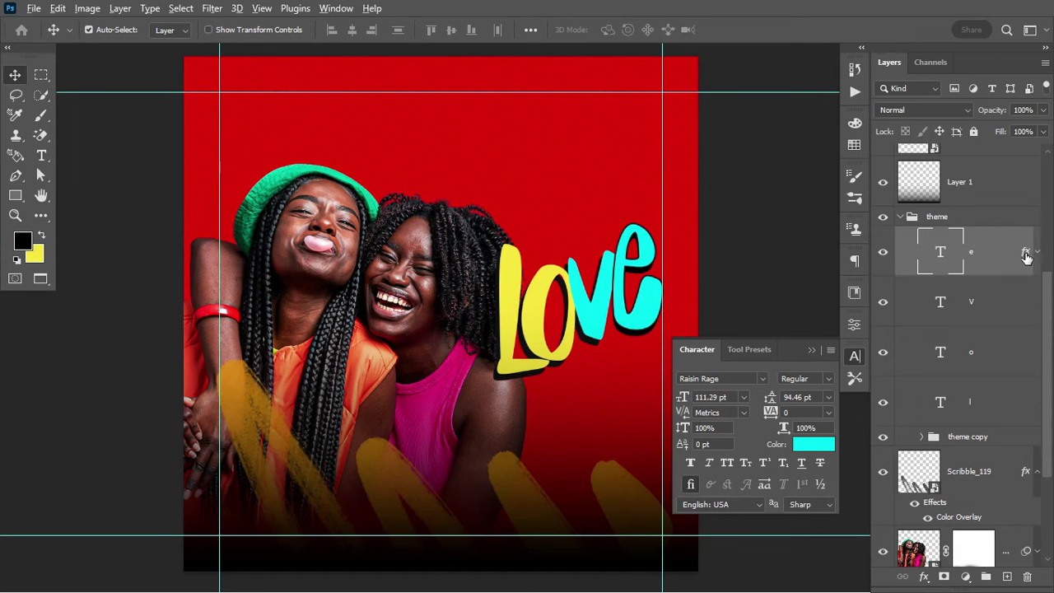
Step: Copy the e's near-black Stroke effect onto the v, o and l letter layers
mouse_move(1025, 252)
mouse_down()
mouse_move(1021, 244)
mouse_move(1026, 453)
mouse_up()
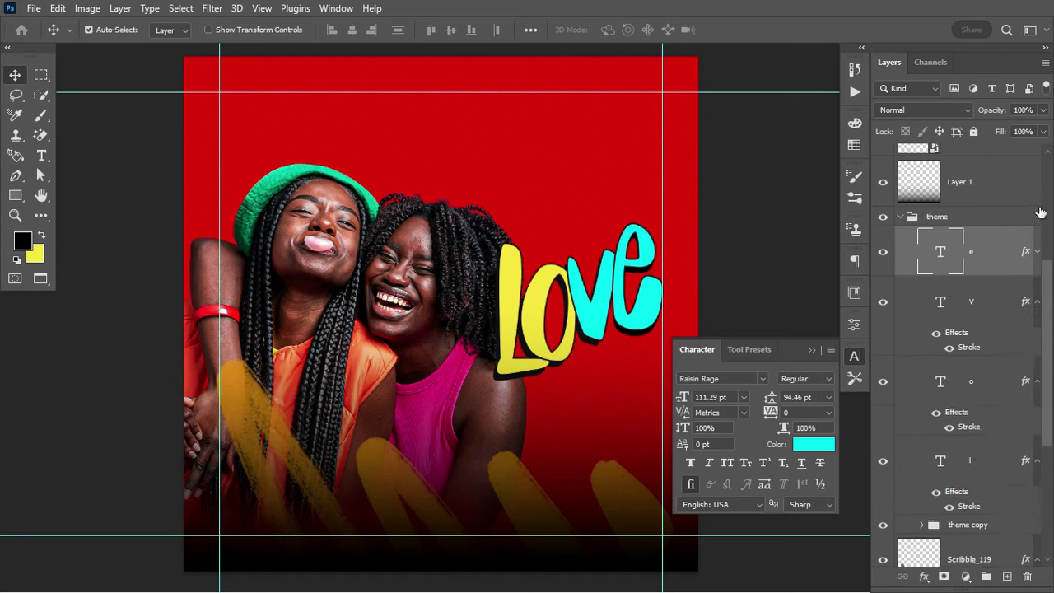
click(1037, 249)
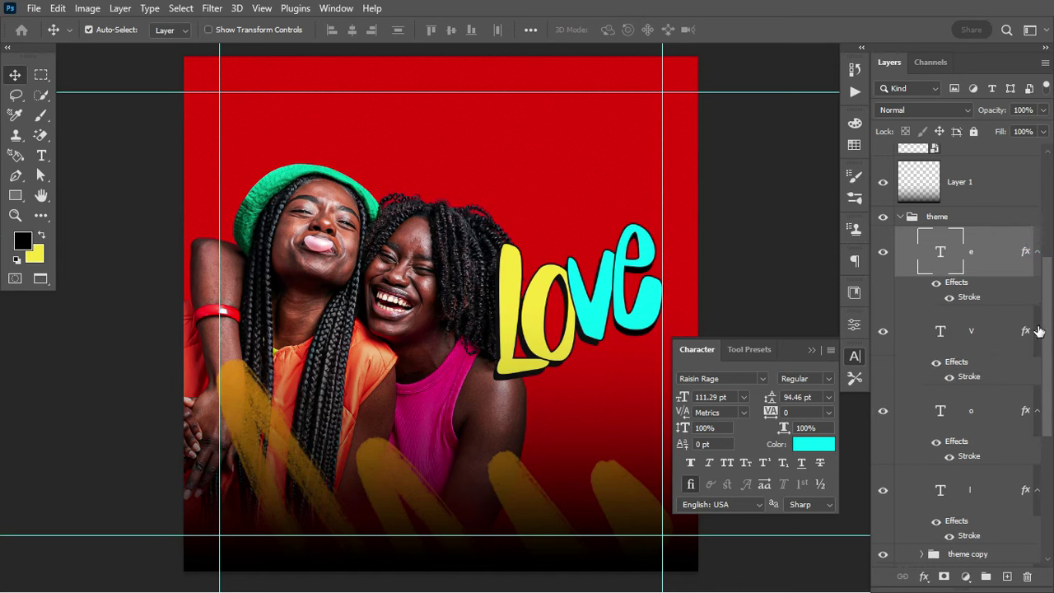
click(1035, 251)
Step: Collapse the letters' effect lists and the theme group, and hide the Love lettering
click(1035, 301)
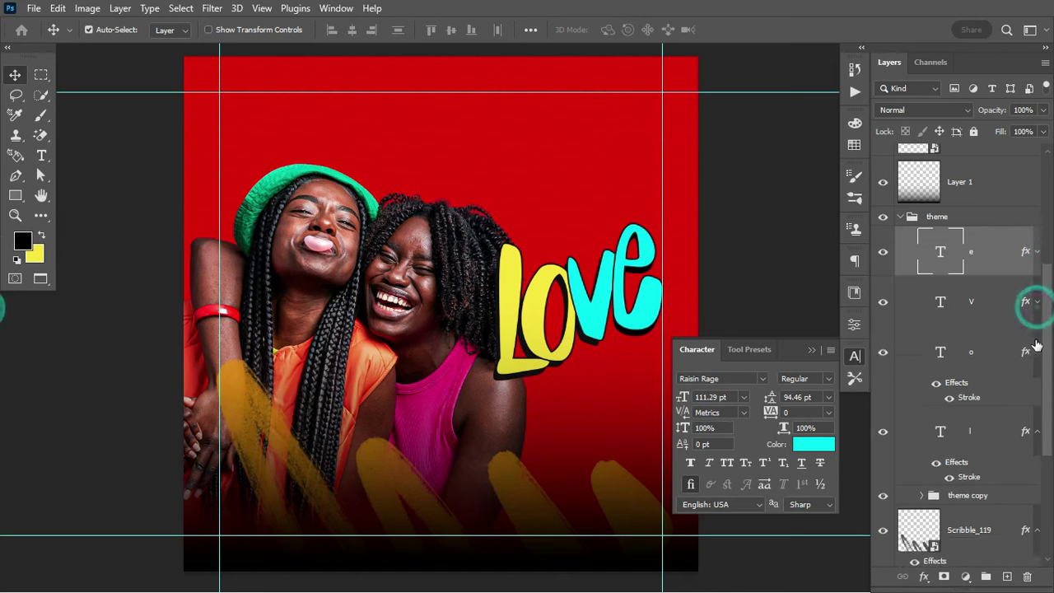
click(1035, 352)
click(1036, 401)
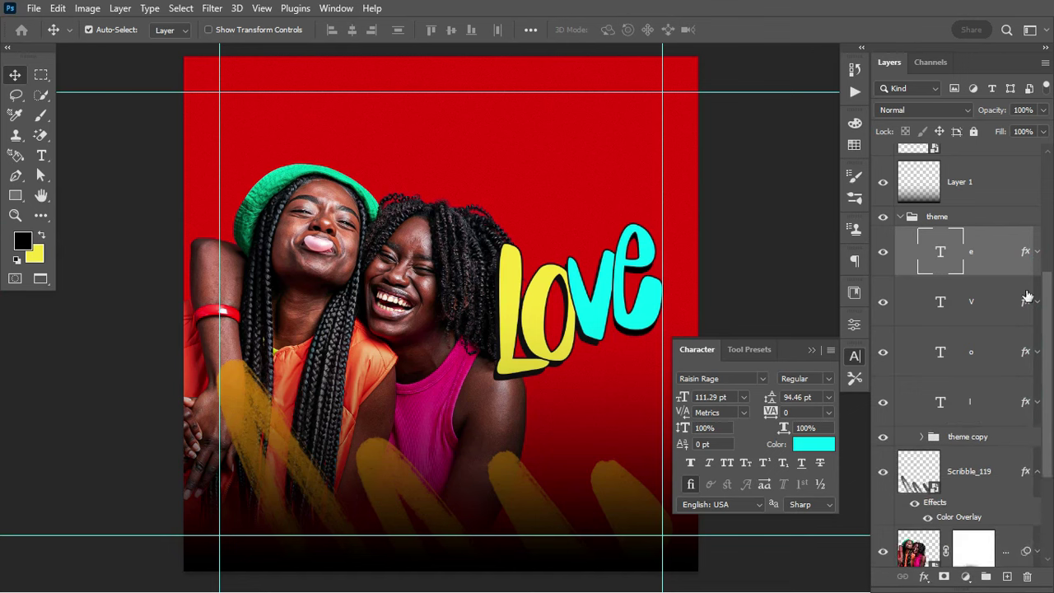
click(901, 219)
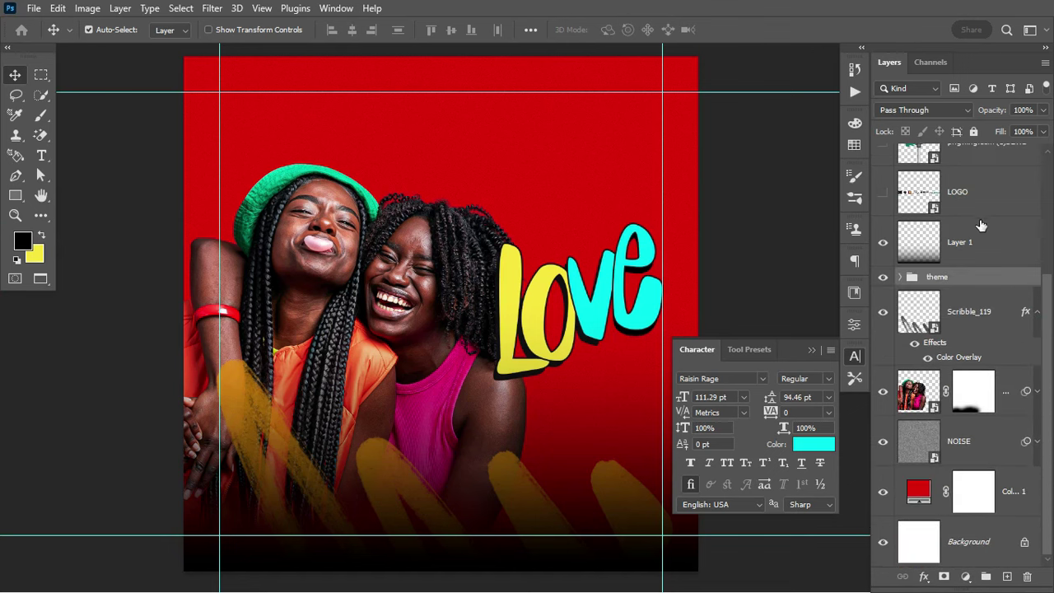
click(882, 278)
Step: Show the theme group again and add a 6 px outside Stroke to it
click(883, 277)
double_click(996, 280)
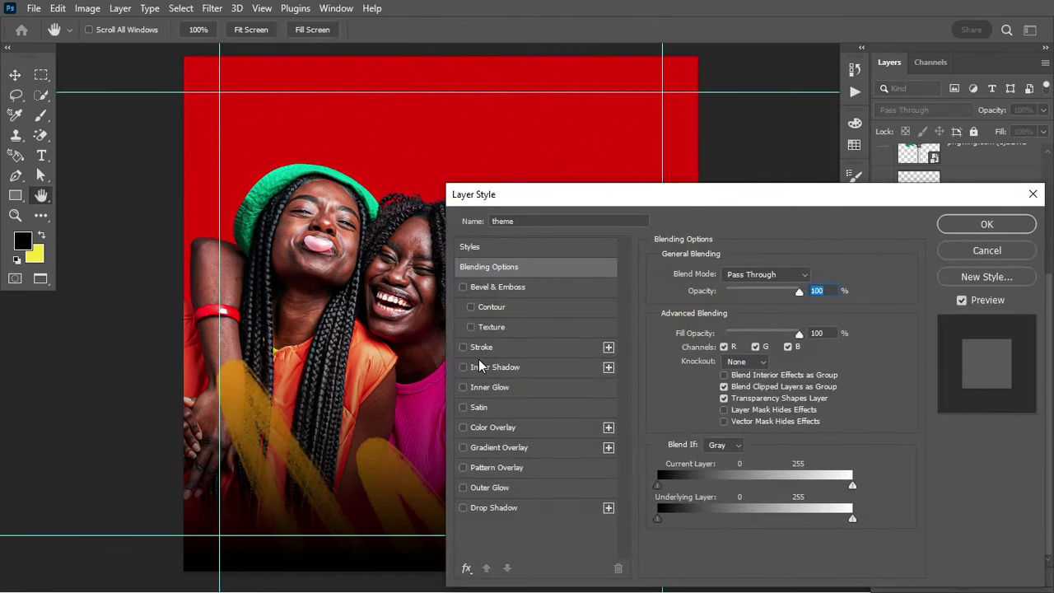
click(478, 349)
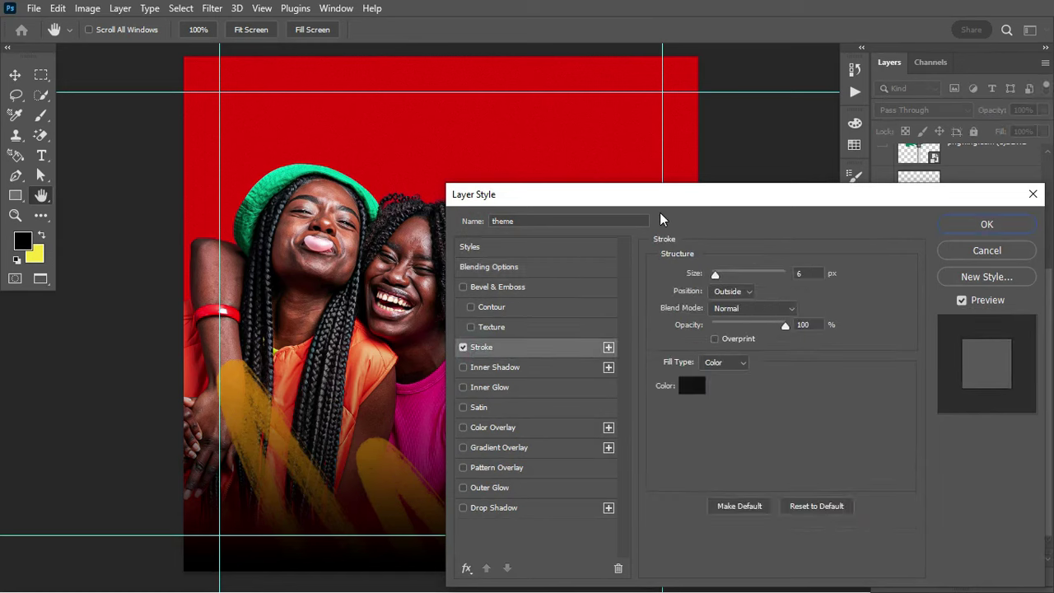
drag(658, 195, 803, 168)
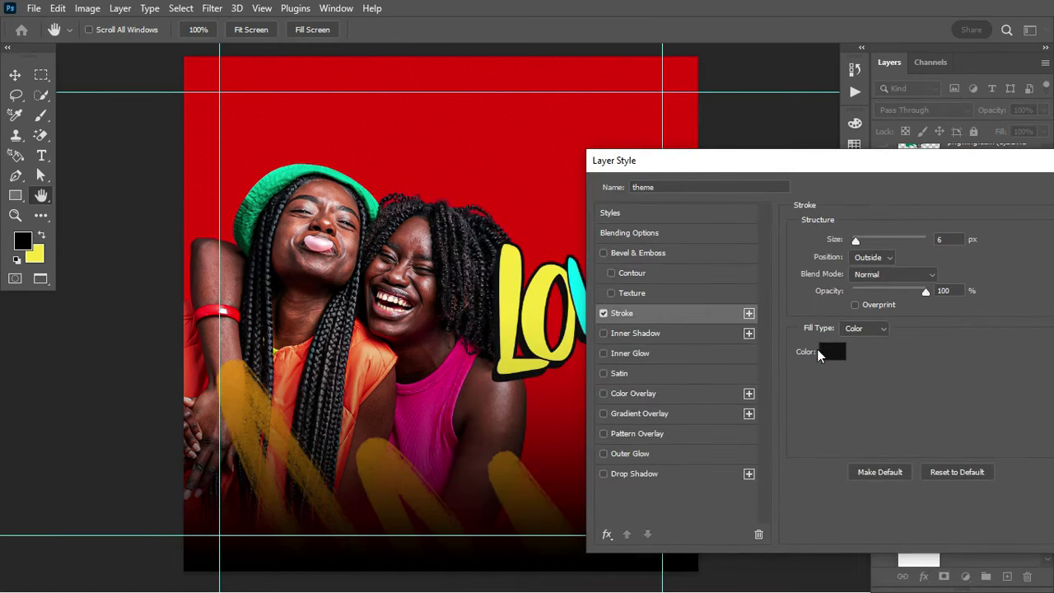
Step: Sample the letters' cyan (#04eef7) as the stroke colour and apply the style
click(820, 353)
drag(693, 211, 823, 209)
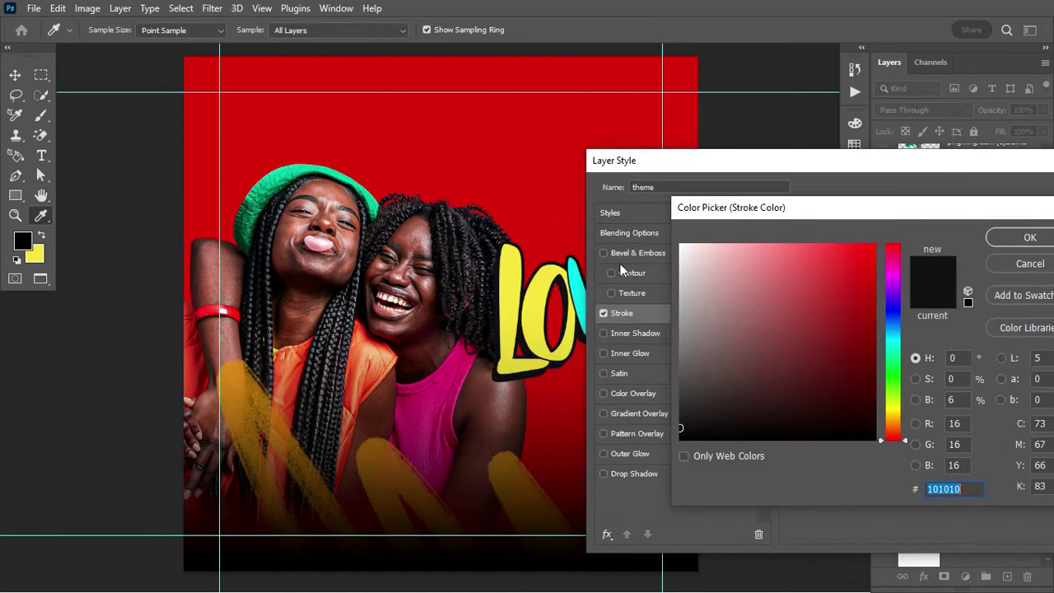
click(574, 266)
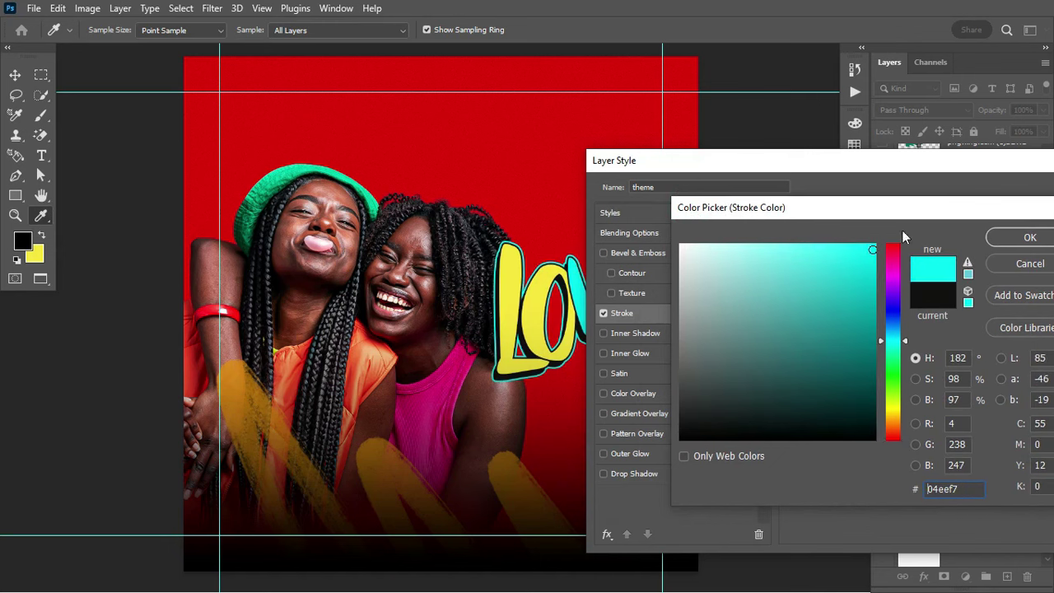
click(1026, 237)
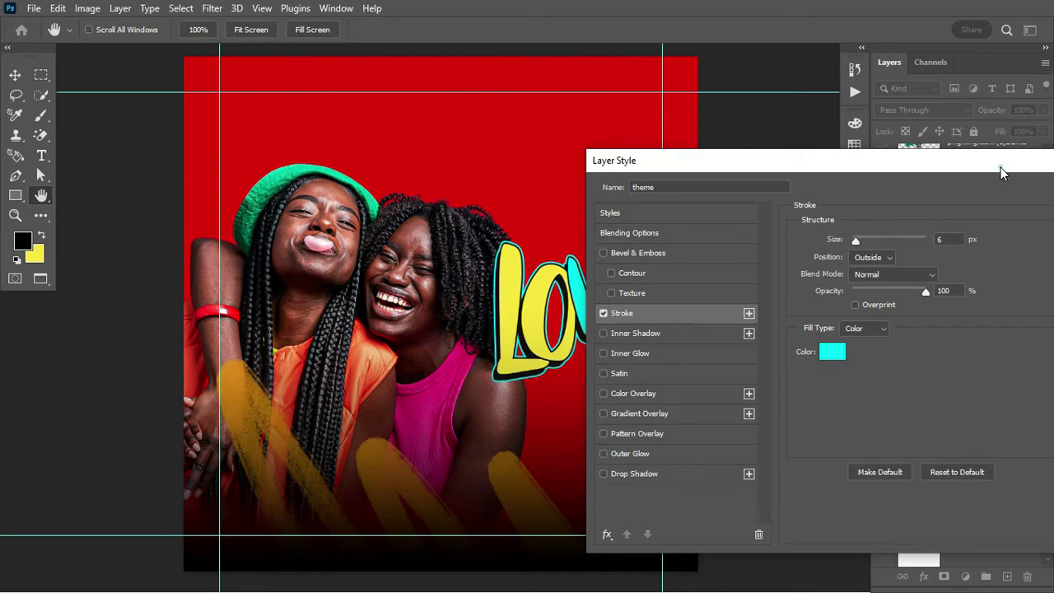
drag(1000, 167, 933, 177)
click(983, 191)
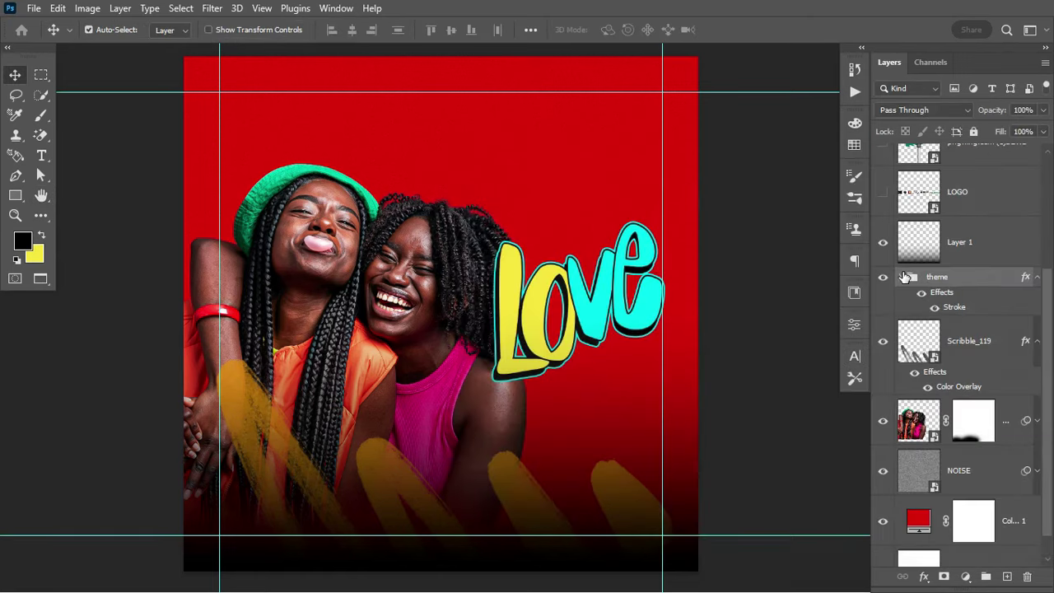
click(1036, 276)
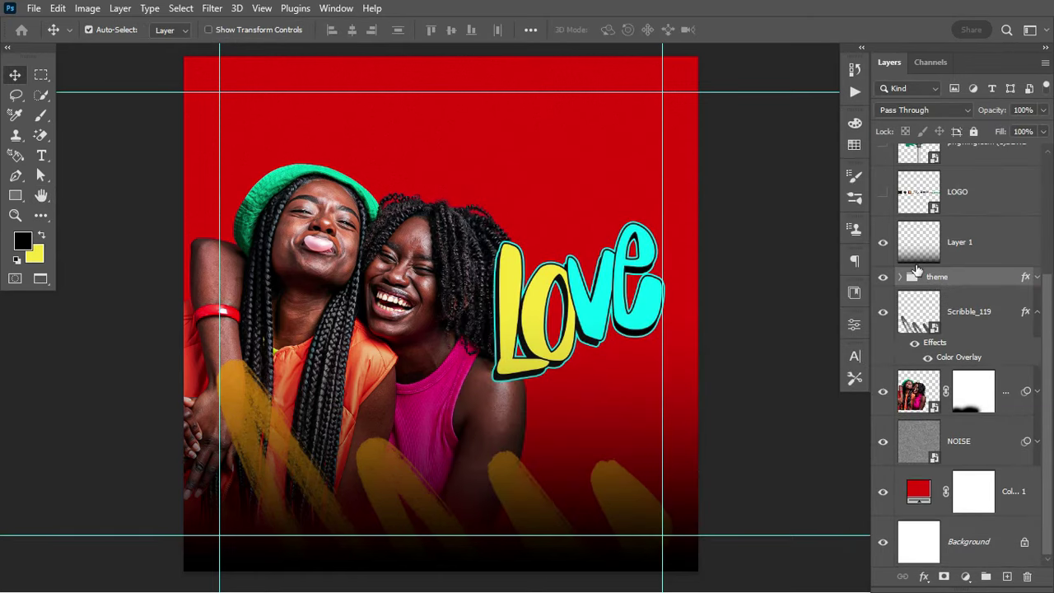
Step: Select the 'e' letter in both the theme group and its theme copy shadow
click(899, 276)
click(979, 320)
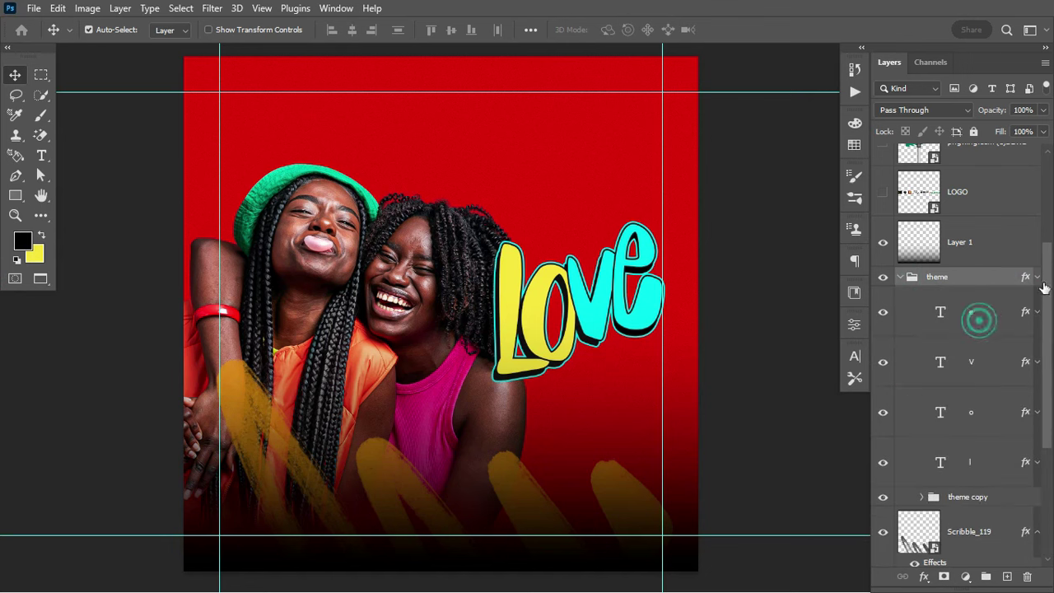
scroll(1042, 348, down, 2)
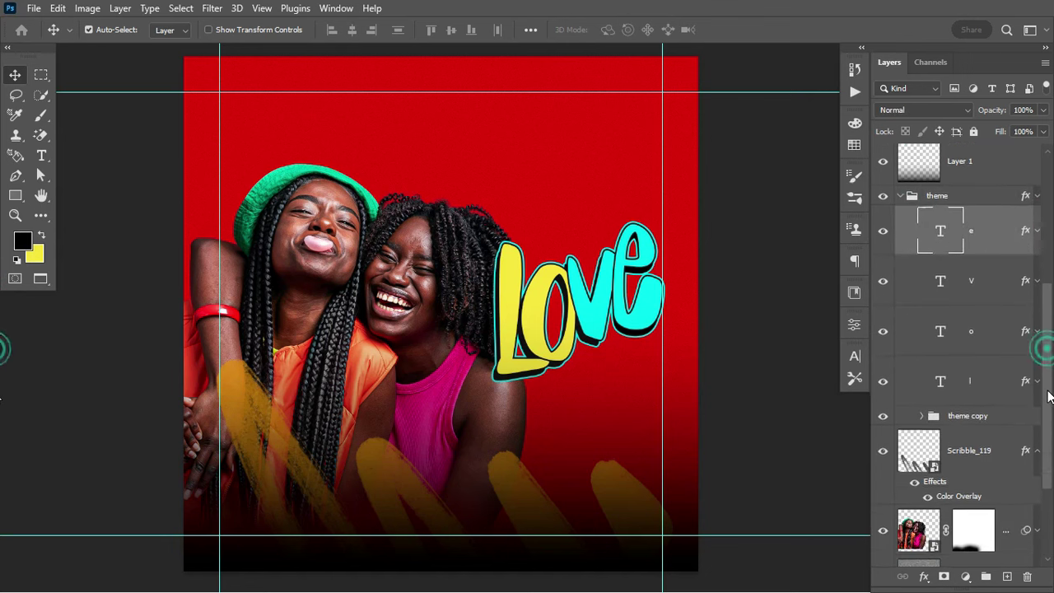
click(915, 411)
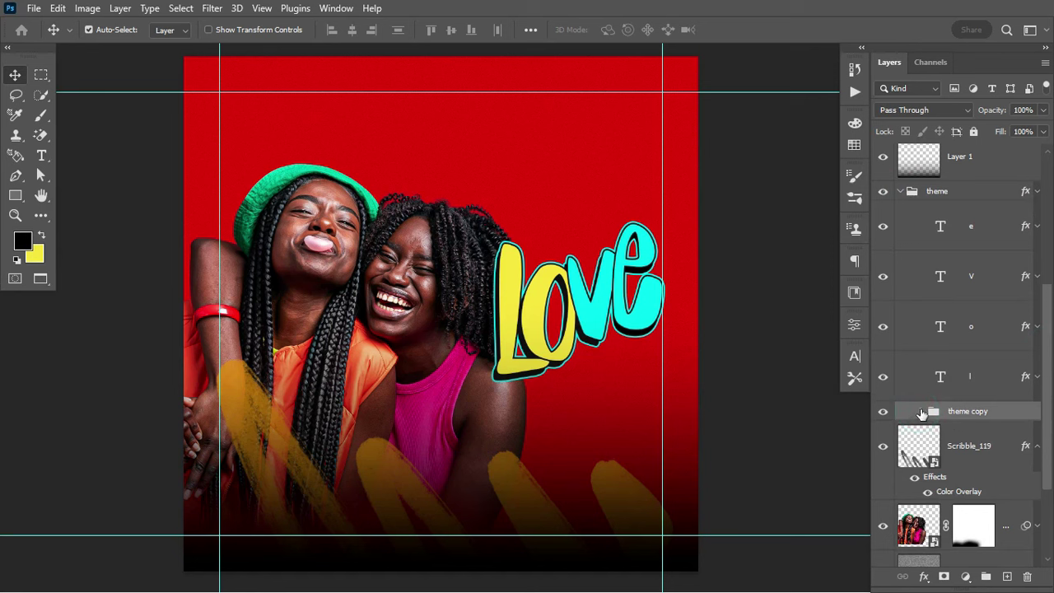
click(920, 410)
click(988, 446)
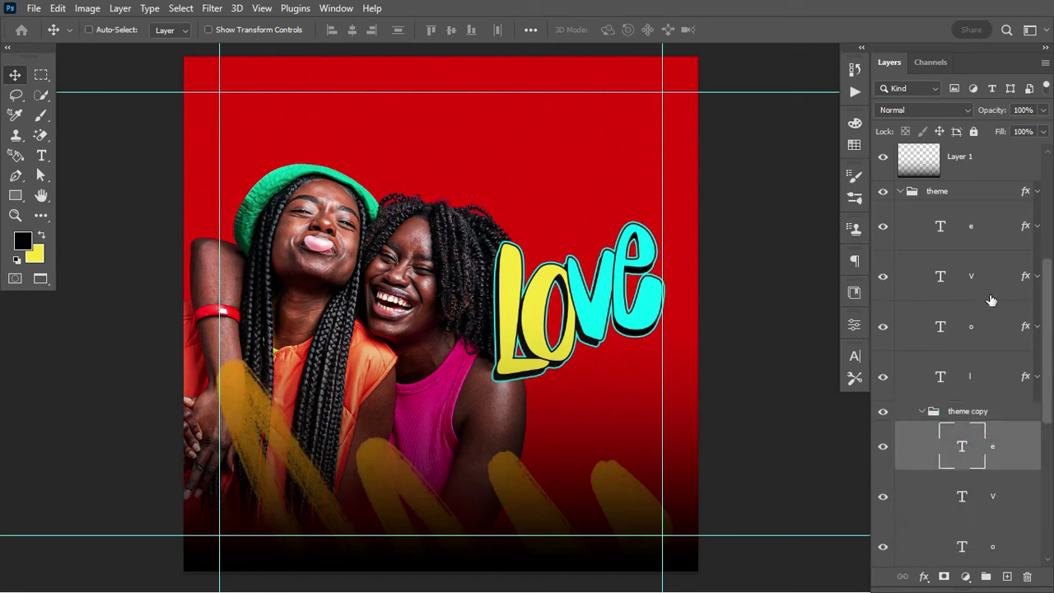
ctrl+click(977, 232)
Step: Lower the selected 'e' letters below the rest of the word with Free Transform
key(ctrl+t)
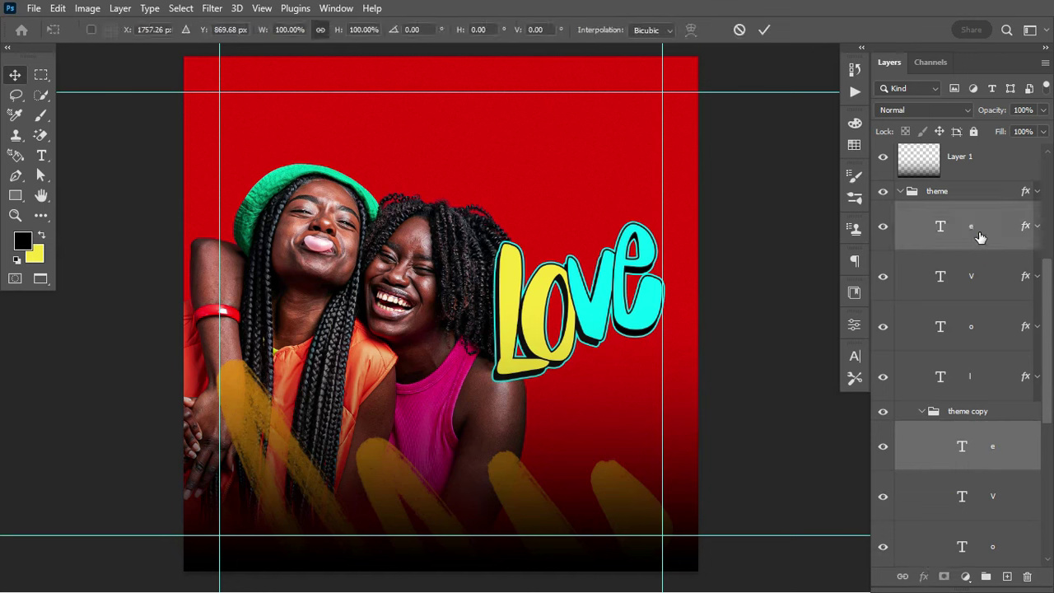
drag(650, 308, 652, 357)
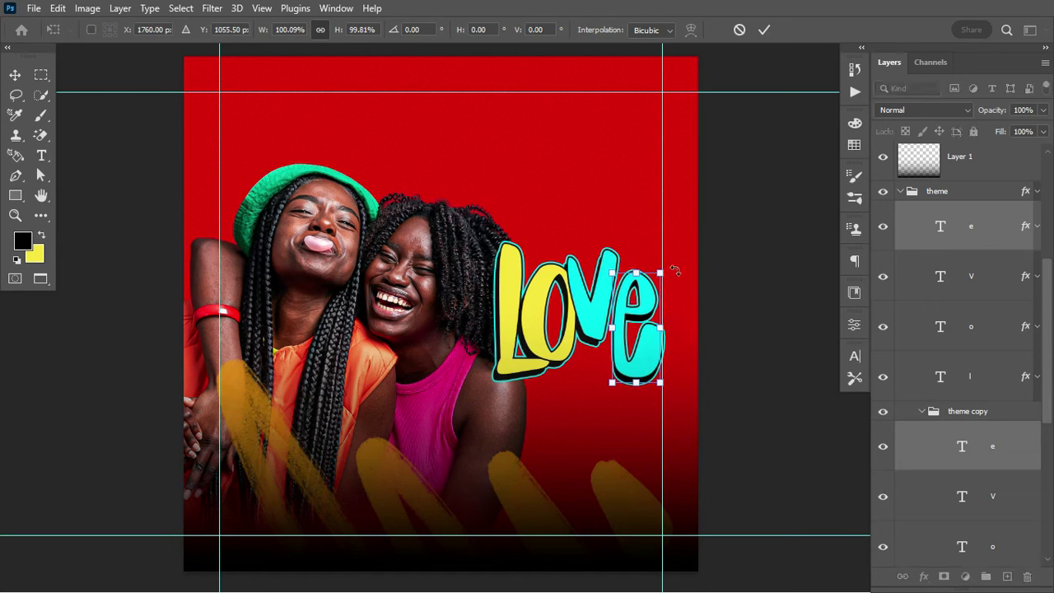
click(760, 33)
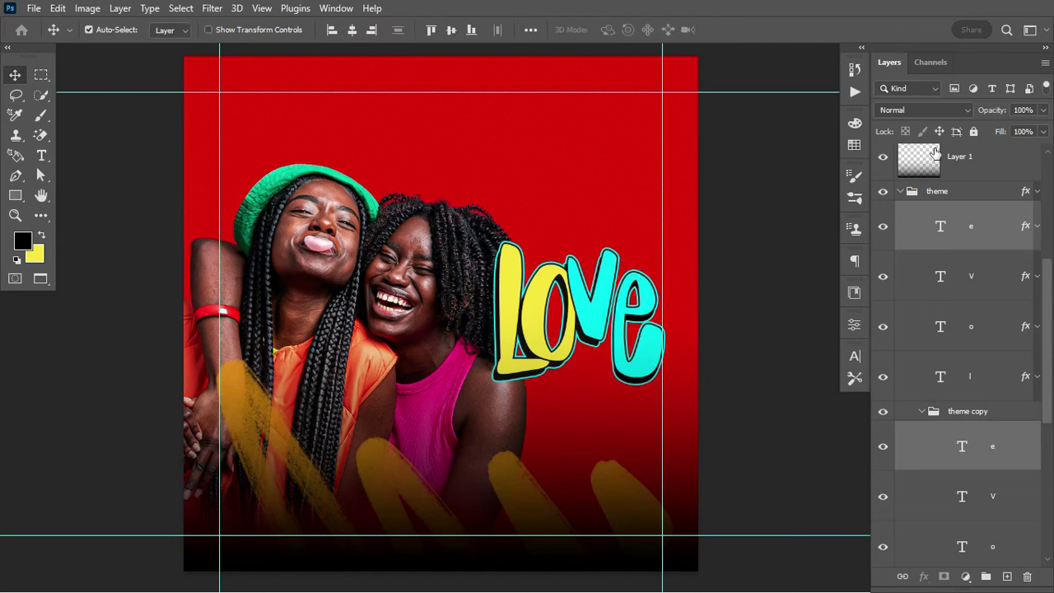
click(945, 192)
Step: Scale the Love word to about 135%, tilt it 11° clockwise, and shift it up
key(ctrl+t)
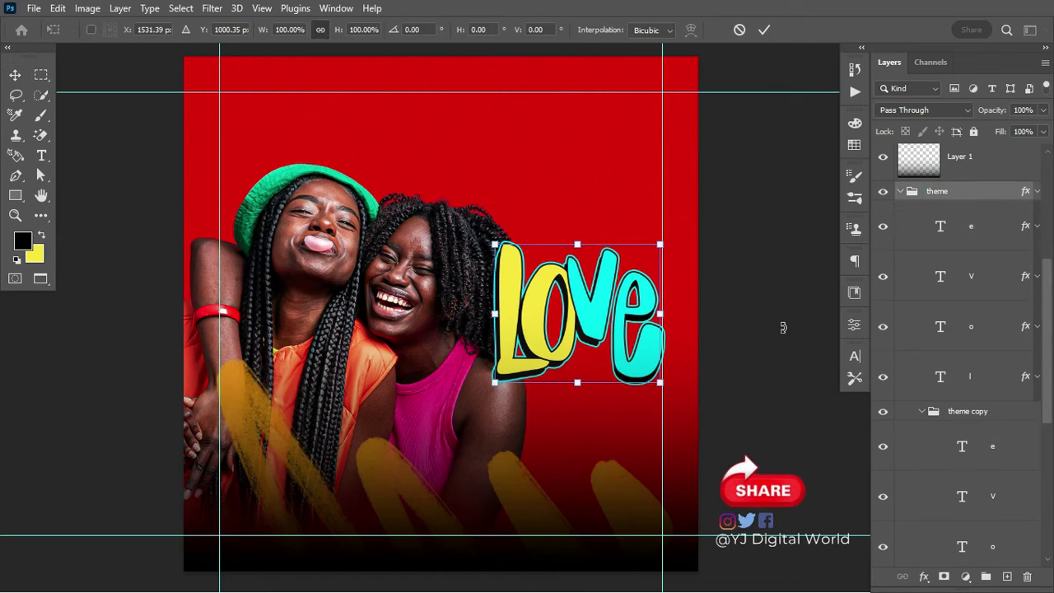
drag(492, 387, 440, 424)
drag(535, 366, 534, 339)
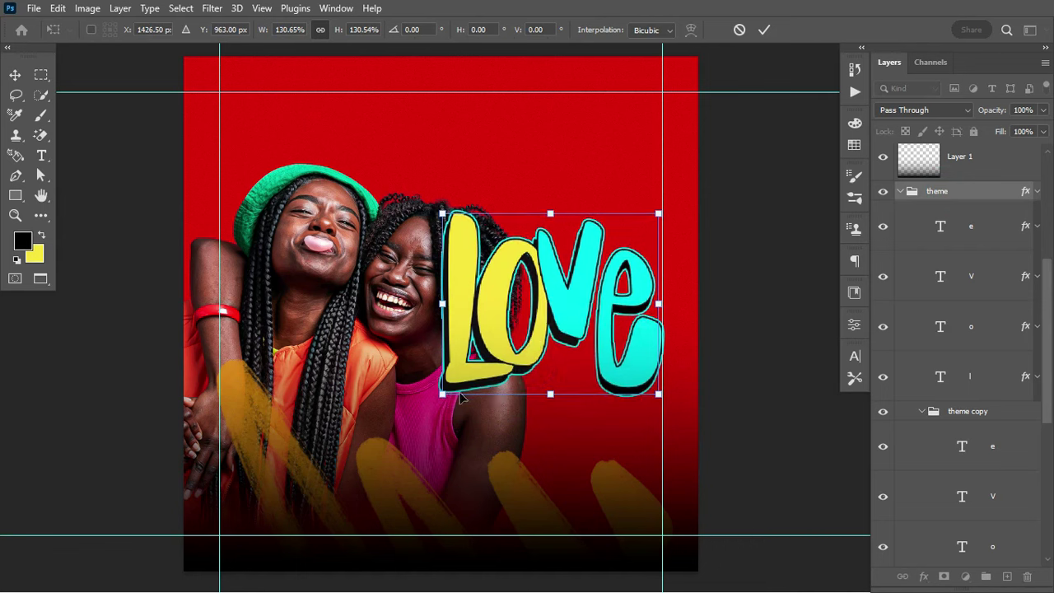
drag(442, 393, 436, 396)
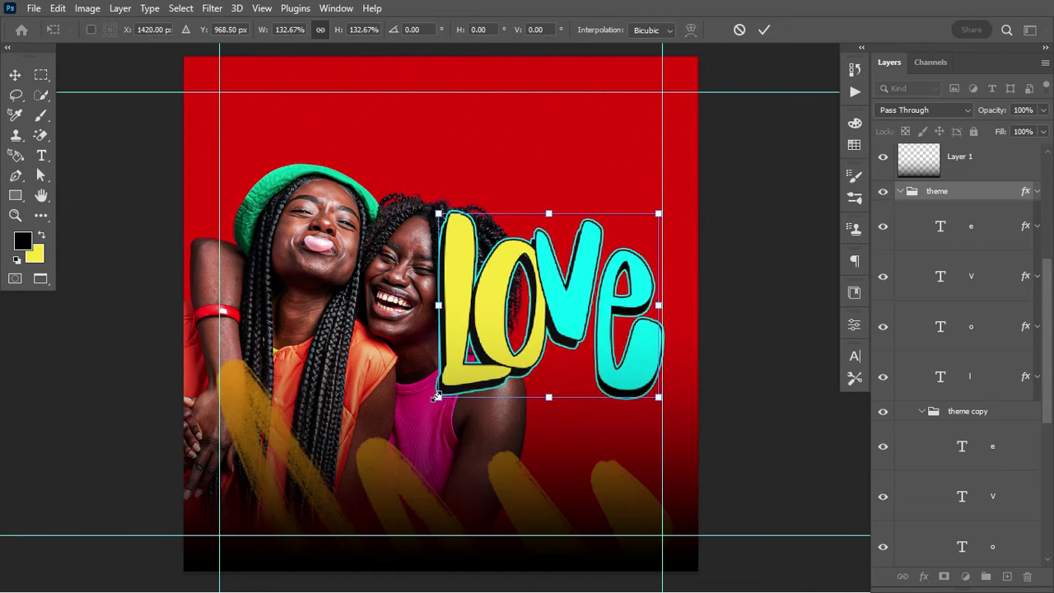
drag(694, 461, 648, 486)
drag(621, 360, 428, 374)
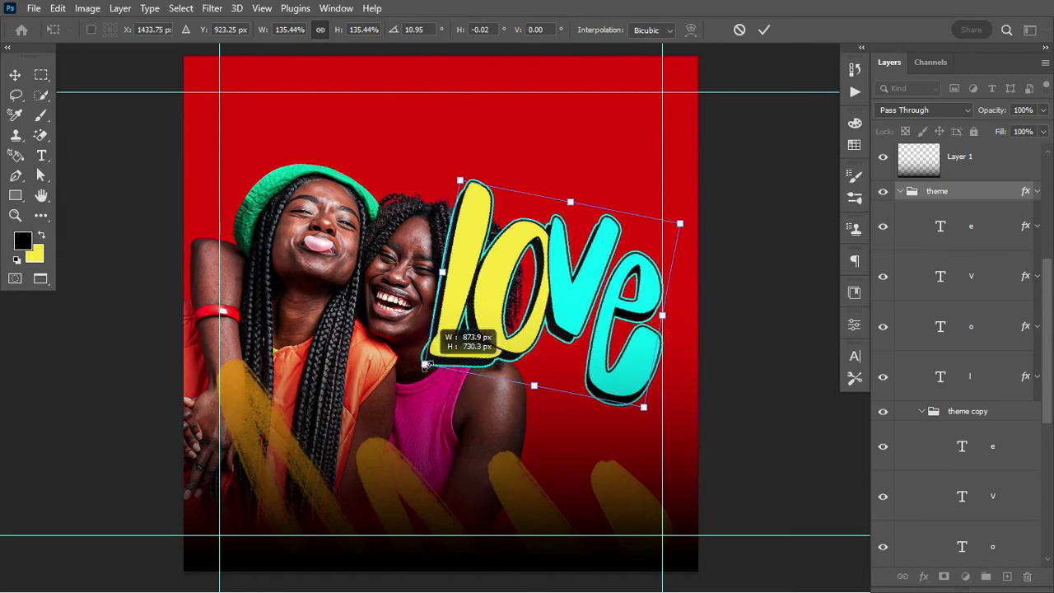
key(Return)
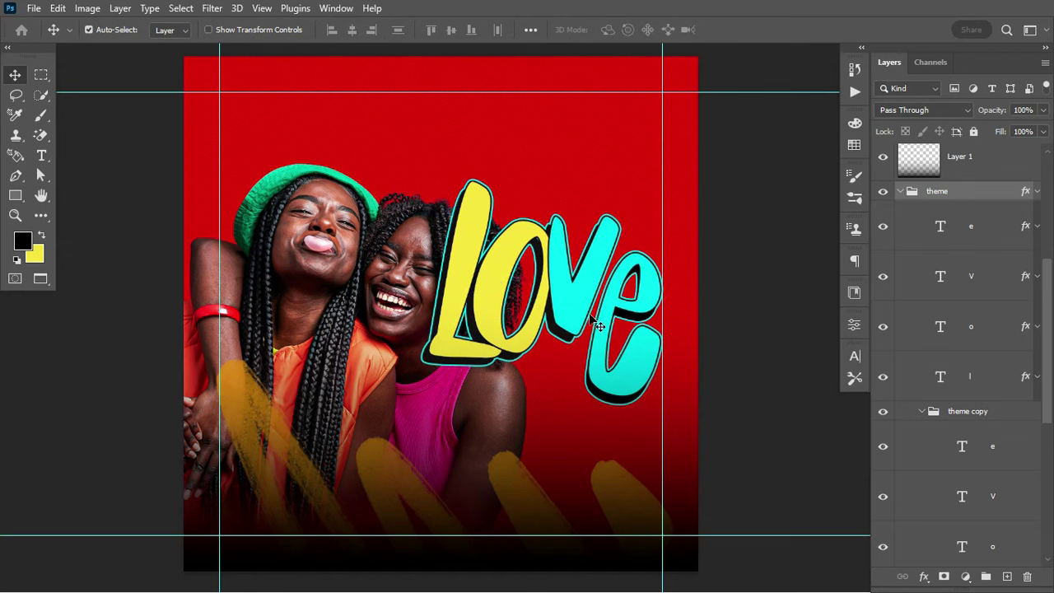
click(898, 191)
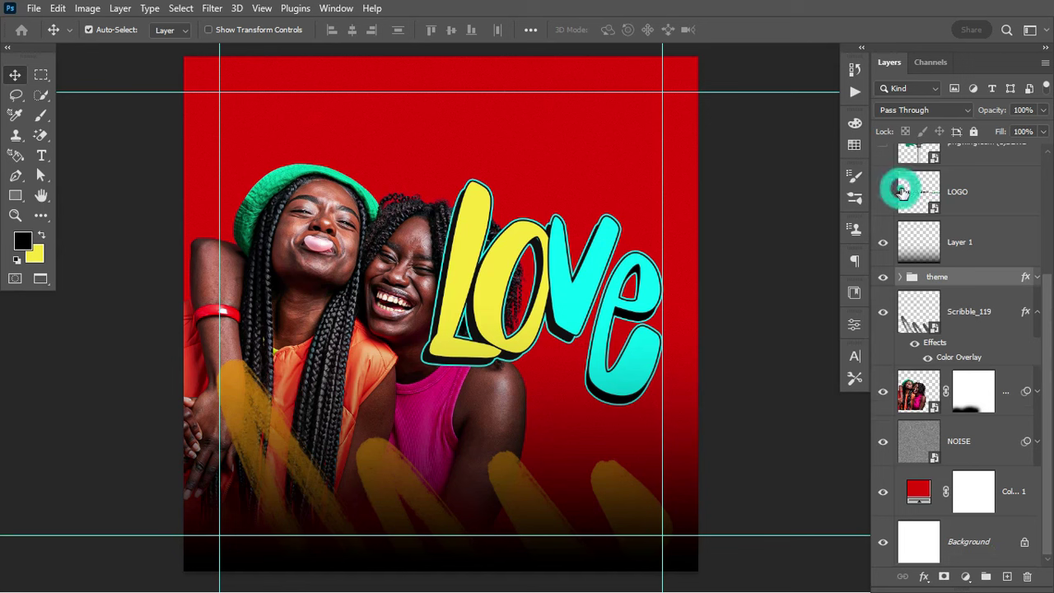
Step: Move the theme group above Layer 1 and toggle the dark gradient's visibility to compare
drag(1003, 270, 985, 224)
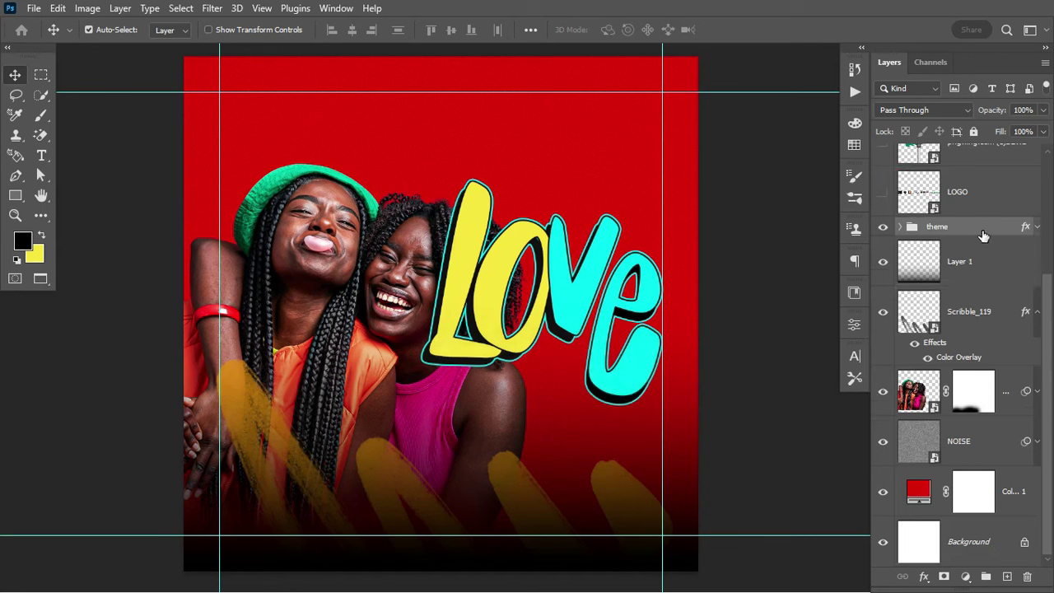
scroll(1045, 300, up, 1)
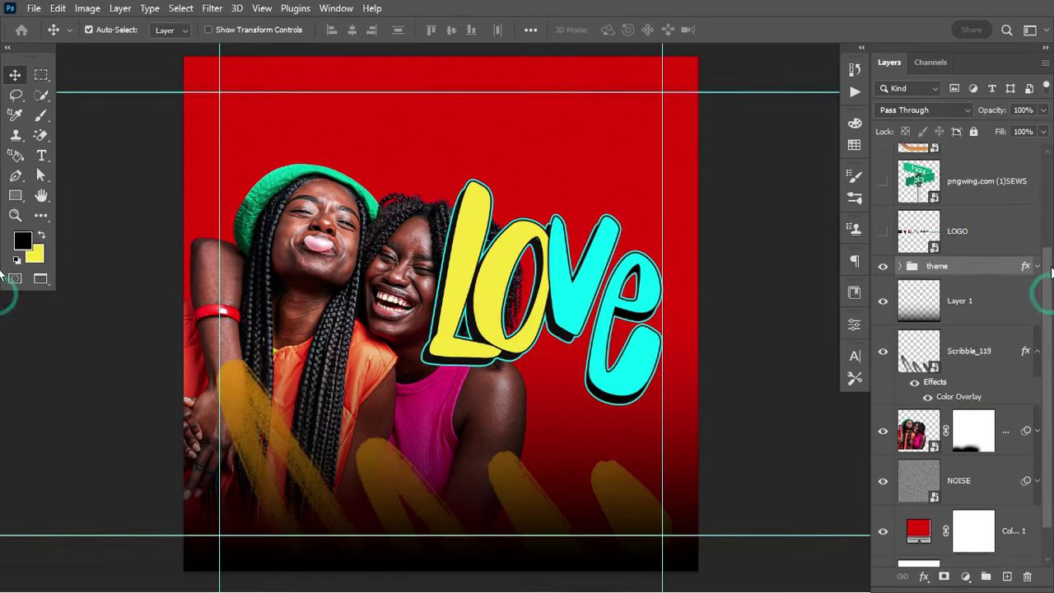
click(885, 303)
click(883, 303)
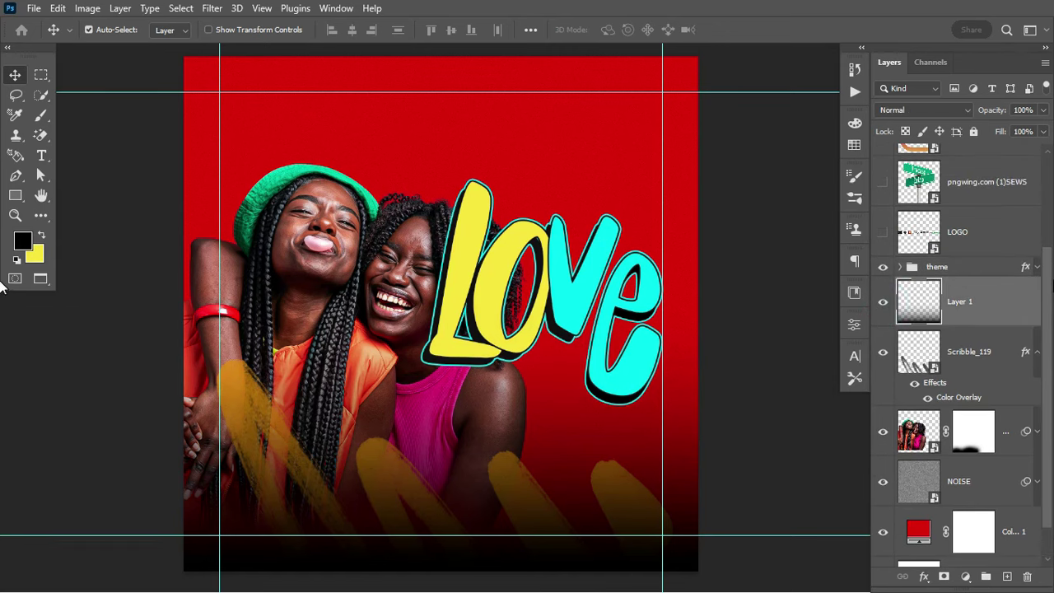
scroll(1050, 308, up, 3)
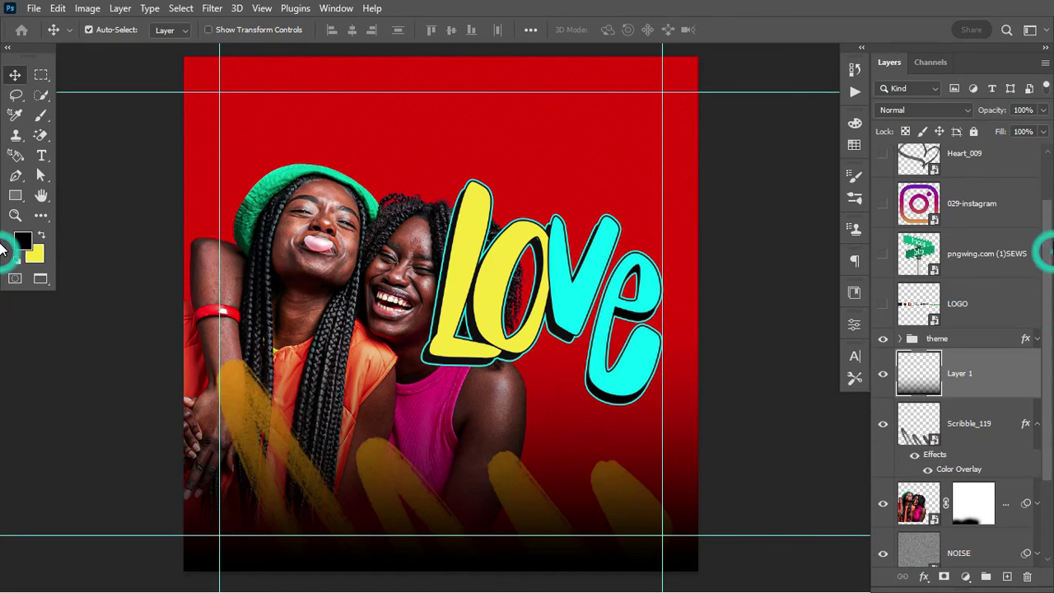
scroll(1045, 189, up, 2)
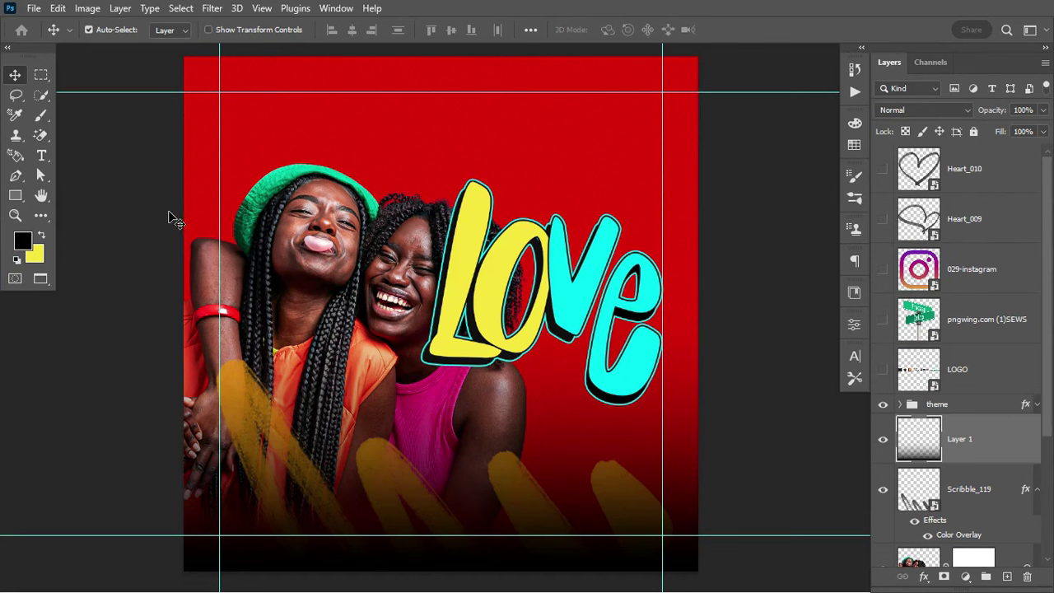
click(41, 154)
Step: Paste the event details block and add a JAGO CONNECT CRIBS heading in LegeroSolidAlt
key(ctrl+v)
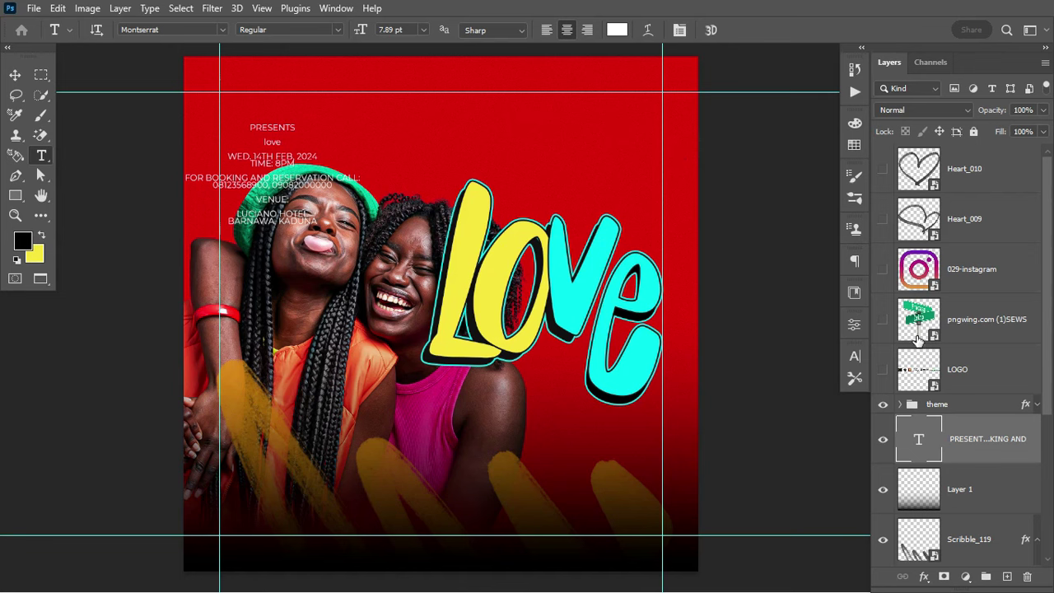
click(968, 401)
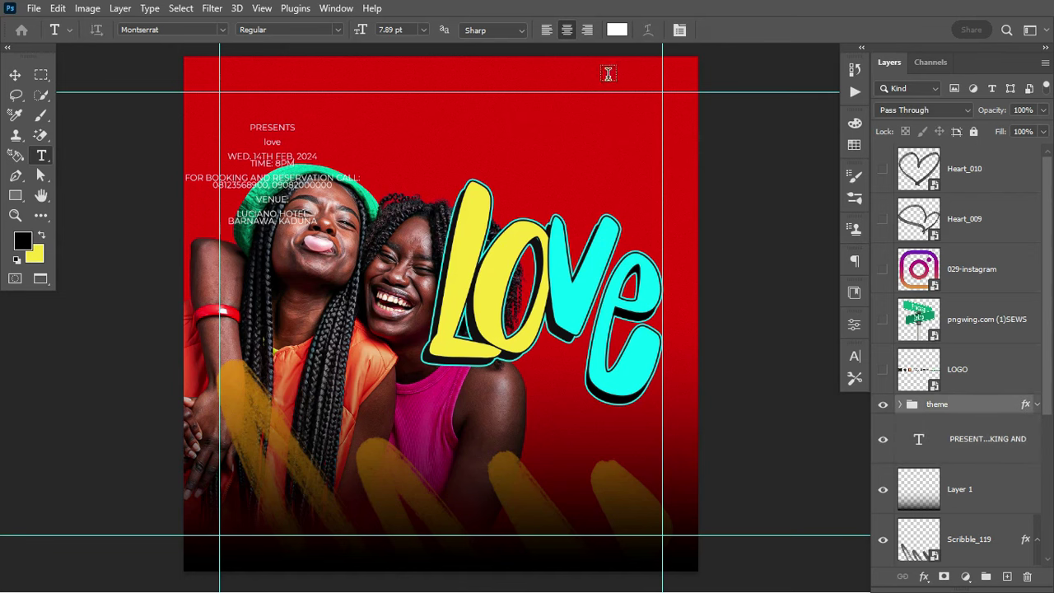
click(523, 123)
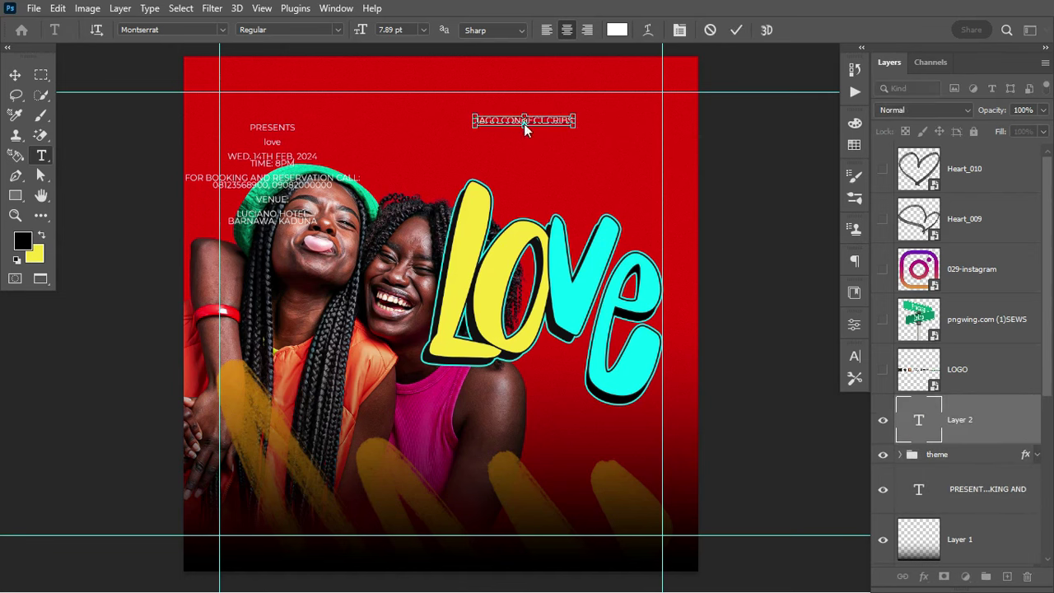
key(ctrl+v)
key(ctrl+Return)
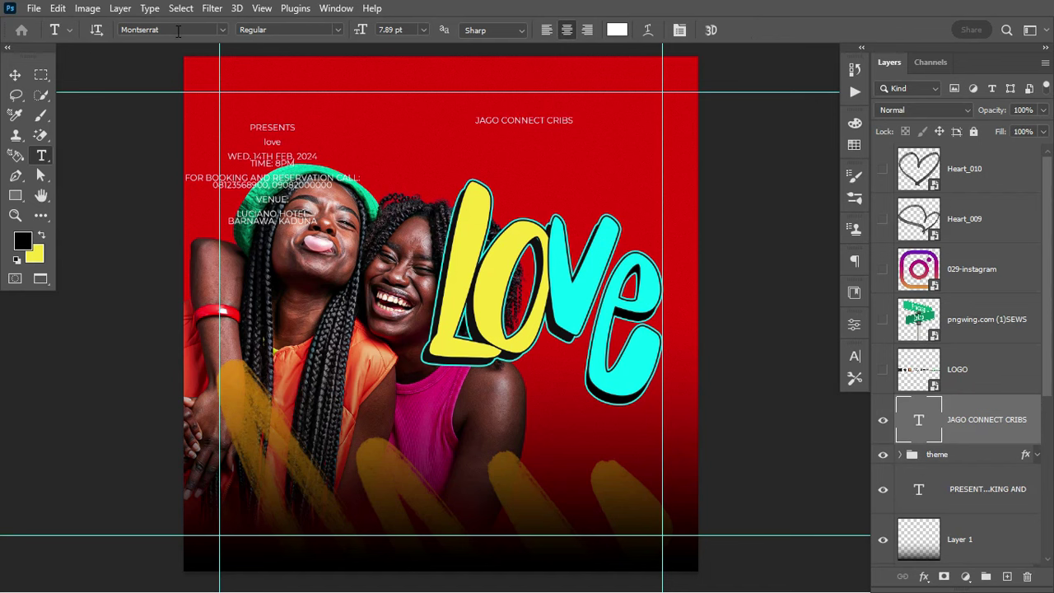
click(177, 29)
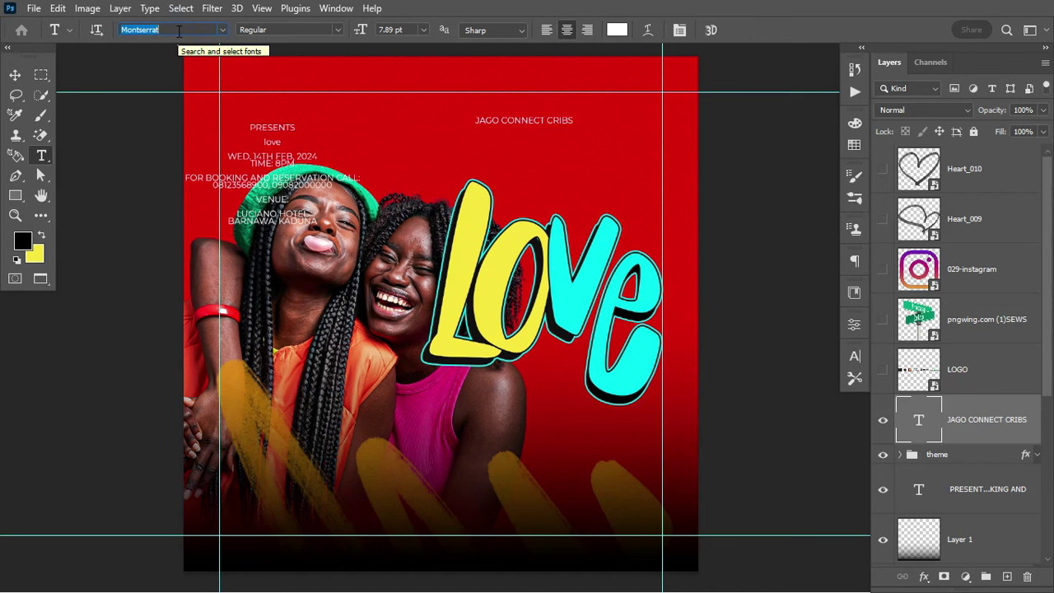
text(leg)
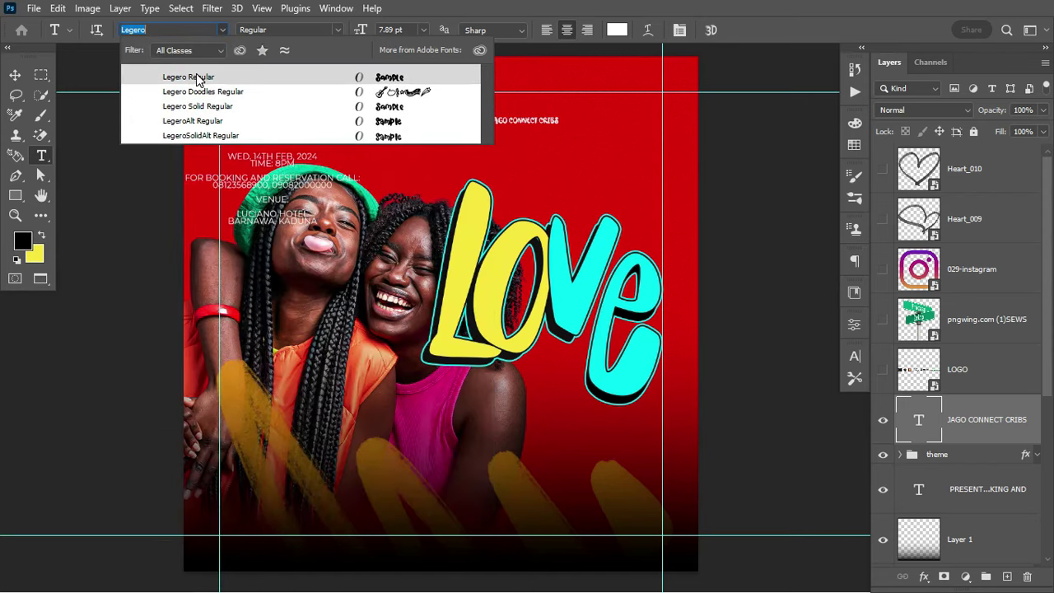
click(209, 136)
Step: Enlarge the heading to about 205% and nudge it up at the top right
key(ctrl+t)
drag(559, 113, 621, 105)
key(Return)
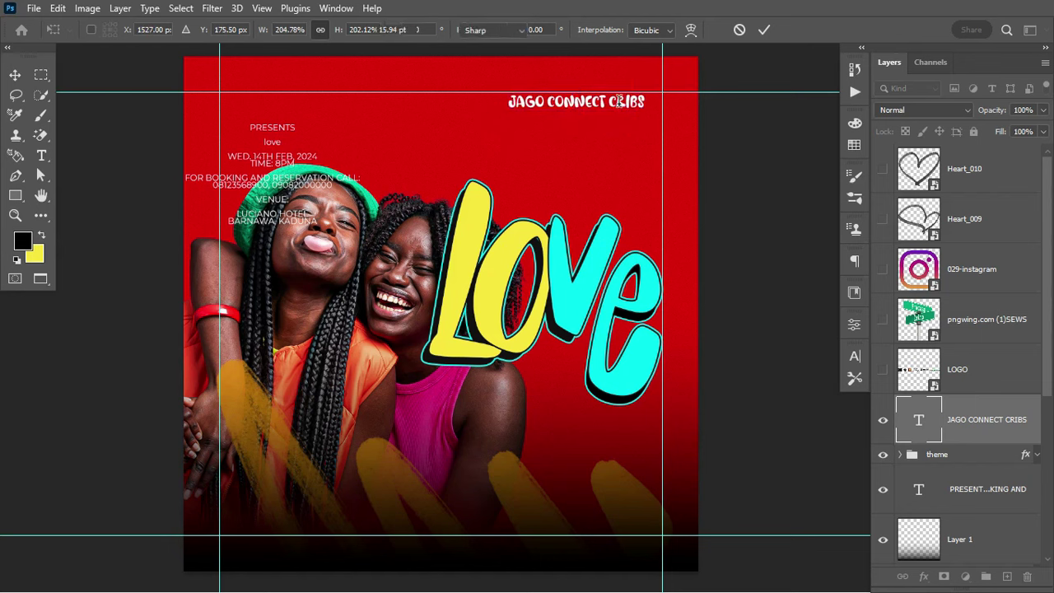
key(t)
key(v)
key(Up)
key(Up)
key(Up)
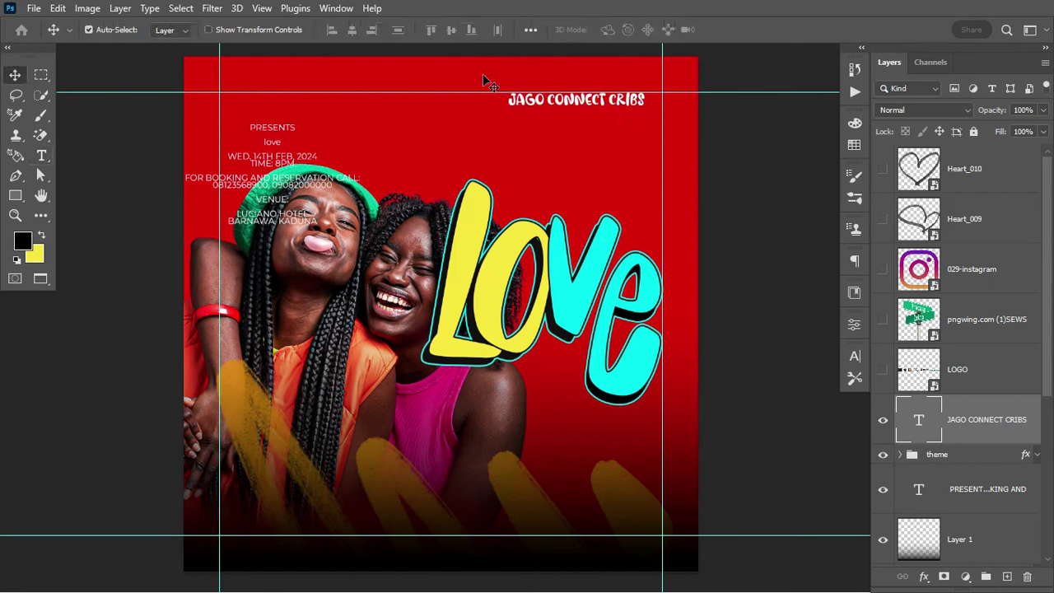
key(t)
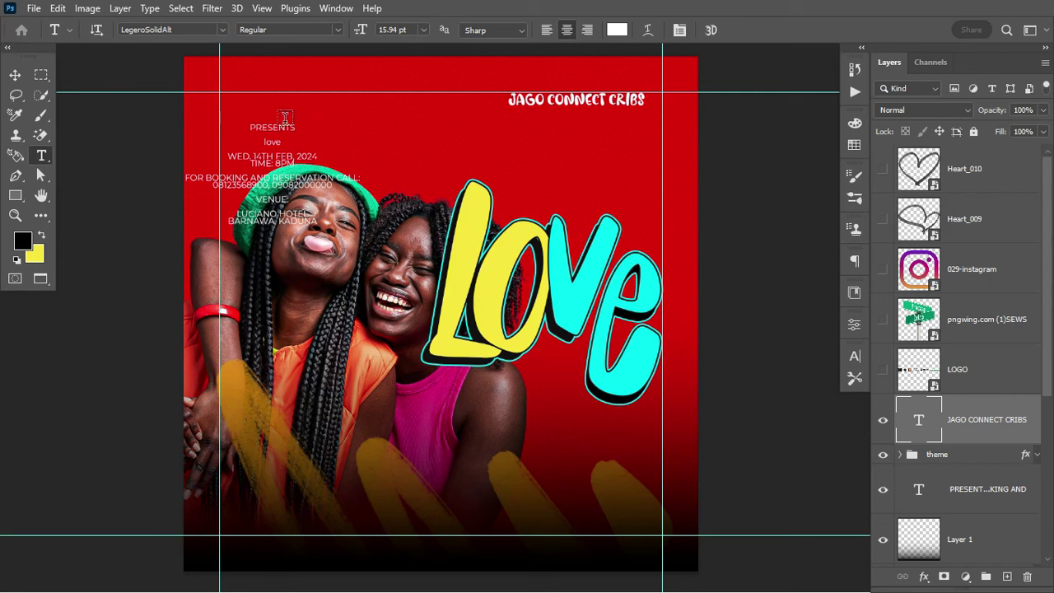
Step: Add a PRESENTS text line below the heading and set it to SemiBold
click(559, 135)
text(PRESENTS)
key(ctrl+Return)
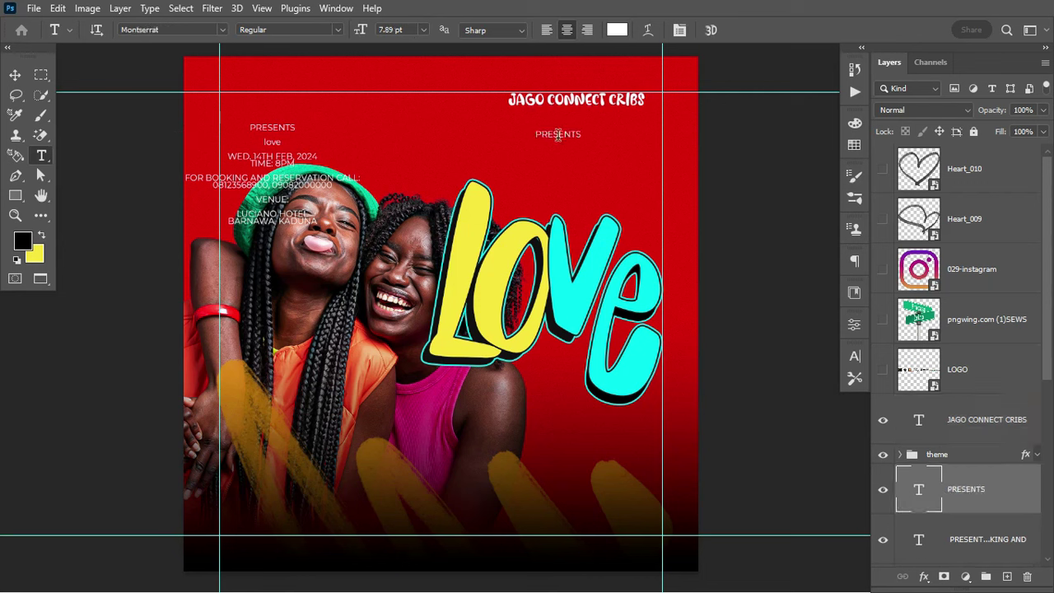
click(337, 30)
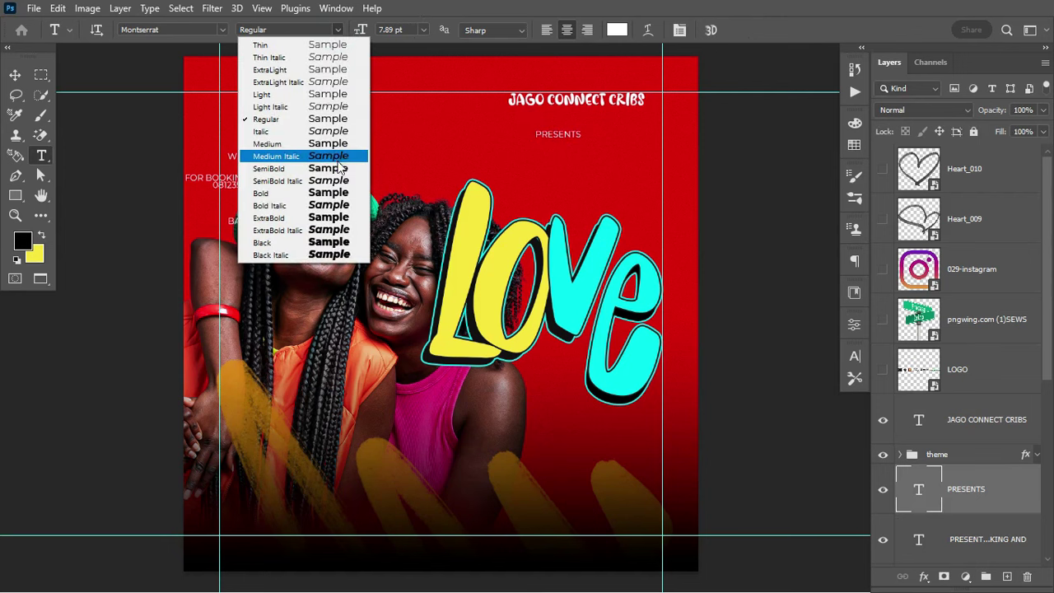
click(329, 168)
Step: Scale PRESENTS to about 117% and centre it just under the heading
click(15, 75)
key(ctrl+t)
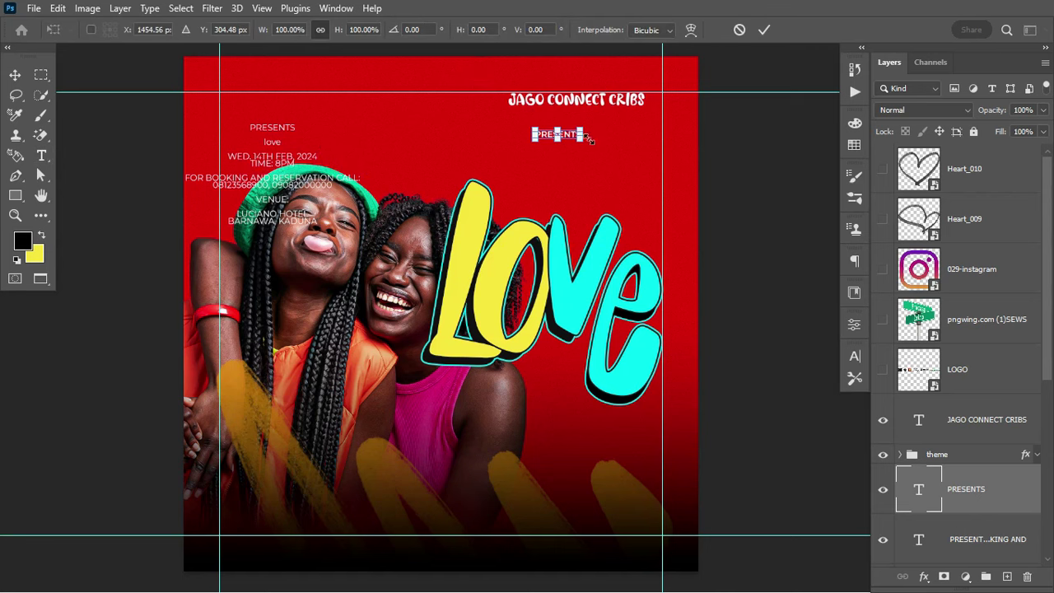
mouse_move(588, 138)
mouse_down()
mouse_move(579, 134)
mouse_move(591, 124)
mouse_up()
key(Return)
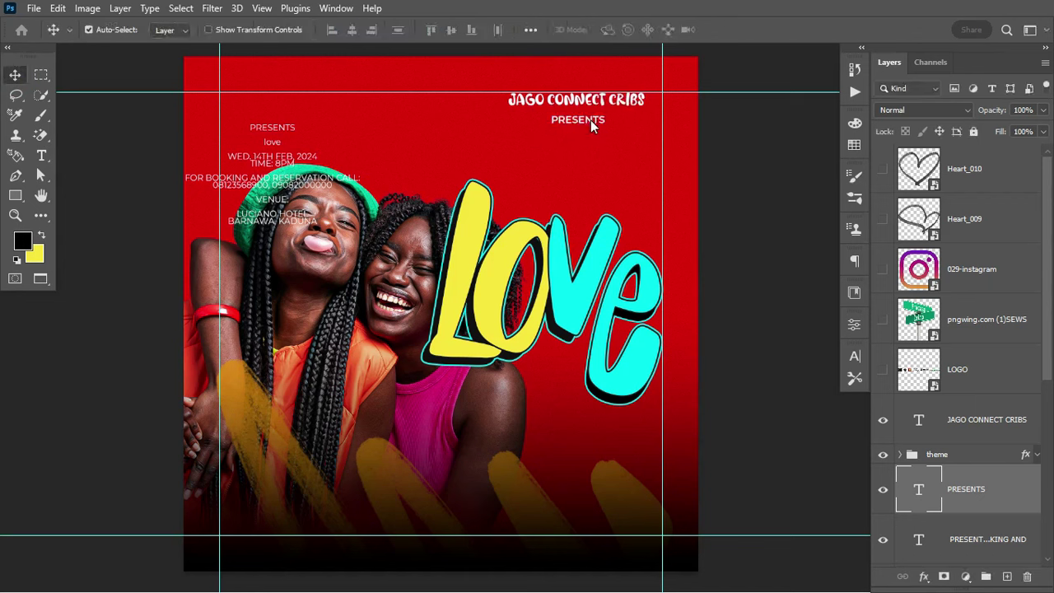
key(Up)
key(Up)
key(Up)
key(Up)
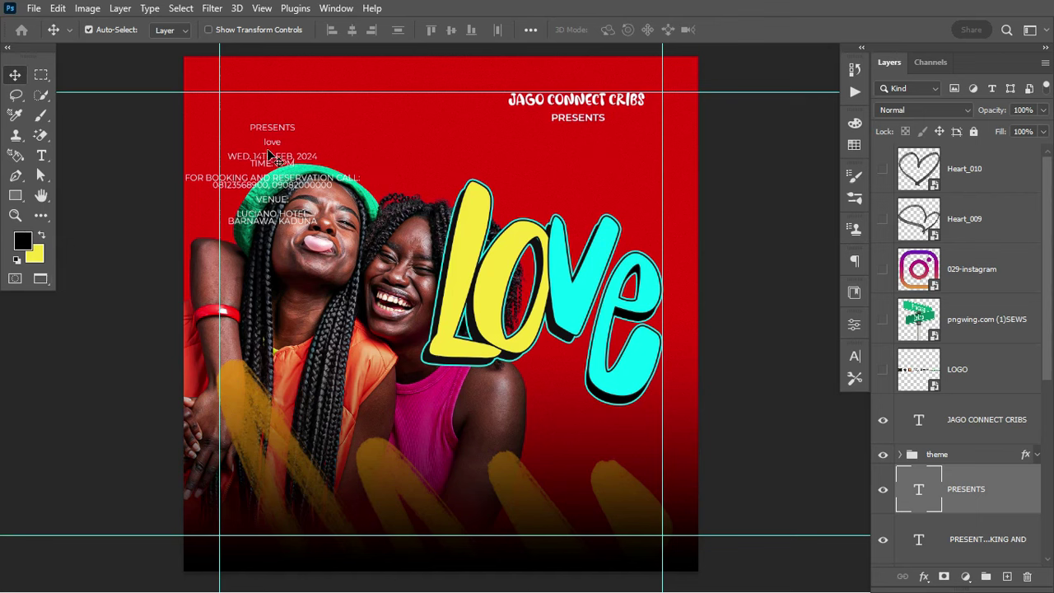
Step: Split WED. 14TH FEB, 2024 into its own text layer and reorder it above the theme group
key(t)
drag(248, 151, 419, 466)
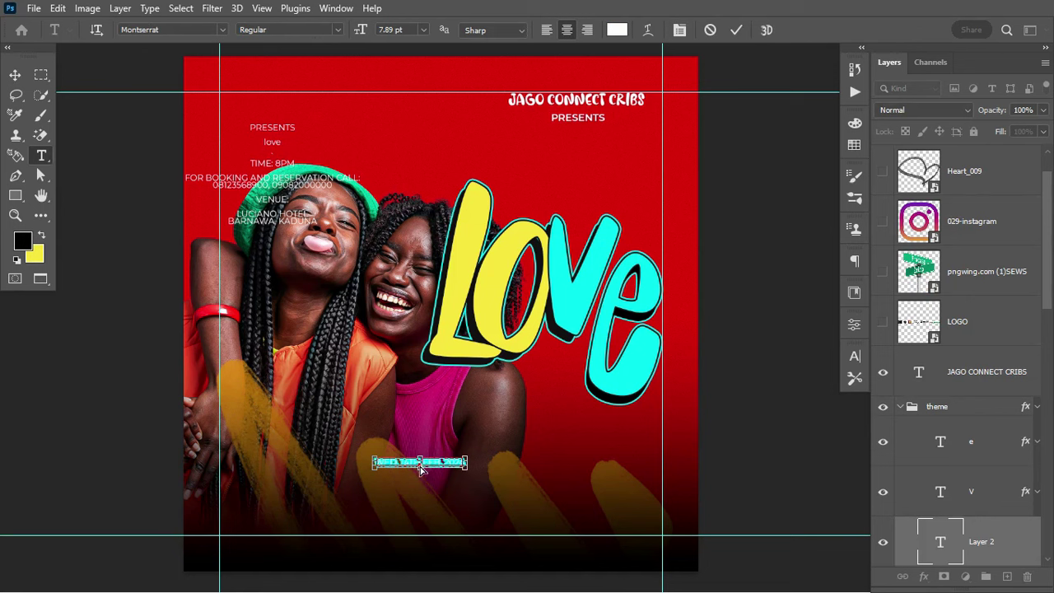
key(ctrl+Return)
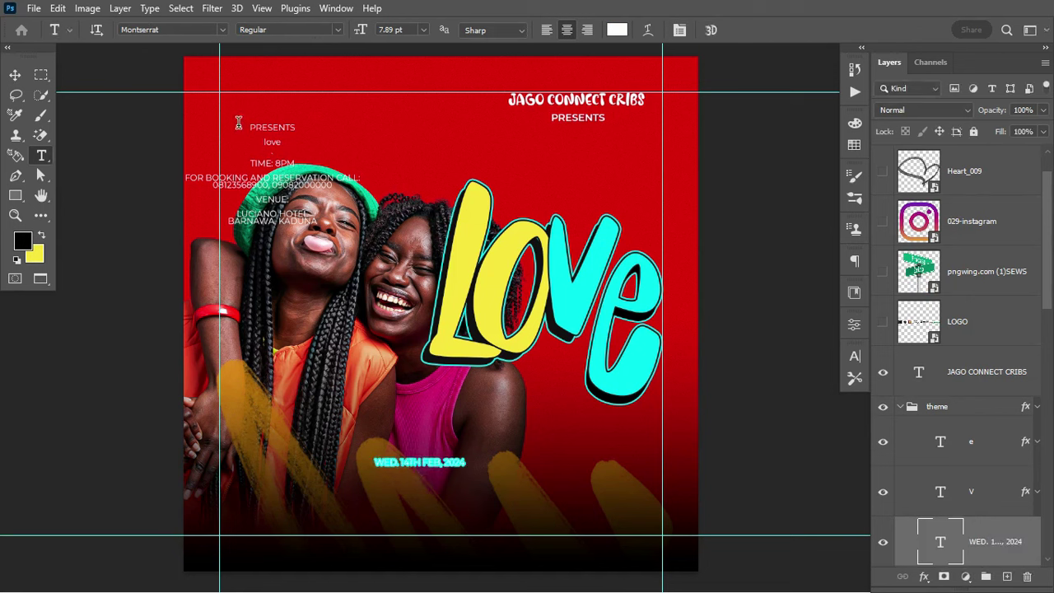
drag(1009, 563, 909, 422)
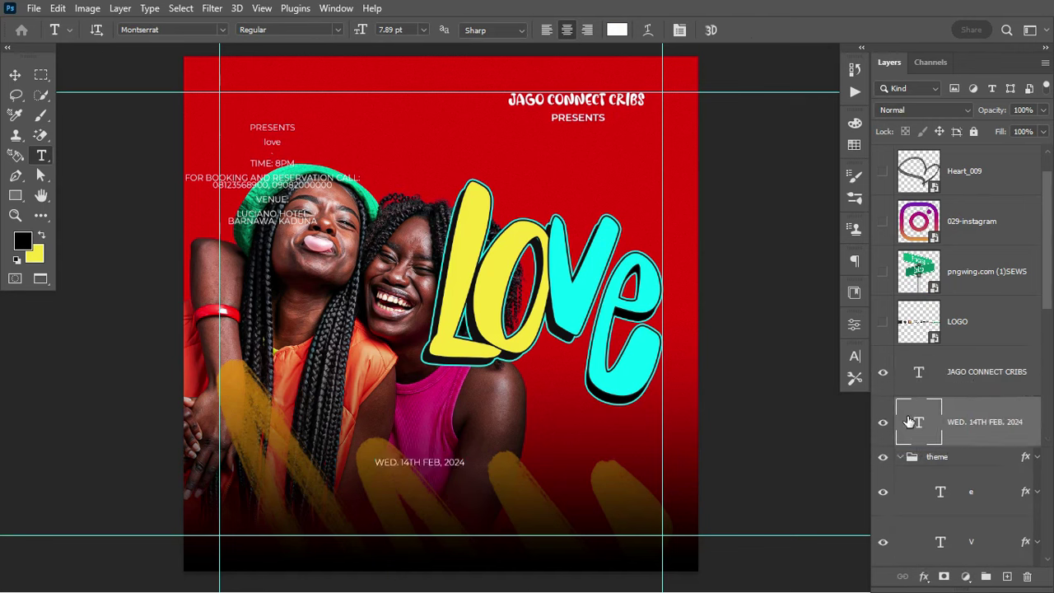
click(904, 457)
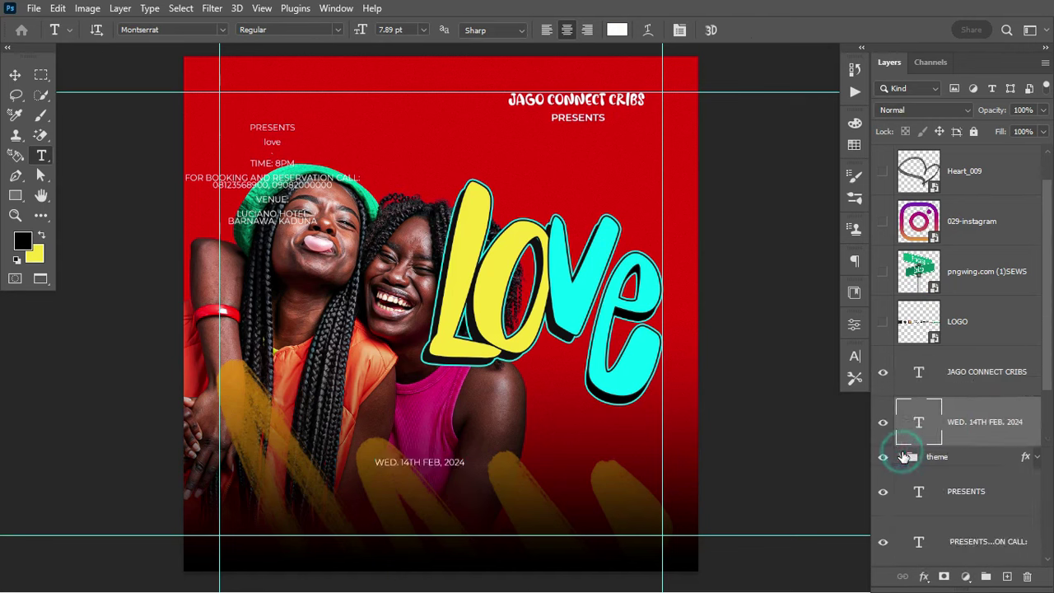
drag(968, 504, 966, 448)
click(981, 420)
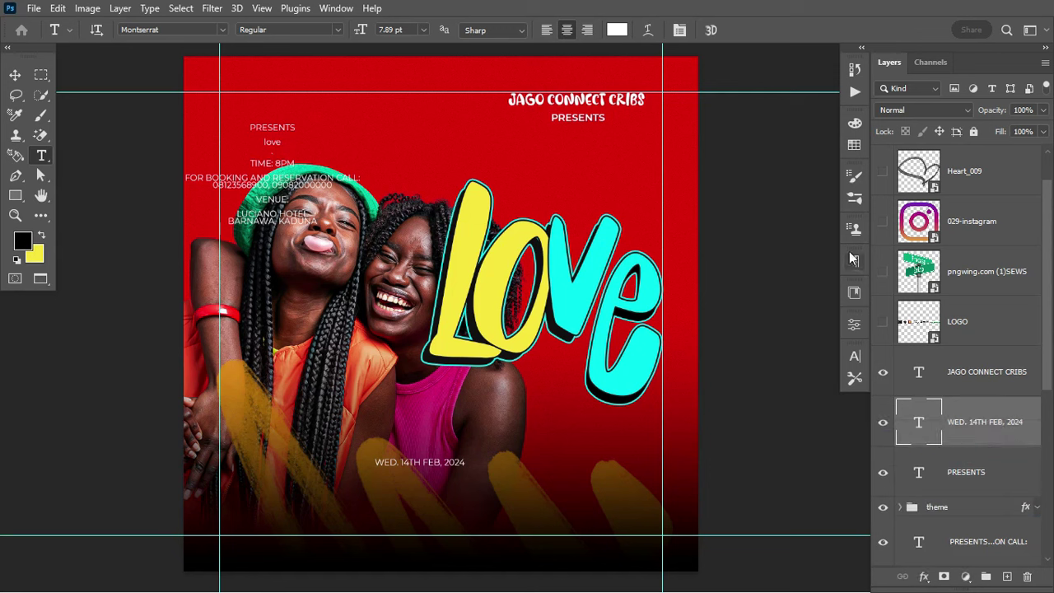
Step: Set the date line in Raisin Rage and scale it up
click(855, 356)
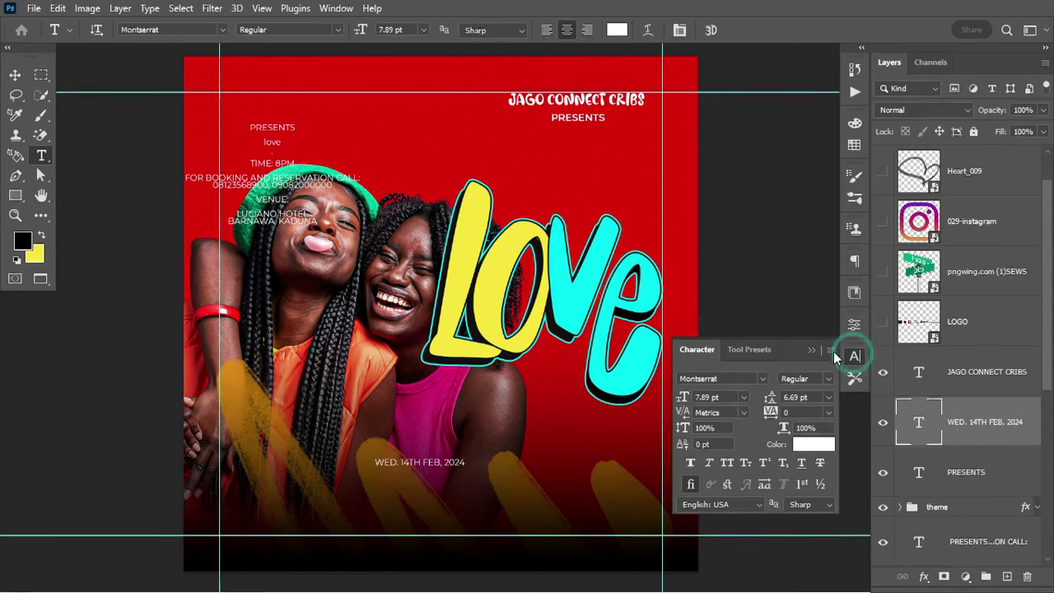
click(721, 378)
text(rais)
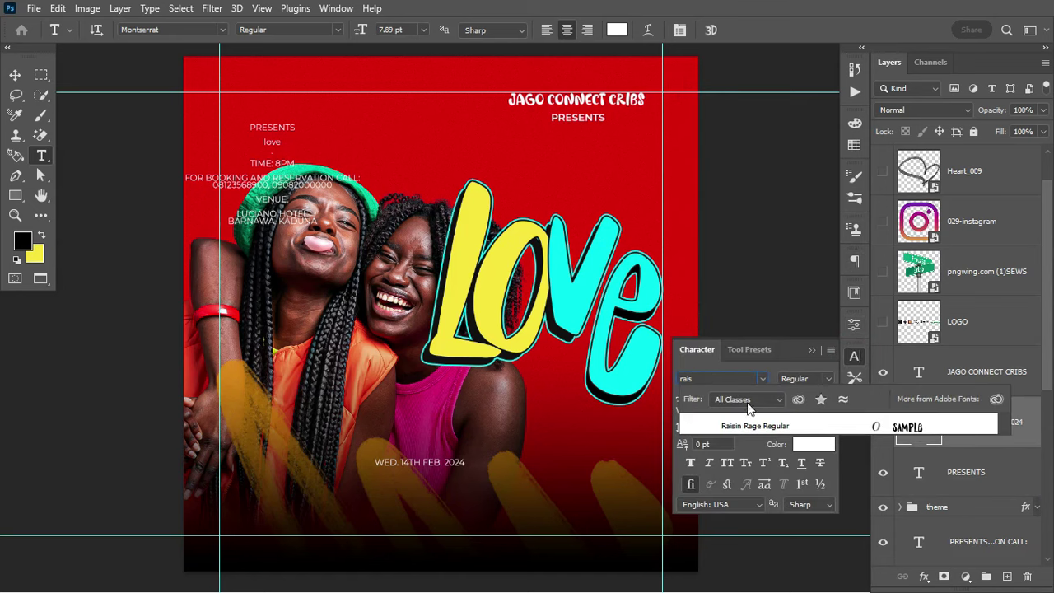
click(741, 423)
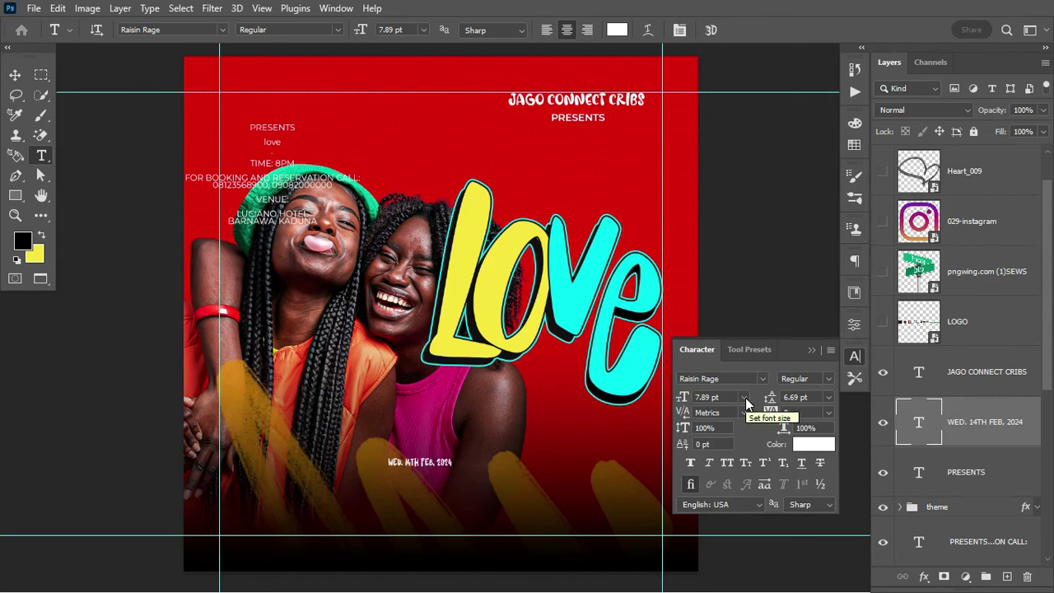
key(ctrl+t)
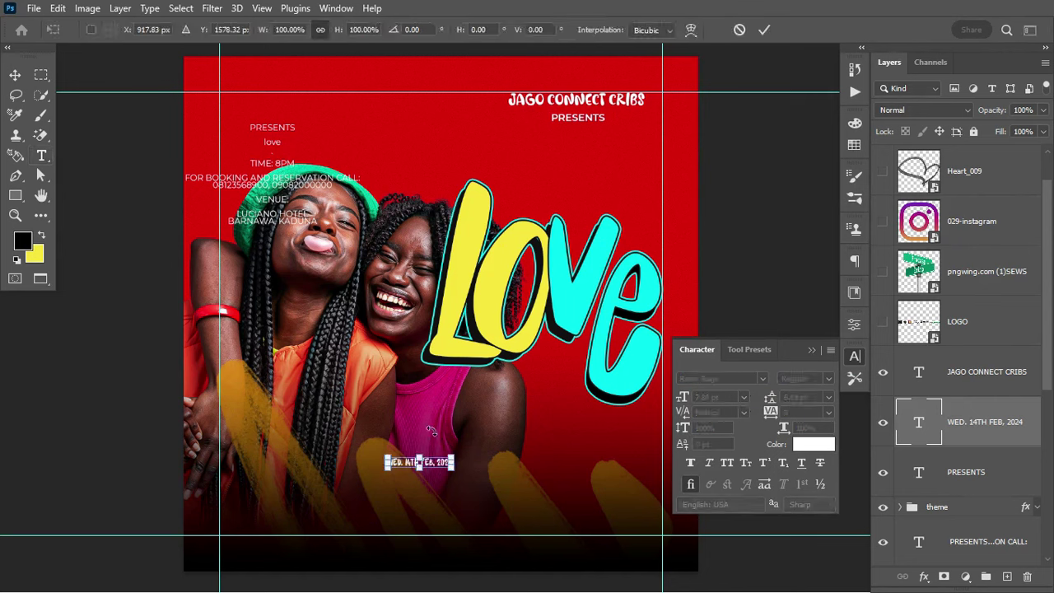
drag(448, 449, 536, 377)
key(Return)
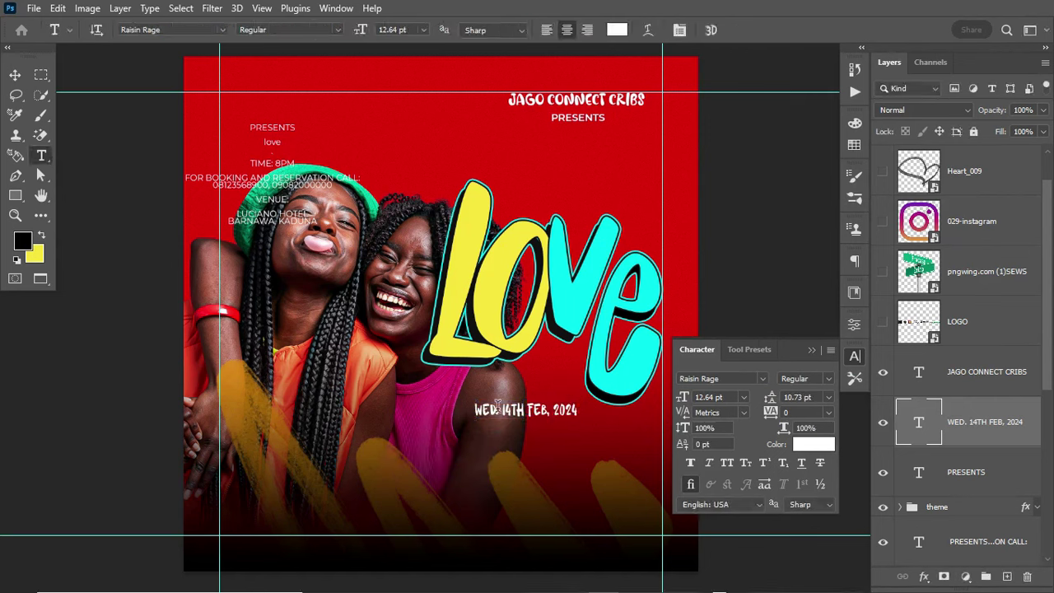
Step: Colour WED. with the yellow sampled from the L of Love
click(499, 410)
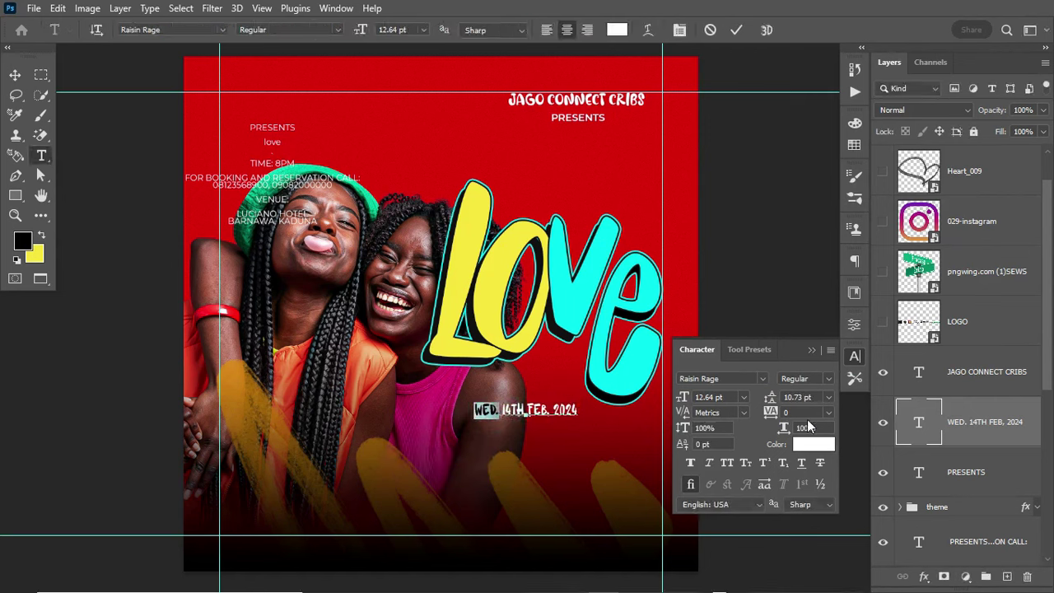
click(813, 444)
click(500, 275)
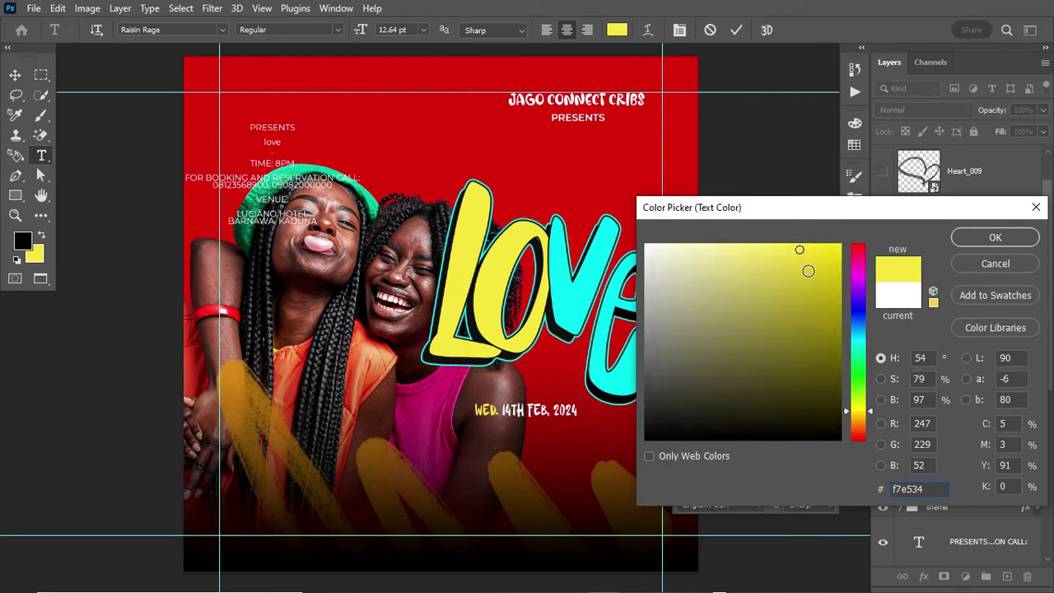
click(995, 237)
Step: Colour 2024 with the cyan sampled from the Love artwork and commit the edits
drag(475, 410, 553, 409)
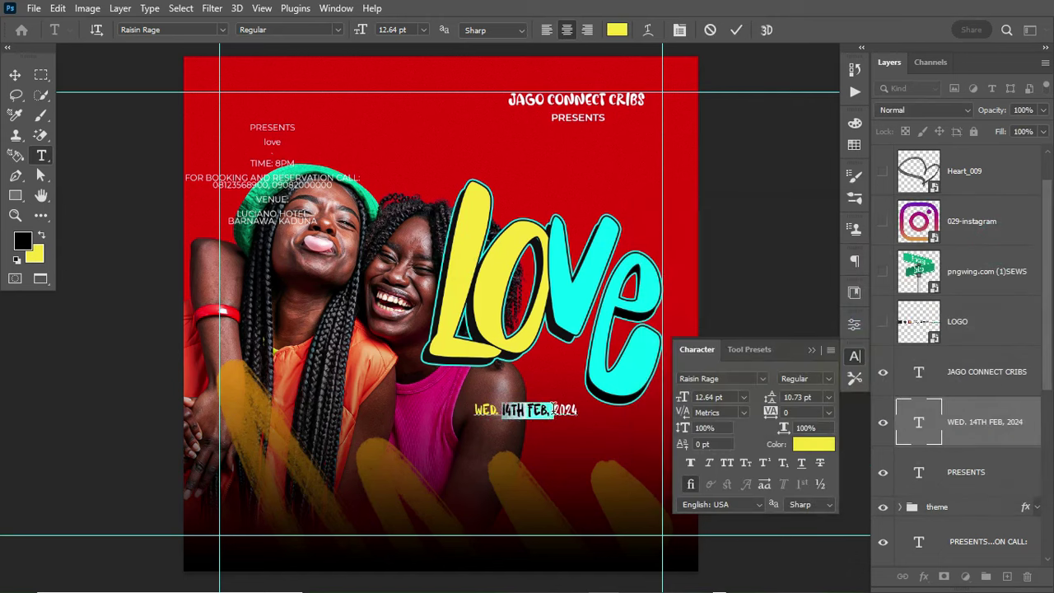
drag(555, 409, 578, 410)
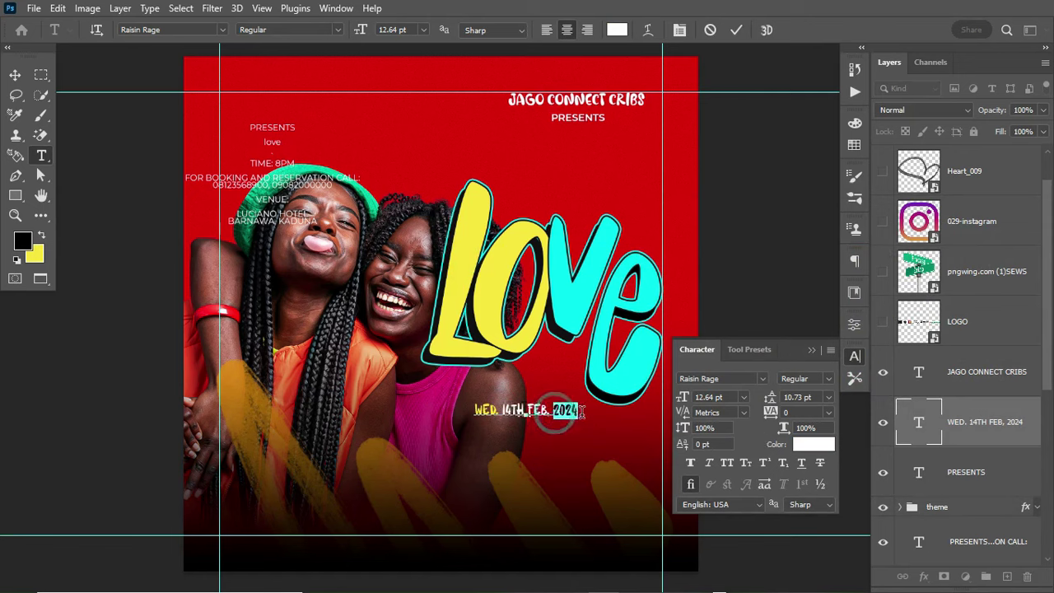
click(797, 445)
click(616, 309)
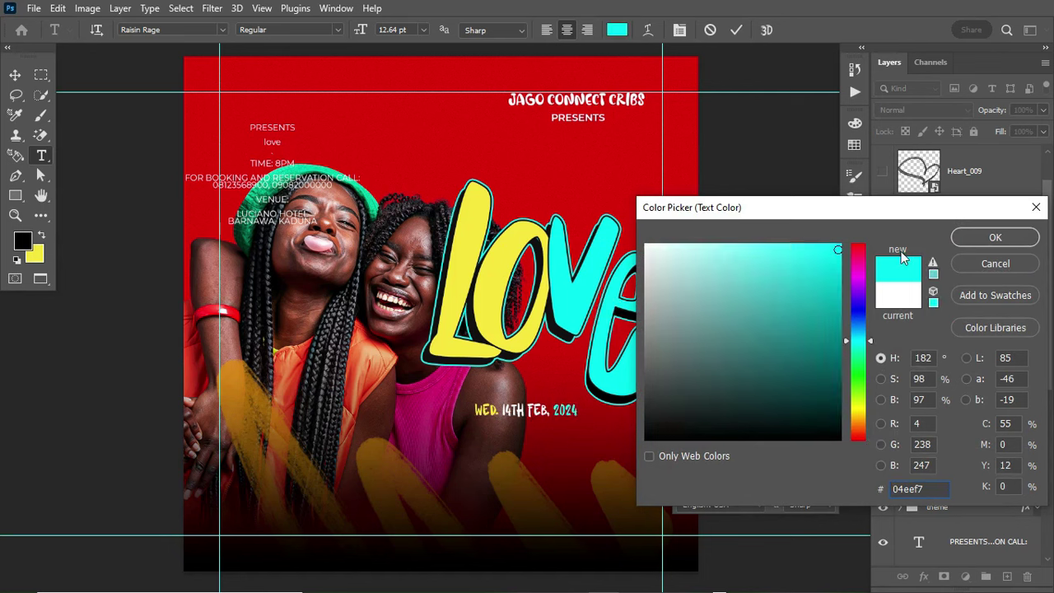
click(988, 241)
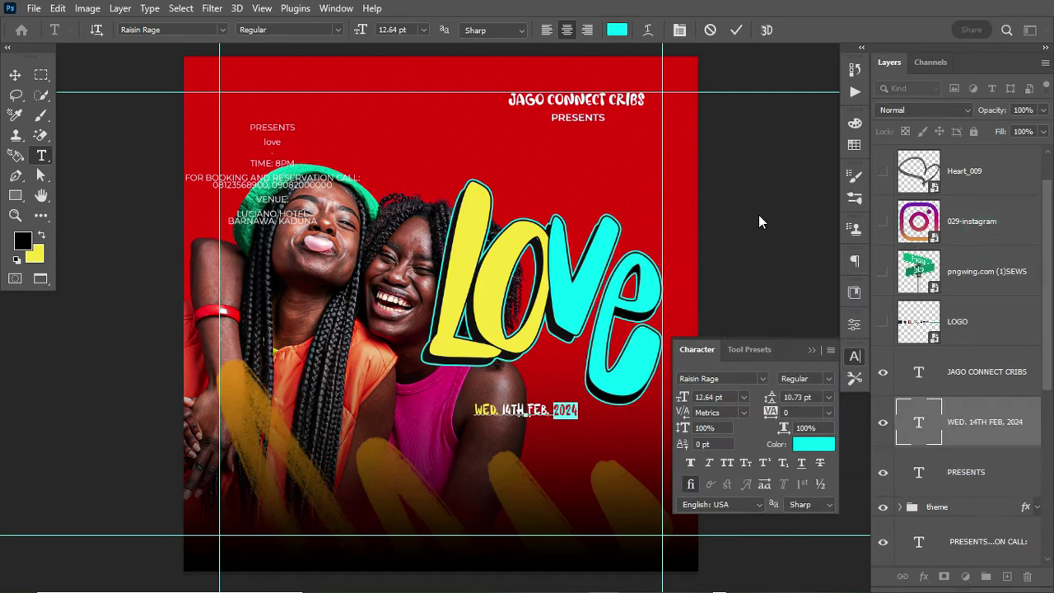
click(731, 36)
key(ctrl+t)
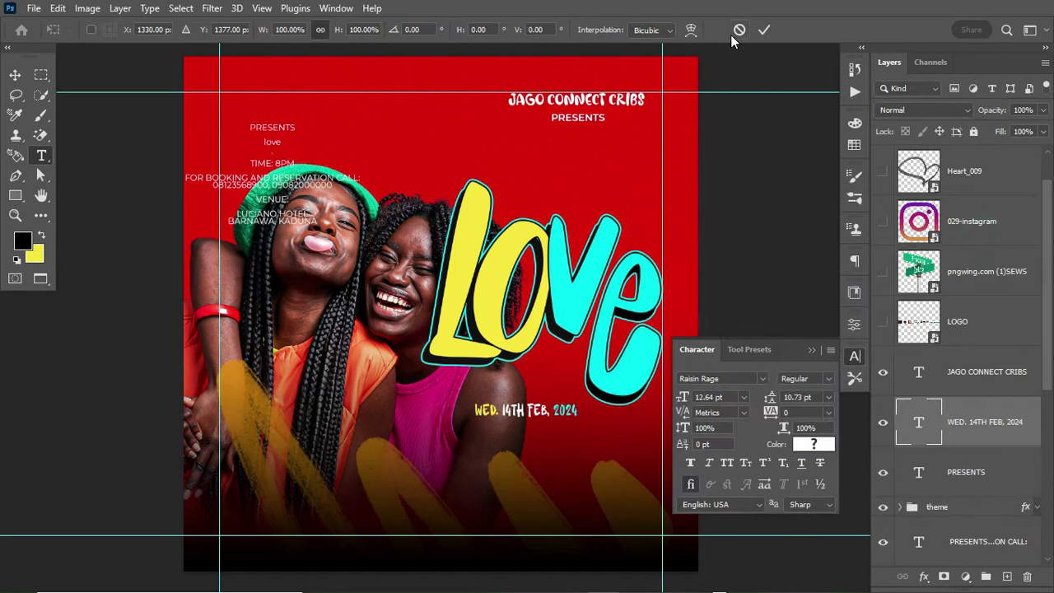
Step: Enlarge the date line and rotate it about 11° clockwise beneath Love
drag(582, 414, 565, 383)
drag(621, 421, 608, 436)
drag(551, 395, 573, 416)
key(Return)
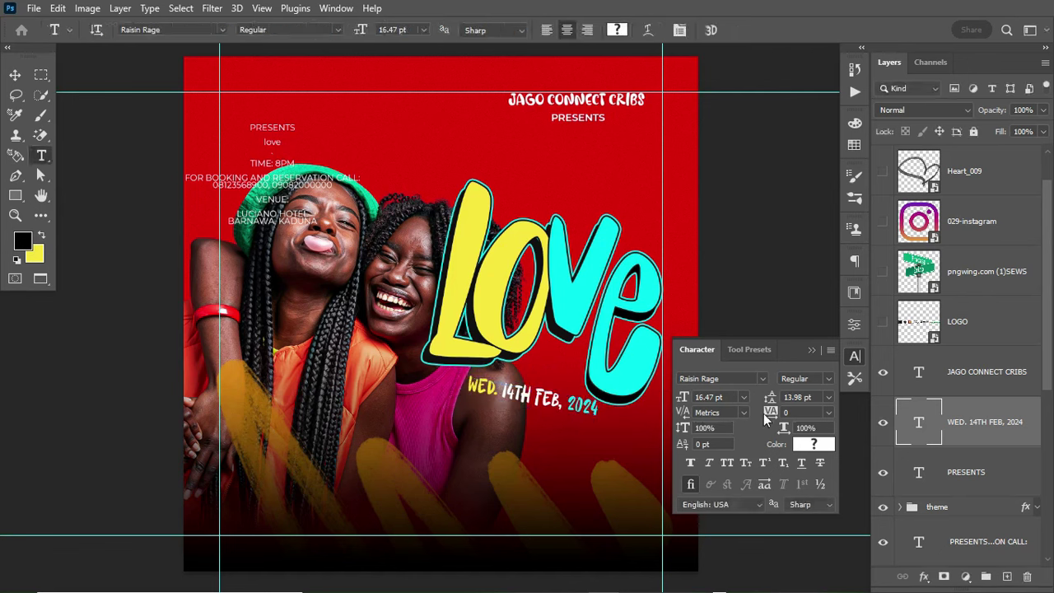
Step: Duplicate the date line, move the copy below it, and colour it black as a shadow
key(ctrl+j)
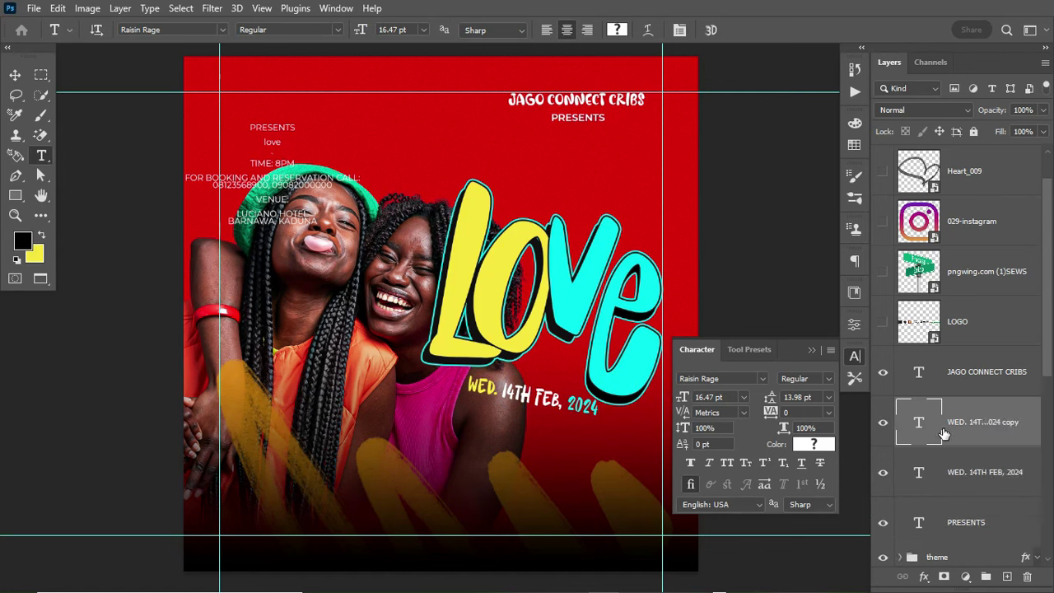
drag(998, 433, 993, 491)
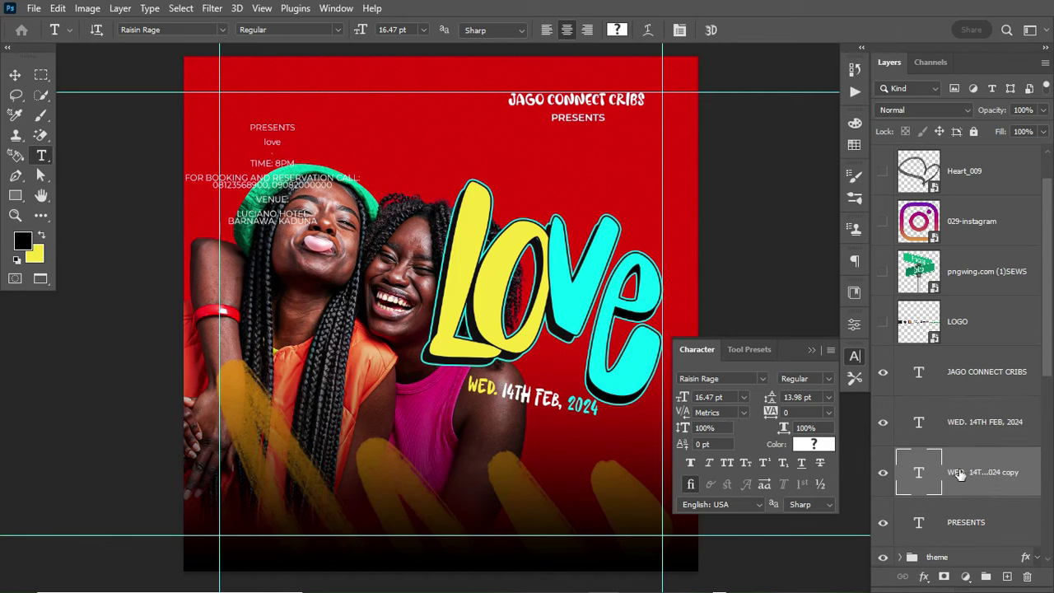
click(815, 444)
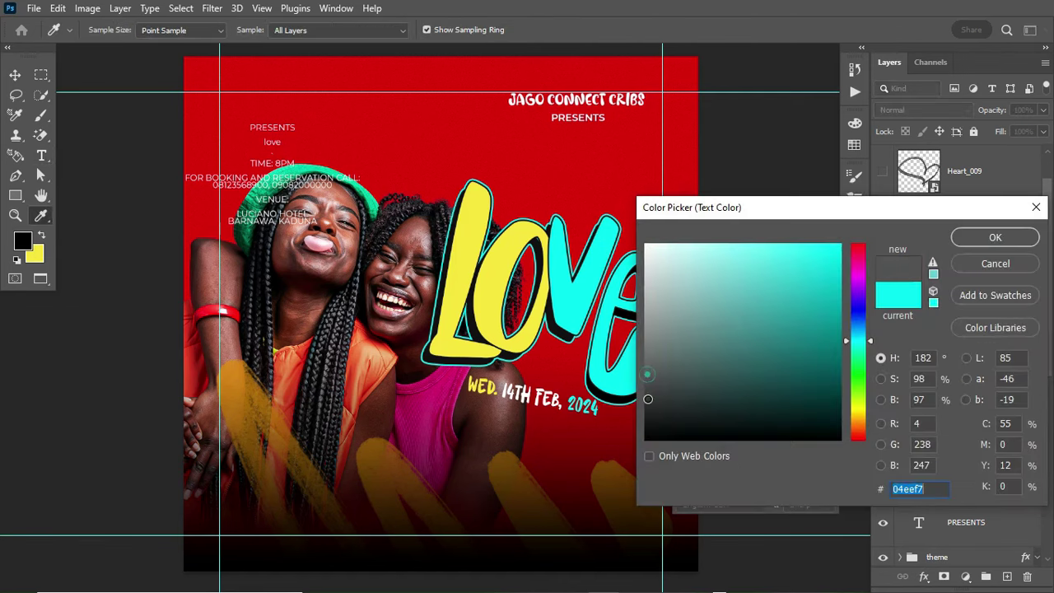
click(995, 237)
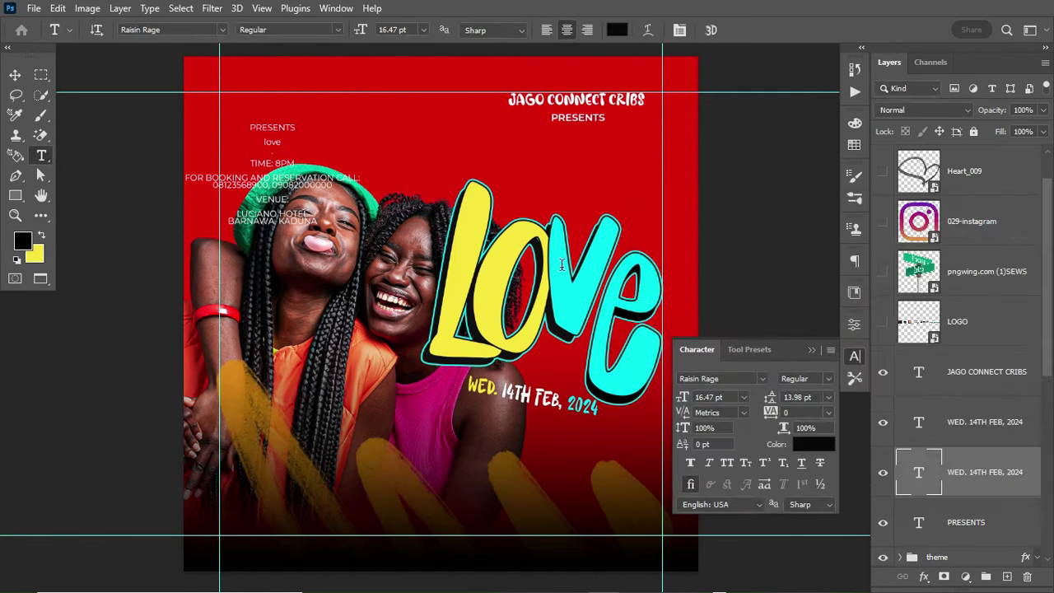
click(14, 75)
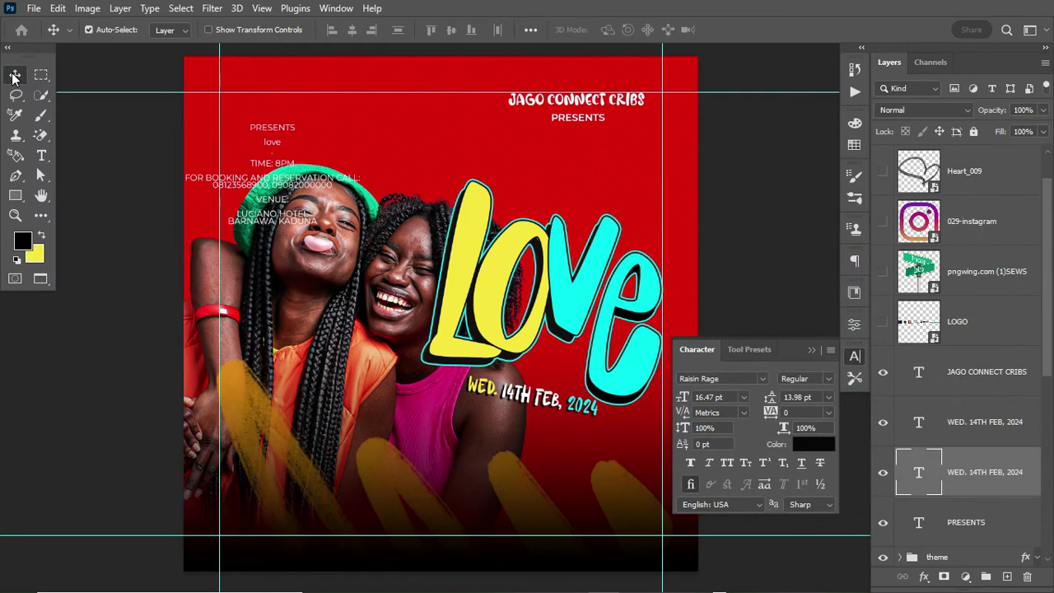
key(ctrl+plus)
key(ctrl+plus)
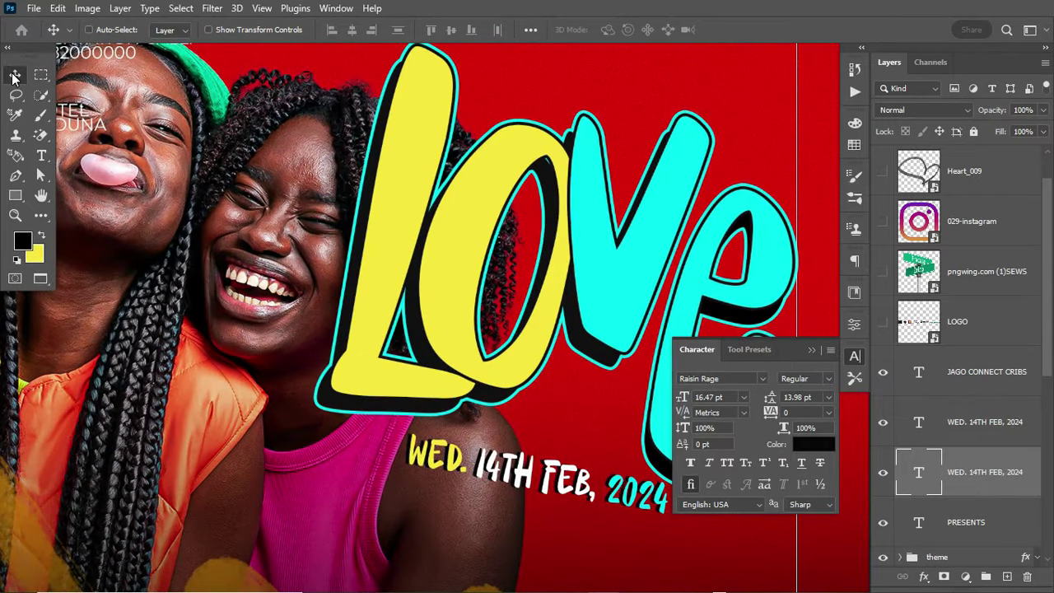
key(ctrl+minus)
key(ctrl+minus)
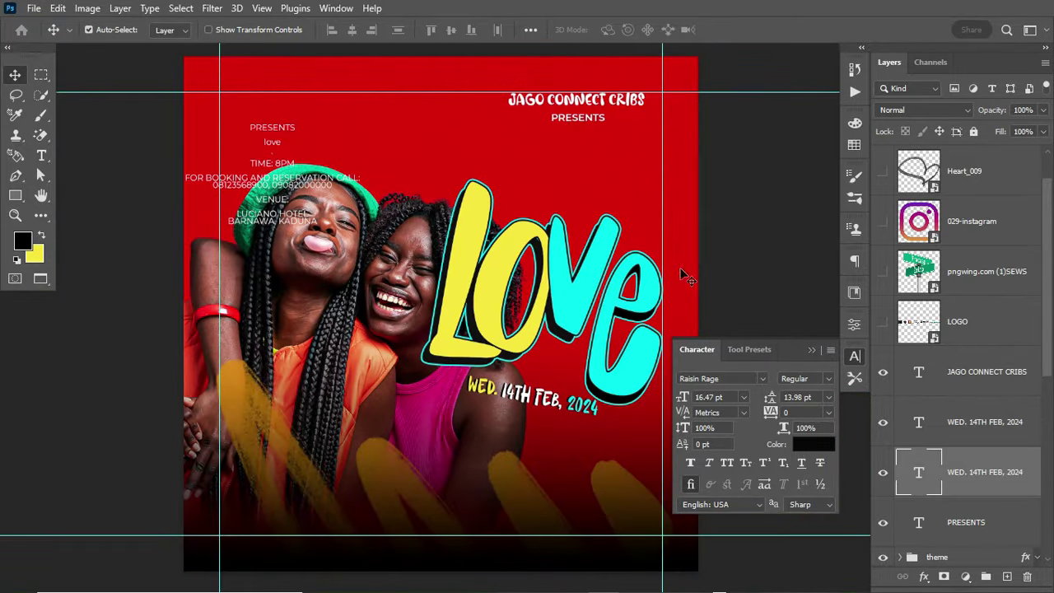
click(810, 350)
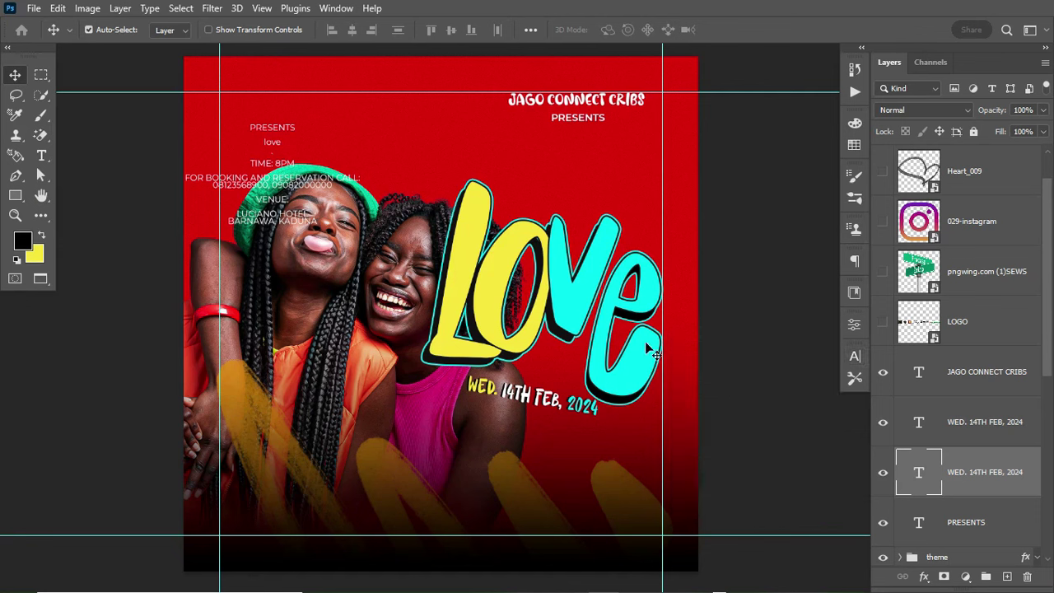
shift+click(998, 423)
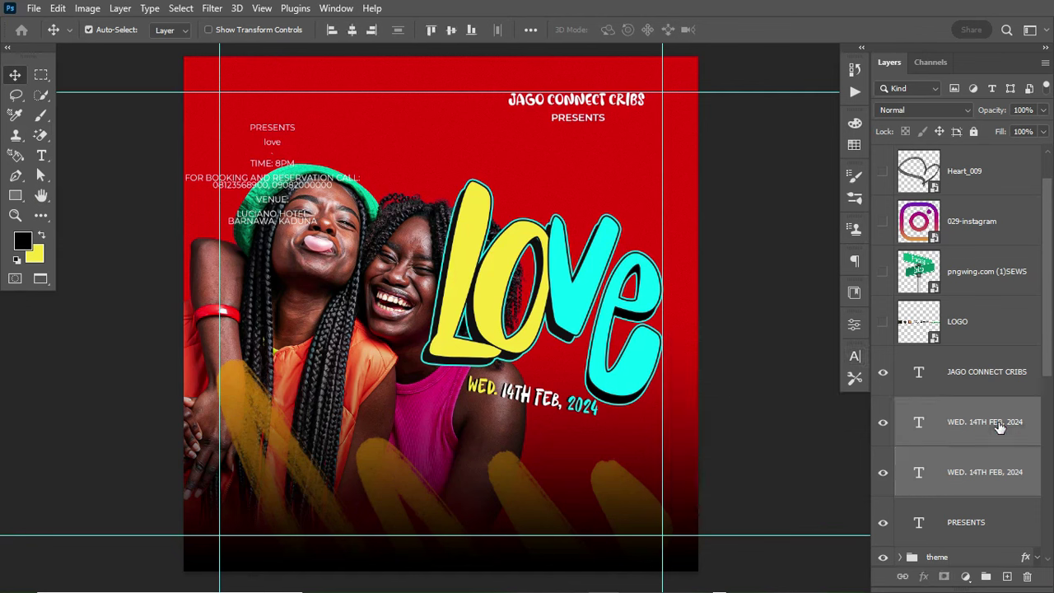
Step: Group the two date text layers and name the group 'date'
key(ctrl+g)
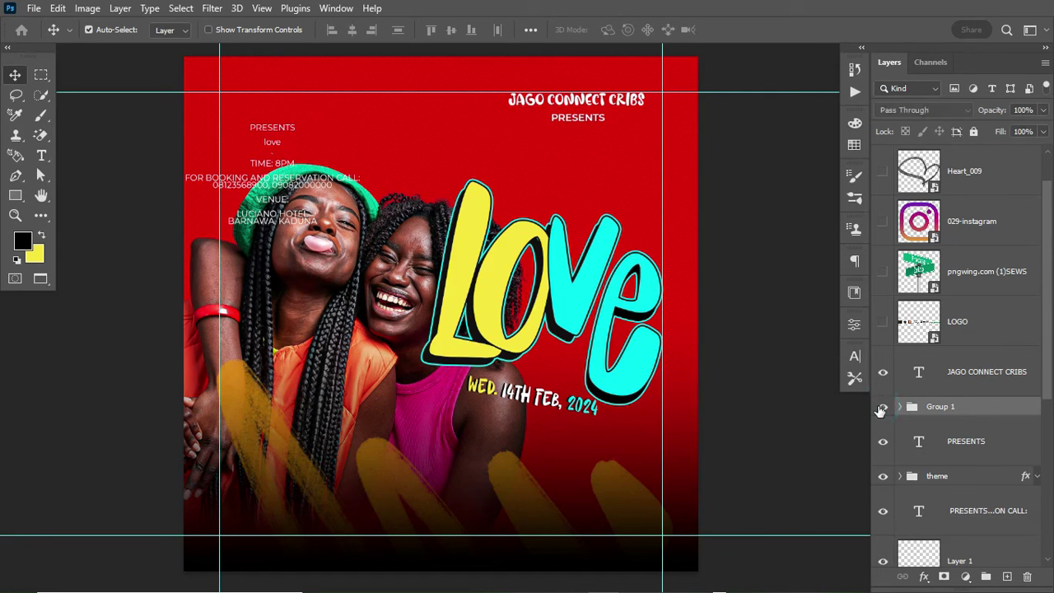
click(882, 406)
double_click(936, 407)
text(date)
key(Return)
Step: Duplicate the date group as 'time' and move a copy below the date line
key(ctrl+j)
double_click(937, 406)
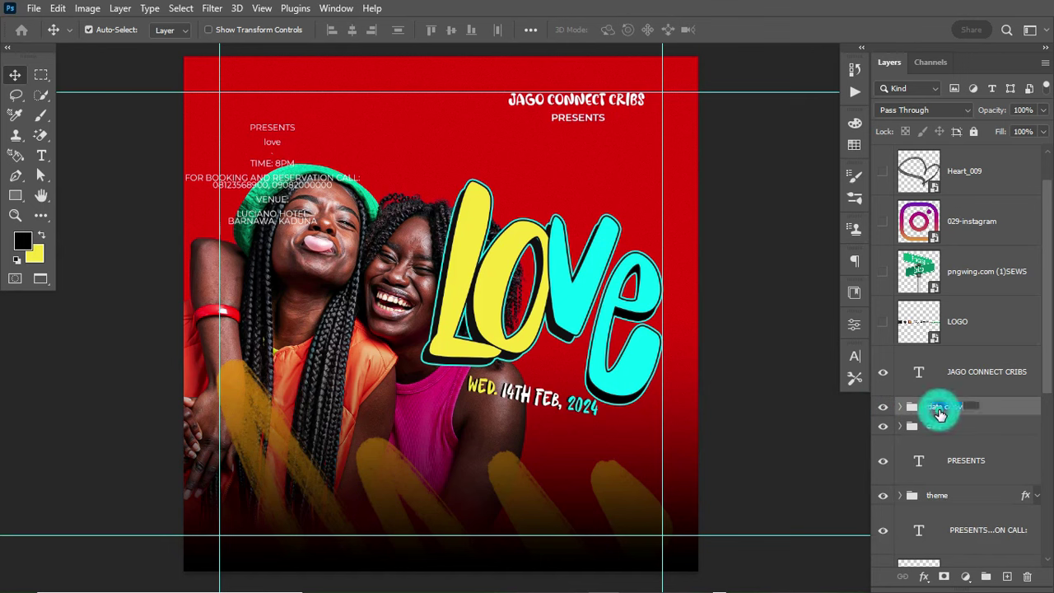
text(time)
key(Return)
key(ctrl+j)
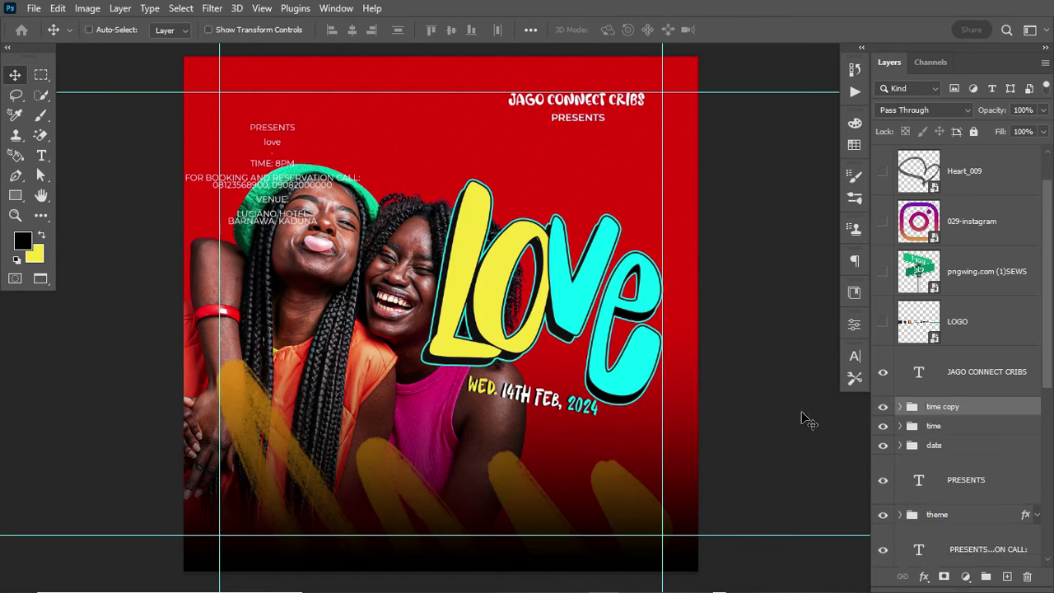
key(ctrl+t)
drag(565, 407, 564, 433)
Step: Retype the copied line to read 'TIME. 8 PM'
key(Return)
key(t)
click(488, 415)
triple_click(488, 416)
text(TIME. 2024)
key(ctrl+a)
click(494, 413)
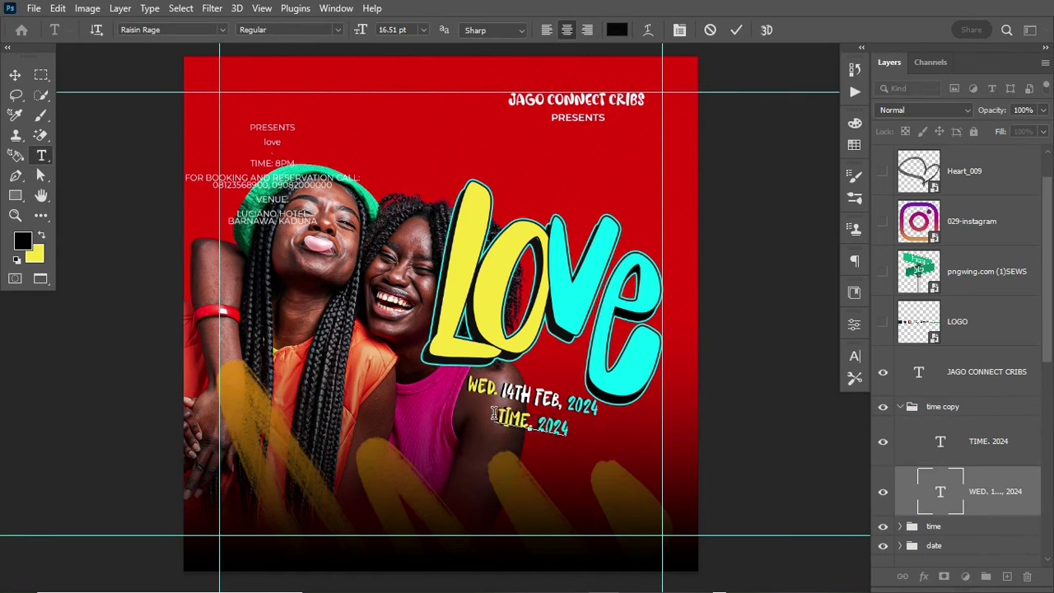
text(8 PM)
key(ctrl+Return)
Step: Group the time copy and enlarge both lines about 112%, tilted slightly and shifted lower
click(15, 75)
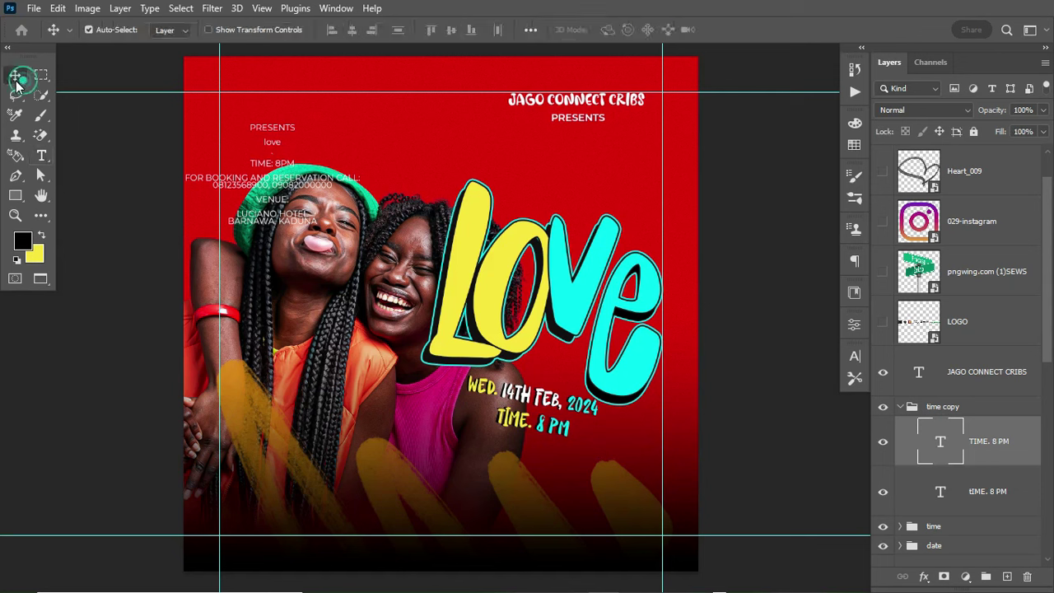
click(906, 409)
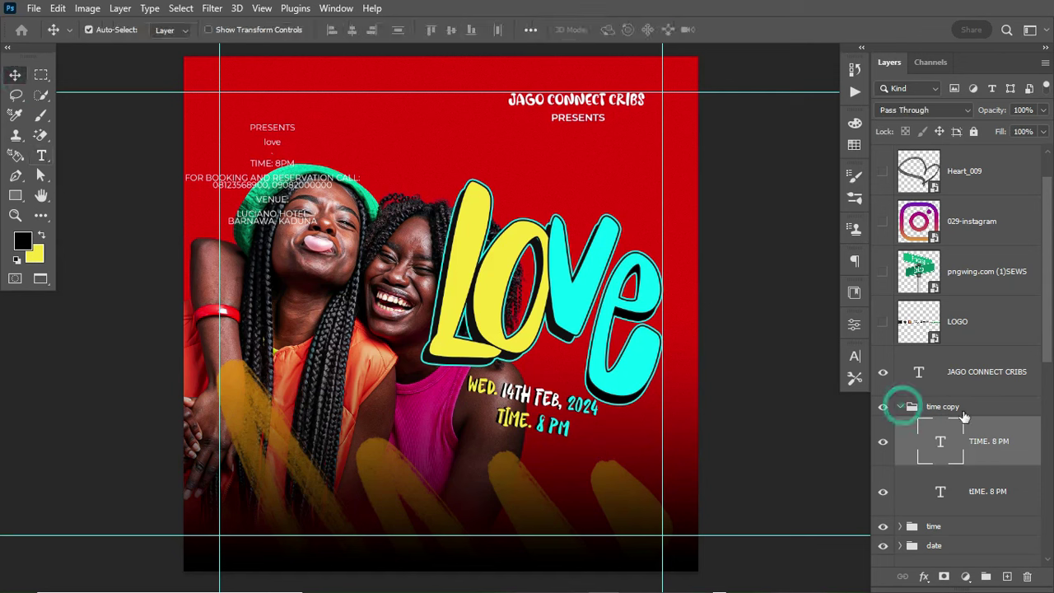
key(ctrl+g)
click(964, 425)
key(ctrl+t)
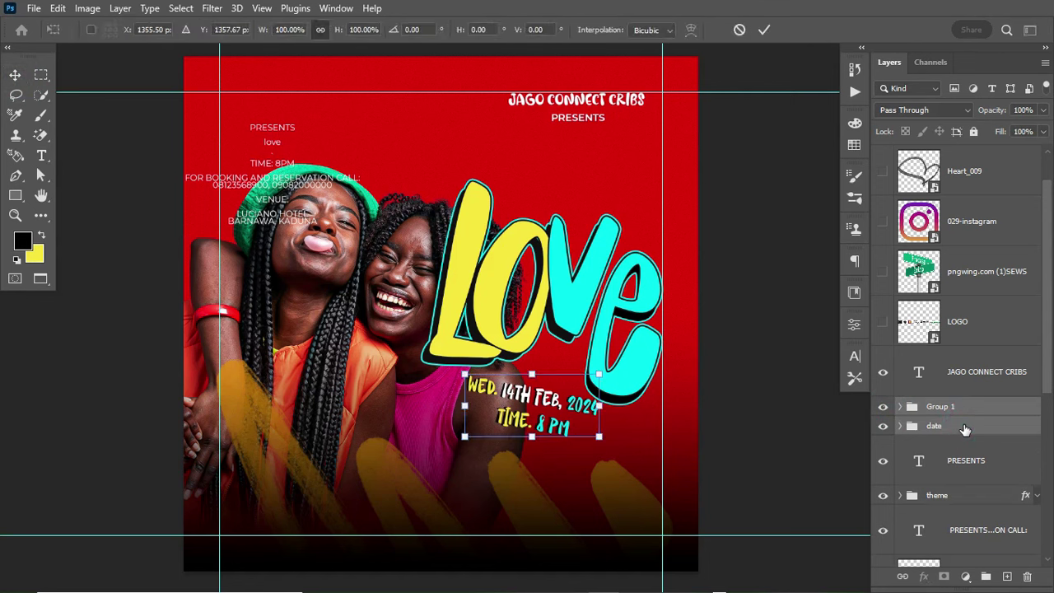
drag(599, 437, 641, 461)
drag(576, 438, 572, 445)
key(Return)
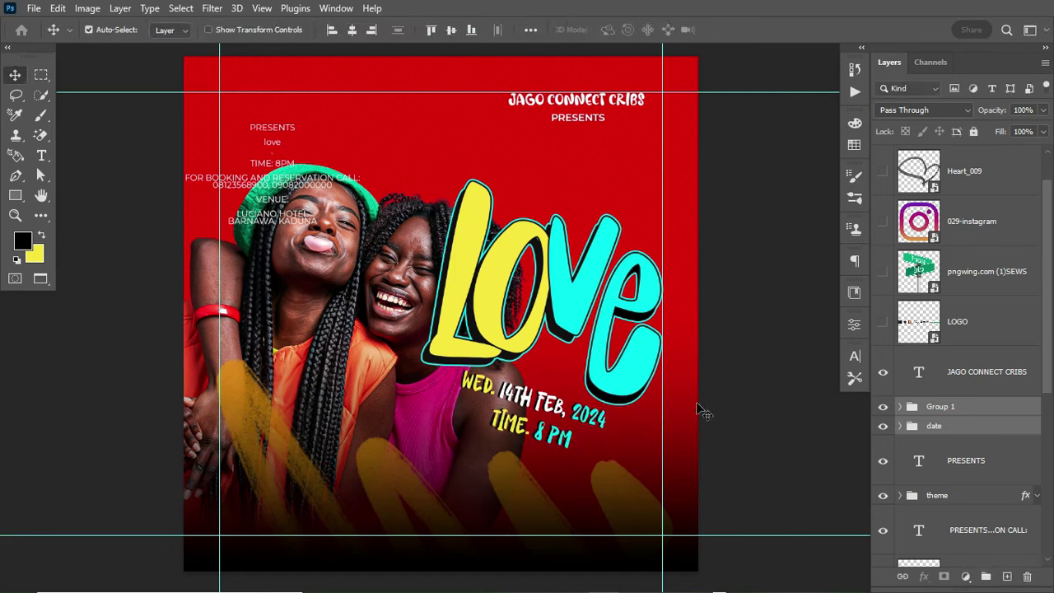
click(965, 405)
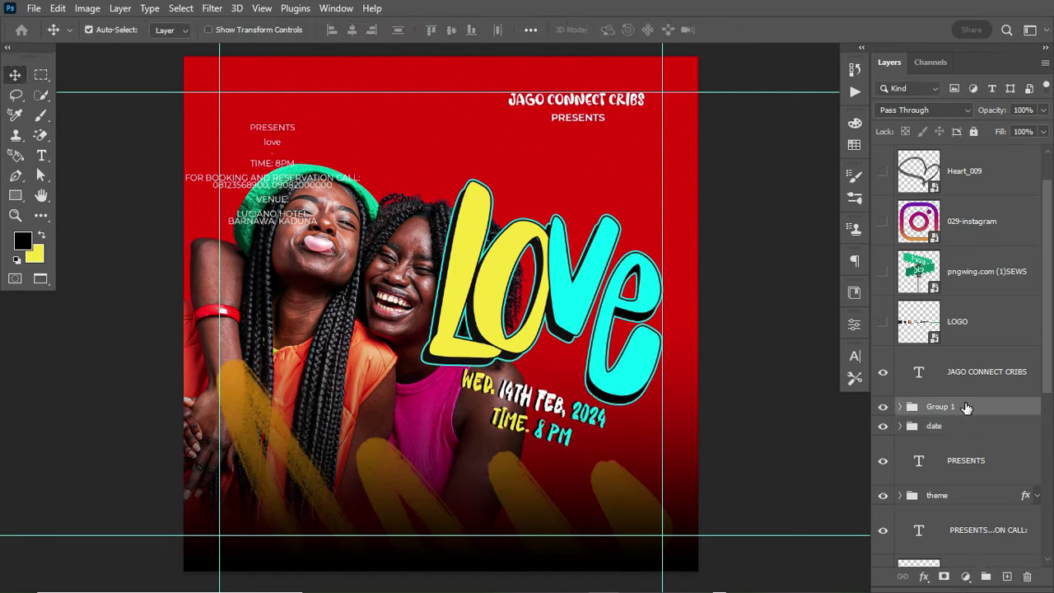
click(978, 421)
Step: Move the street-sign layer below JAGO CONNECT CRIBS and make it visible
drag(980, 271, 988, 389)
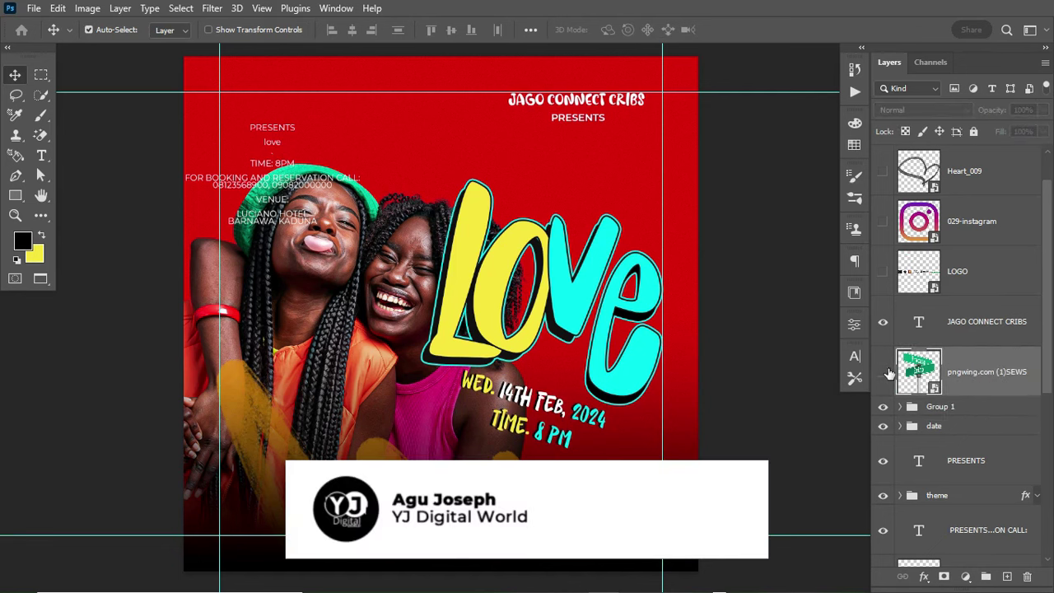
click(883, 371)
click(1004, 366)
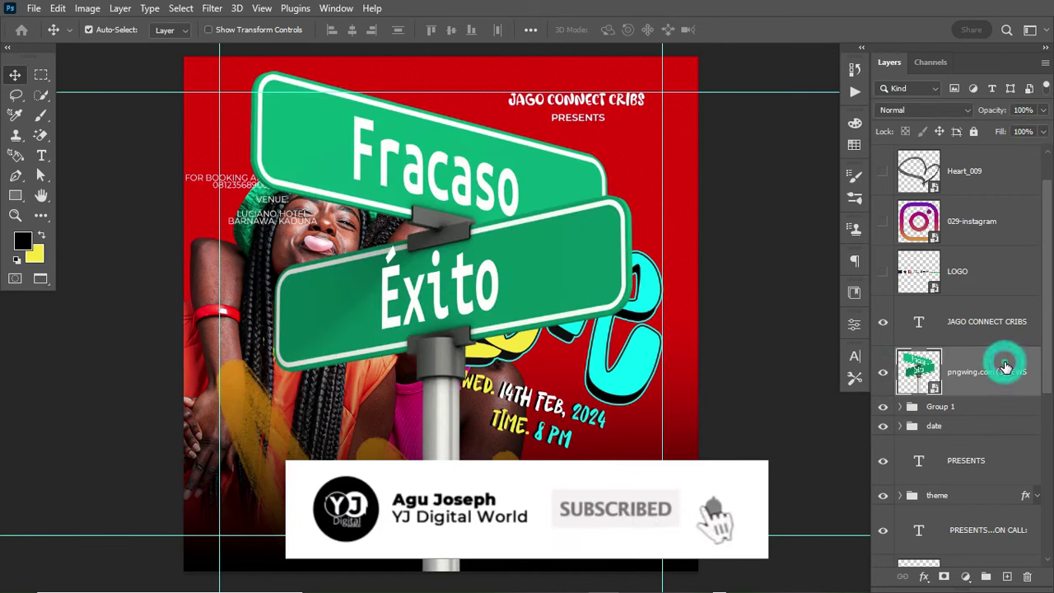
key(ctrl+t)
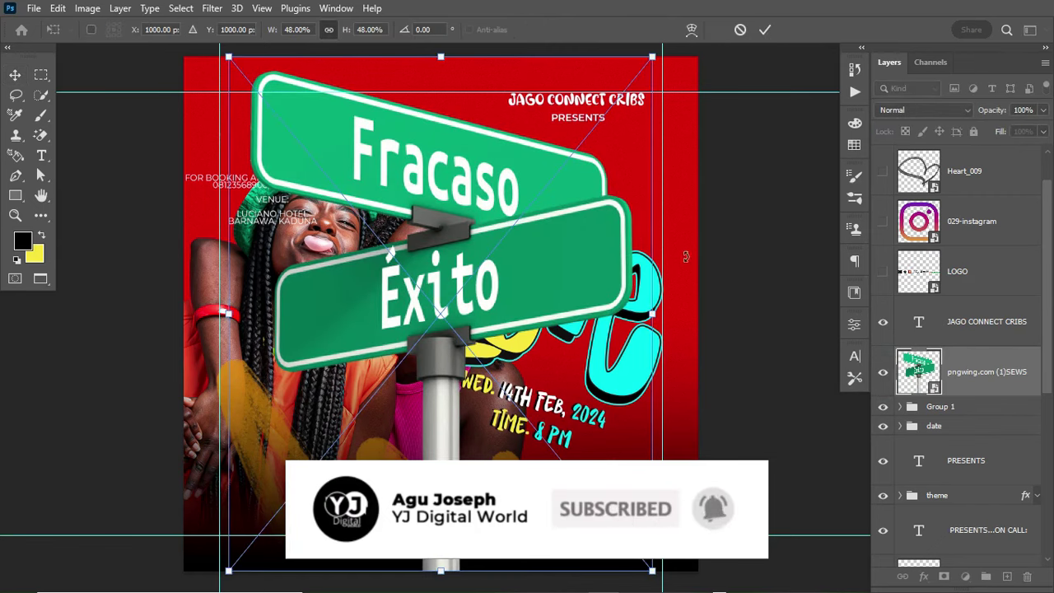
drag(652, 55, 588, 170)
key(Escape)
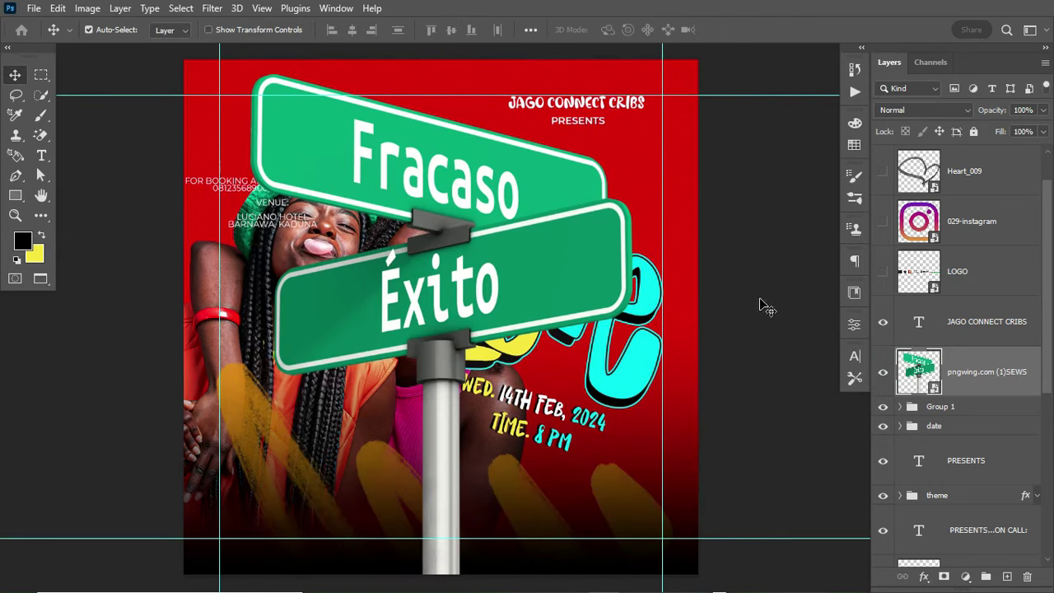
Step: Convert the street sign to a smart object, then shrink it to about half and tilt it
right_click(964, 358)
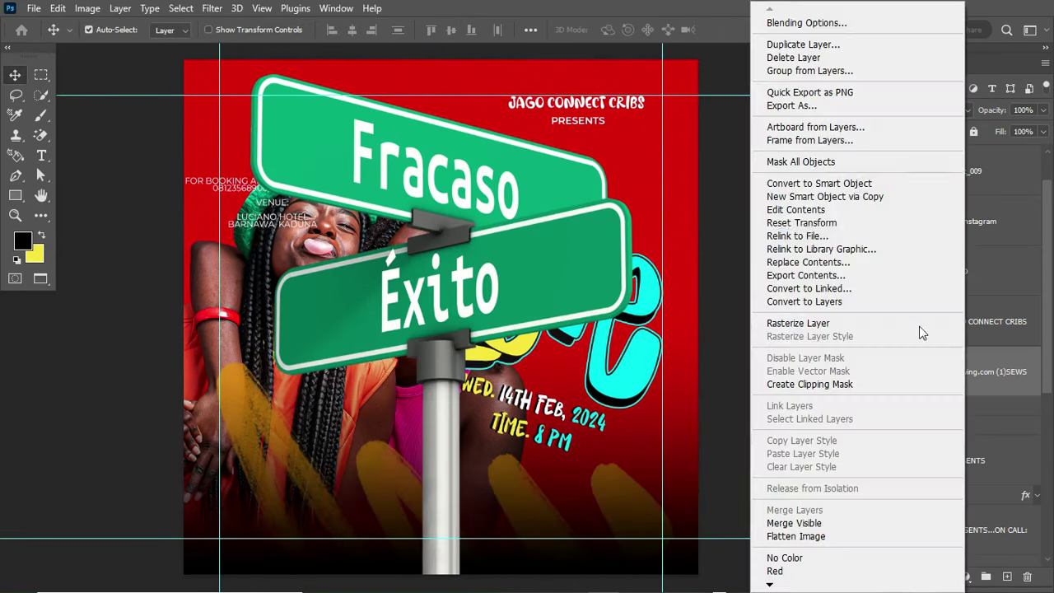
click(871, 178)
key(ctrl+t)
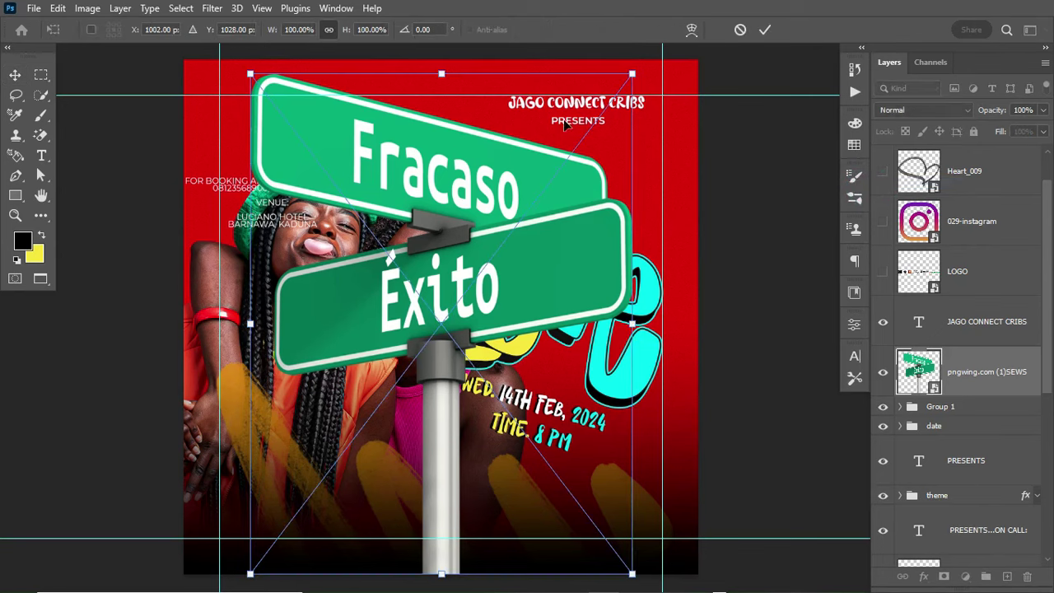
drag(632, 72, 445, 315)
drag(474, 278, 411, 247)
drag(431, 413, 368, 411)
key(Return)
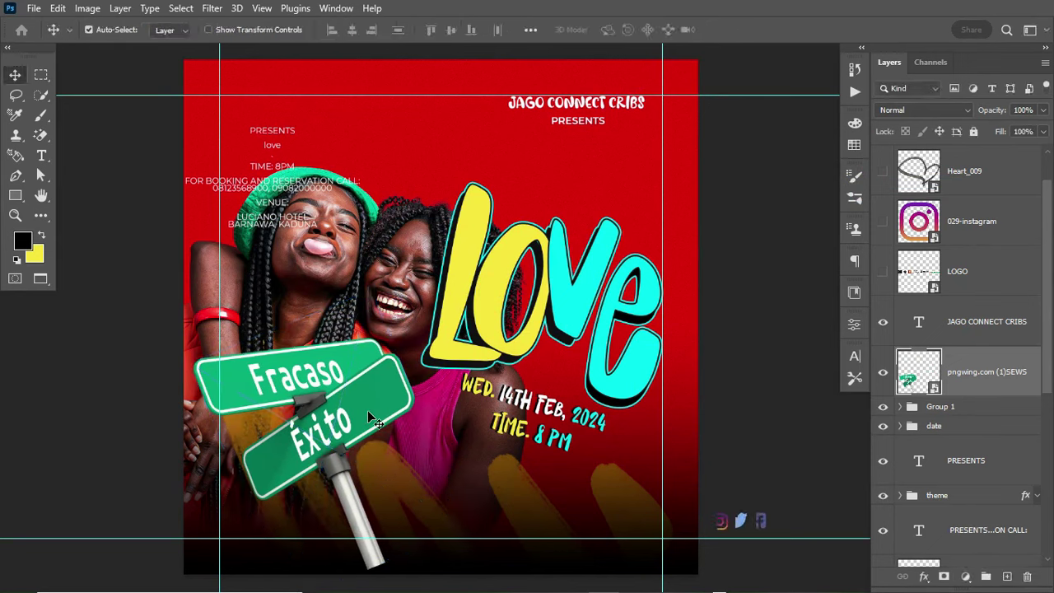
Step: Fine-tune the sign's tilt and size and nudge it into place at the lower left
key(ctrl+t)
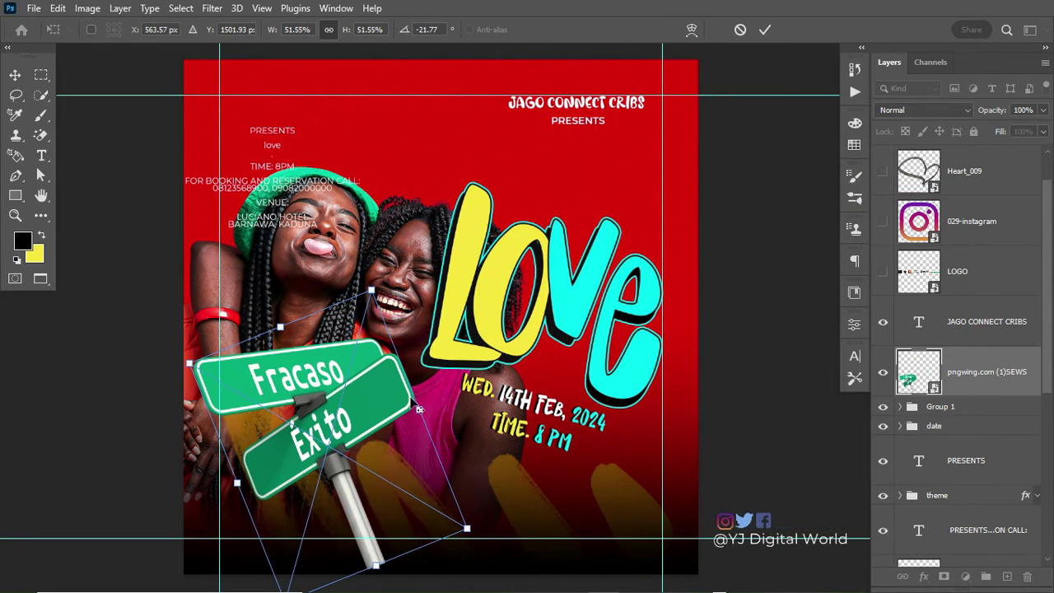
drag(420, 409, 402, 408)
key(Return)
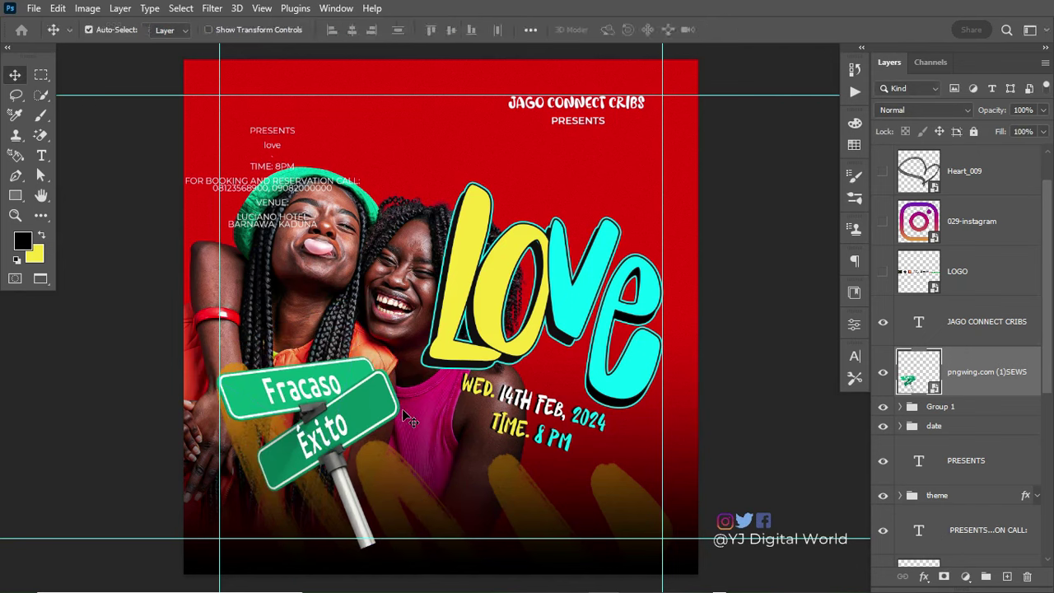
key(Right)
key(Right)
key(Down)
key(Down)
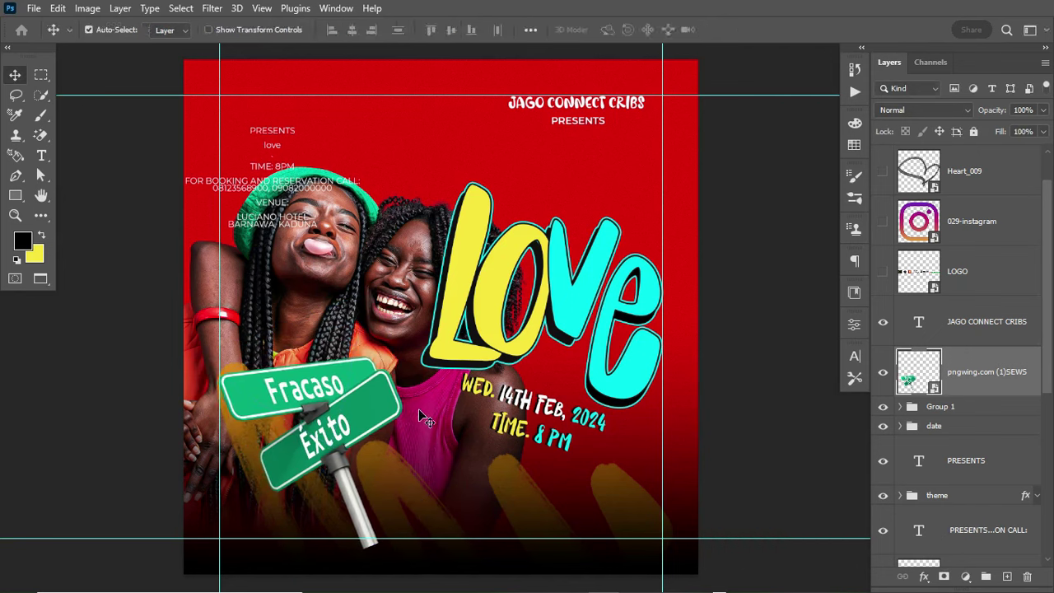
key(Down)
mouse_move(357, 400)
mouse_down()
mouse_move(349, 393)
mouse_move(362, 392)
mouse_move(341, 393)
mouse_up()
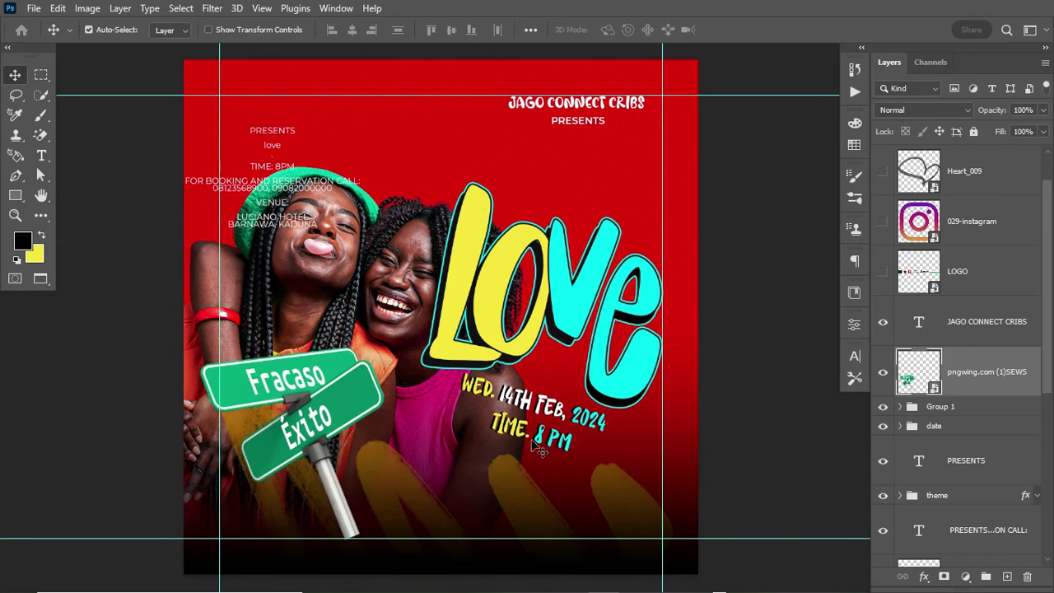
Step: Open the street-sign smart object's contents and choose the Polygonal Lasso Tool
double_click(936, 387)
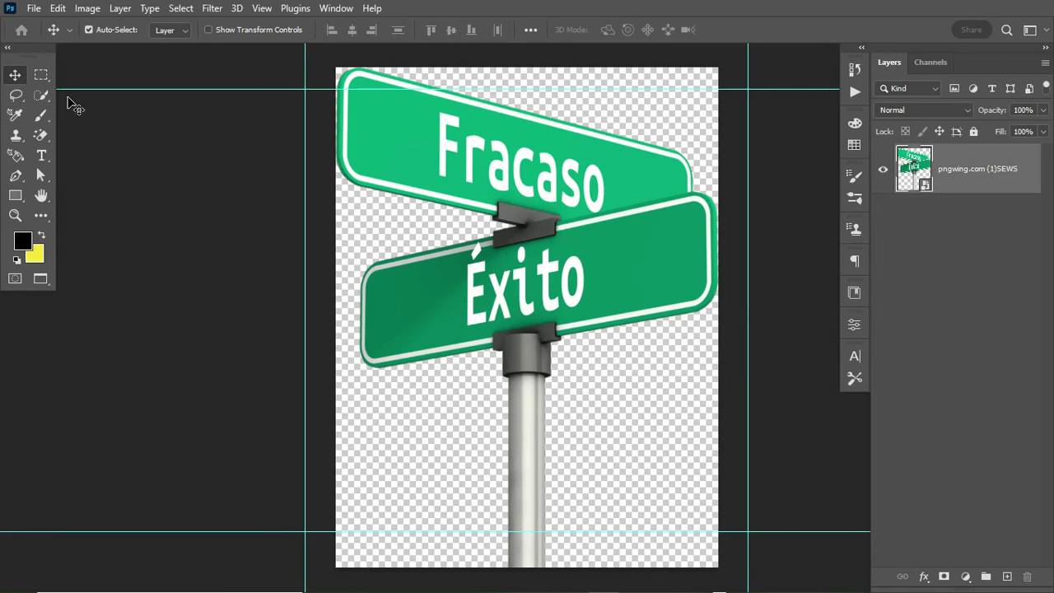
click(41, 95)
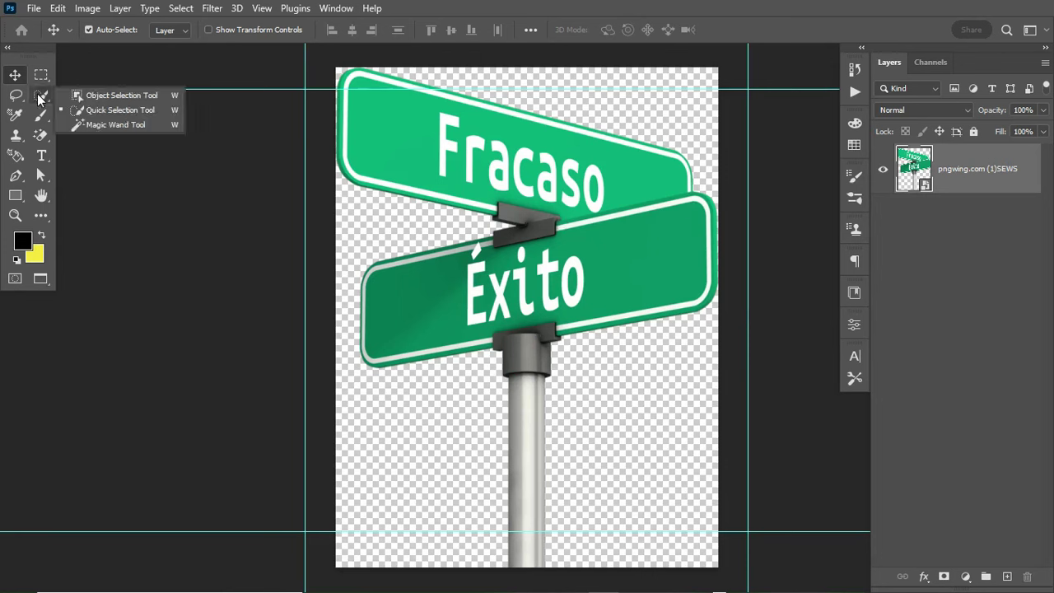
click(20, 97)
click(66, 110)
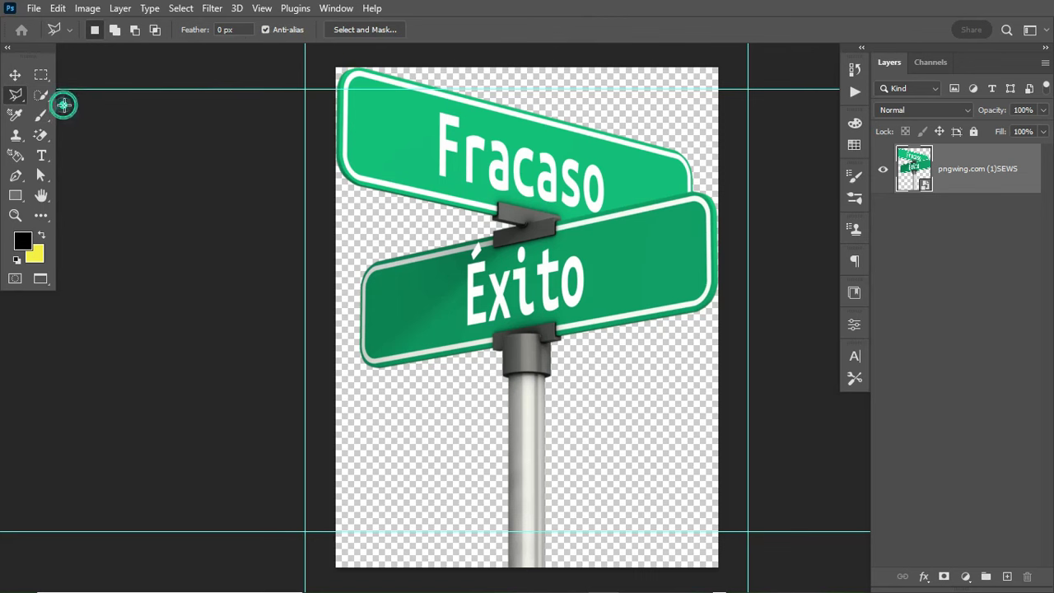
Step: Draw a polygonal selection around the word Fracaso
click(431, 107)
click(622, 158)
click(606, 211)
click(416, 169)
click(431, 108)
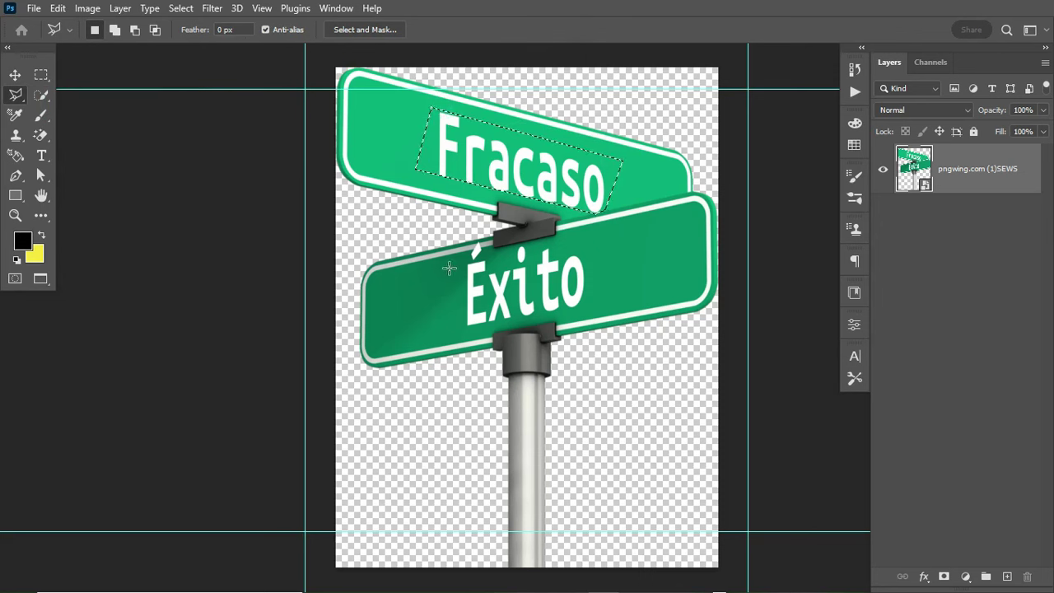
Step: Add the word Éxito to the selection with a second polygonal outline
key(alt)
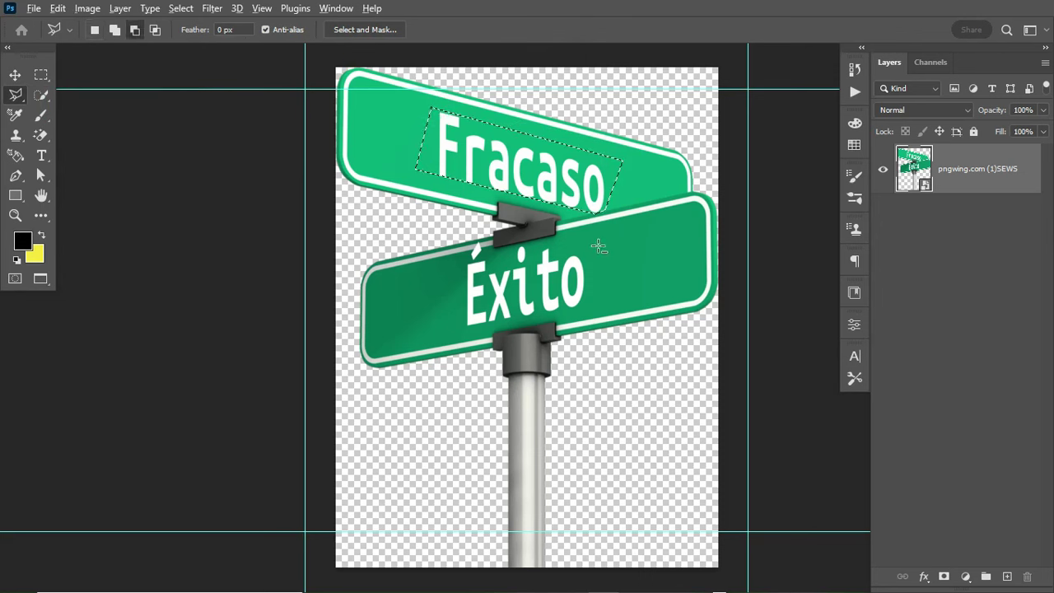
click(589, 241)
click(592, 306)
click(454, 335)
click(498, 249)
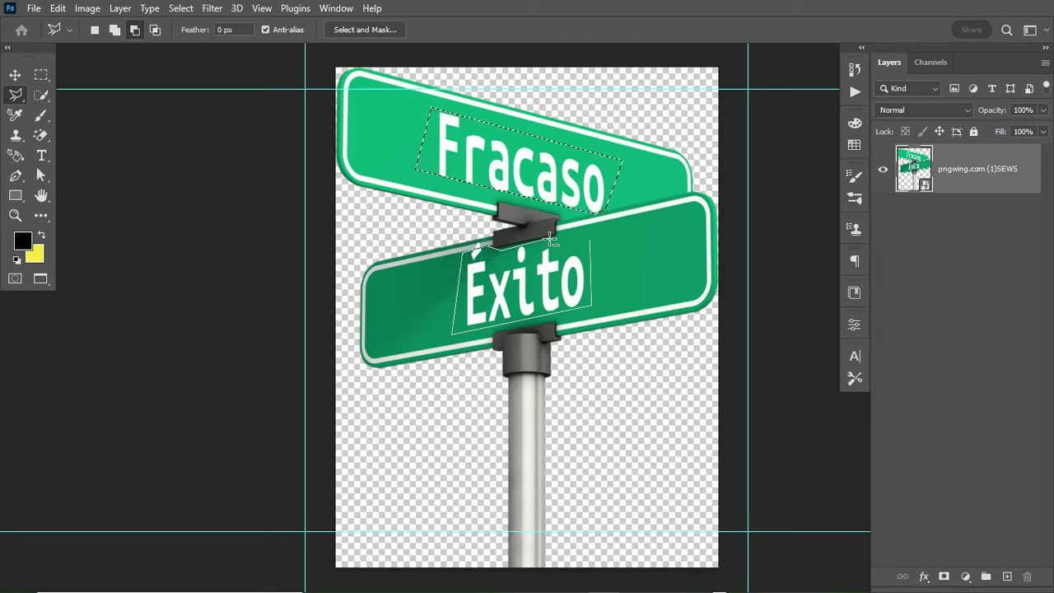
click(591, 241)
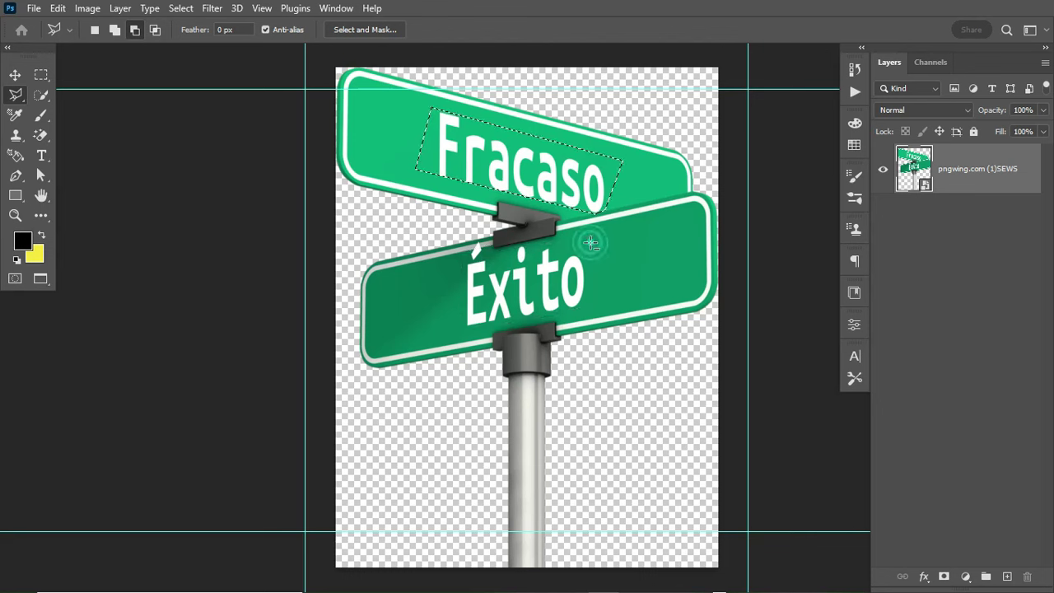
key(alt)
key(shift)
click(589, 244)
click(590, 311)
click(447, 335)
click(451, 257)
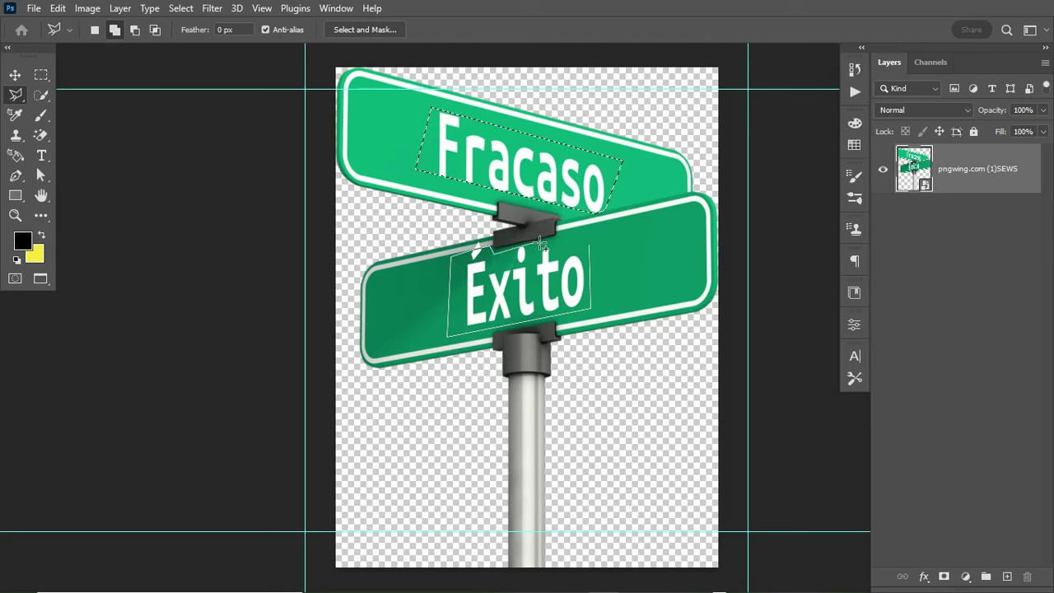
click(587, 244)
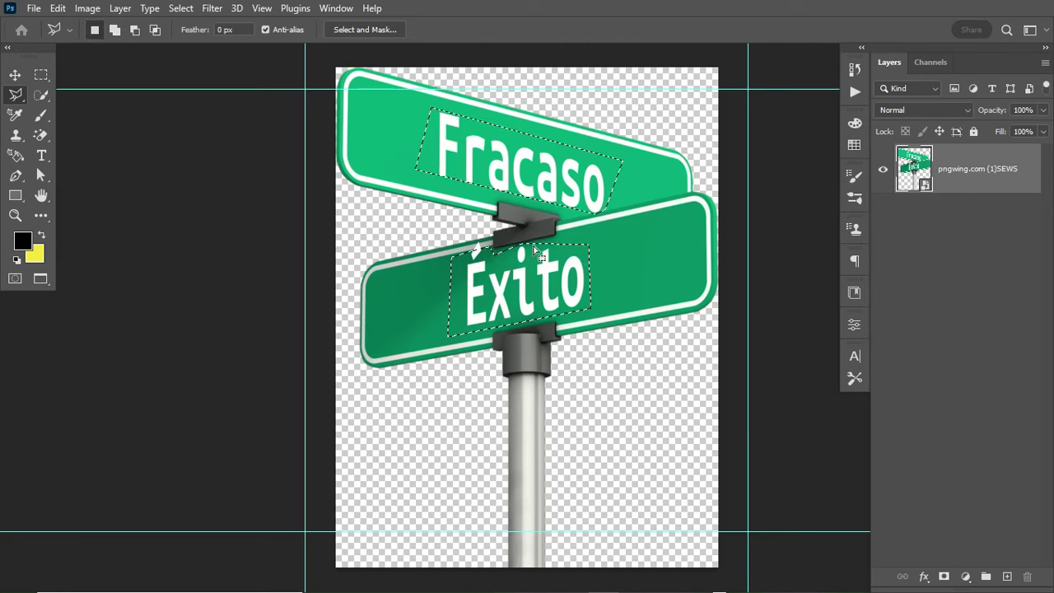
Step: Add the accent above the É to the selection and fit the sign in view
scroll(492, 239, up, 1)
scroll(492, 239, up, 2)
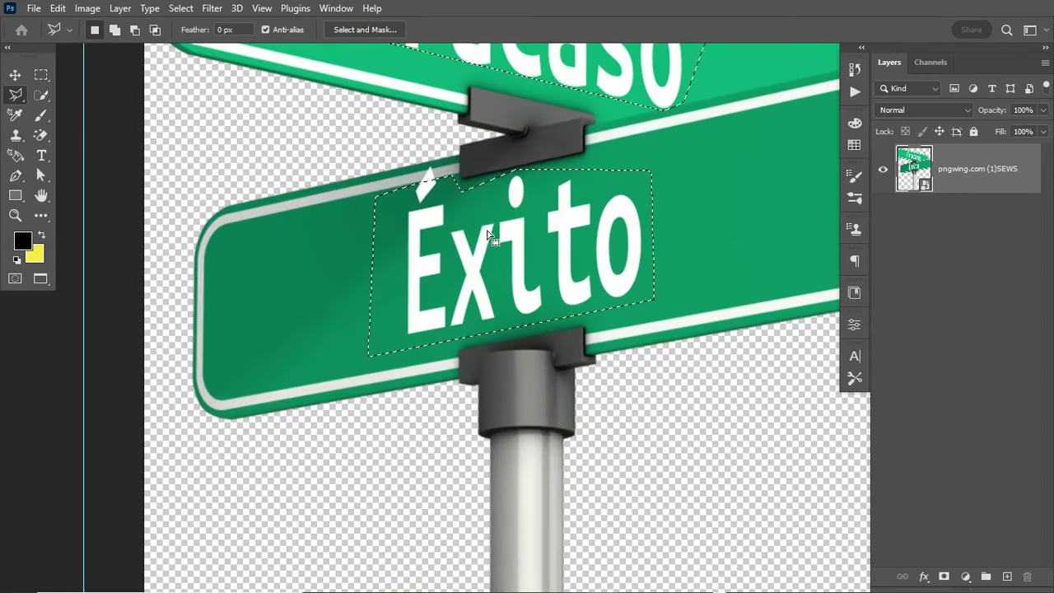
click(420, 162)
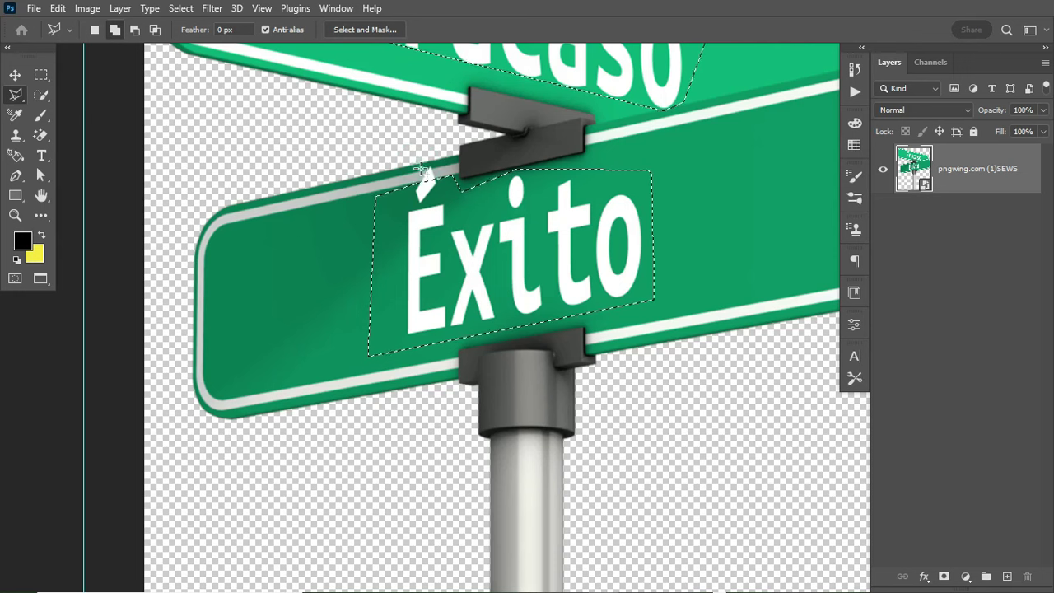
click(441, 160)
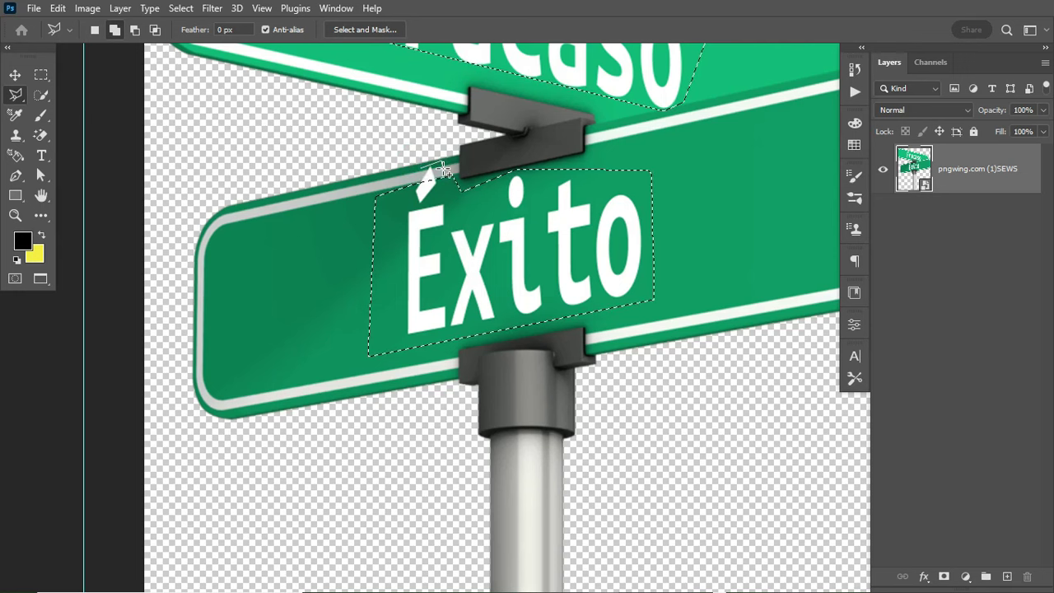
click(429, 171)
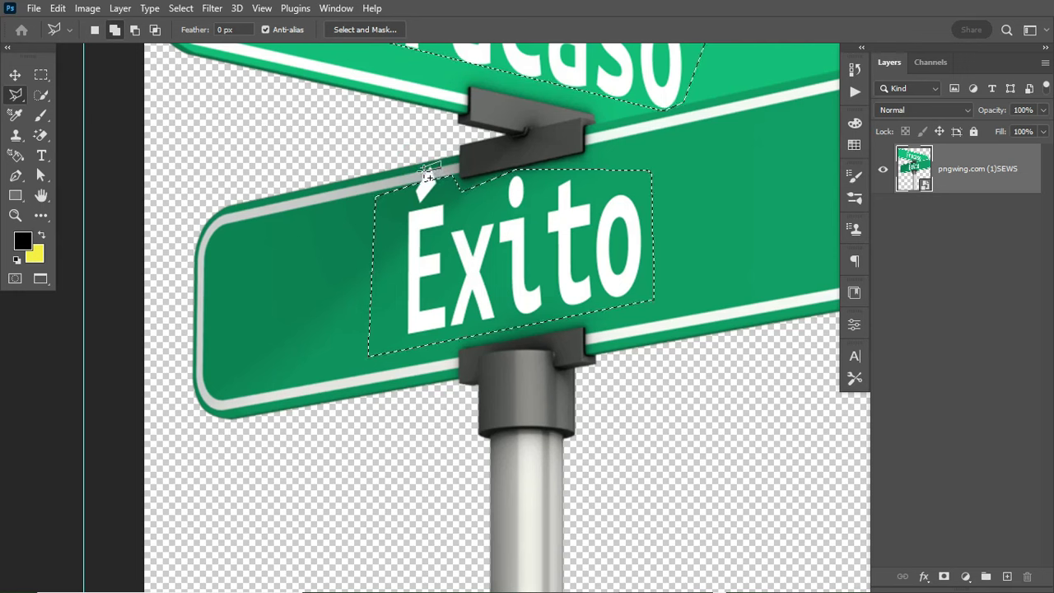
click(424, 174)
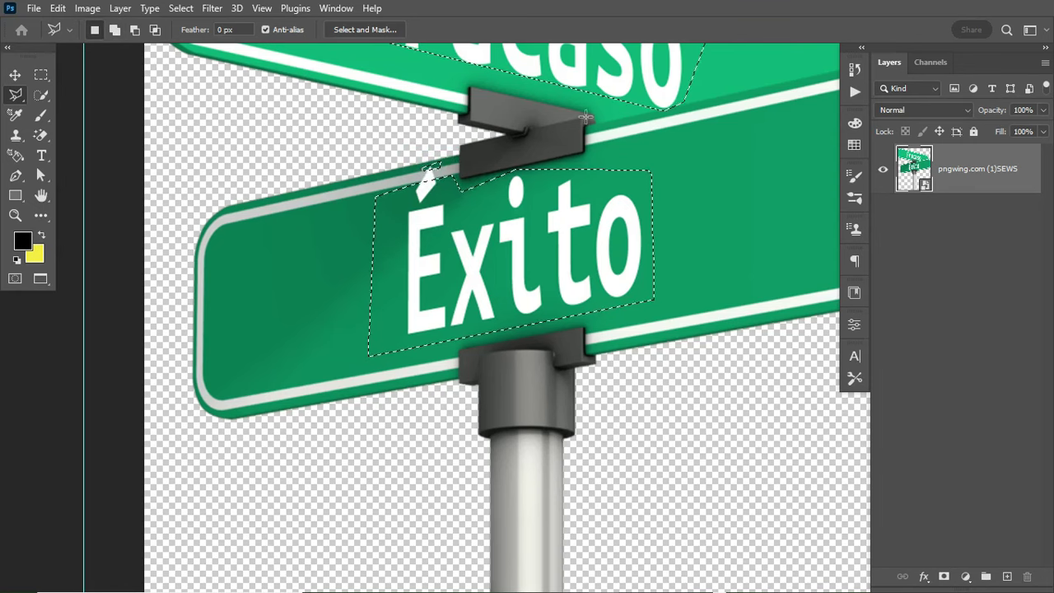
key(ctrl+0)
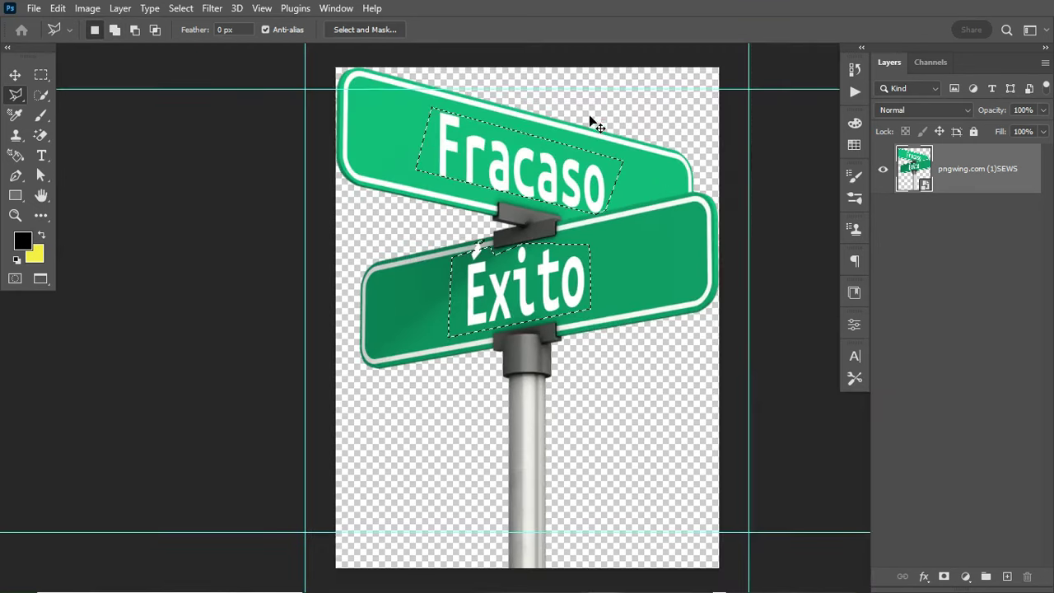
scroll(589, 120, up, 2)
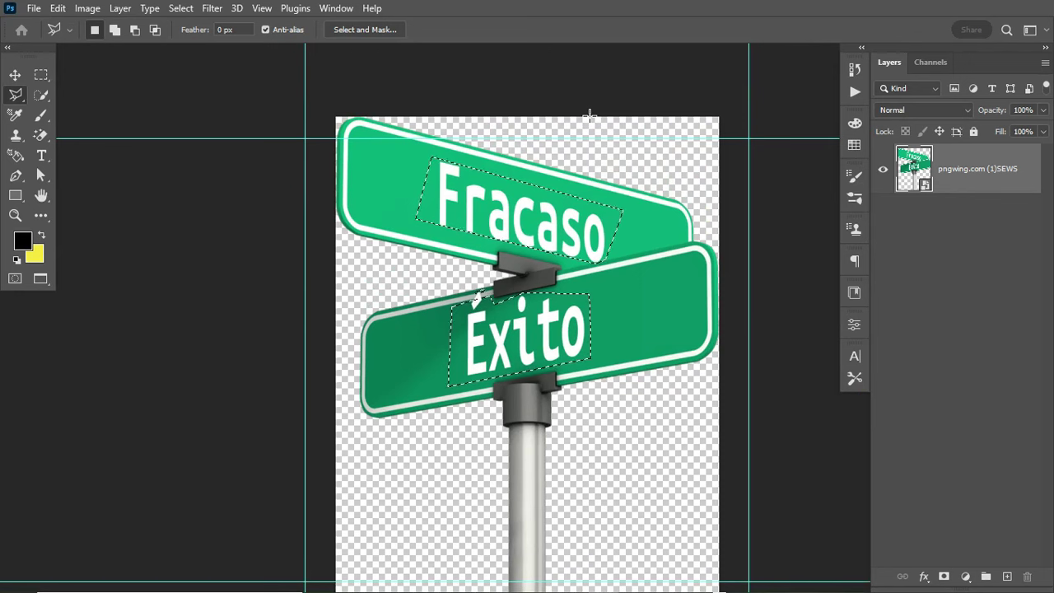
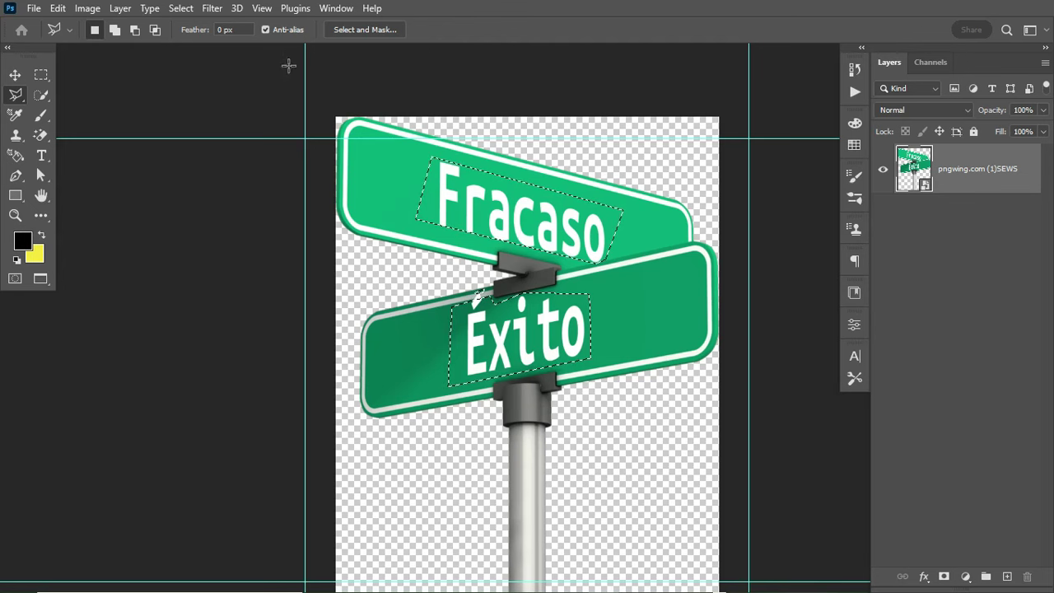
Step: Rasterize the street-sign layer and Content-Aware Fill away 'Fracaso' and 'Éxito' onto a new layer
click(58, 8)
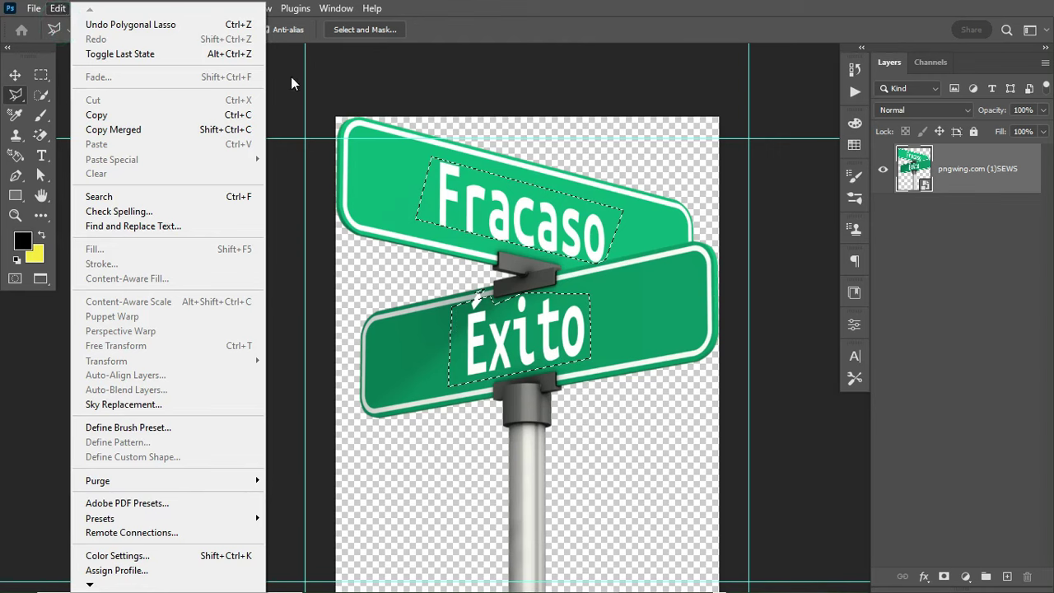
right_click(1034, 170)
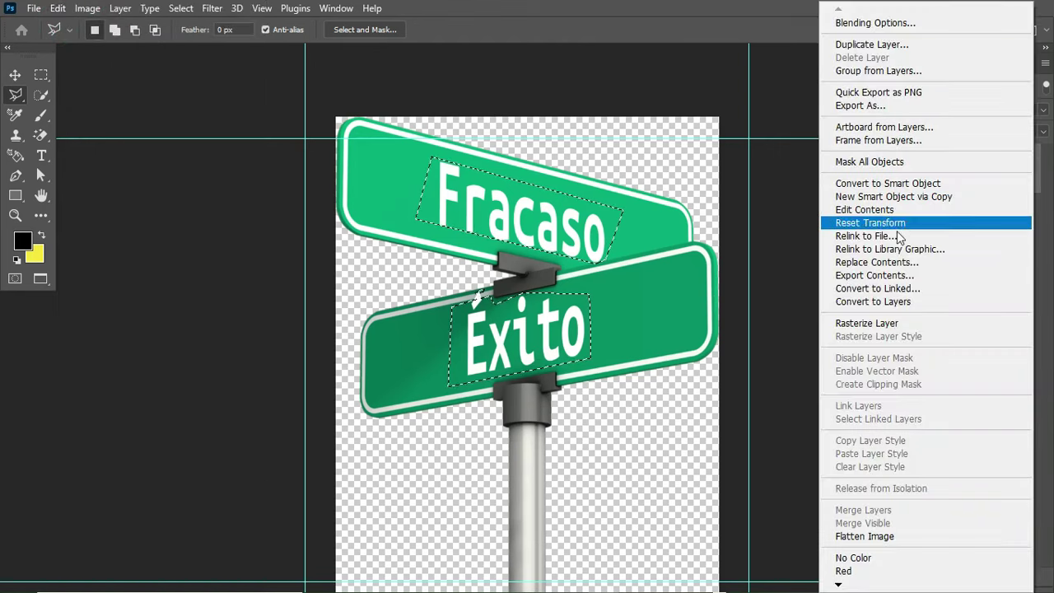
click(878, 325)
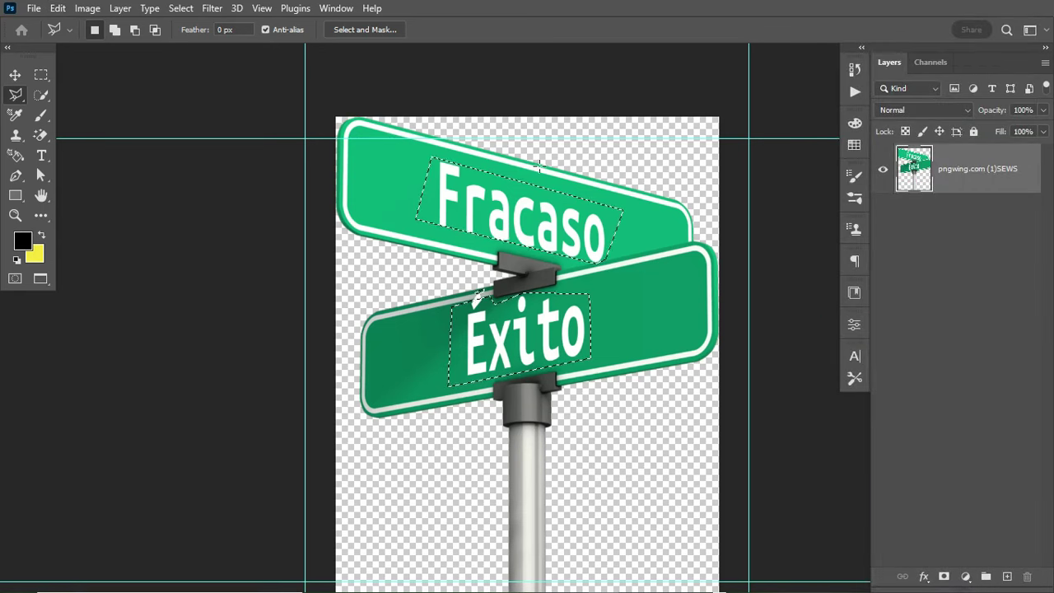
click(55, 11)
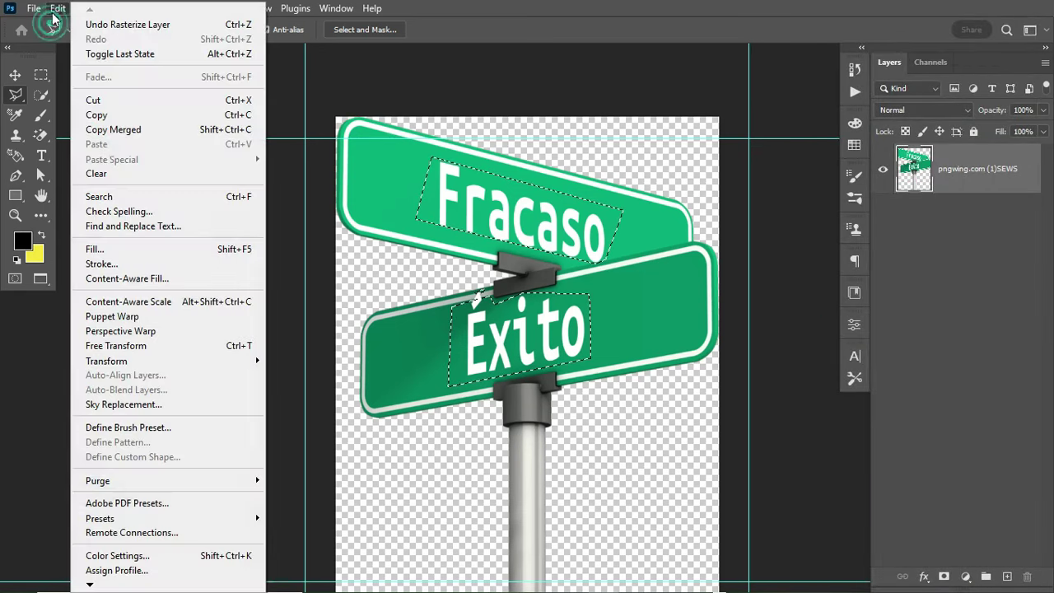
click(181, 281)
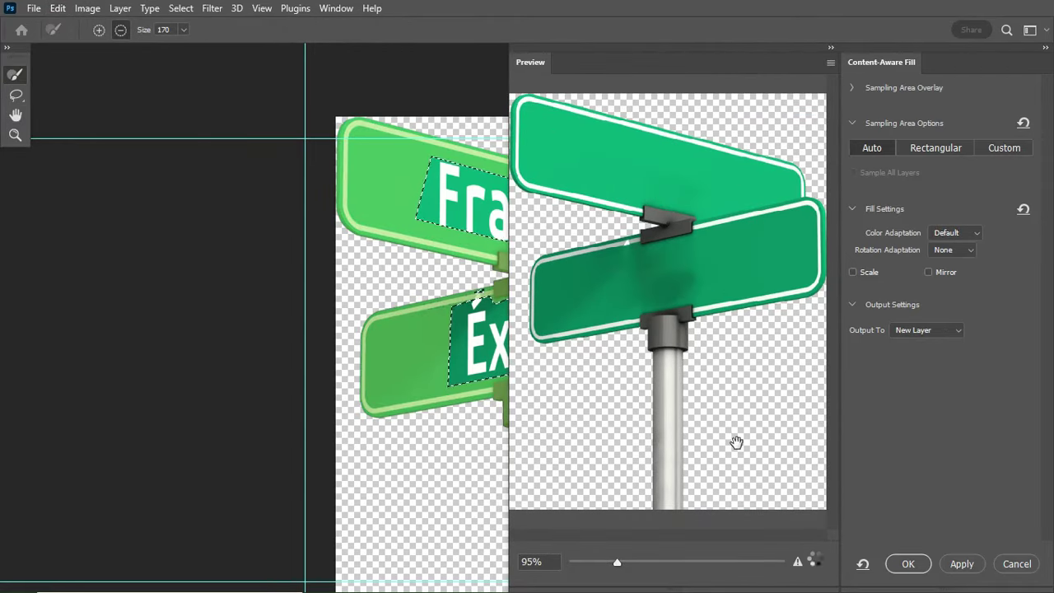
click(909, 565)
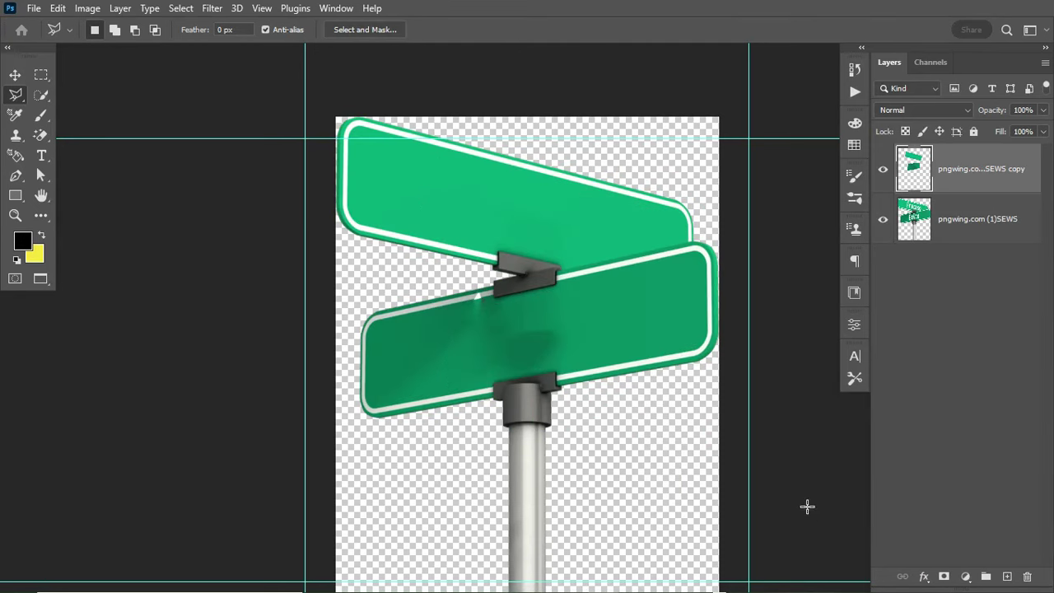
Step: Add a 'VENUE:' text layer, enlarge it and change its font
key(v)
scroll(823, 477, down, 2)
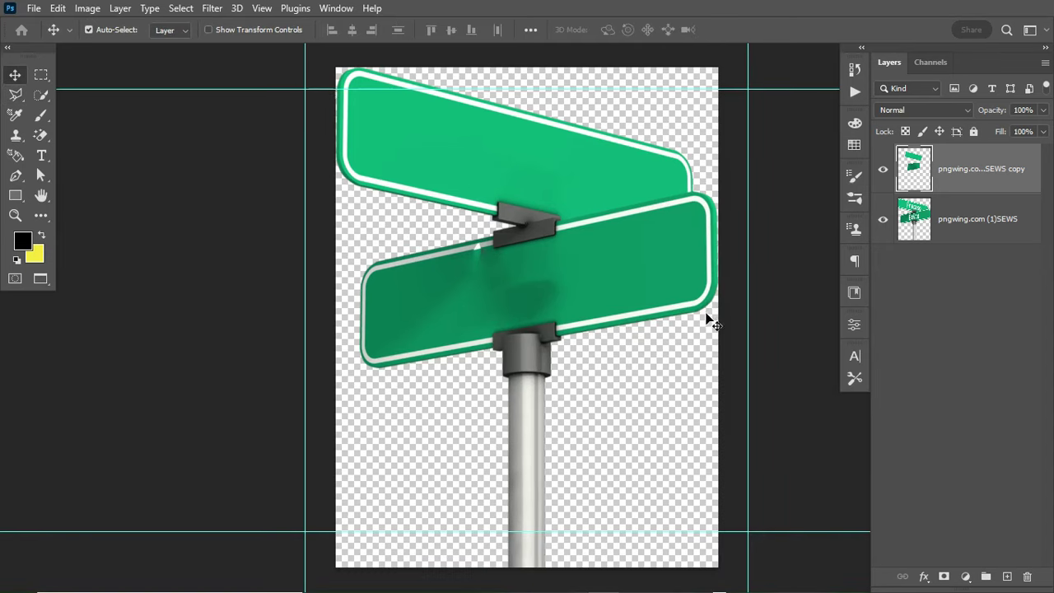
click(41, 156)
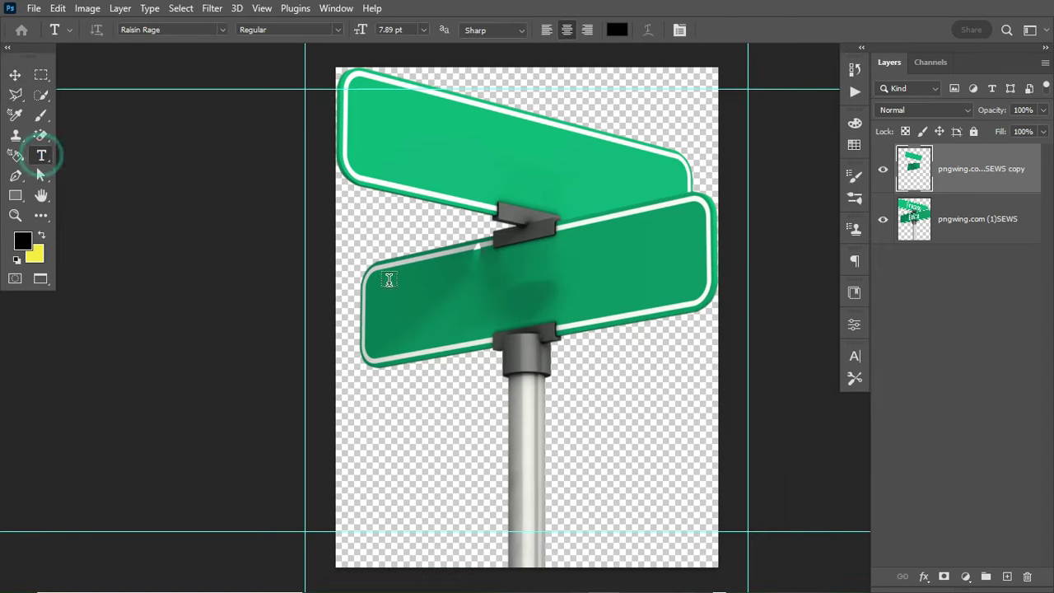
click(404, 304)
key(BackSpace)
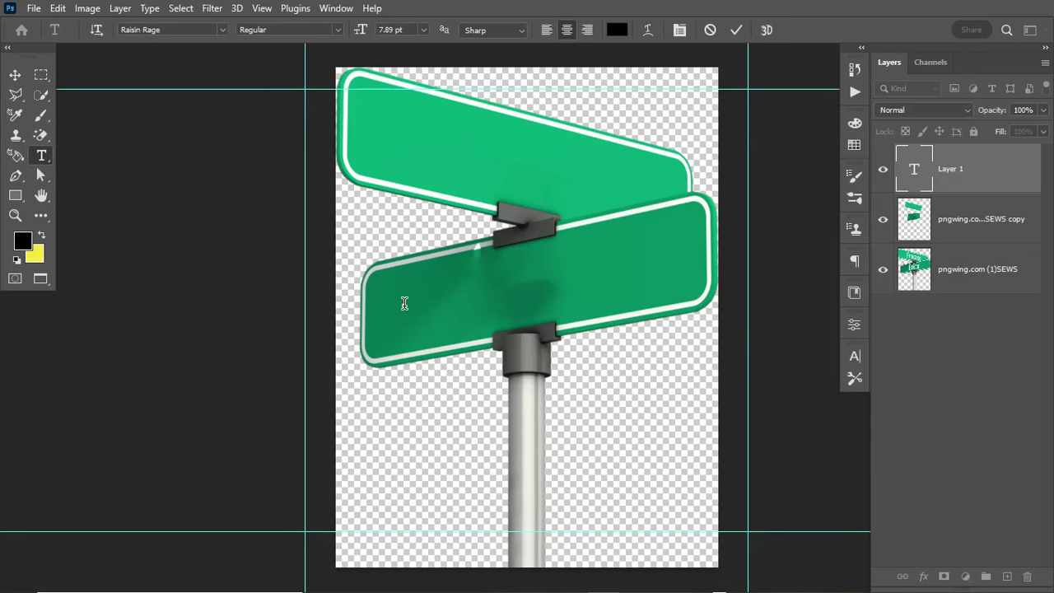
text(VENUE:)
drag(416, 306, 623, 367)
key(ctrl+Return)
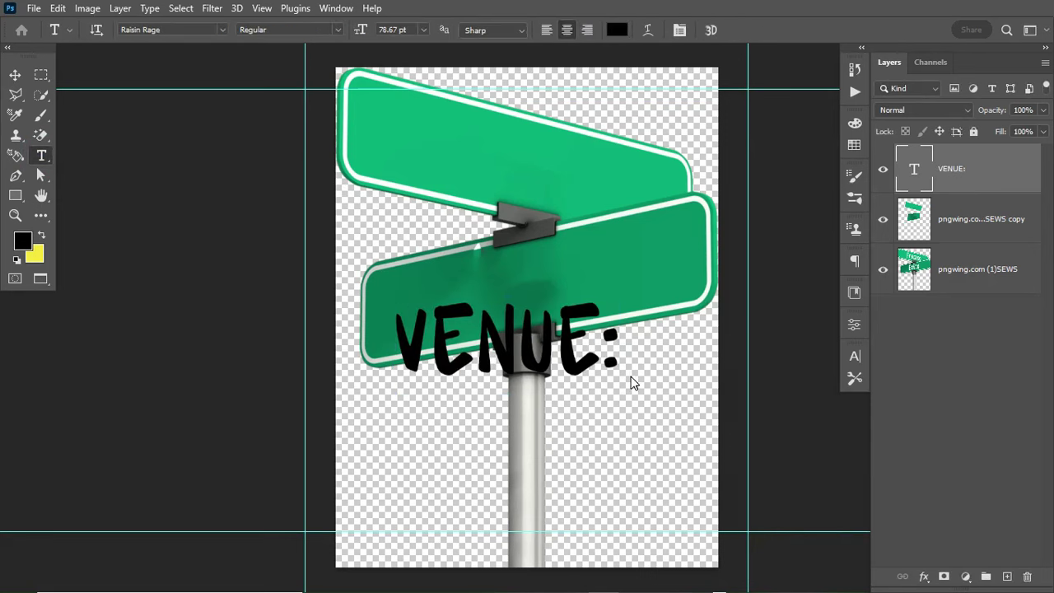
click(855, 355)
click(720, 373)
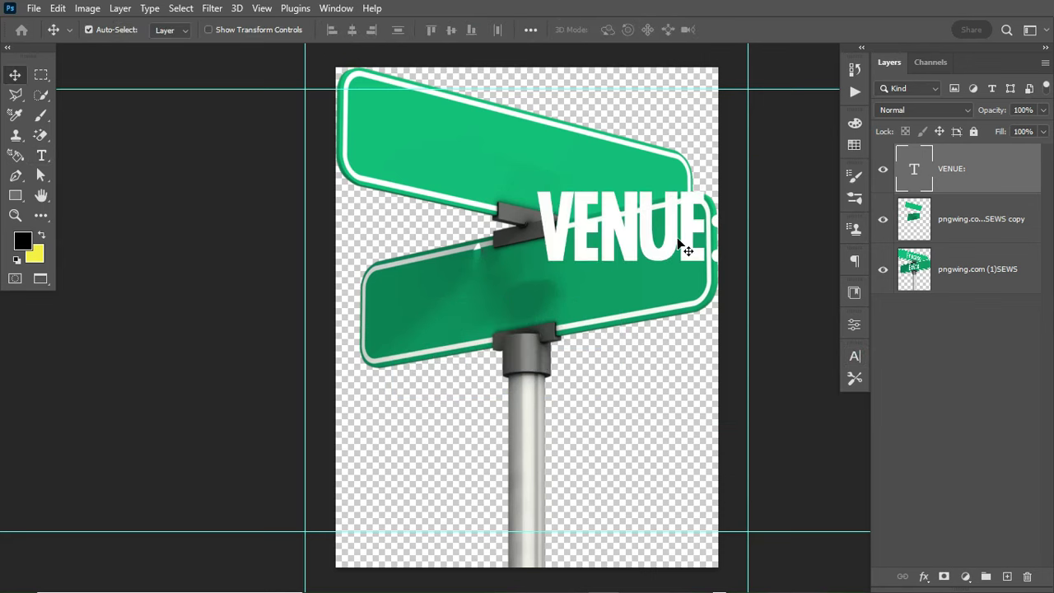
Step: Rotate 'VENUE:' to the upper sign's tilt there, and drag a copy onto the lower sign
drag(678, 240, 584, 185)
key(ctrl+t)
drag(642, 216, 577, 213)
drag(638, 238, 641, 243)
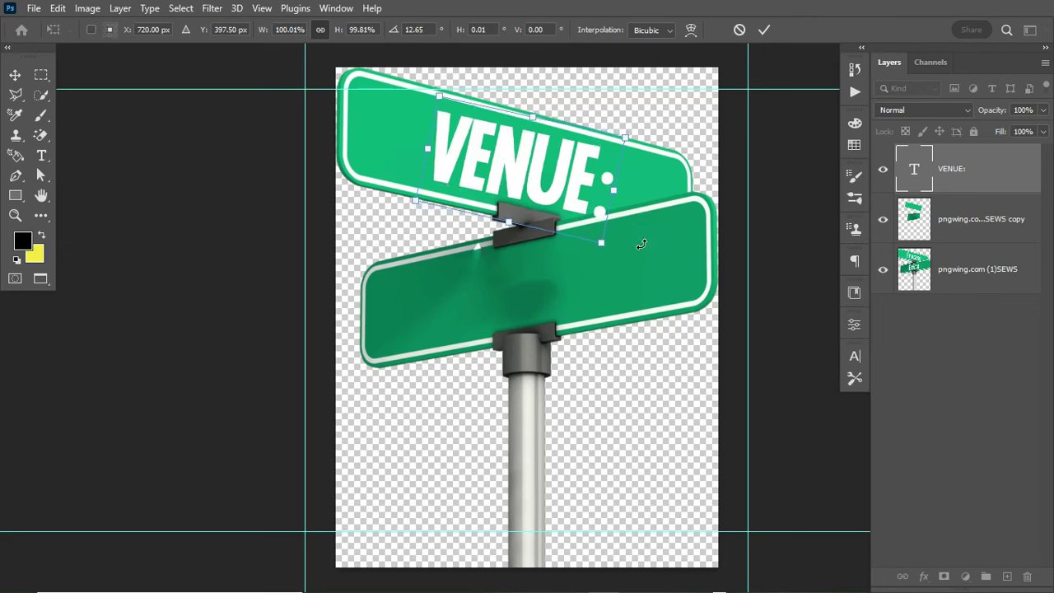
key(Return)
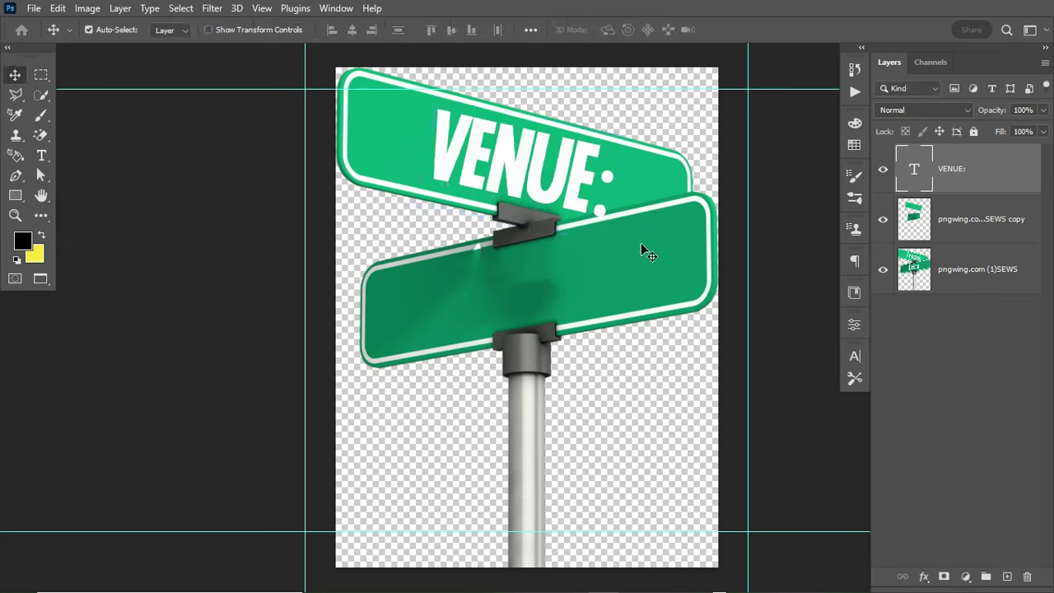
key(Left)
key(Left)
key(Left)
key(Left)
key(Left)
key(Left)
key(Left)
key(Left)
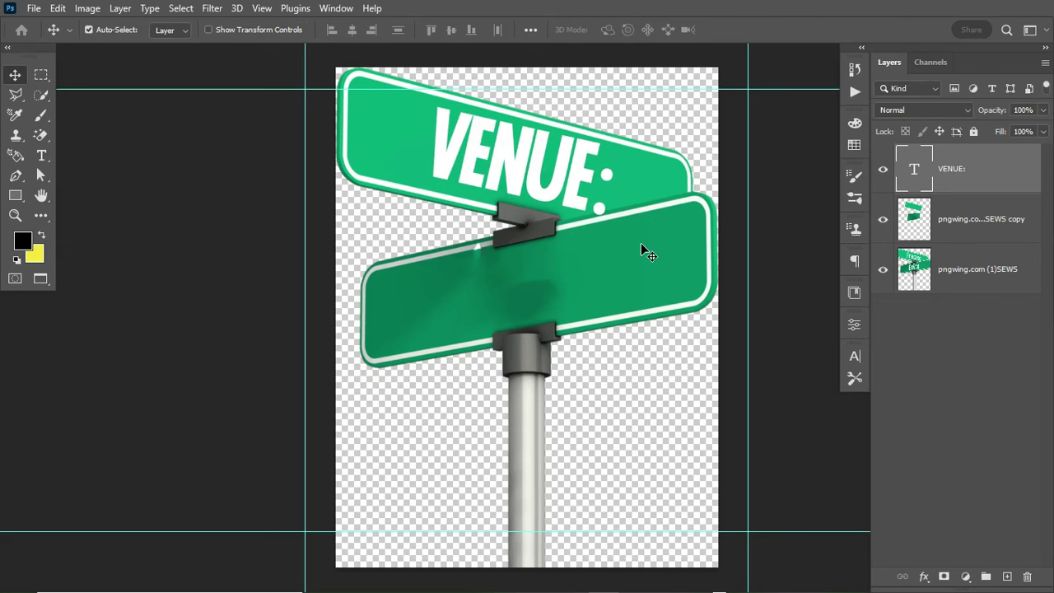
key(Right)
key(Right)
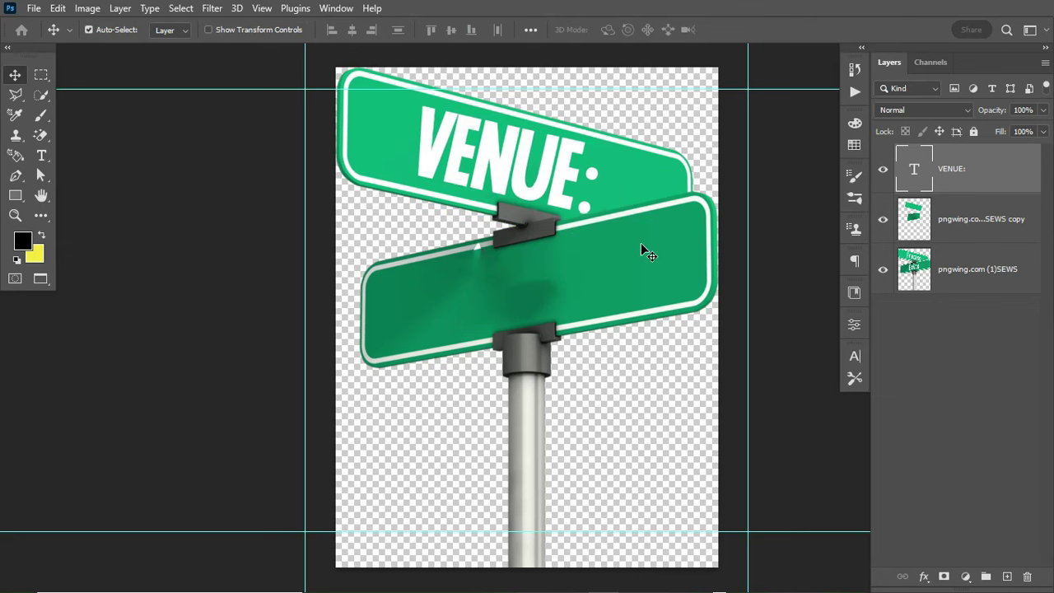
drag(563, 188, 584, 348)
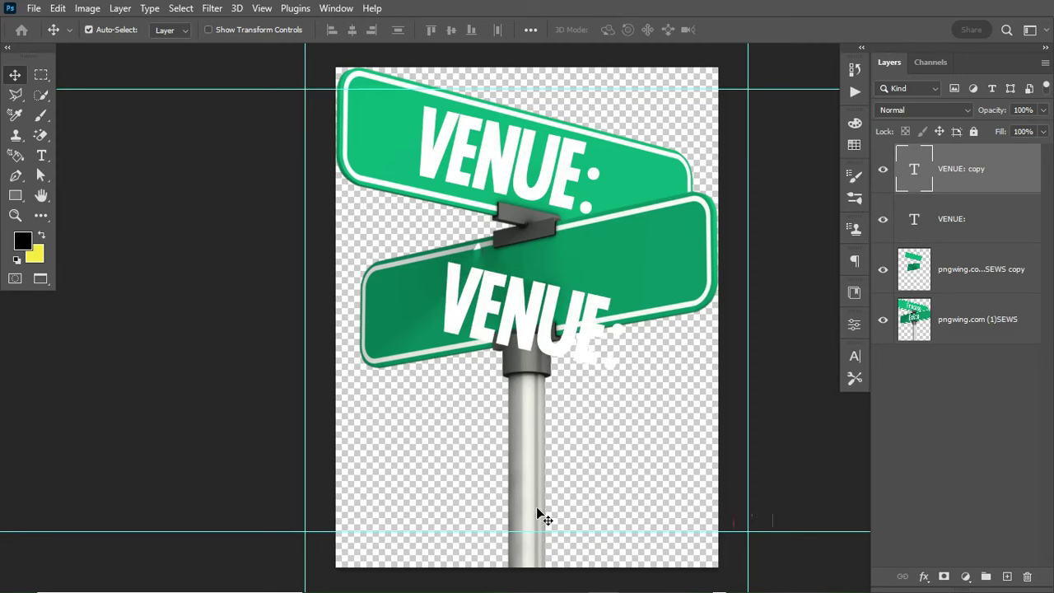
Step: Replace the lower 'VENUE:' copy with the pasted 'LUCIANO HOTEL / BARNAWA, KADUNA' address
key(t)
click(484, 305)
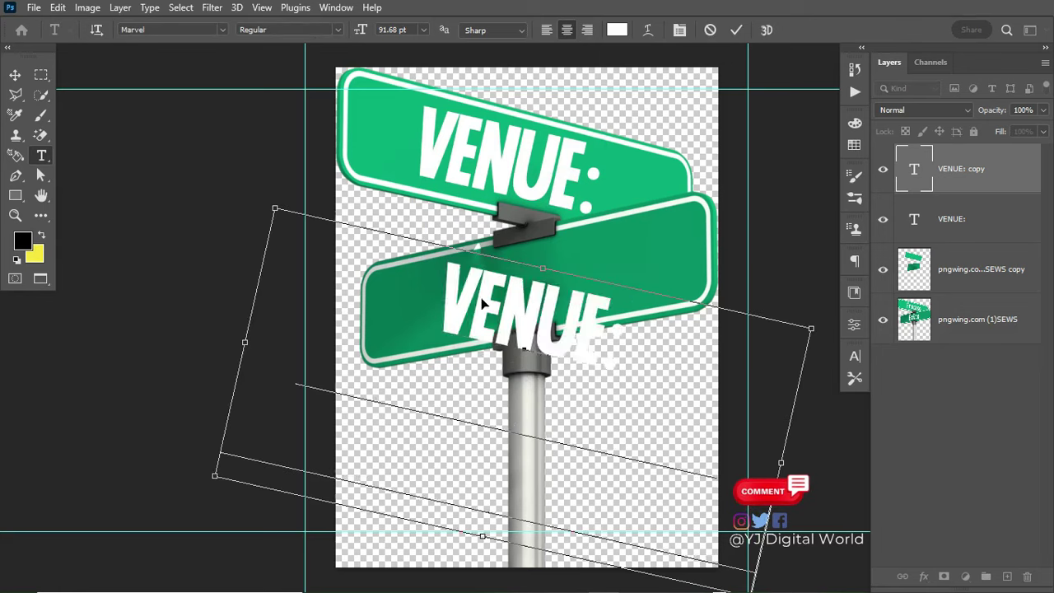
key(ctrl+a)
text(LUCIANO HOTEL NAWA, KADUNA)
key(ctrl+Return)
Step: Scale down, move and tilt the address text to fit along the lower sign
key(ctrl+t)
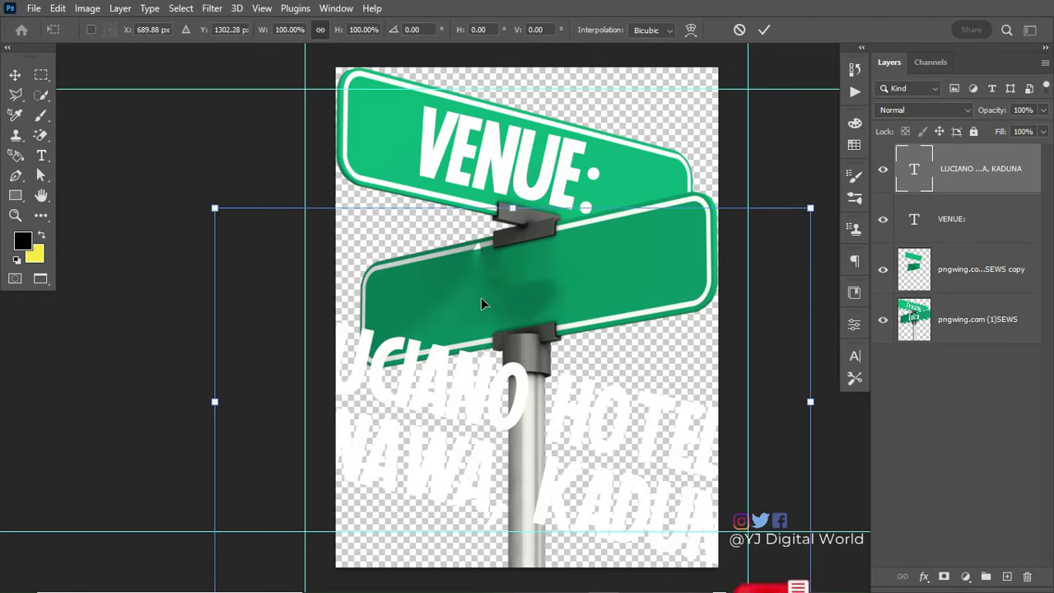
drag(808, 205, 599, 343)
drag(504, 494, 619, 275)
drag(717, 250, 679, 178)
drag(592, 320, 605, 288)
drag(757, 287, 666, 307)
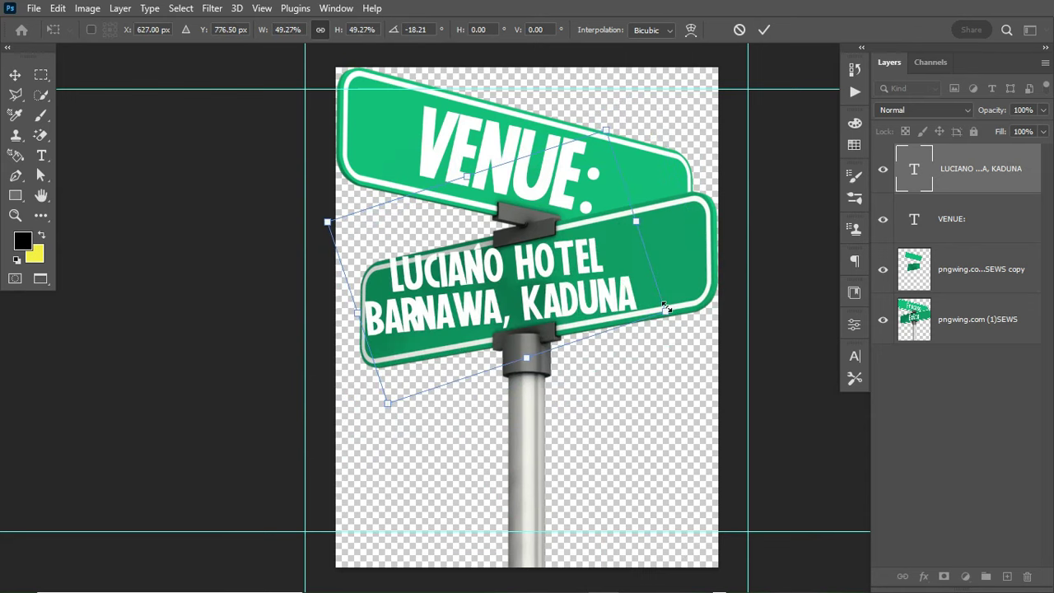
drag(571, 278, 605, 276)
drag(728, 319, 631, 291)
key(Return)
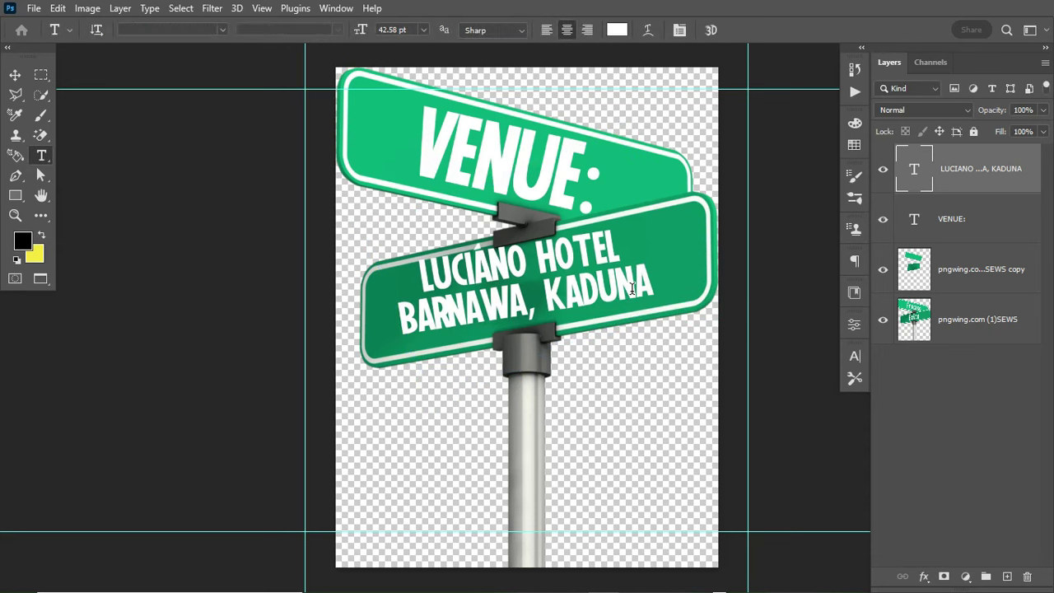
Step: Fine-tune the address text's rotation on the lower sign
key(v)
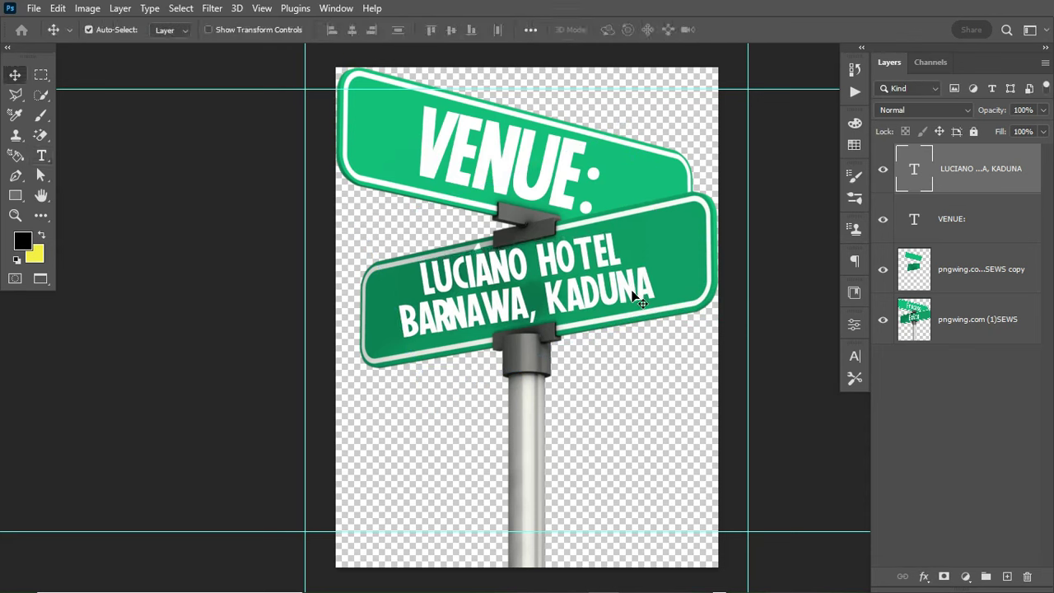
key(ctrl+t)
mouse_move(673, 287)
mouse_down()
mouse_move(673, 272)
mouse_move(673, 281)
mouse_up()
key(Return)
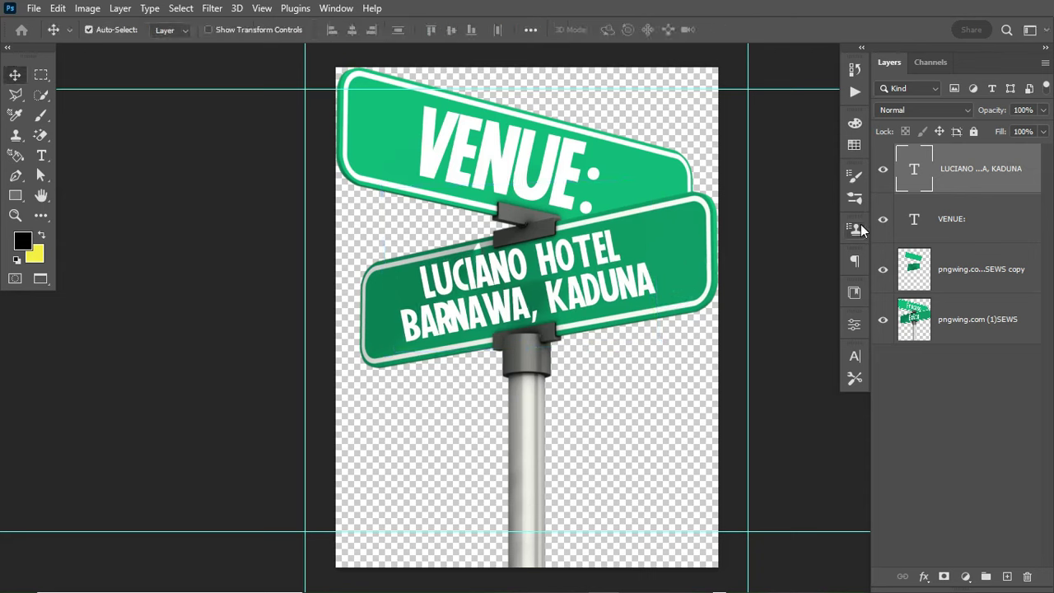
Step: Color the LUCIANO HOTEL address with the yellow swatch after briefly trying cyan
click(853, 144)
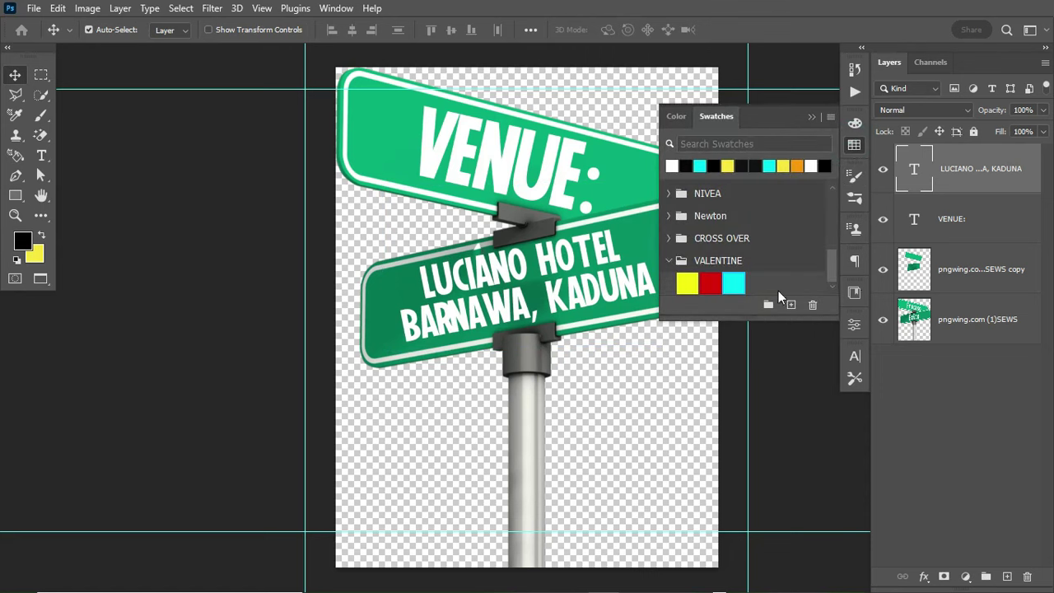
click(733, 279)
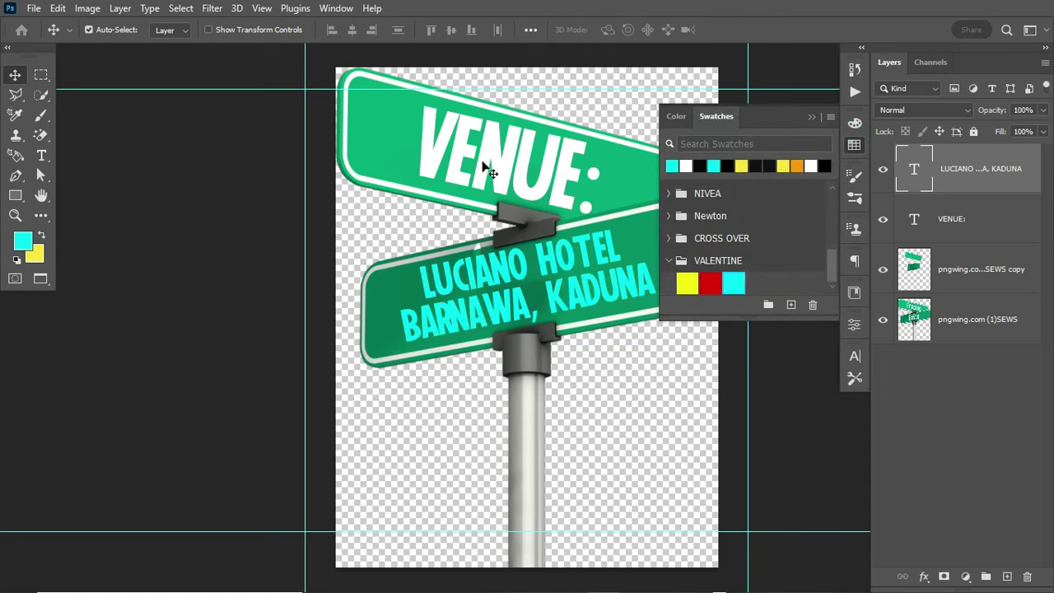
click(811, 118)
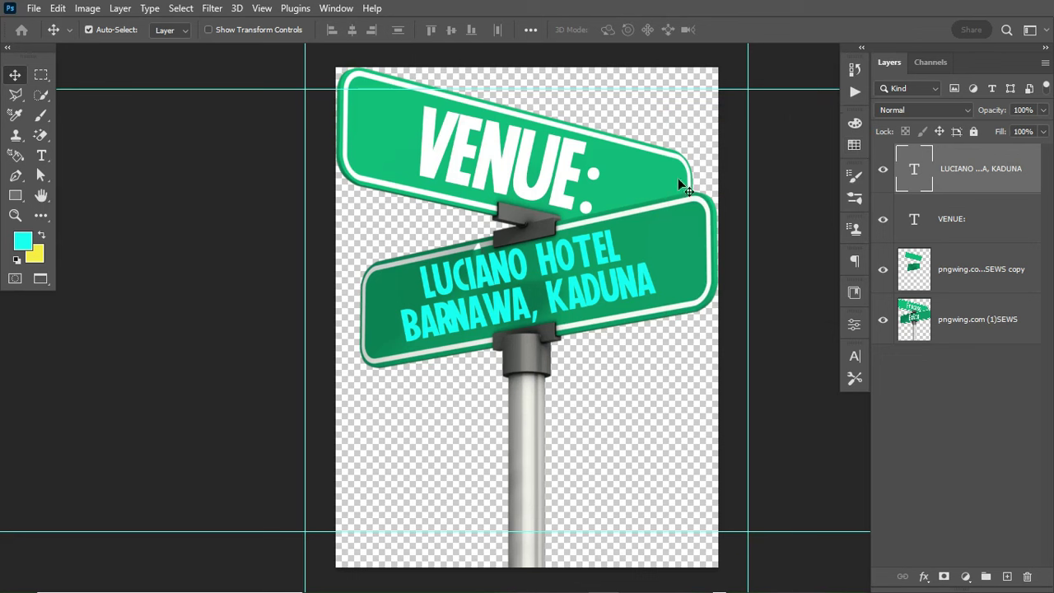
key(ctrl)
click(855, 146)
click(688, 283)
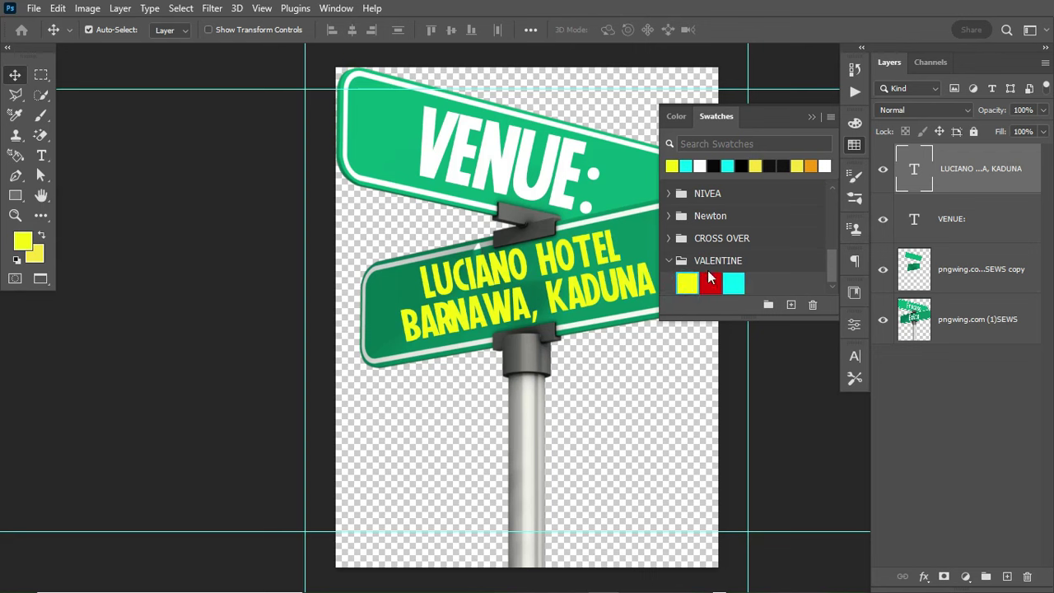
click(811, 117)
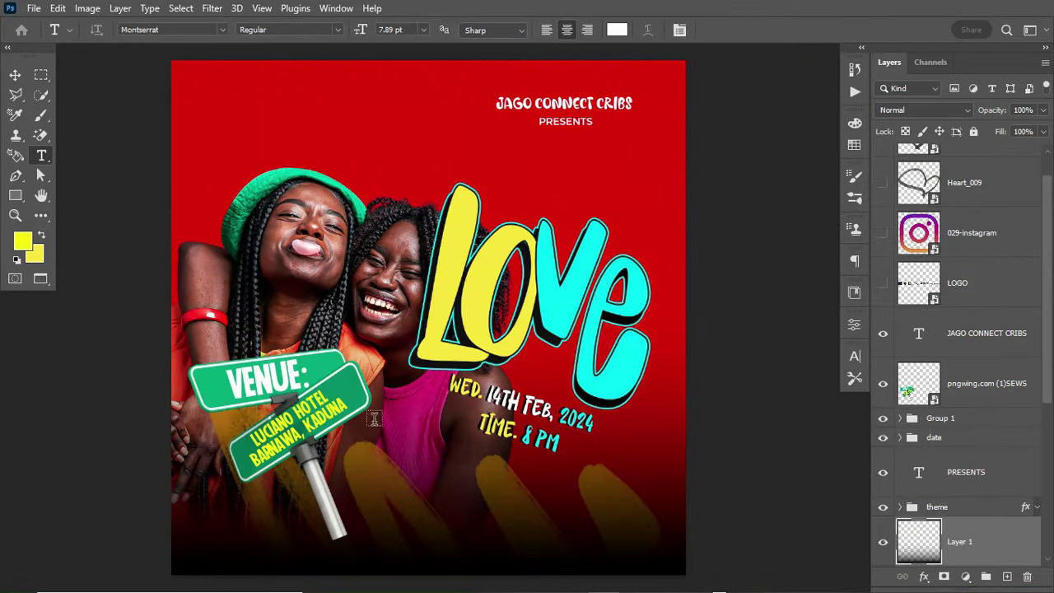
Step: Show guides and paste the booking contact text near the flyer's bottom, nudged right and down
key(ctrl+semicolon)
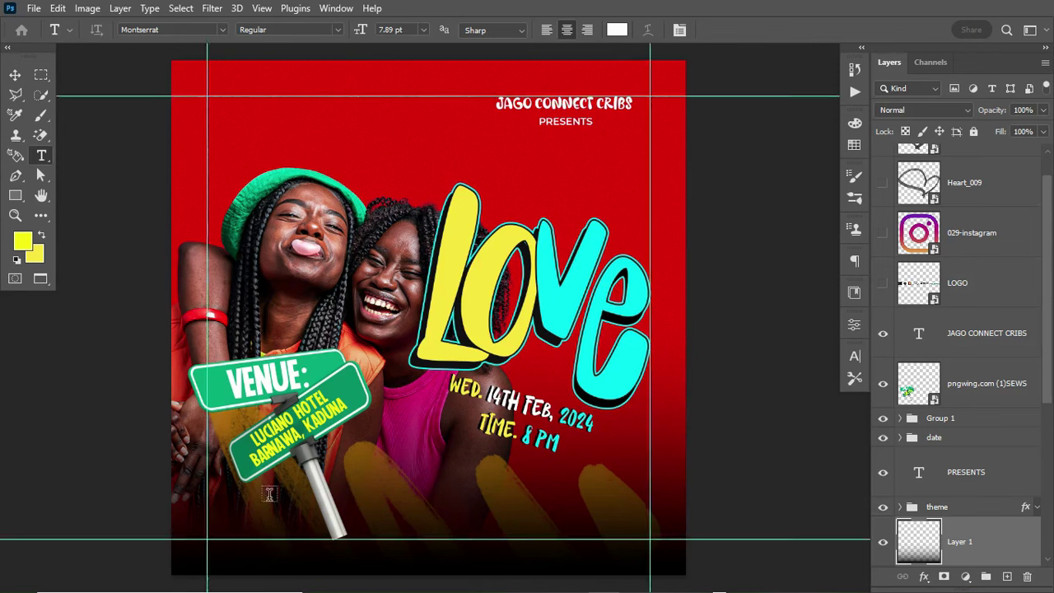
click(230, 509)
key(ctrl+v)
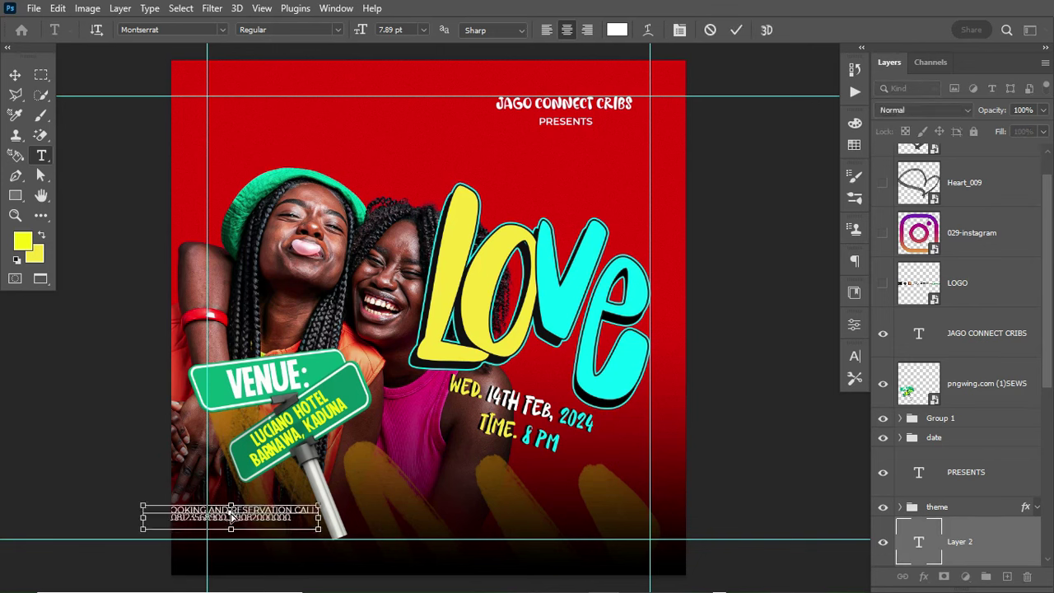
key(ctrl+Return)
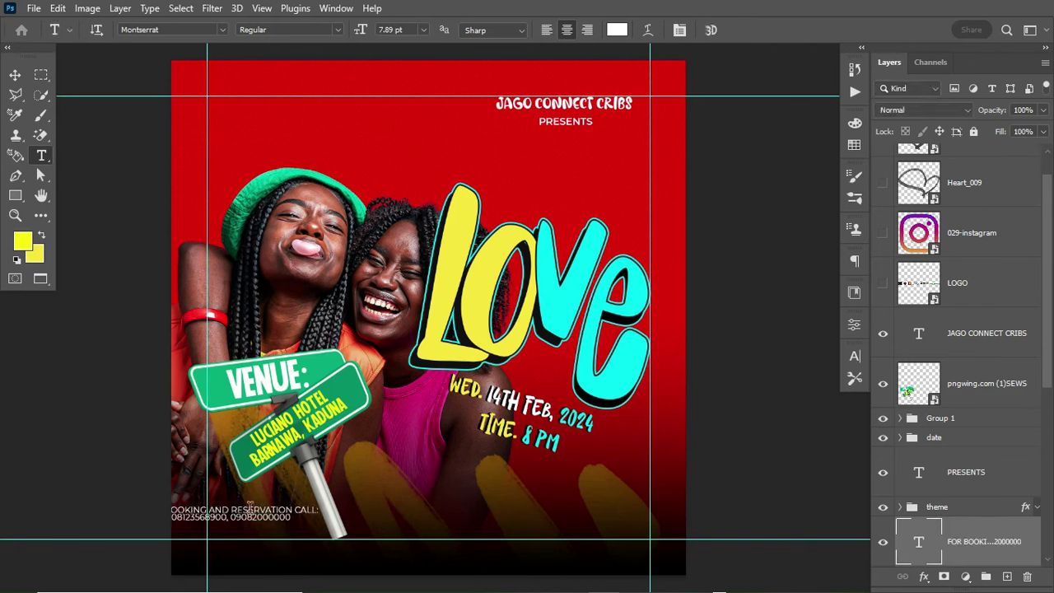
key(ctrl+t)
drag(286, 517, 354, 527)
key(Return)
Step: Delete the booking line, leaving only the phone numbers, enlarged to about 159%
key(t)
drag(213, 520, 419, 513)
key(ctrl+c)
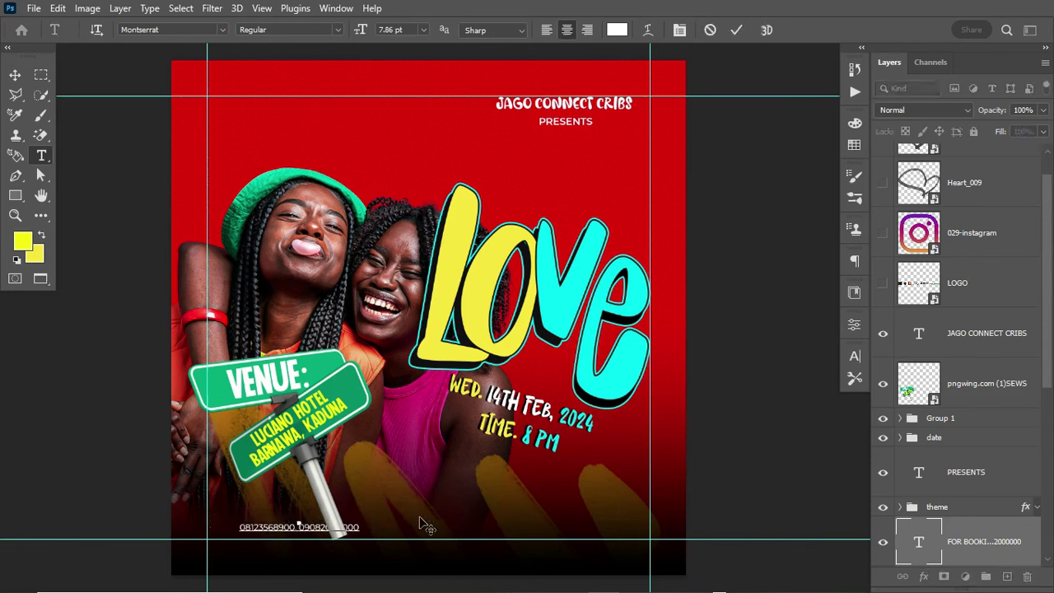
key(BackSpace)
key(ctrl+Return)
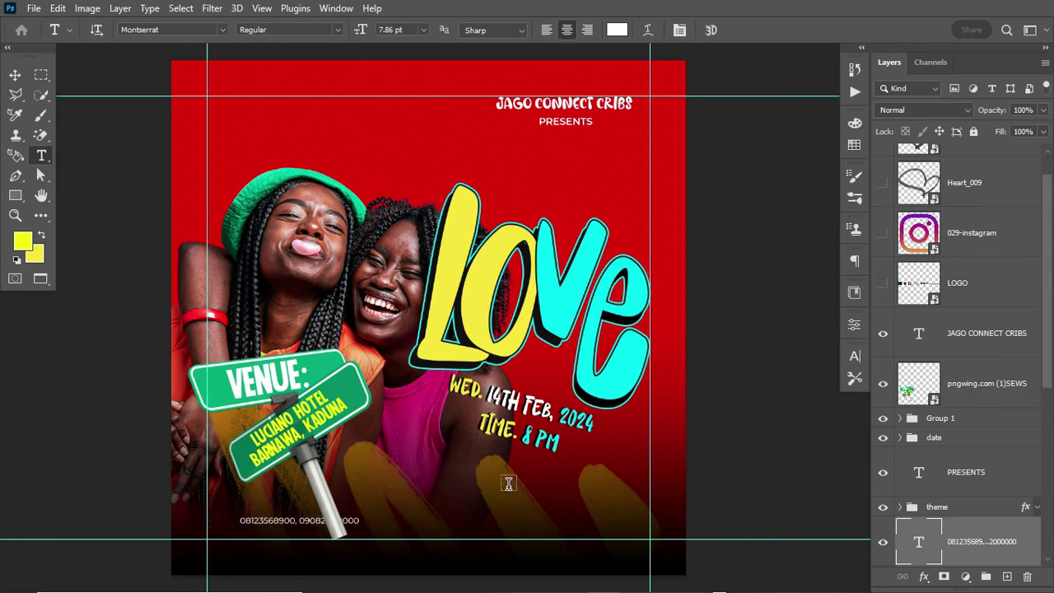
key(ctrl+t)
drag(361, 527, 396, 535)
key(Return)
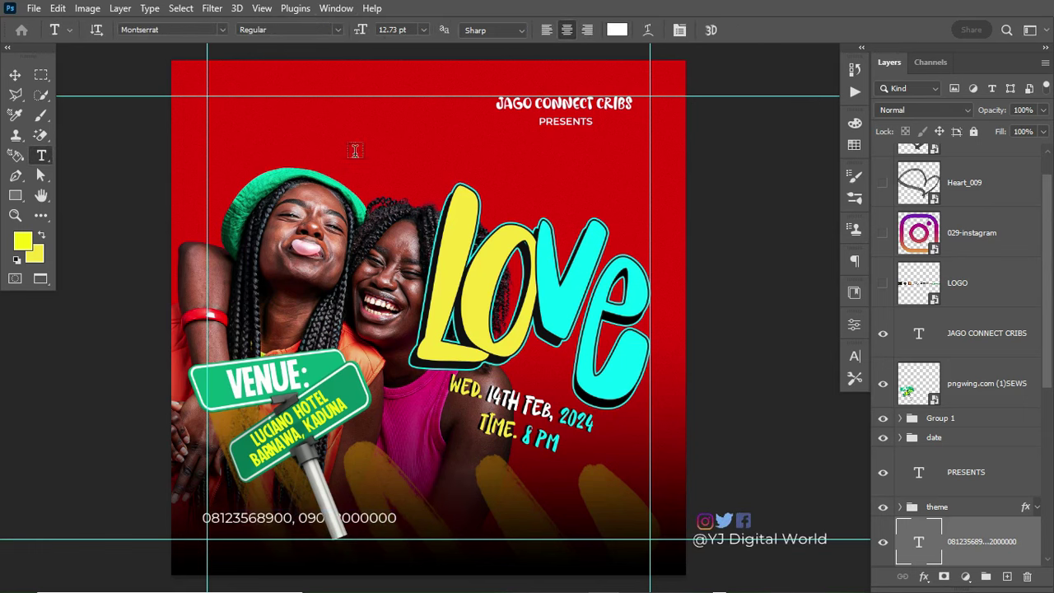
Step: Make the phone numbers ExtraBold, shrink them slightly, and stack them above pngwing.com
click(336, 26)
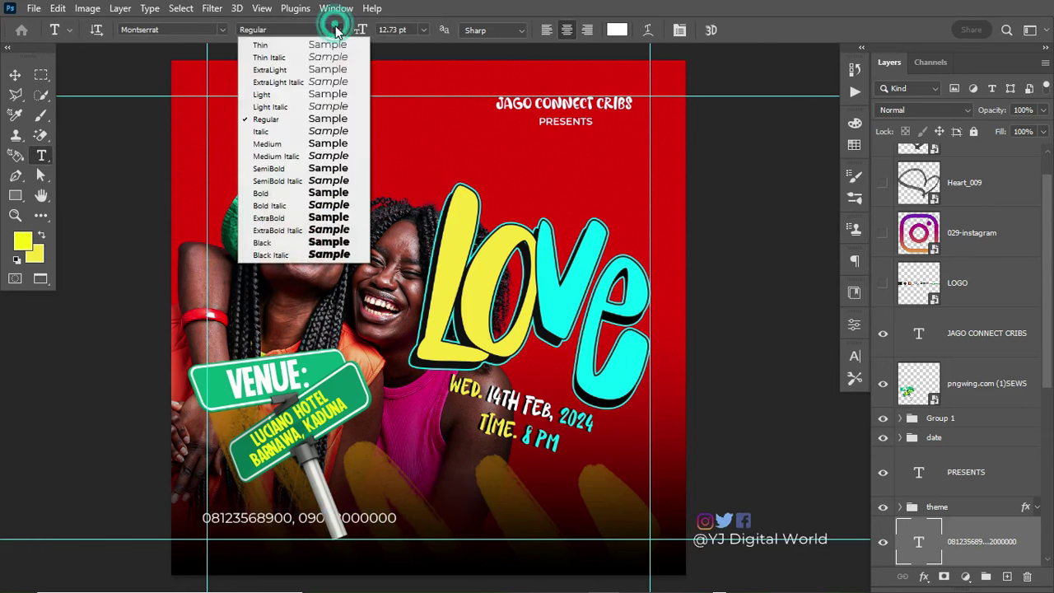
click(323, 217)
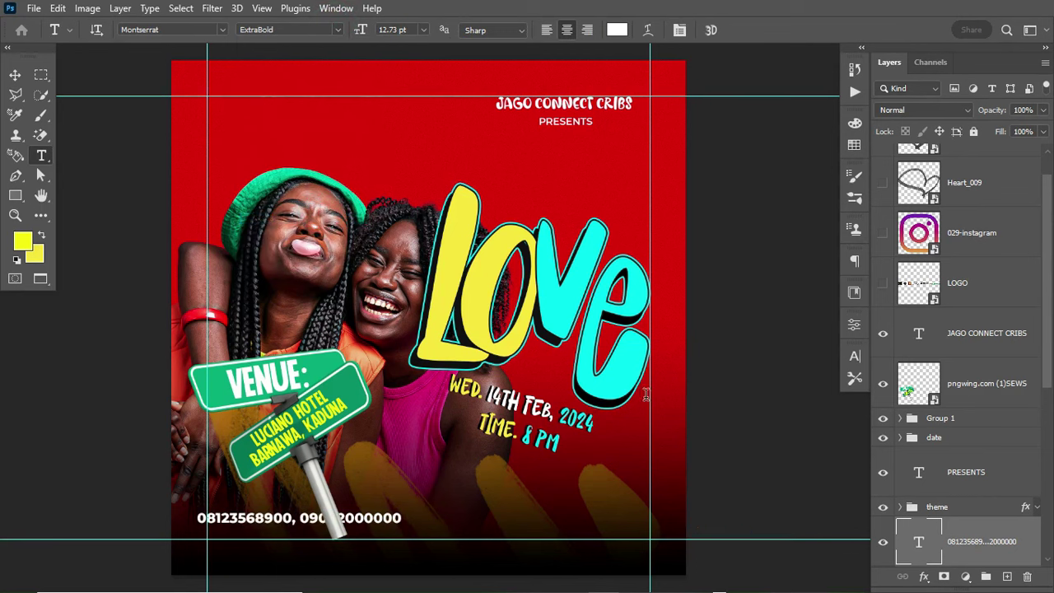
key(ctrl+t)
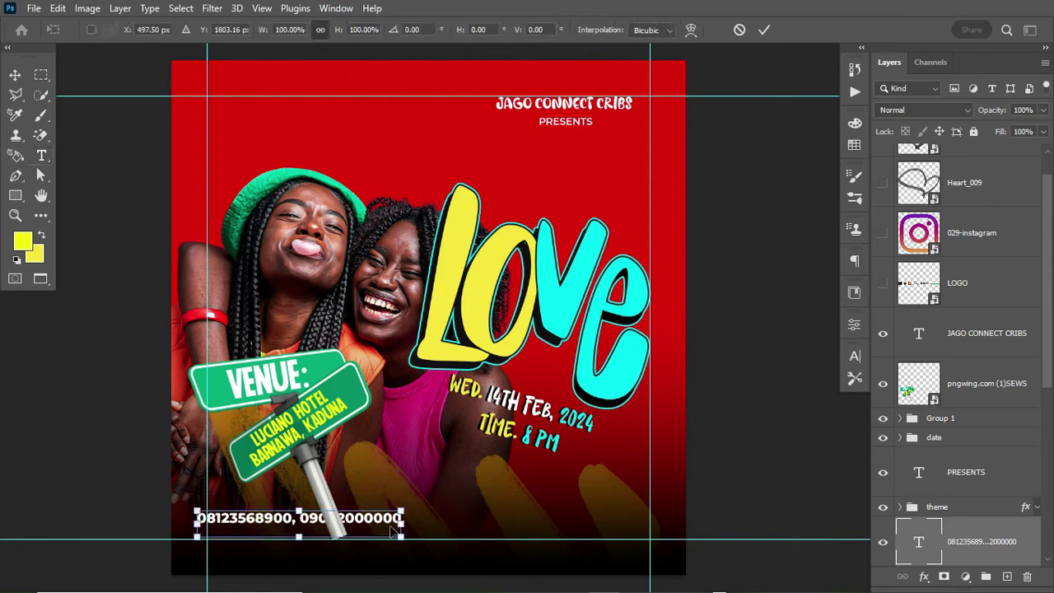
drag(398, 537, 388, 534)
key(Return)
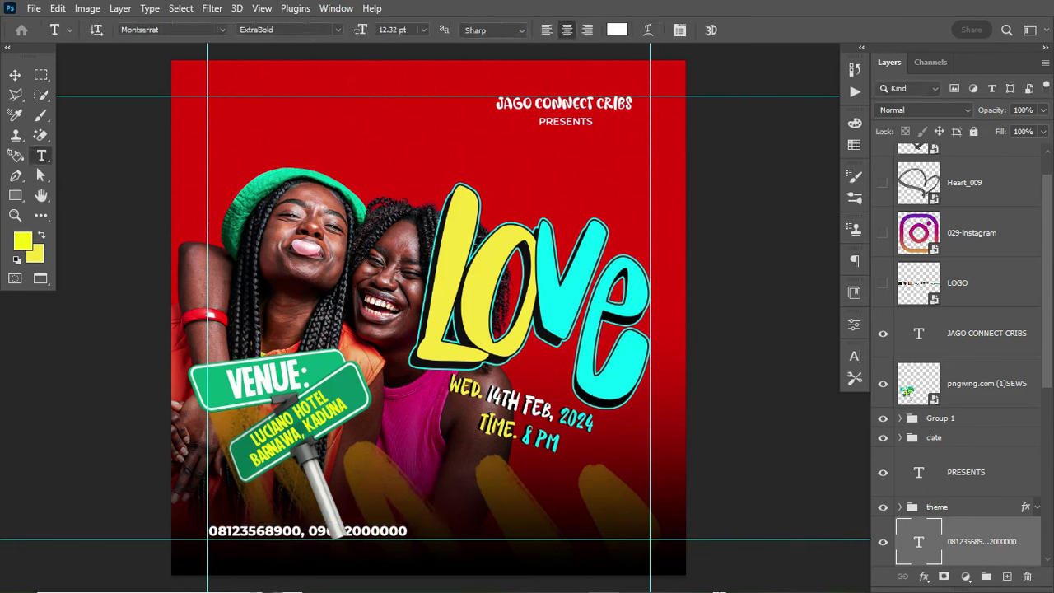
drag(961, 559, 957, 350)
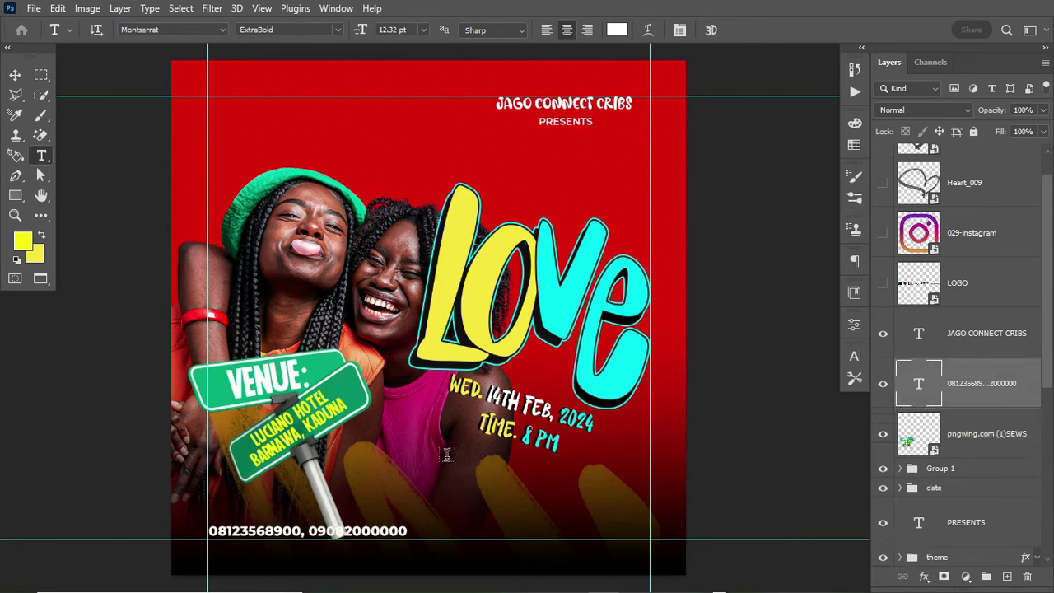
Step: Add the 'FOR BOOKING AND RESERVATION CALL:' line in LegeroAlt, colored with Love's sampled yellow
click(337, 494)
key(ctrl+v)
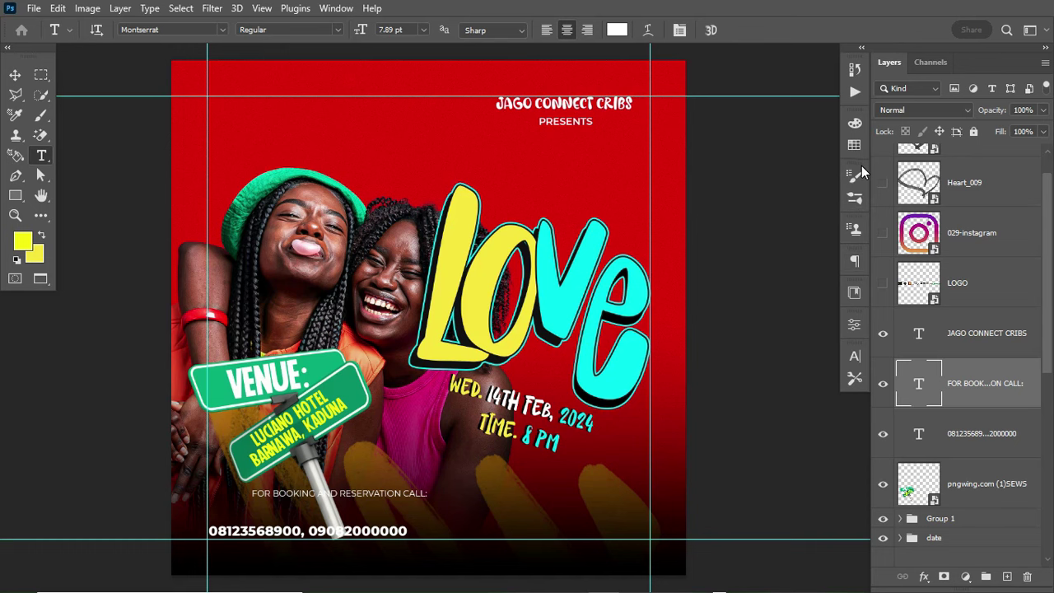
click(854, 354)
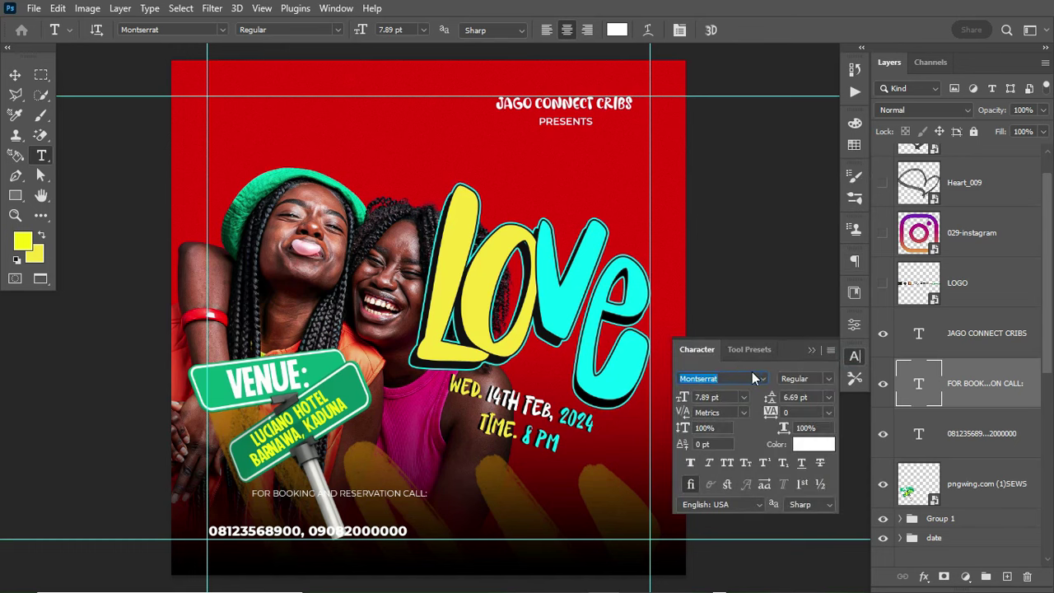
text(light)
key(BackSpace)
key(BackSpace)
key(BackSpace)
key(BackSpace)
key(BackSpace)
text(EG)
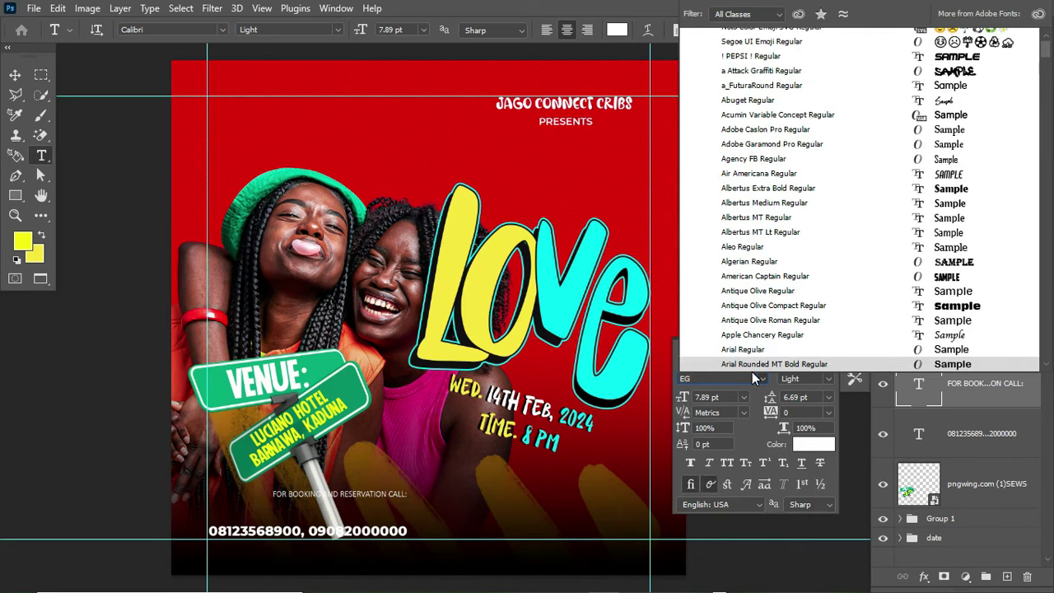
click(772, 470)
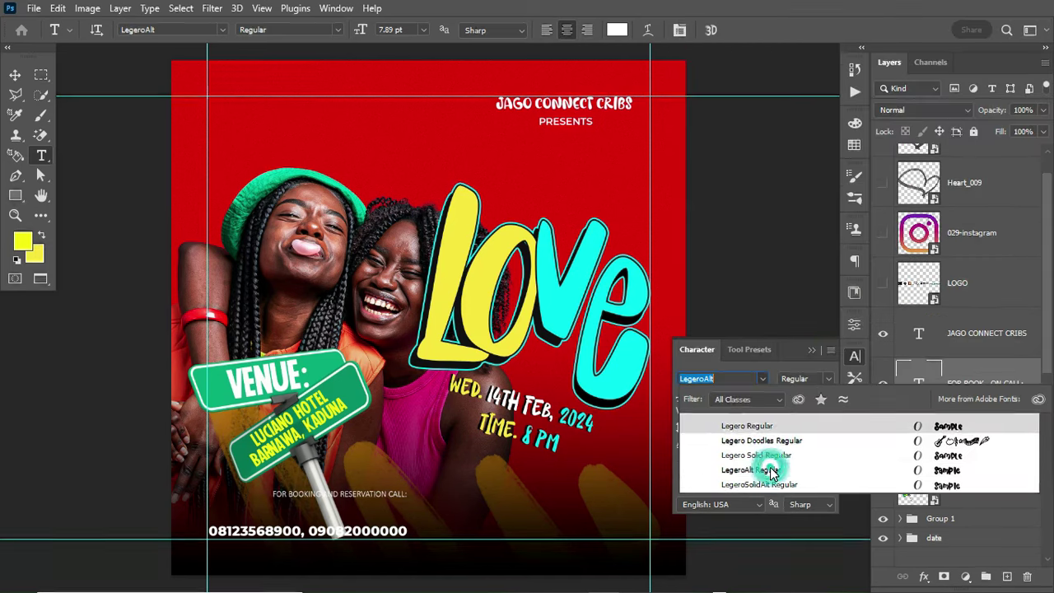
click(812, 444)
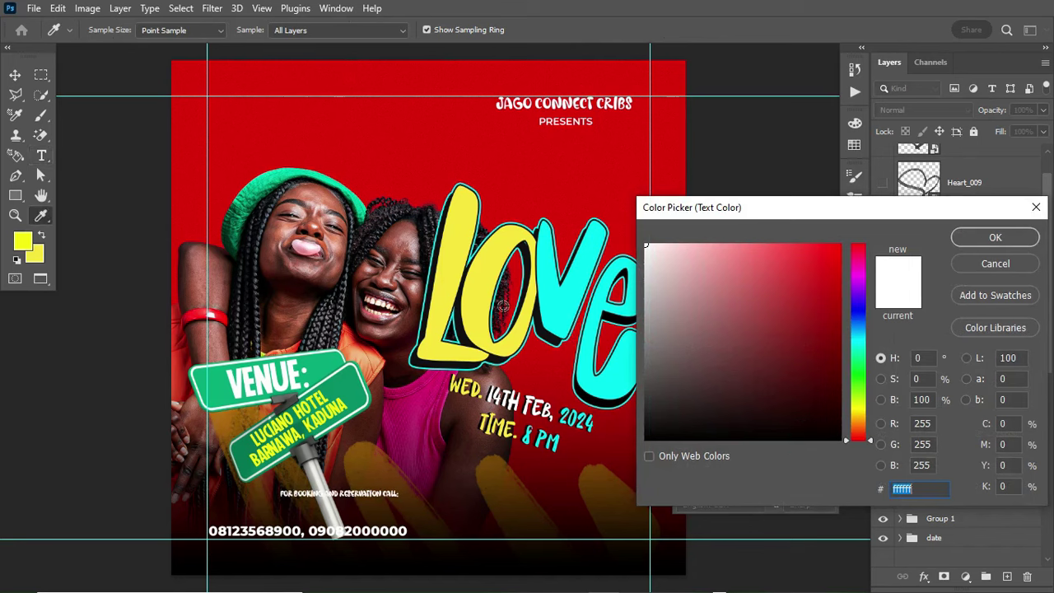
click(442, 266)
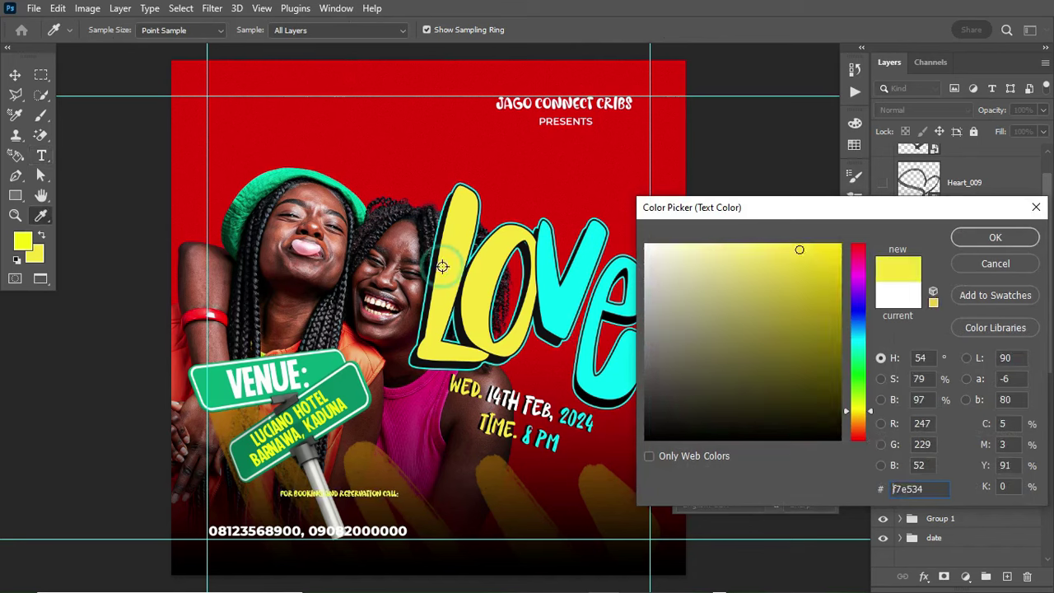
click(1004, 237)
Step: Enlarge the booking line and position it just above the phone numbers
click(14, 76)
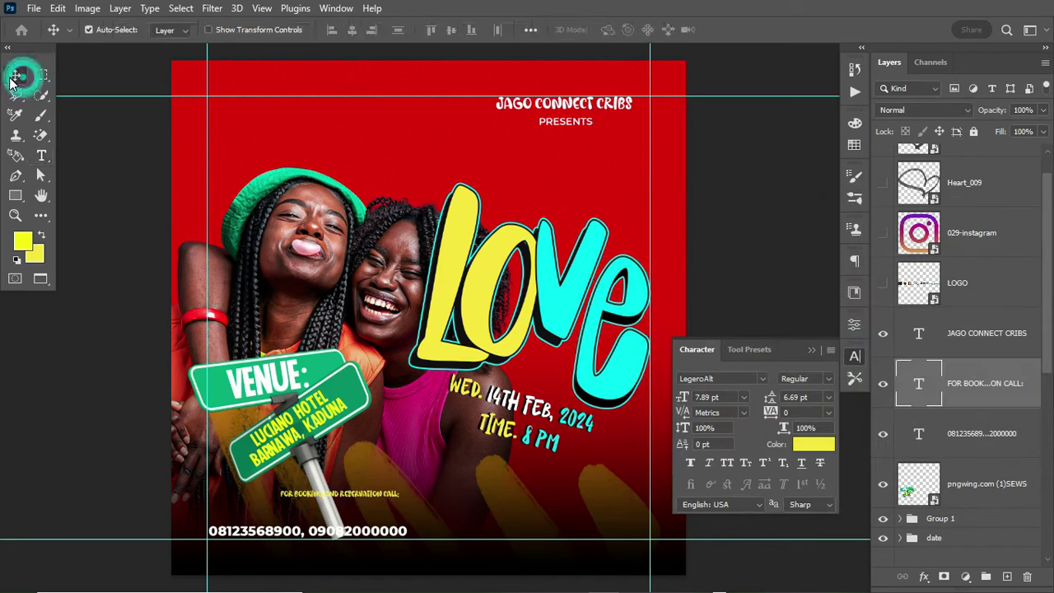
key(ctrl+t)
drag(397, 486, 380, 505)
key(Return)
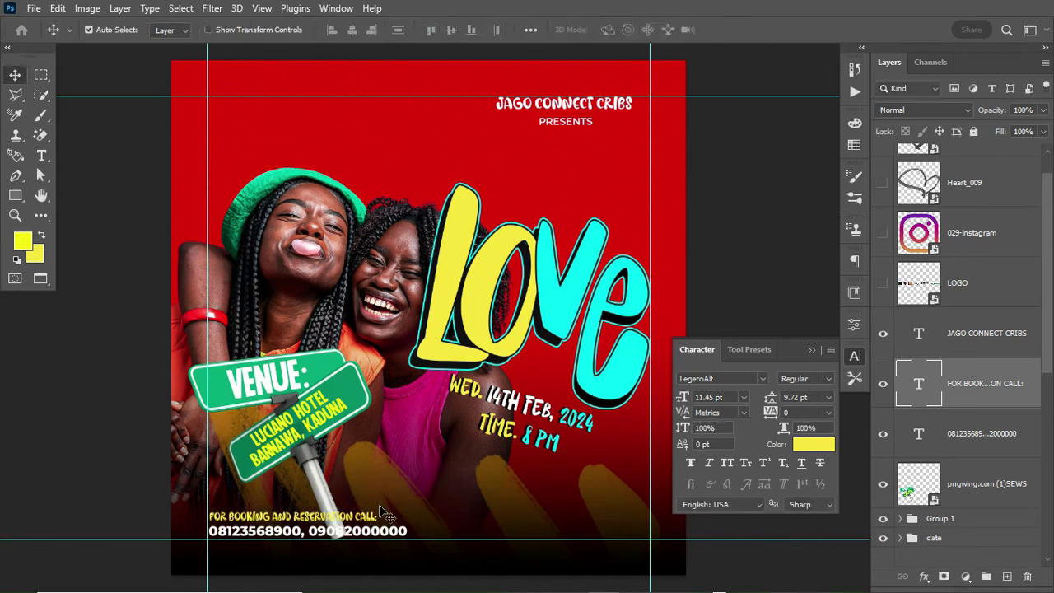
Step: Shrink the phone numbers to about 93% and add a layer mask to pngwing.com
click(392, 535)
key(ctrl+t)
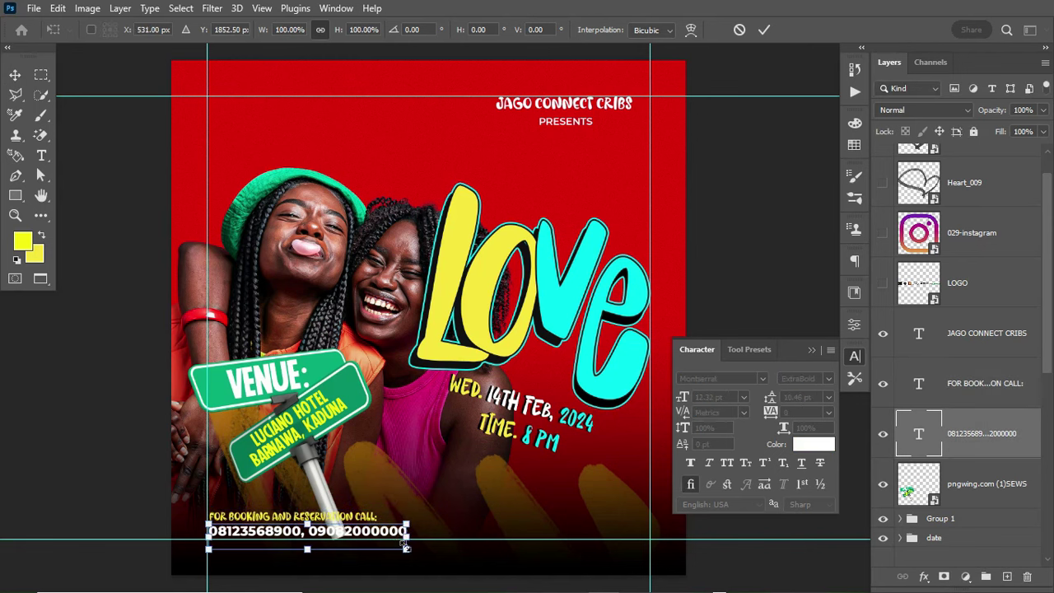
drag(405, 546, 394, 550)
key(Return)
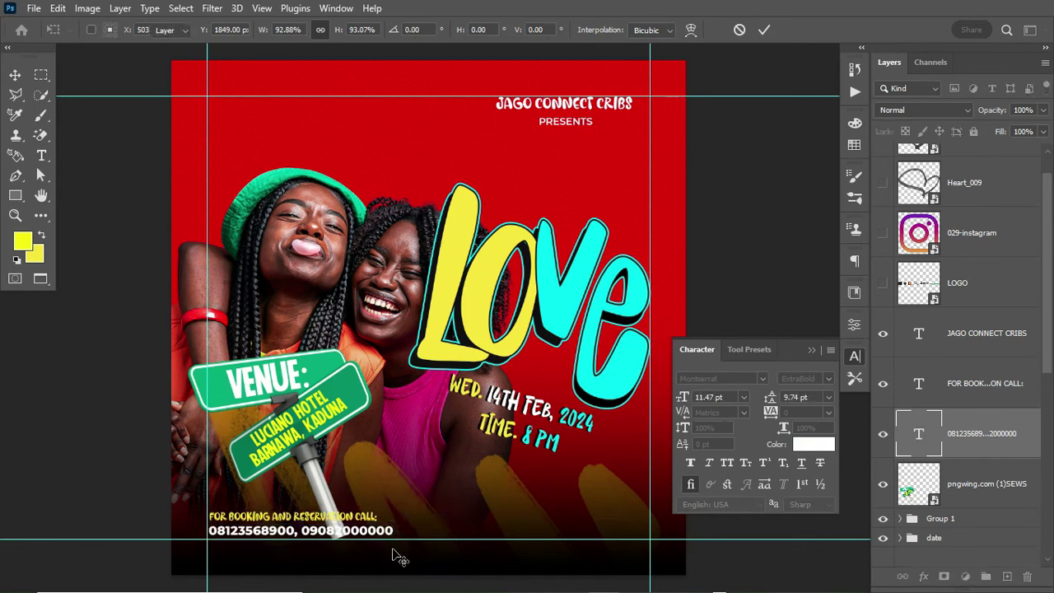
click(957, 490)
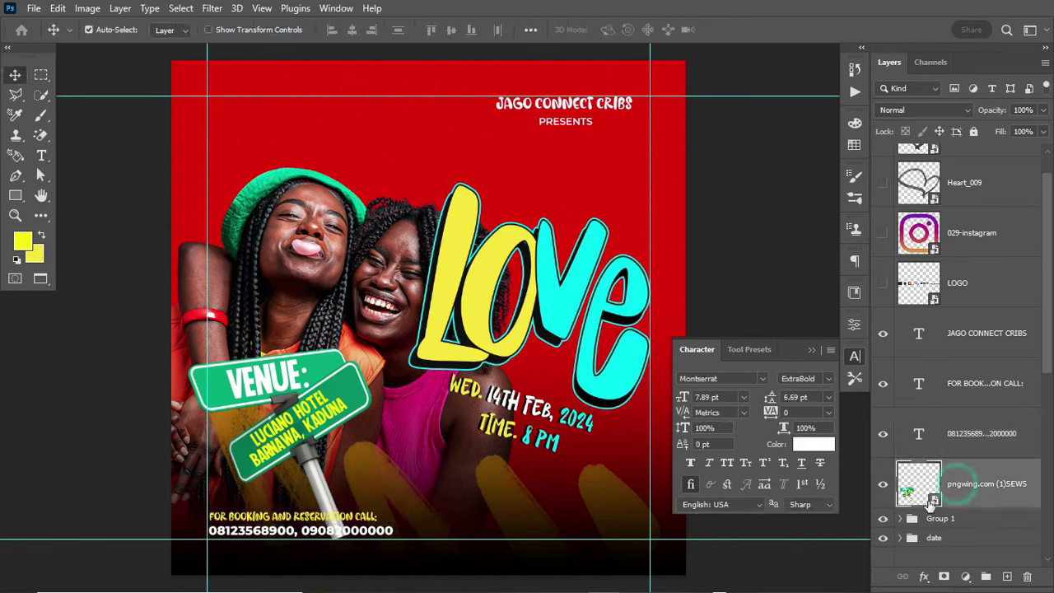
click(945, 577)
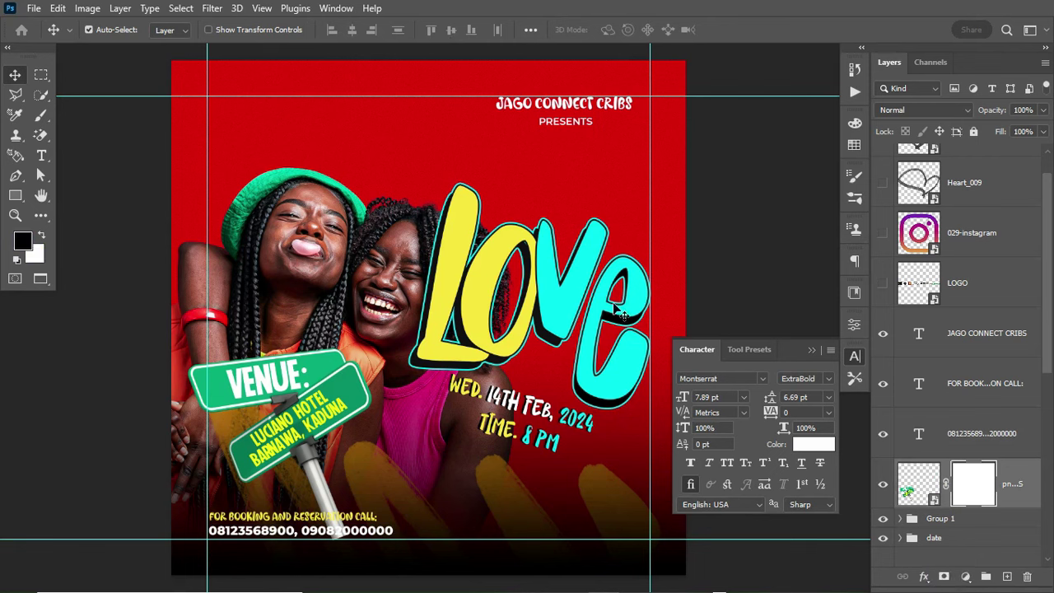
Step: Paint black with a 200 px brush on the pngwing.com mask over the pole's bottom
click(37, 115)
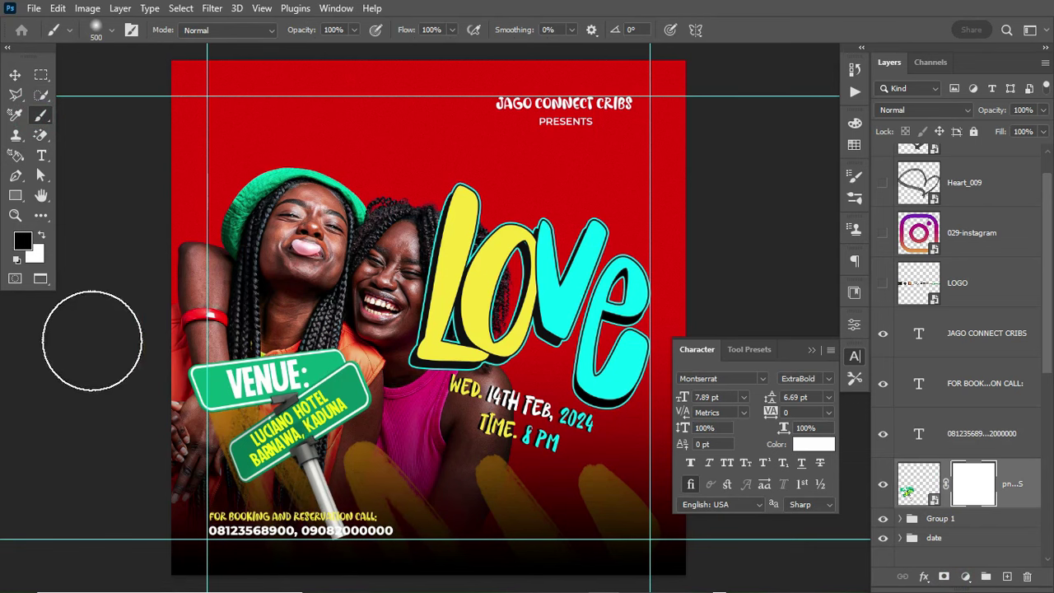
key(bracketleft)
key(bracketleft)
key(bracketleft)
key(bracketleft)
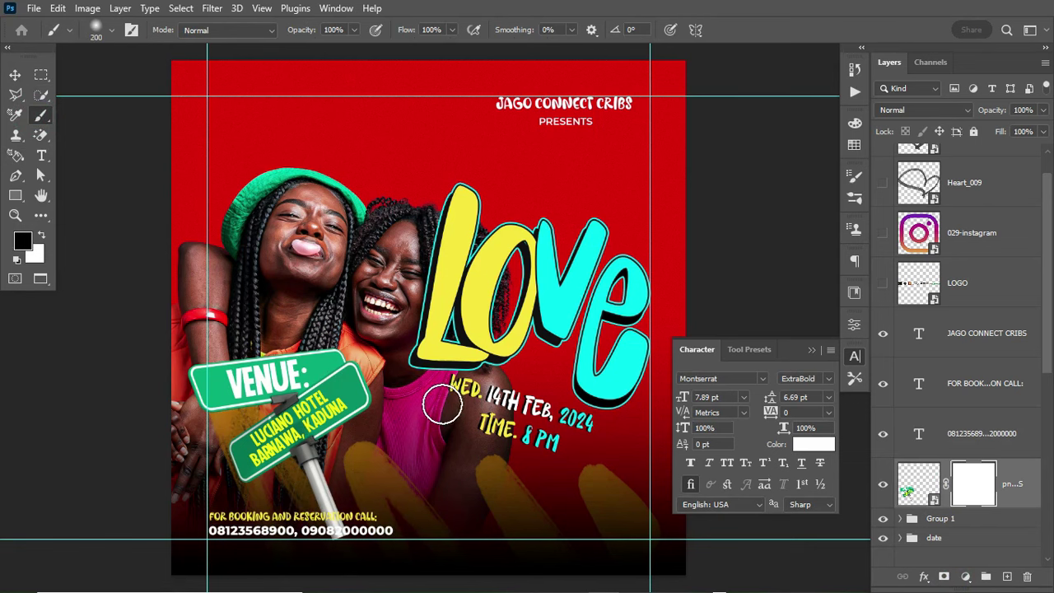
mouse_move(309, 533)
mouse_down()
mouse_move(367, 509)
mouse_move(303, 525)
mouse_move(328, 497)
mouse_move(335, 533)
mouse_move(388, 501)
mouse_up()
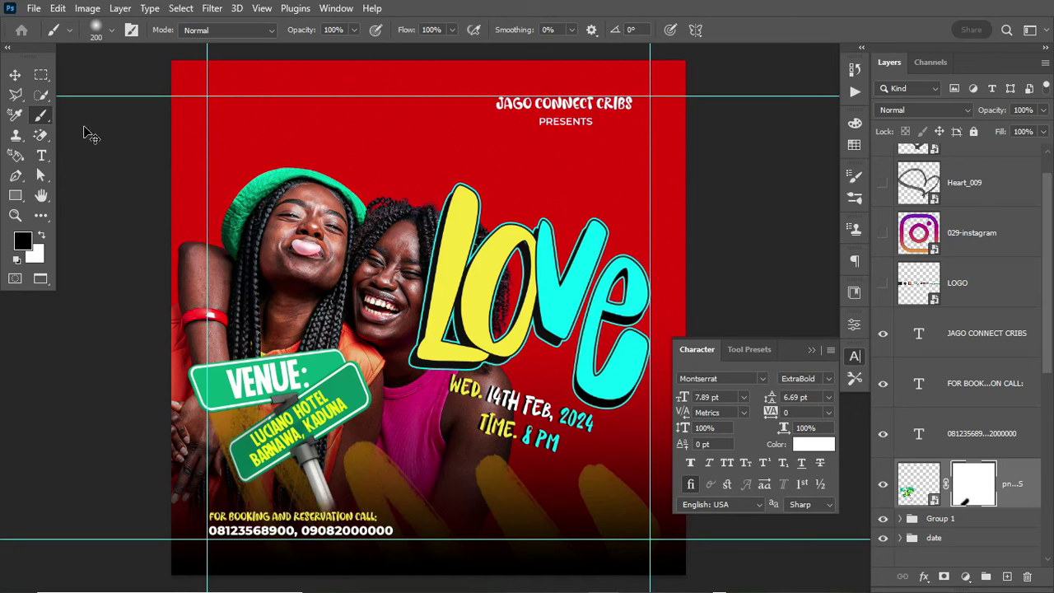
click(16, 74)
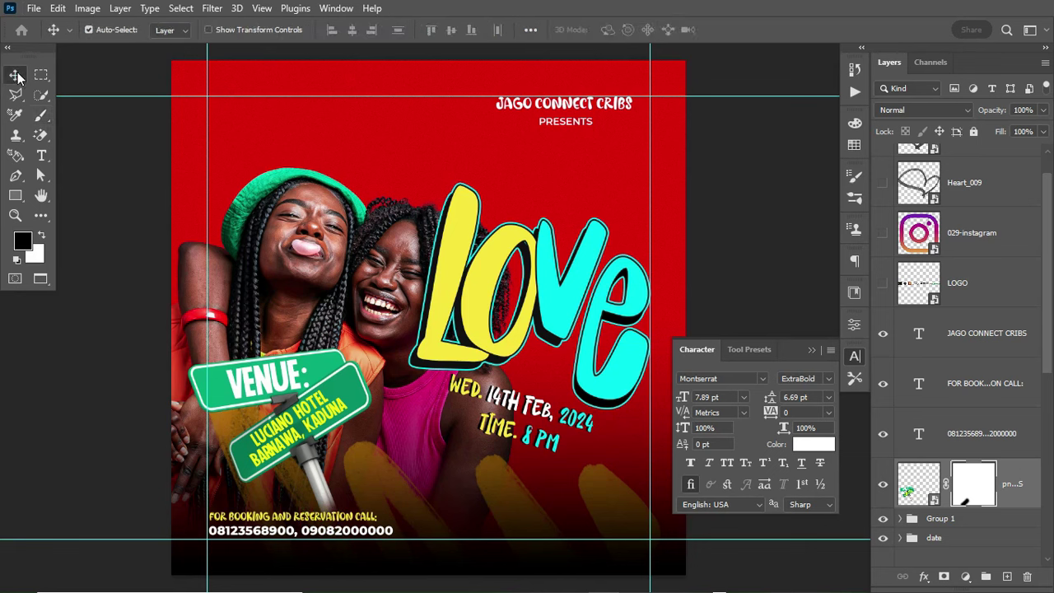
click(810, 350)
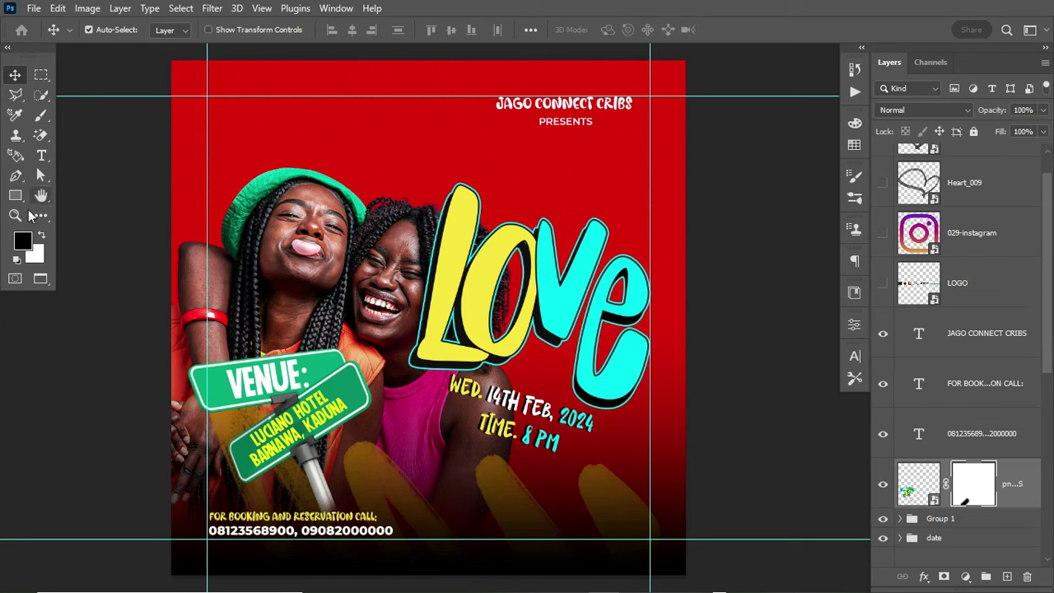
Step: Select the 1500 textured brush preset
click(41, 115)
right_click(317, 260)
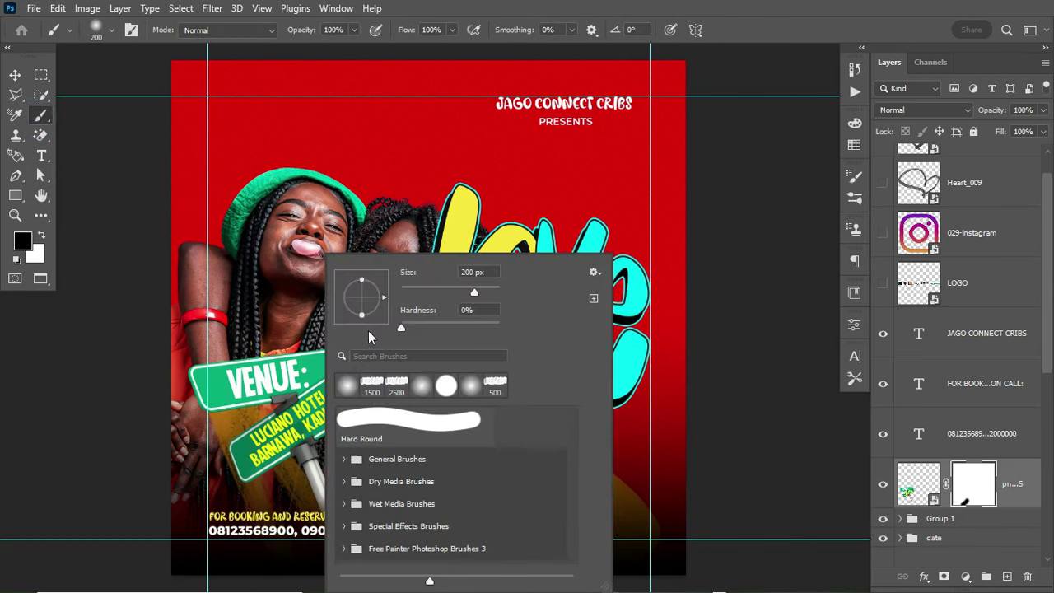
drag(387, 380, 347, 382)
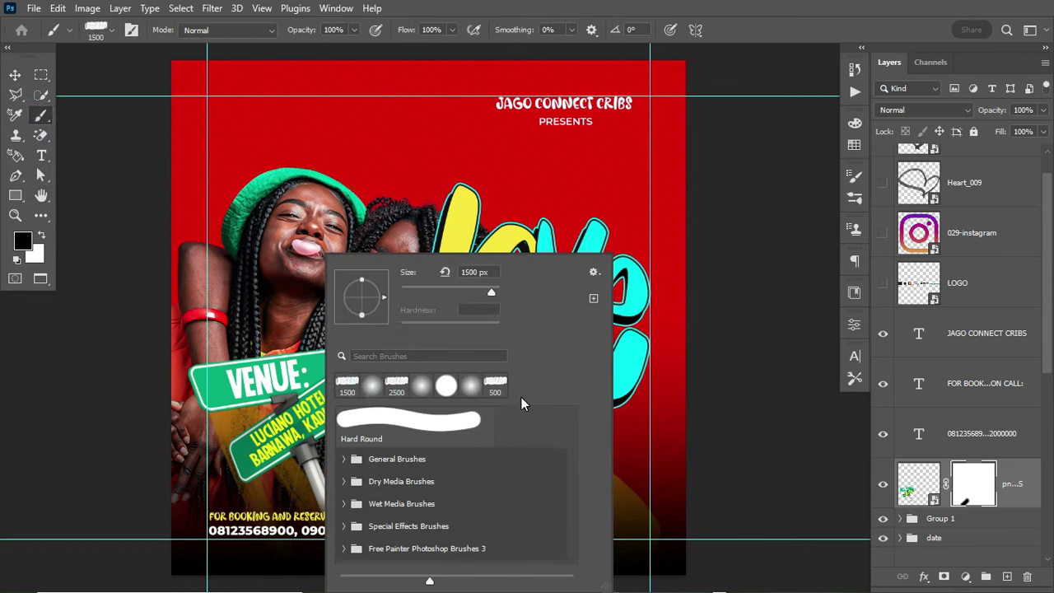
click(354, 387)
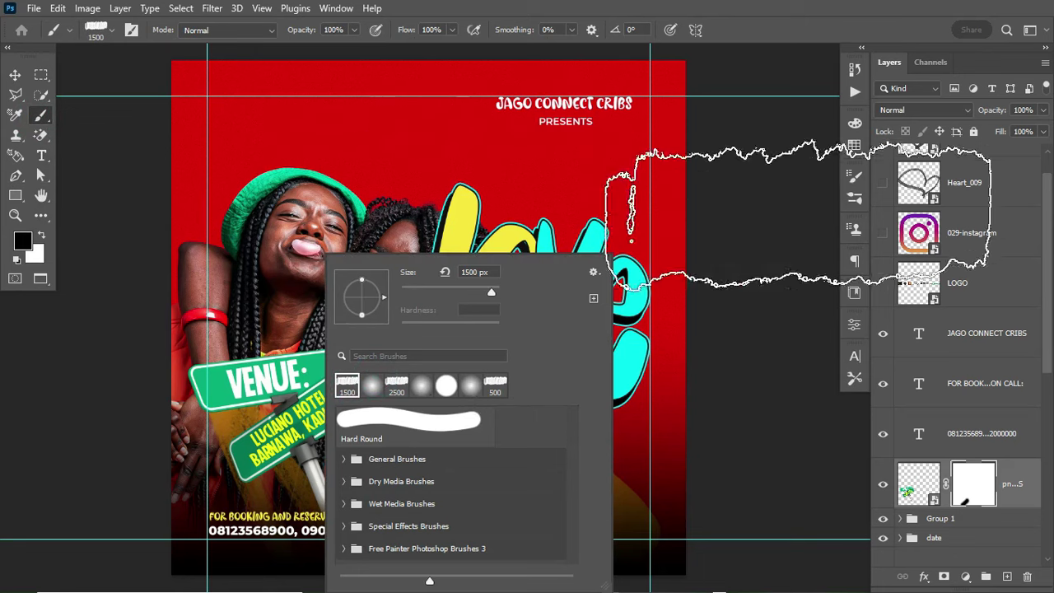
click(1006, 576)
Step: Add a new layer above pngwing.com named 'brush'
click(1006, 576)
double_click(953, 485)
text(brush)
key(Return)
Step: Reduce the brush size to 700, keeping a round tip
key(bracketleft)
key(bracketleft)
key(bracketleft)
key(bracketleft)
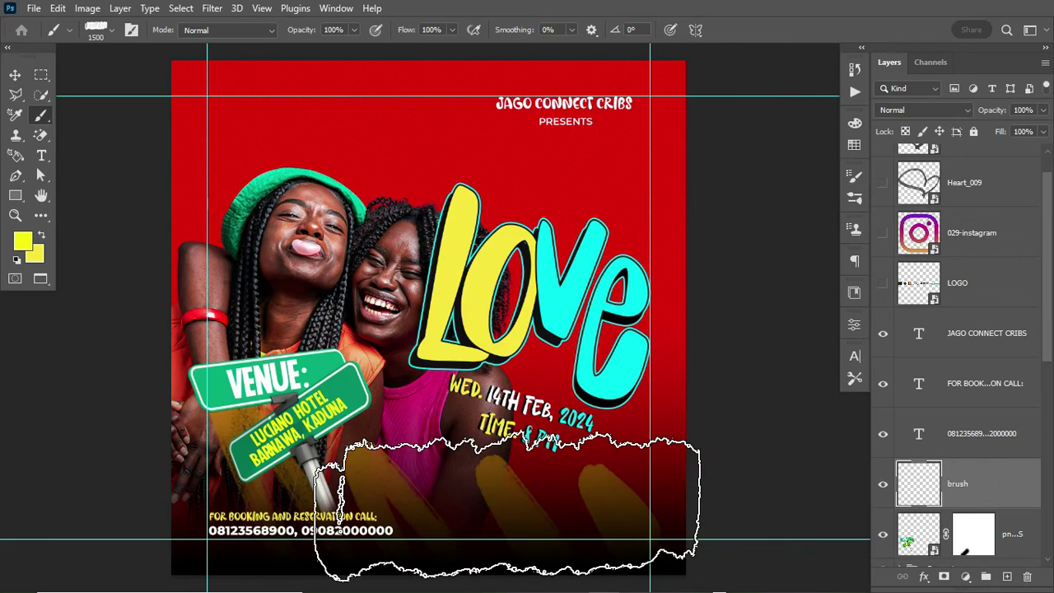
key(bracketleft)
key(bracketleft)
key(bracketleft)
key(bracketleft)
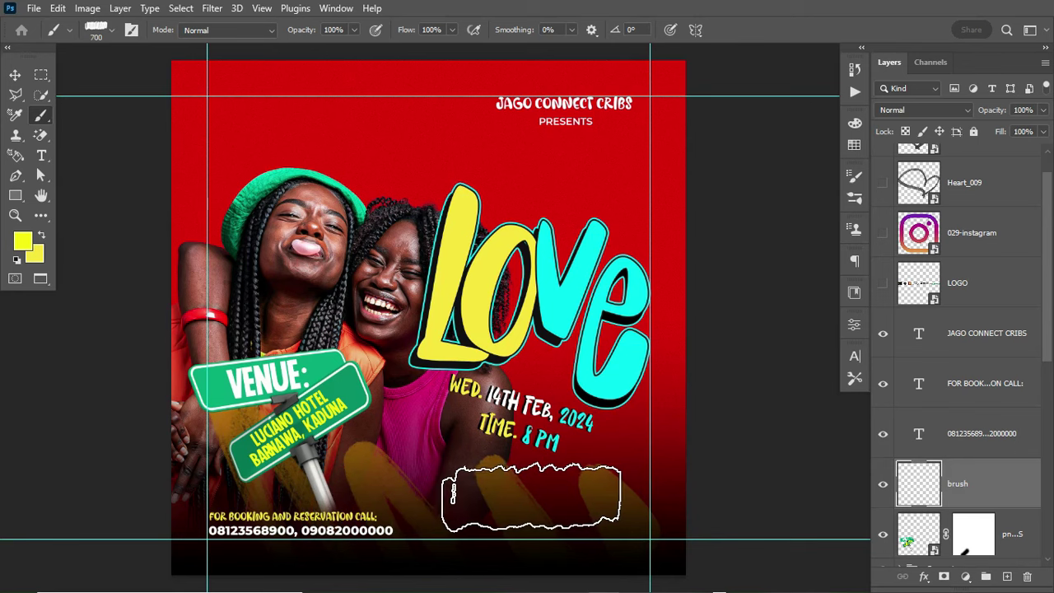
right_click(498, 375)
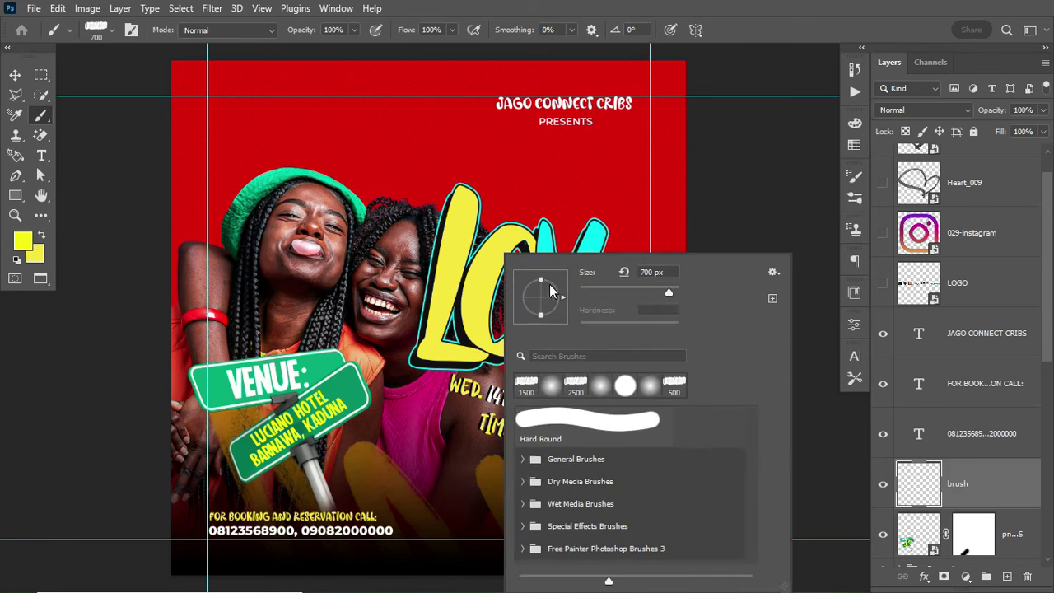
drag(543, 284, 544, 292)
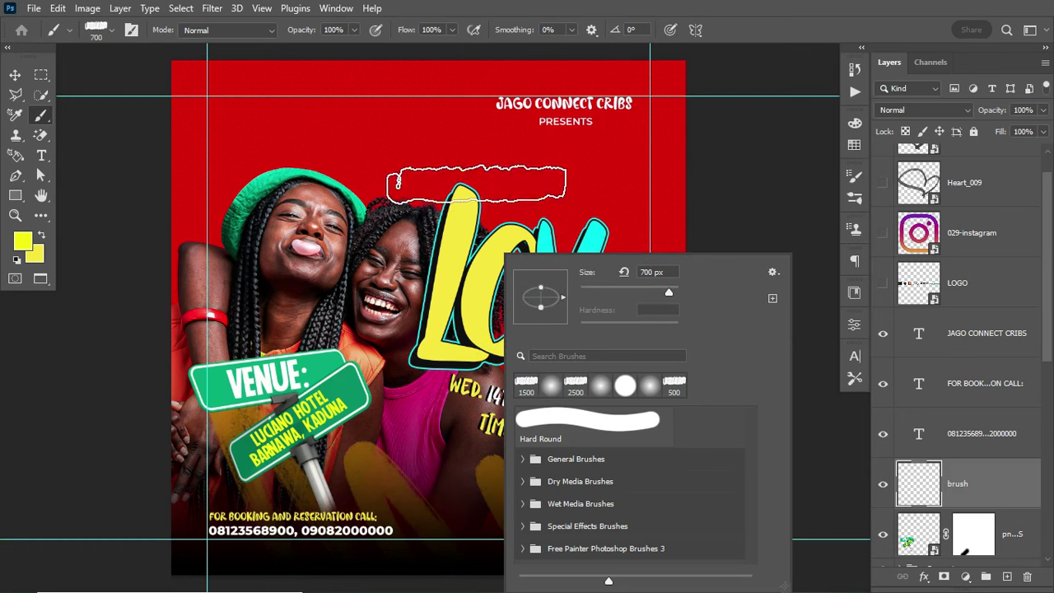
drag(541, 285, 541, 279)
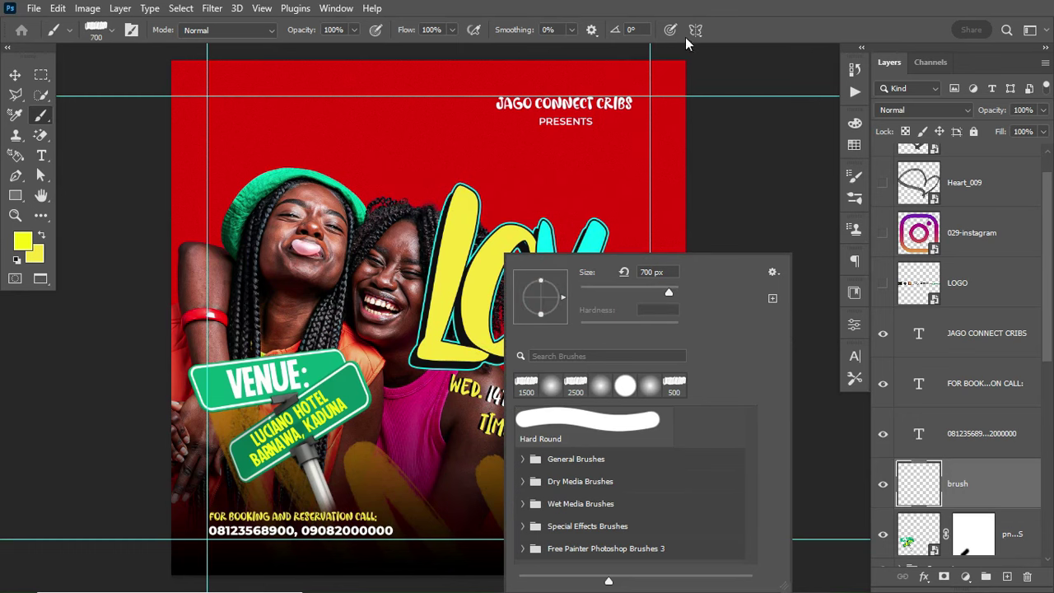
click(933, 492)
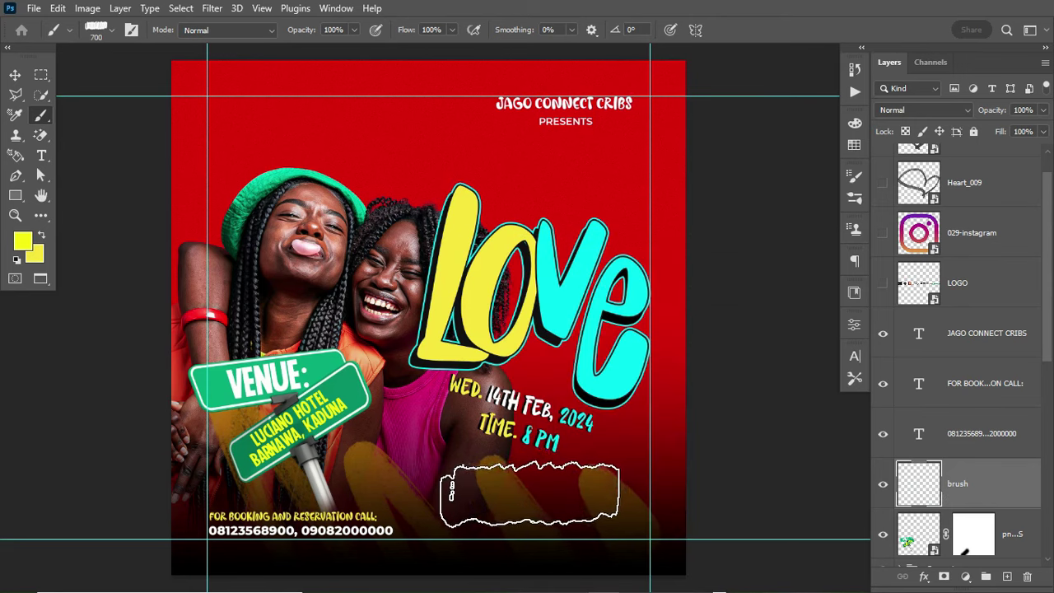
Step: Paint a white stroke at the lower right and move the LOGO layer above the brush layer
click(29, 245)
drag(708, 264, 645, 244)
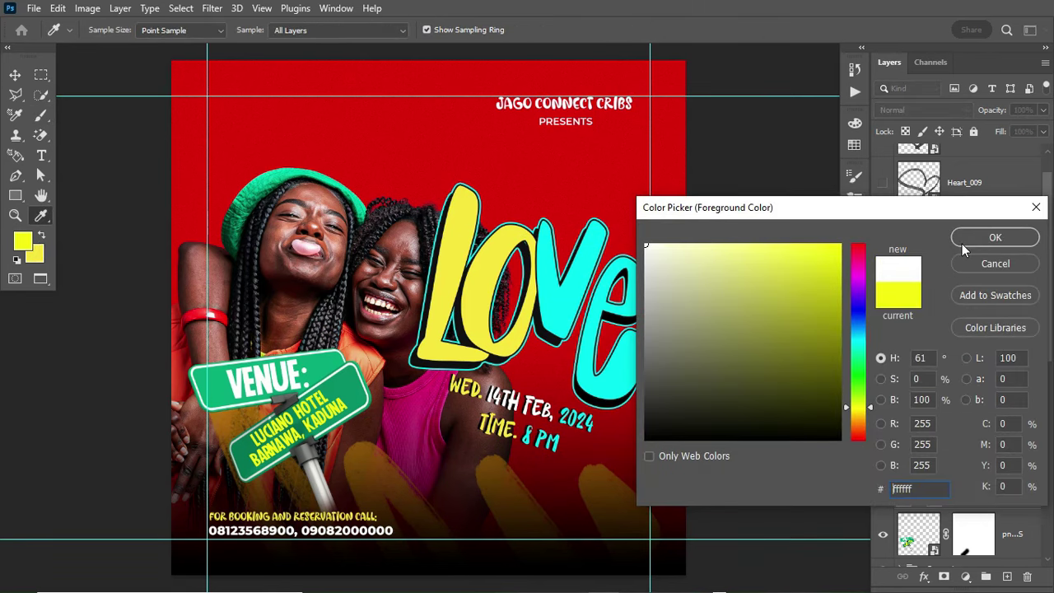
click(994, 237)
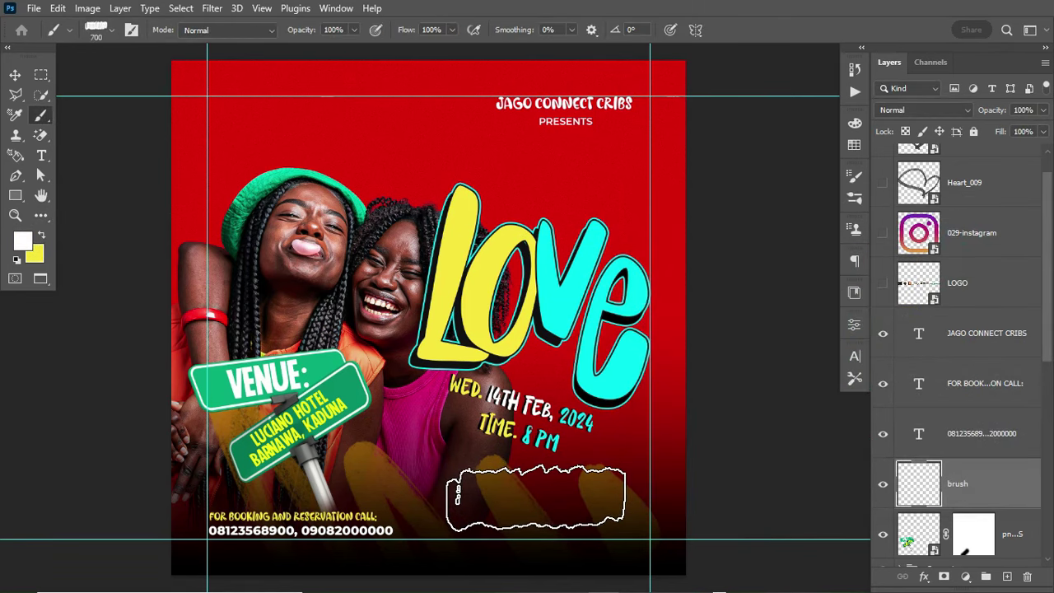
click(535, 497)
click(535, 497)
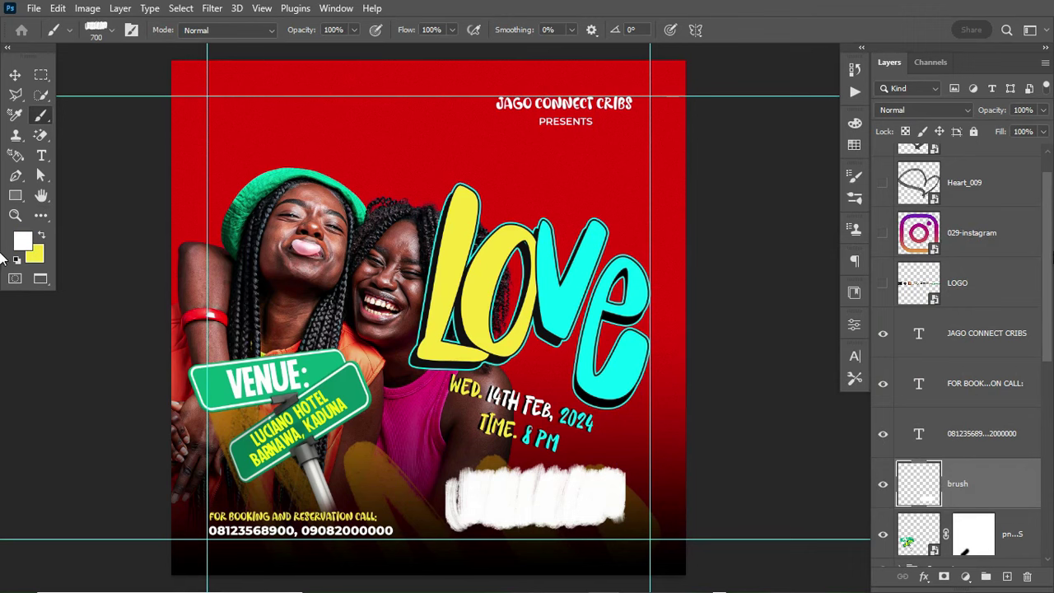
scroll(999, 181, up, 1)
drag(965, 319, 965, 498)
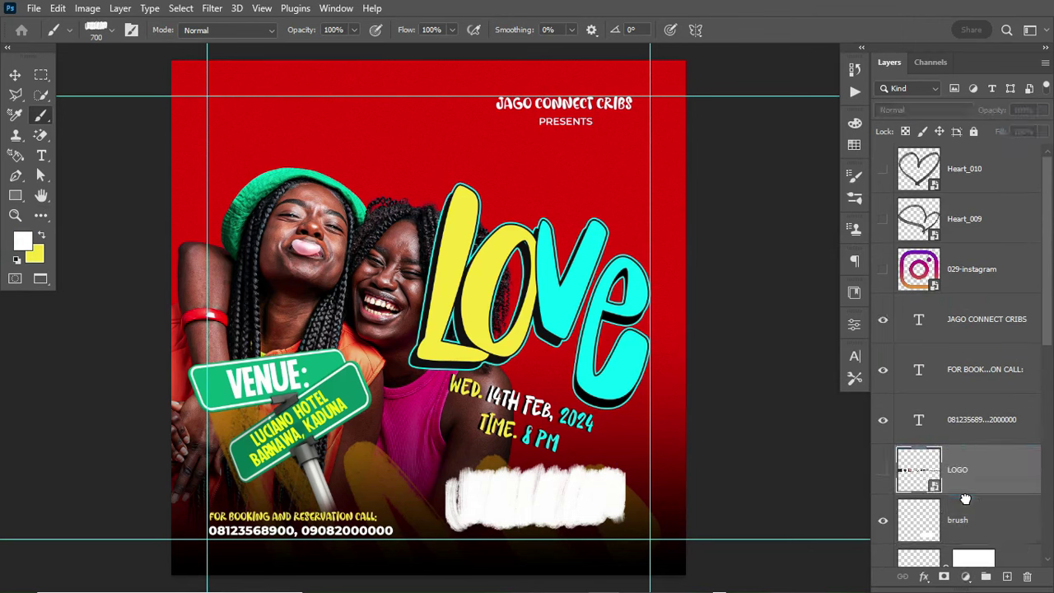
Step: Show the sponsor LOGO strip and shrink it to fit the white stroke
click(883, 470)
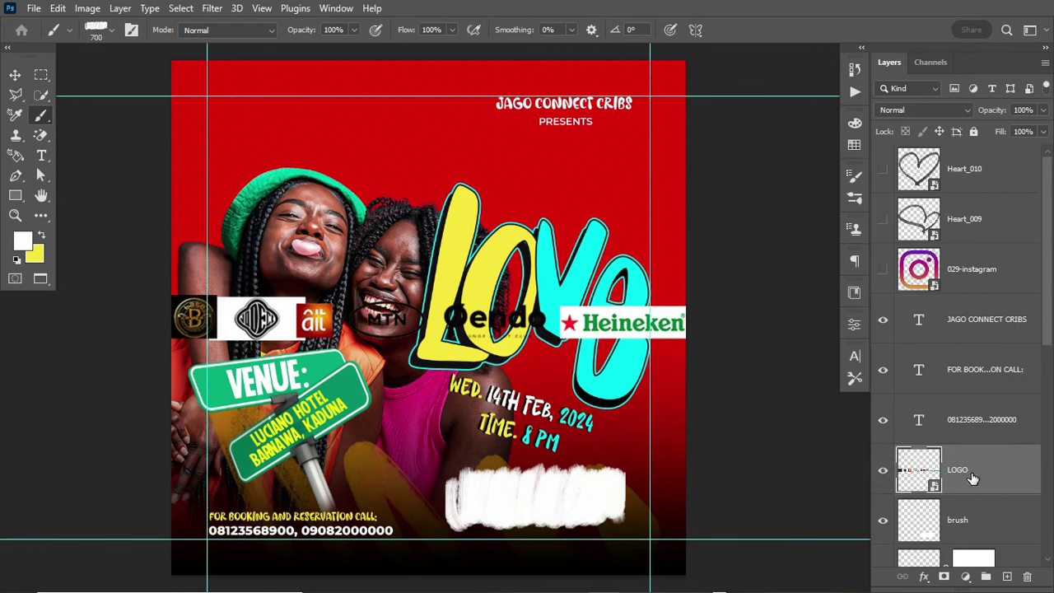
key(ctrl+t)
mouse_move(688, 337)
mouse_down()
mouse_move(510, 322)
mouse_move(606, 510)
mouse_up()
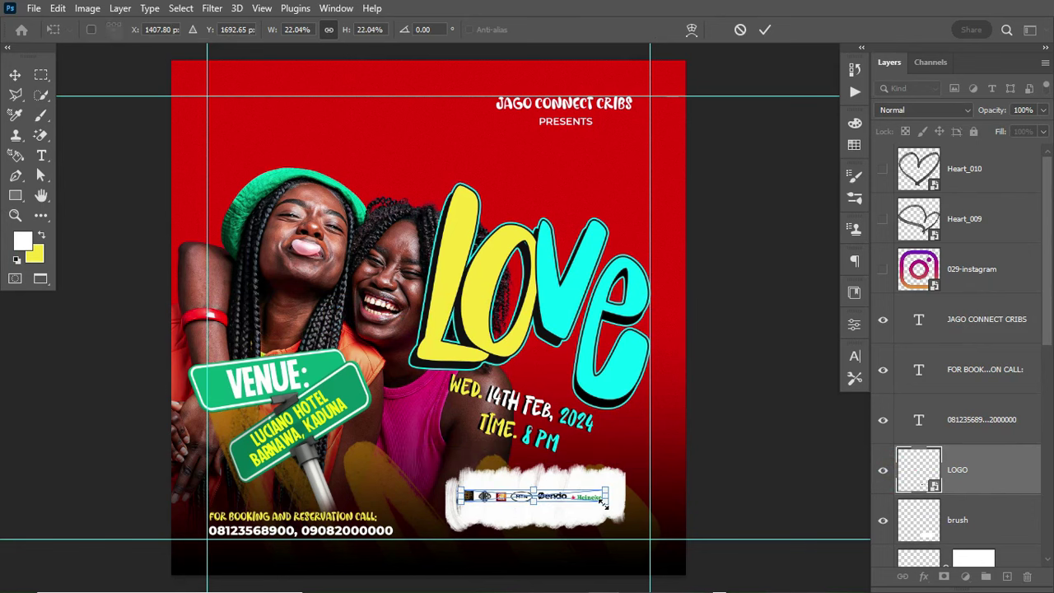
key(Return)
key(b)
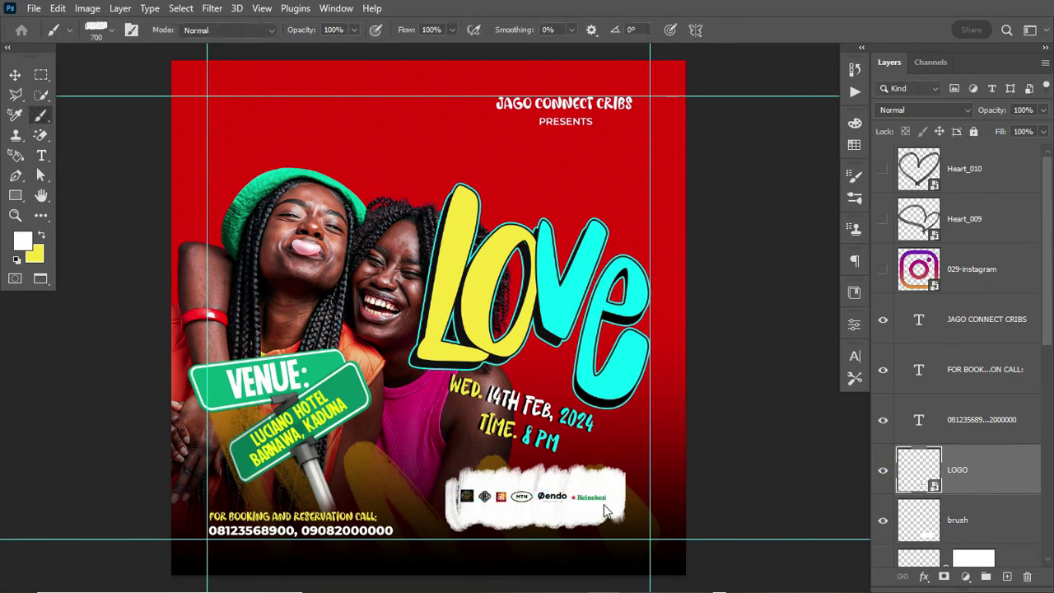
Step: Squash the white brush stroke vertically into a flatter backing
click(984, 522)
key(ctrl+t)
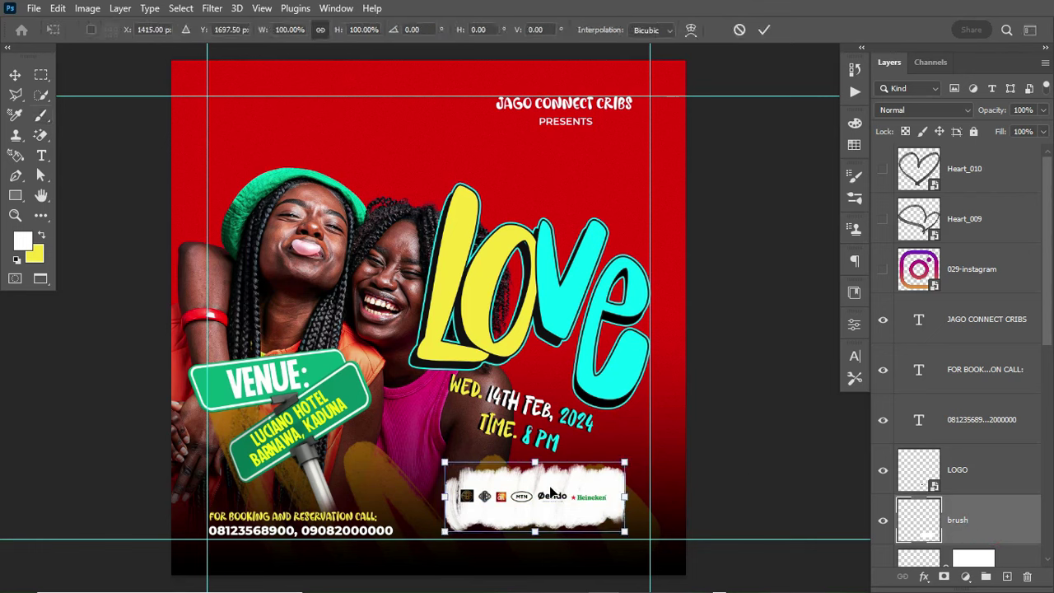
mouse_move(534, 461)
mouse_down()
mouse_move(535, 476)
mouse_move(566, 492)
mouse_up()
key(Return)
key(b)
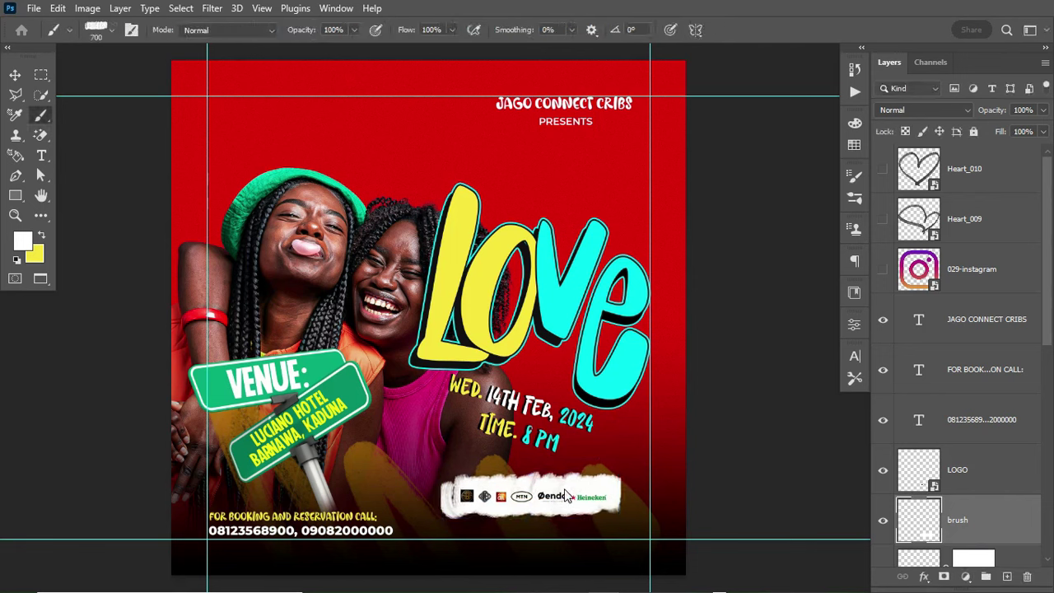
Step: Group the logo and brush layers into a group named 'logos'
key(ctrl+g)
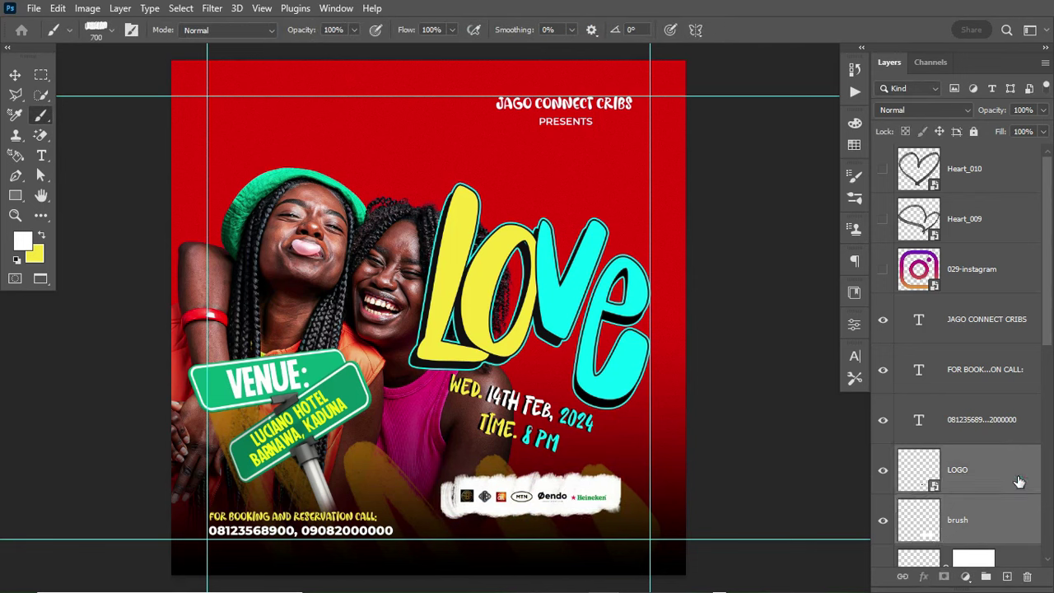
double_click(938, 455)
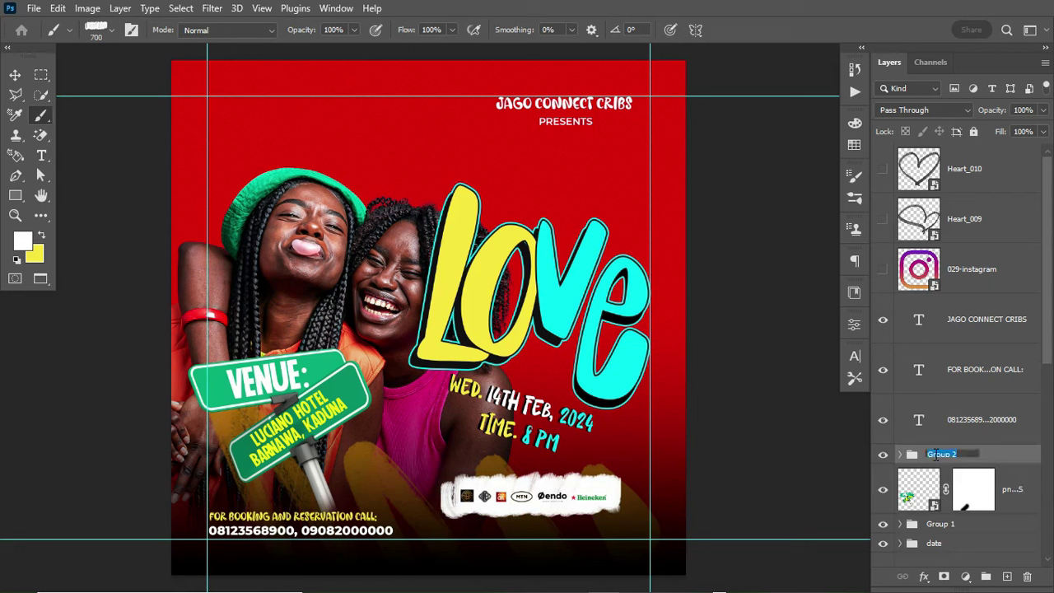
text(logos)
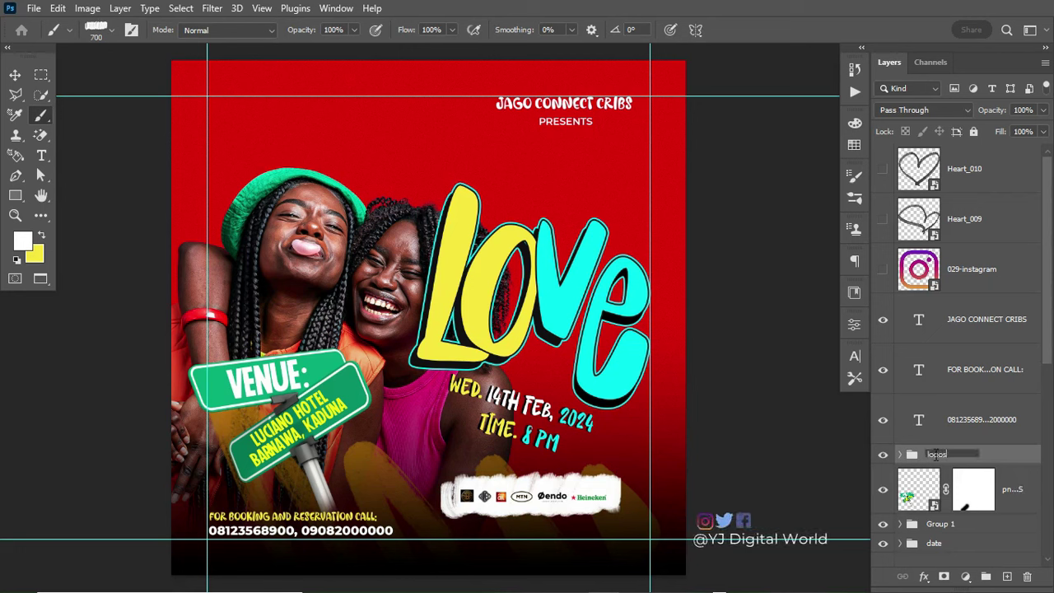
key(Return)
Step: Move the logos group slightly down and to the right
key(ctrl+t)
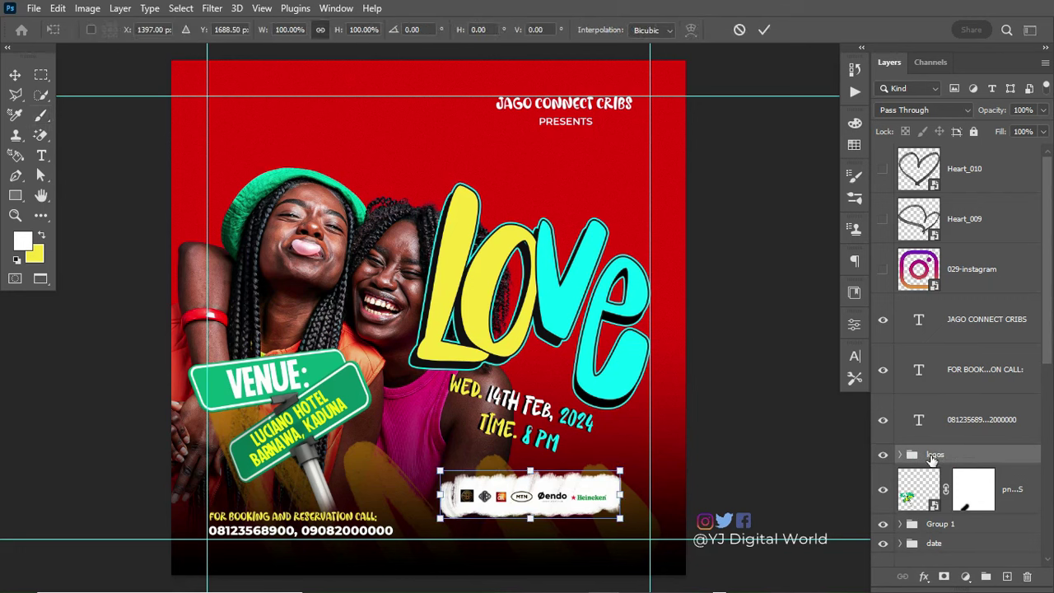
drag(581, 504, 597, 515)
key(Return)
key(b)
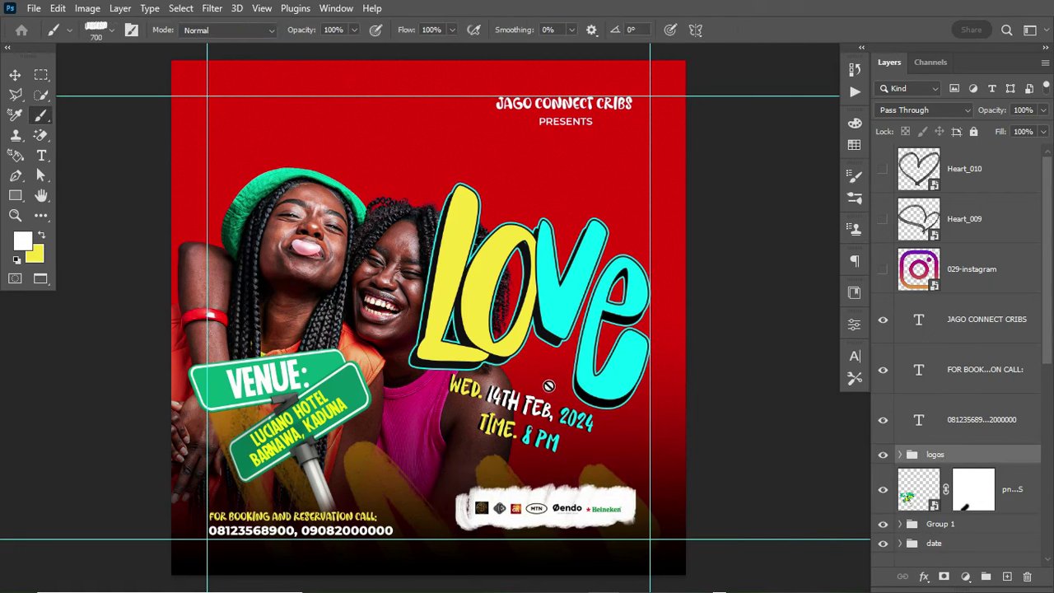
click(14, 75)
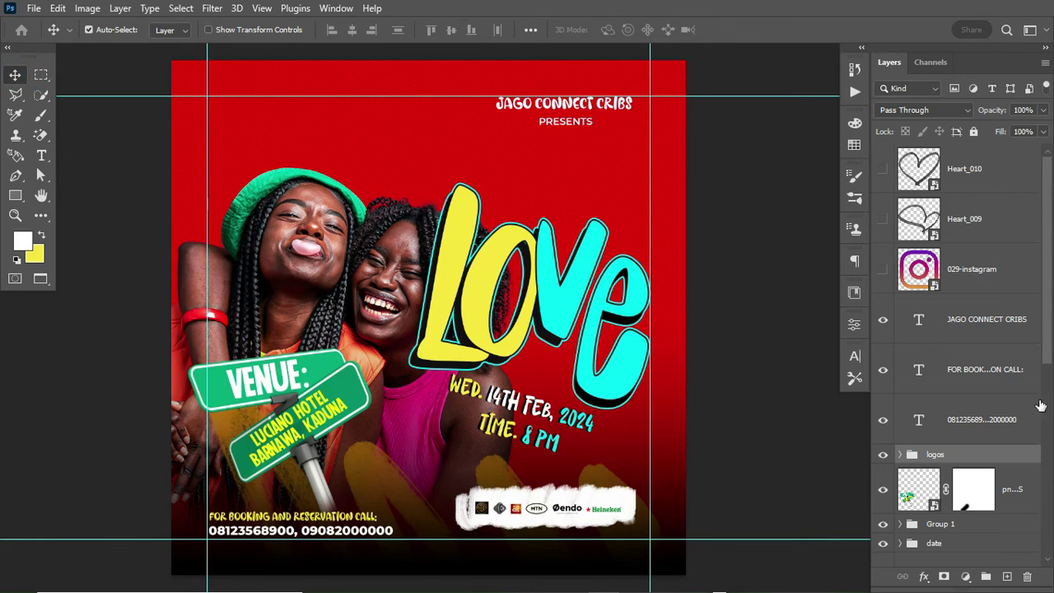
Step: Scale Group 1 and the date/time text slightly smaller and reposition it just below LOVE
drag(1046, 359, 1047, 376)
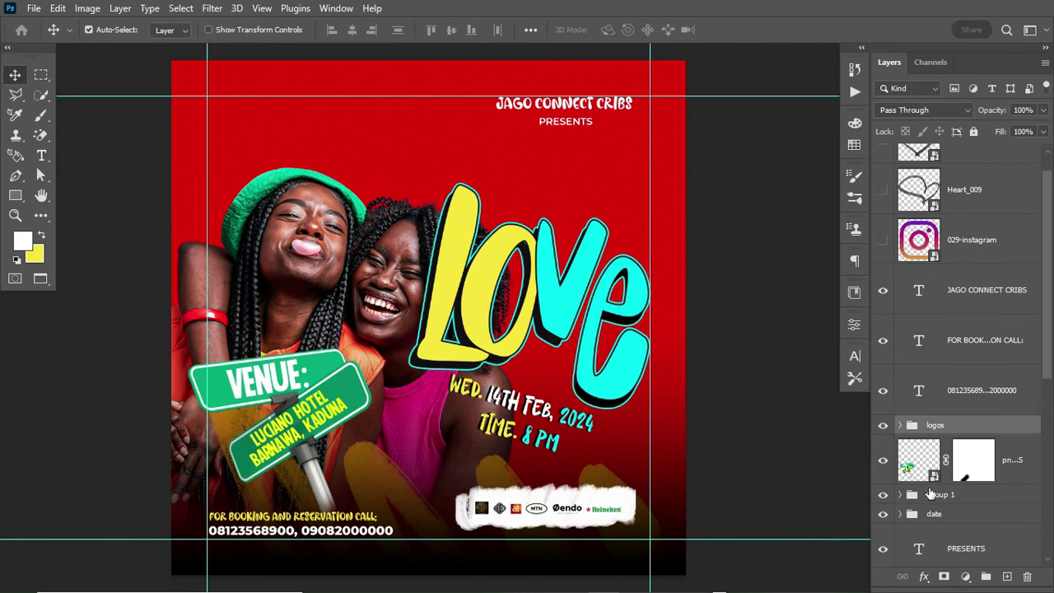
click(944, 498)
shift+click(945, 513)
key(ctrl+t)
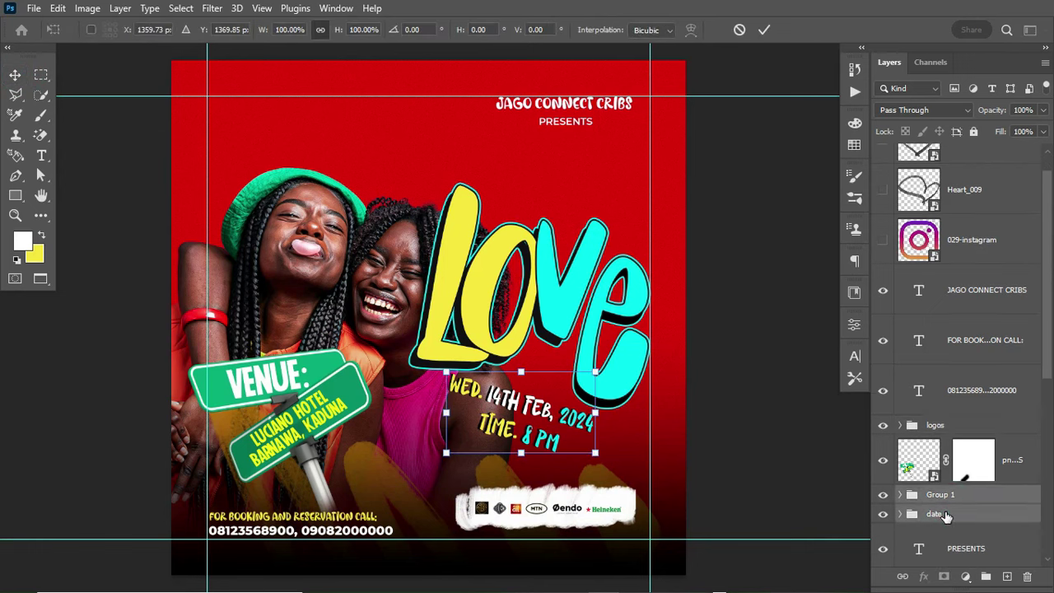
drag(568, 439, 563, 426)
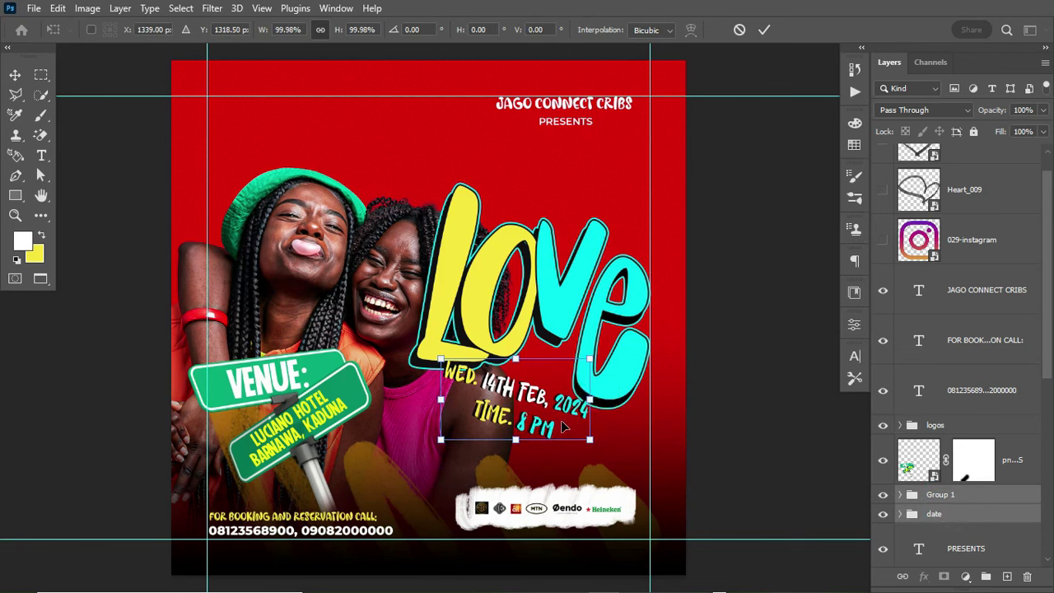
drag(441, 440, 457, 428)
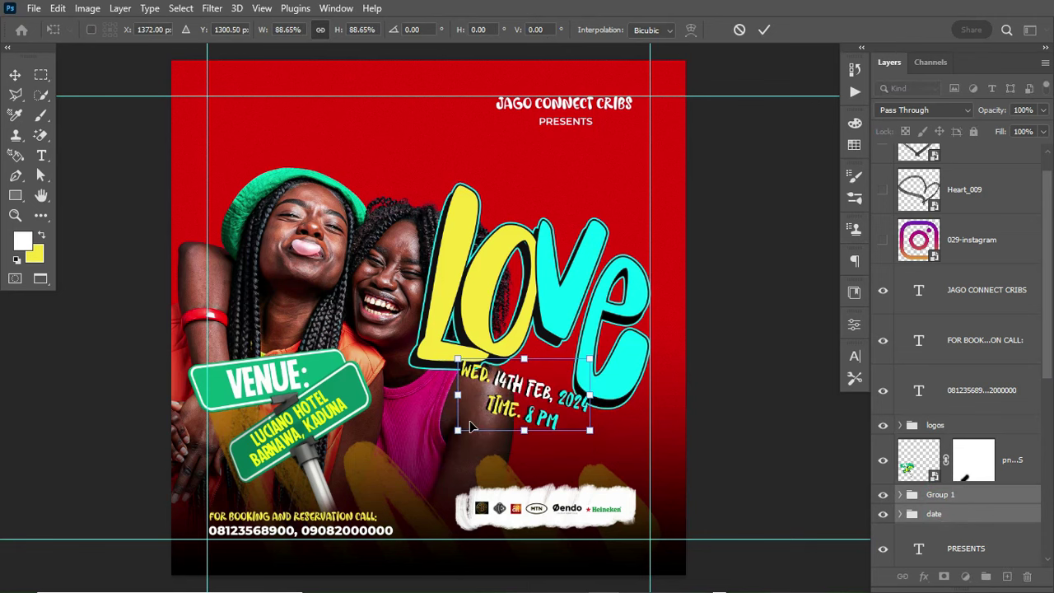
drag(522, 409, 516, 418)
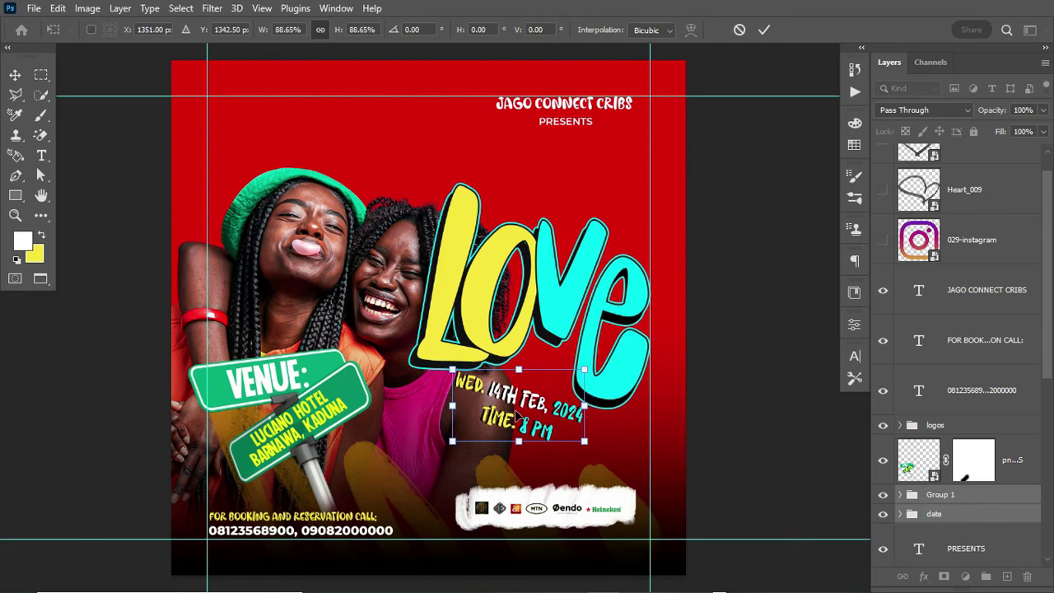
drag(453, 442, 455, 445)
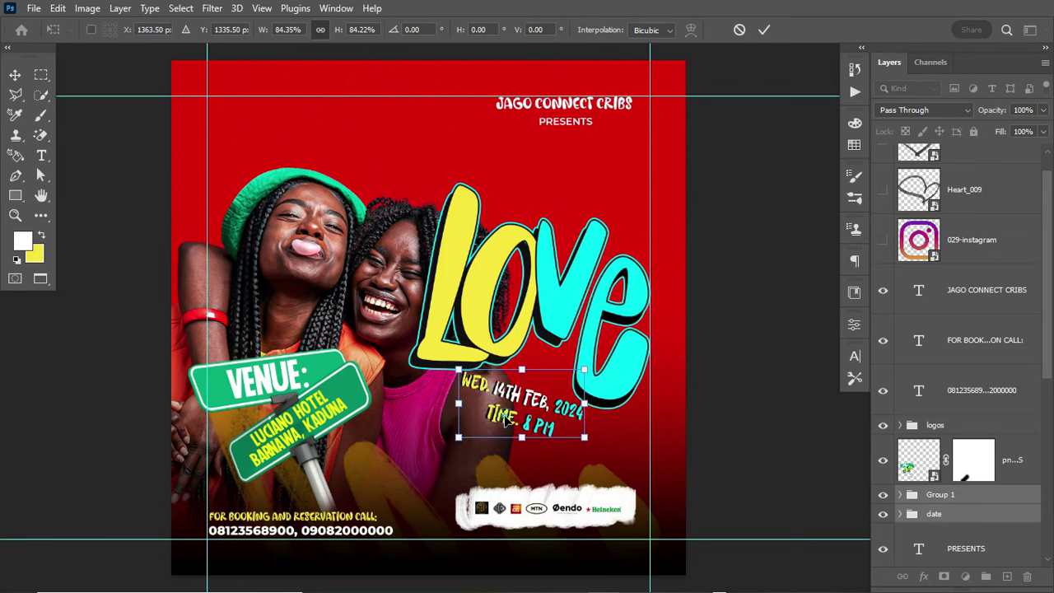
drag(506, 420, 500, 420)
key(Return)
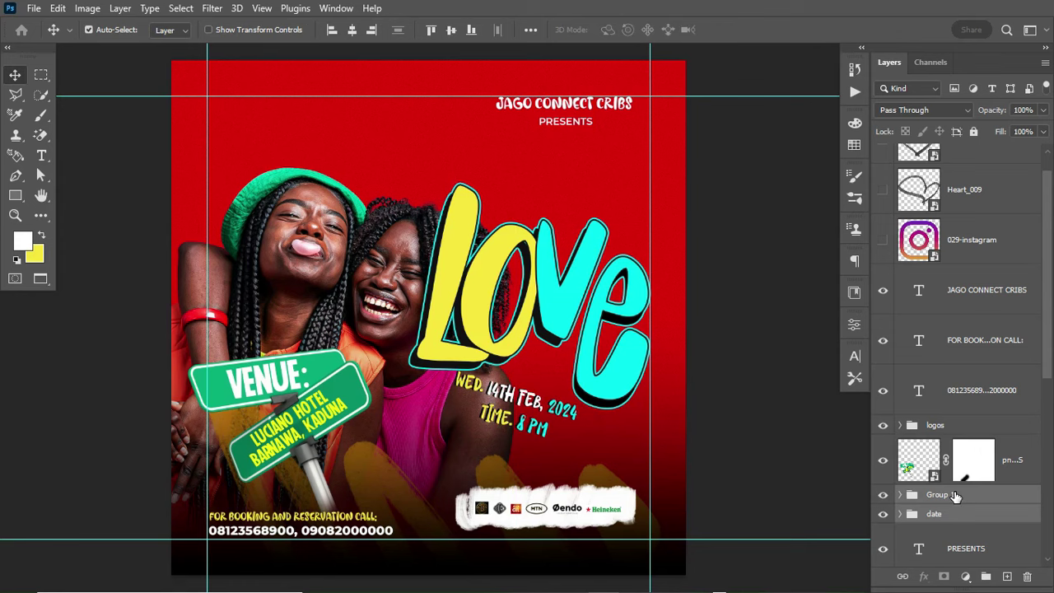
Step: Move the theme group's LOVE artwork a little lower and fine-tune it slightly smaller
scroll(1050, 396, down, 2)
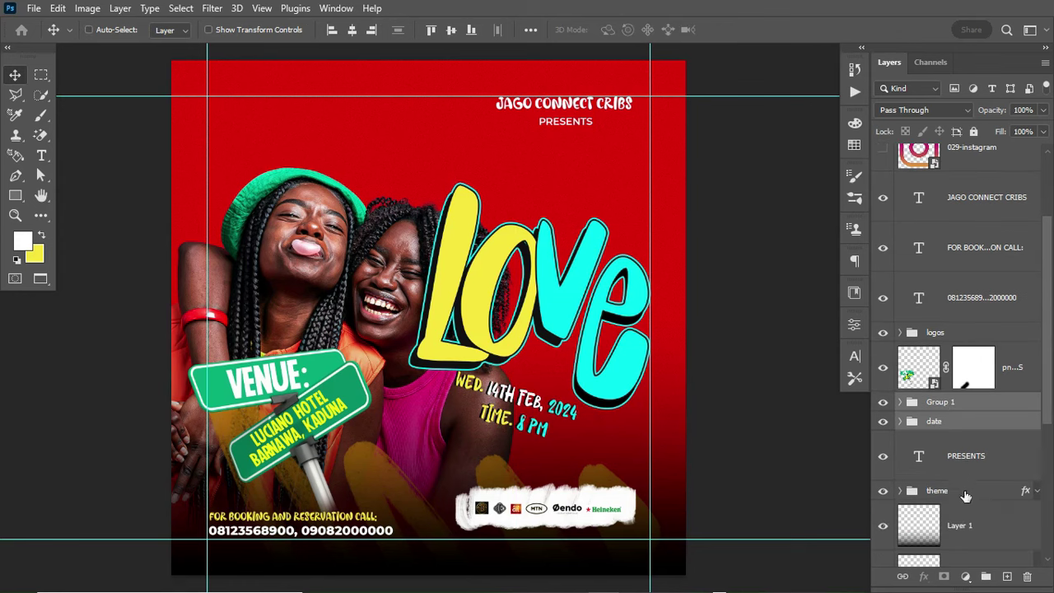
click(964, 492)
key(ctrl+t)
mouse_move(610, 348)
mouse_down()
mouse_move(609, 370)
mouse_move(609, 359)
mouse_up()
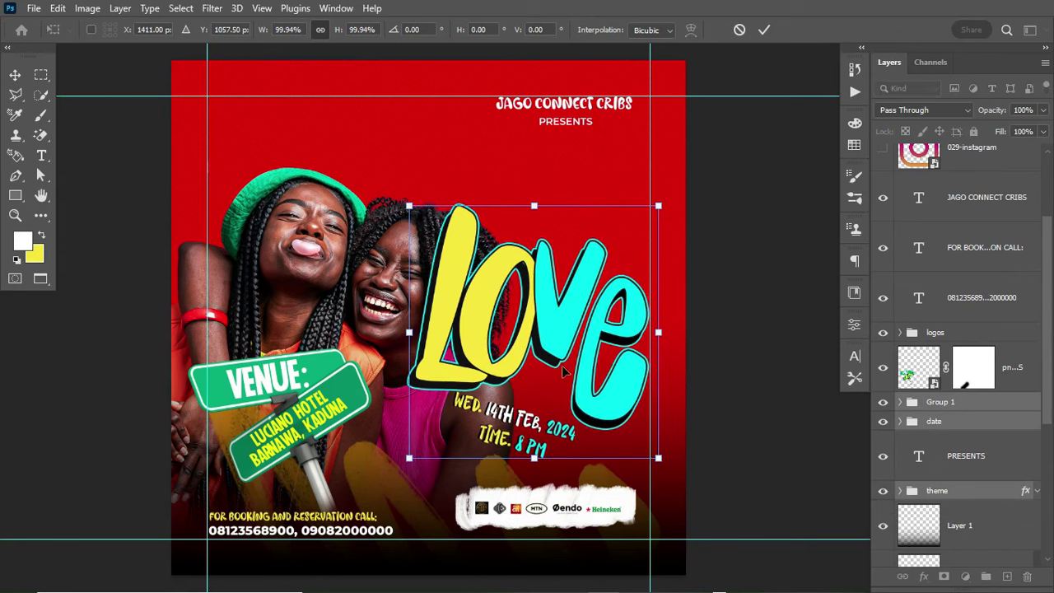
mouse_move(662, 468)
mouse_down()
mouse_move(659, 458)
mouse_move(663, 467)
mouse_up()
key(Return)
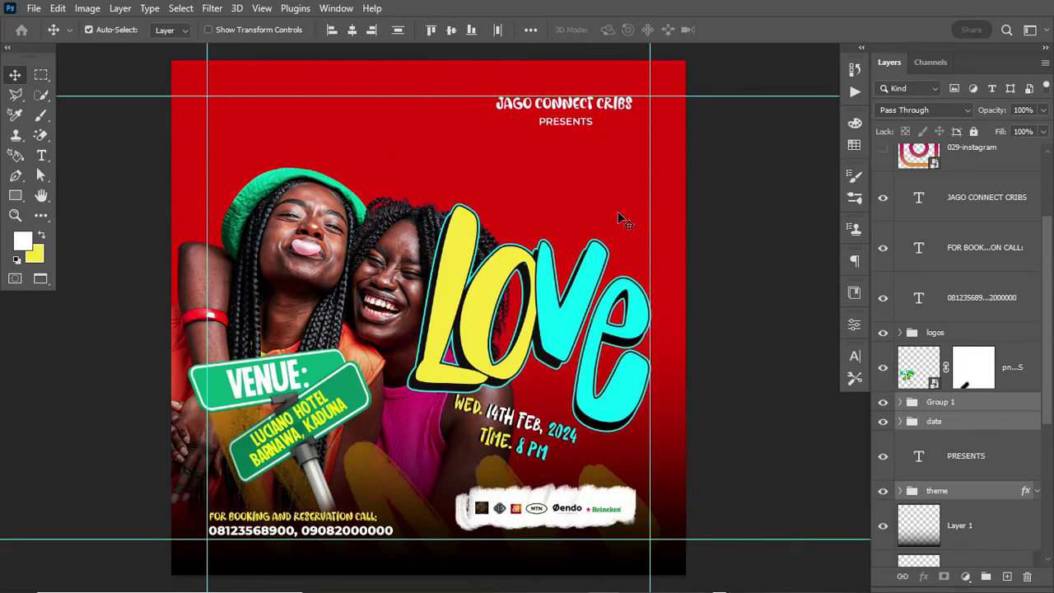
key(ctrl+t)
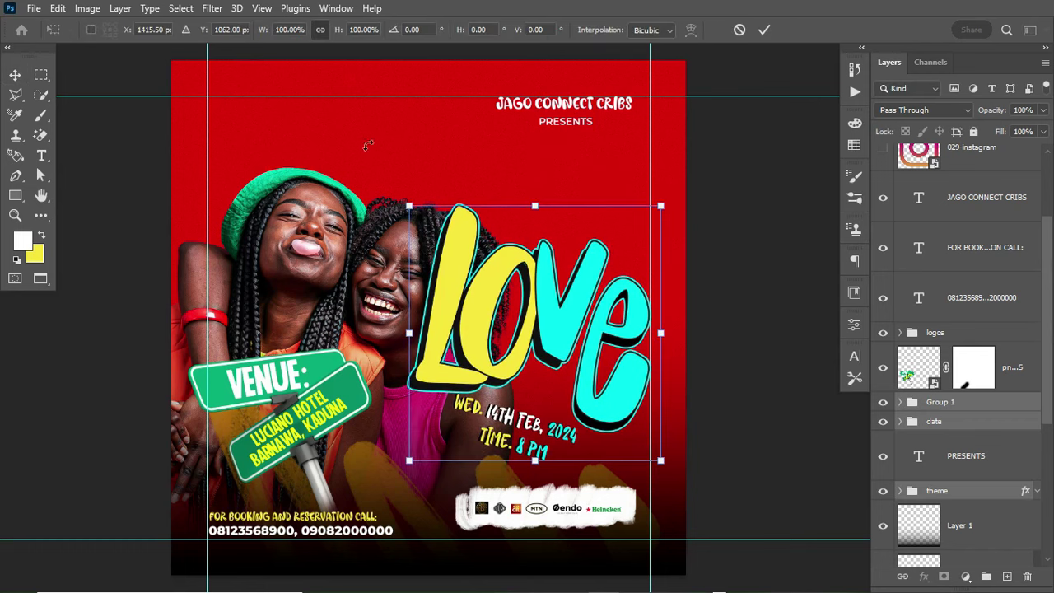
drag(408, 200, 411, 220)
key(Return)
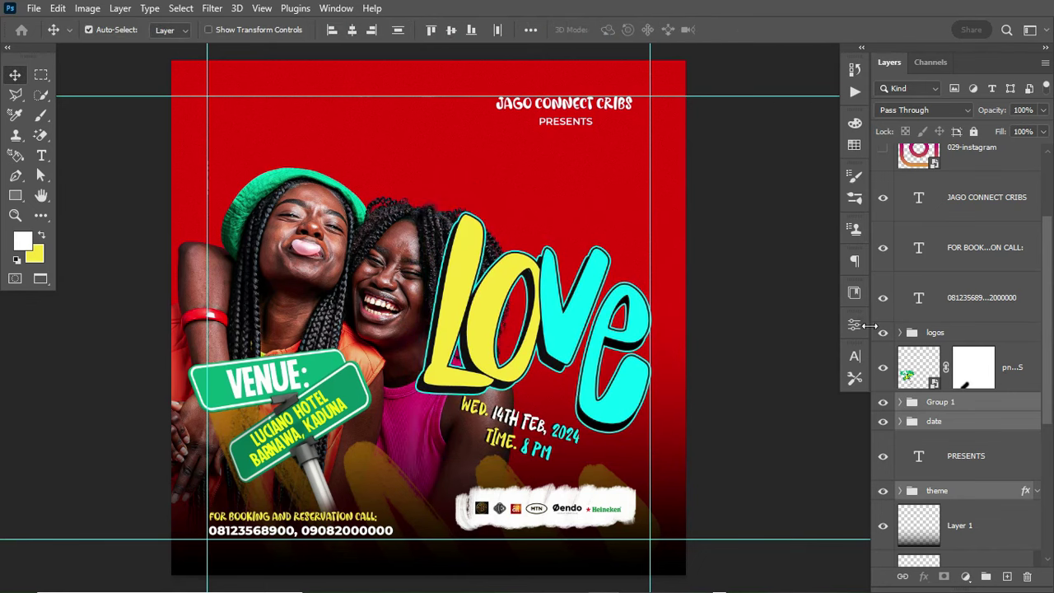
scroll(1037, 257, up, 3)
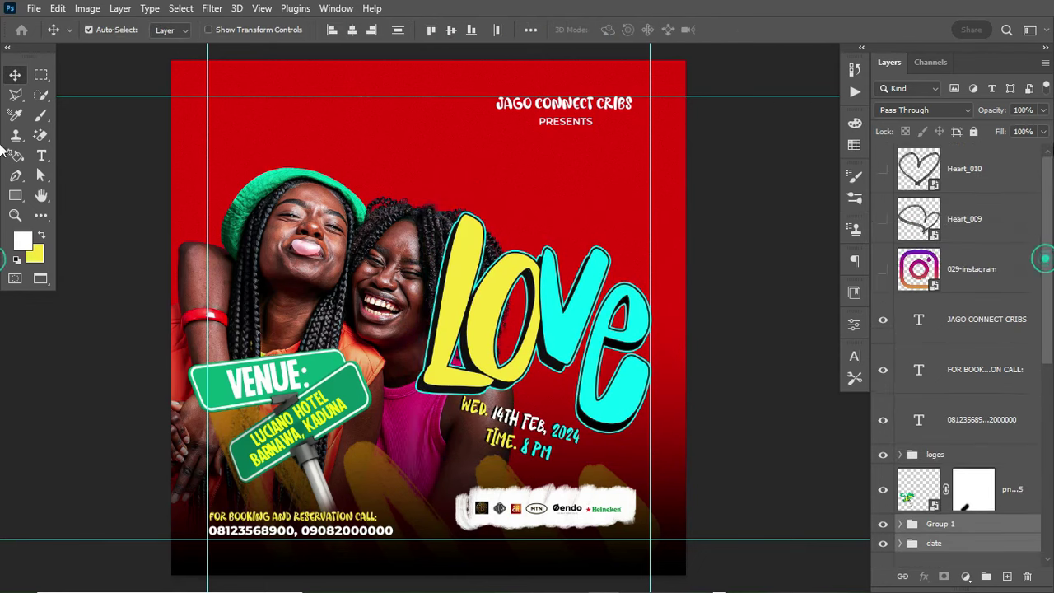
Step: Show Heart_009 and Heart_010 and scale both to about half size over Love's upper right
click(956, 216)
click(883, 219)
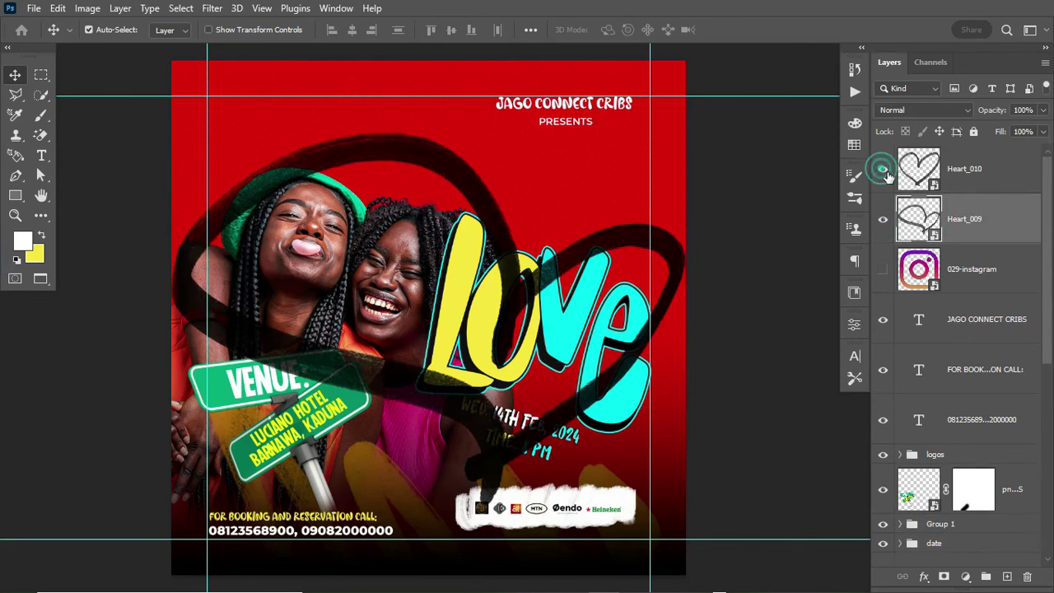
click(882, 169)
shift+click(1011, 179)
key(ctrl+t)
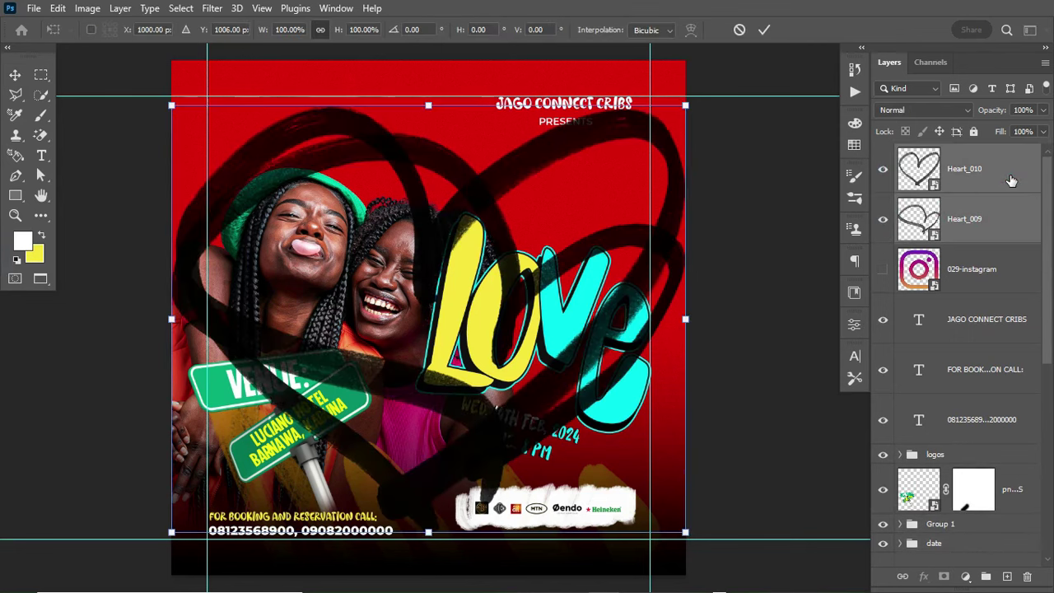
drag(690, 309, 422, 319)
drag(380, 348, 599, 292)
key(Return)
Step: Shrink the hearts further and spread them apart, moving Heart_010 right and nudging Heart_009
click(592, 288)
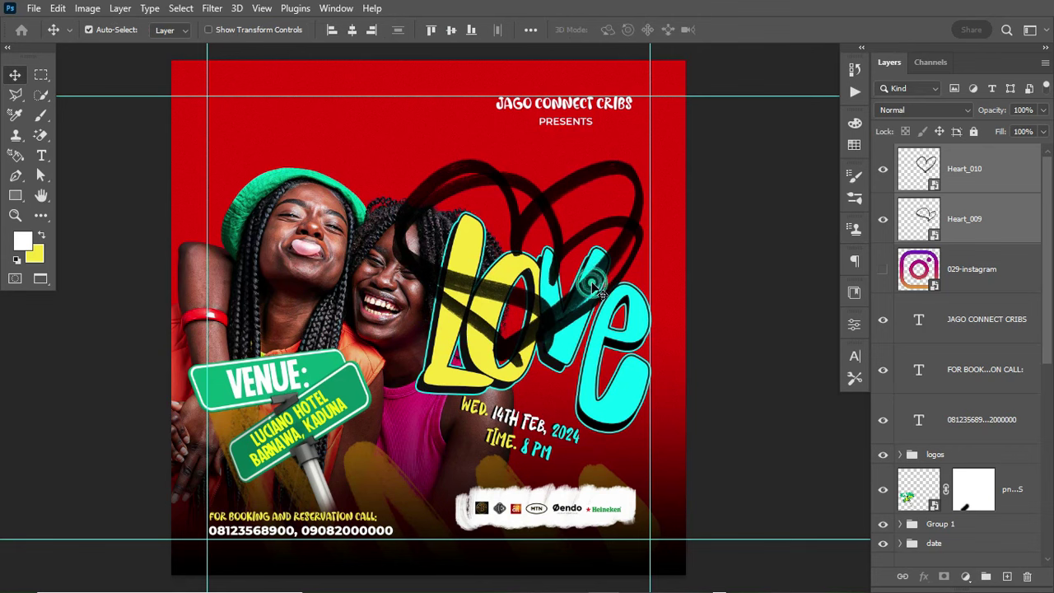
key(ctrl+t)
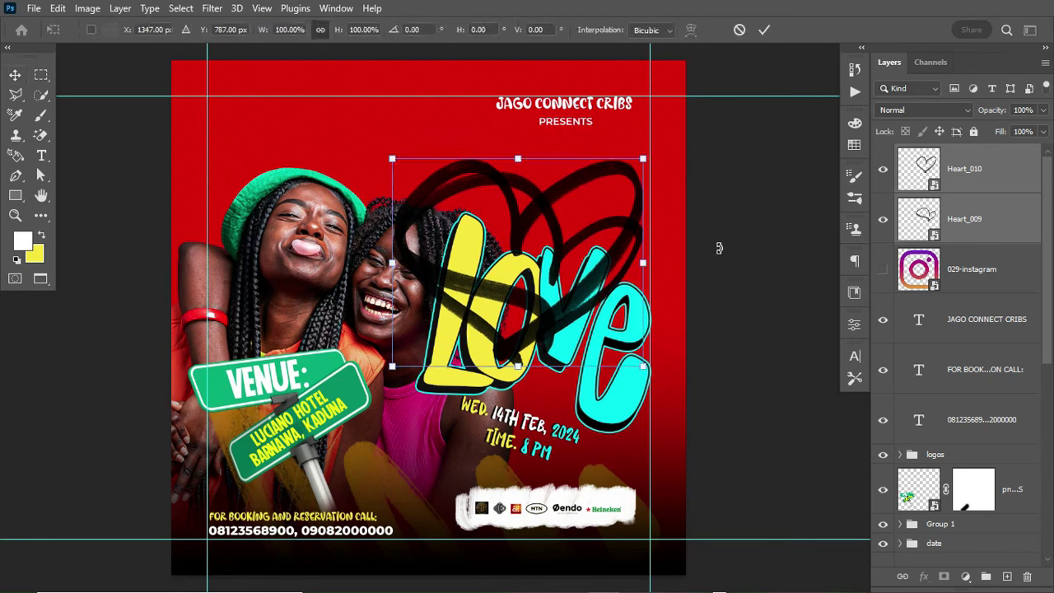
drag(643, 261, 521, 220)
key(Return)
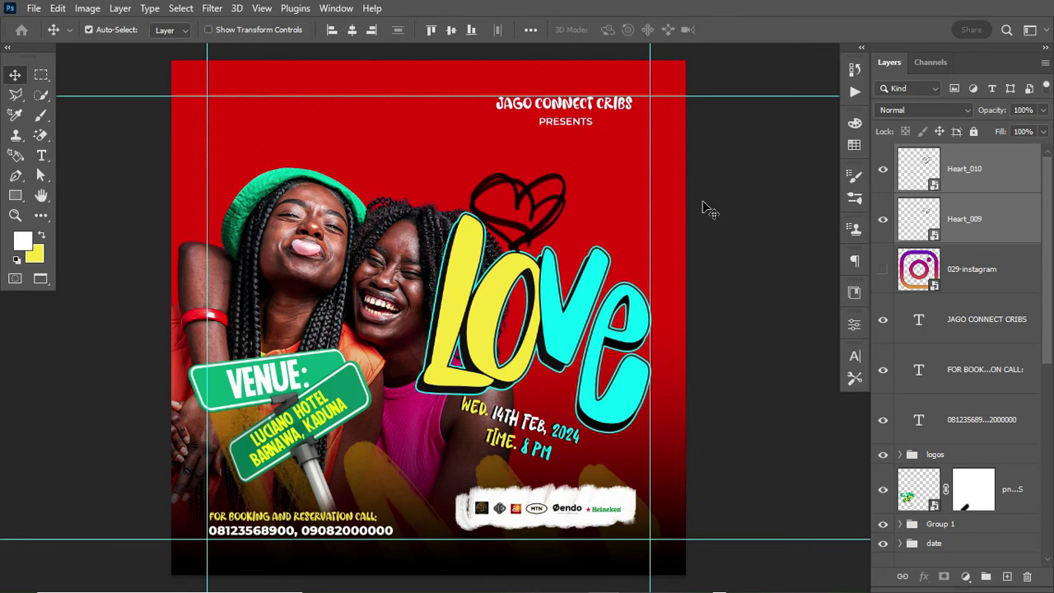
click(973, 186)
key(ctrl+t)
drag(529, 226, 616, 234)
key(Return)
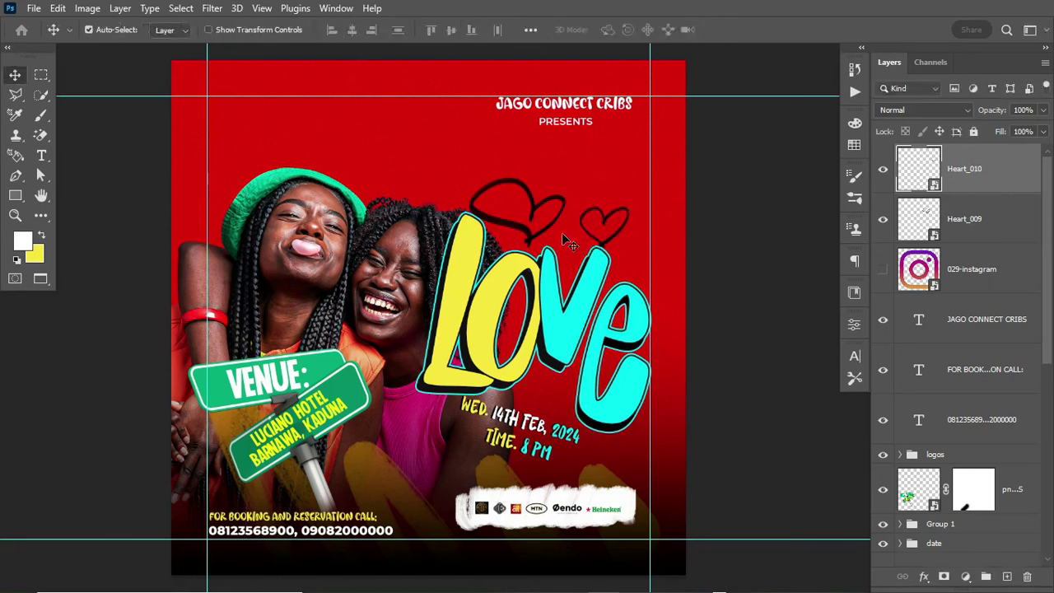
drag(535, 238, 554, 250)
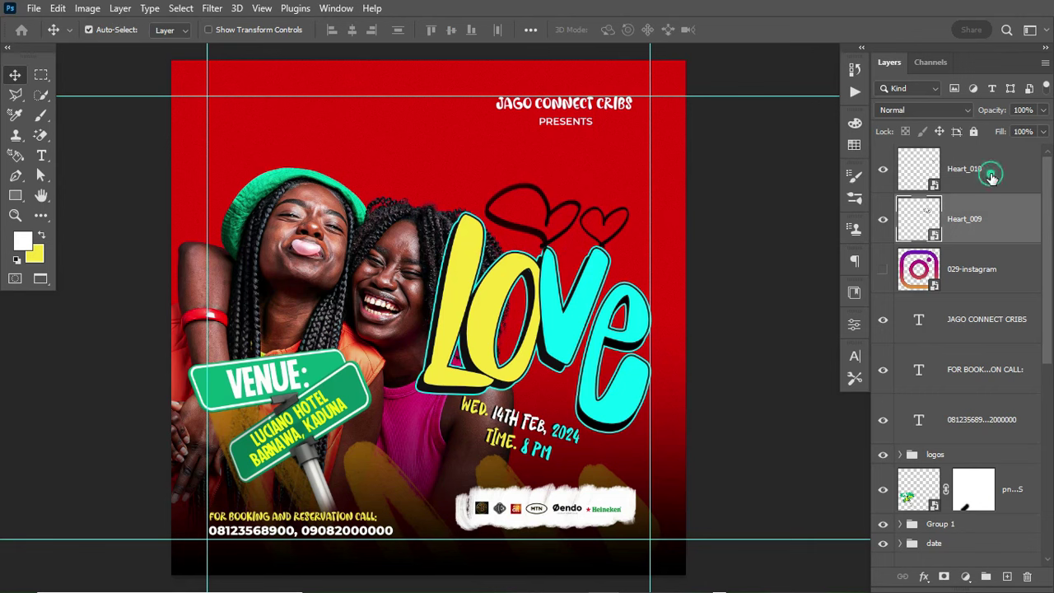
Step: Move both heart layers below the theme group and hide the big heart to check
shift+click(991, 175)
drag(991, 175, 983, 445)
click(887, 412)
Step: Give Heart_009 a white Color Overlay layer effect
click(886, 412)
click(1020, 420)
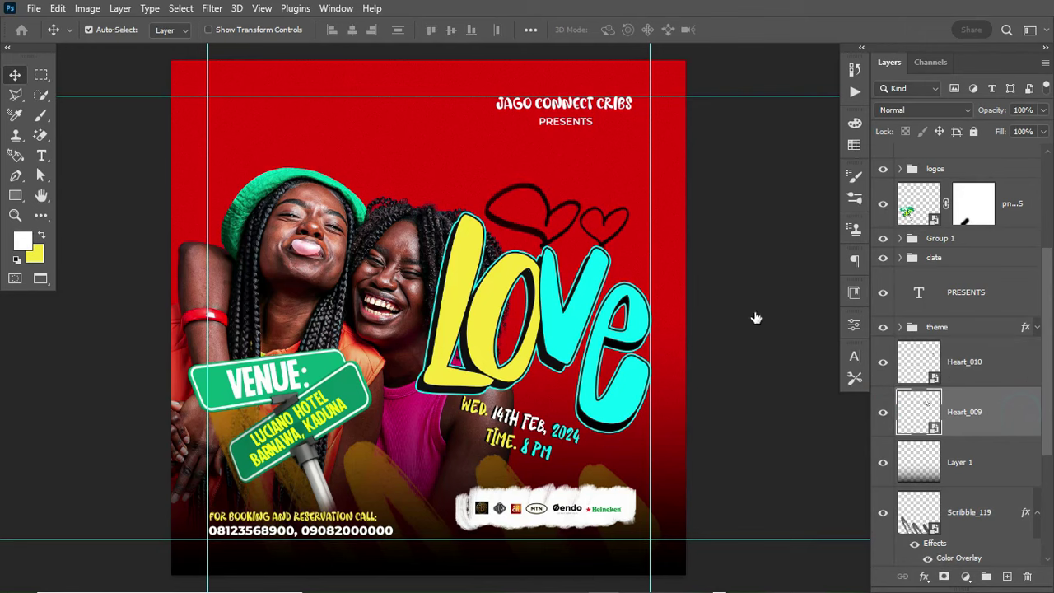
double_click(988, 412)
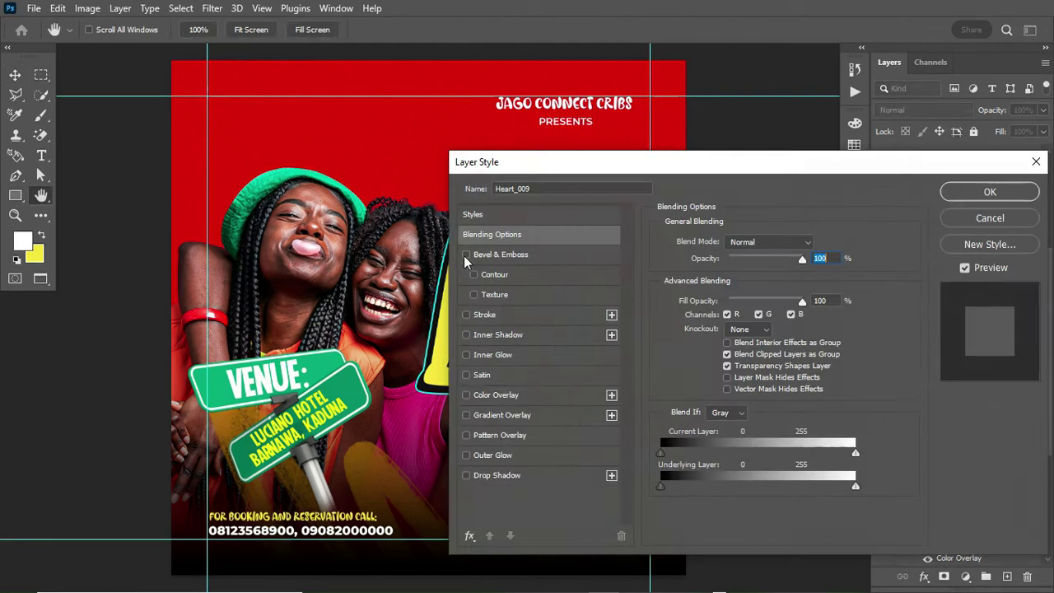
click(495, 394)
click(814, 242)
drag(706, 267, 650, 247)
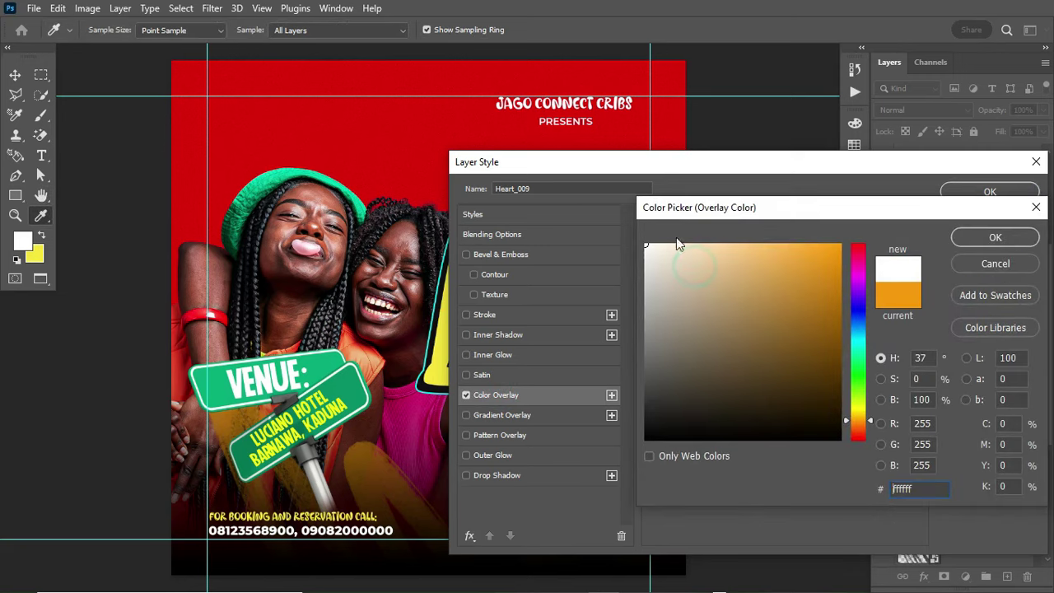
click(994, 237)
click(989, 191)
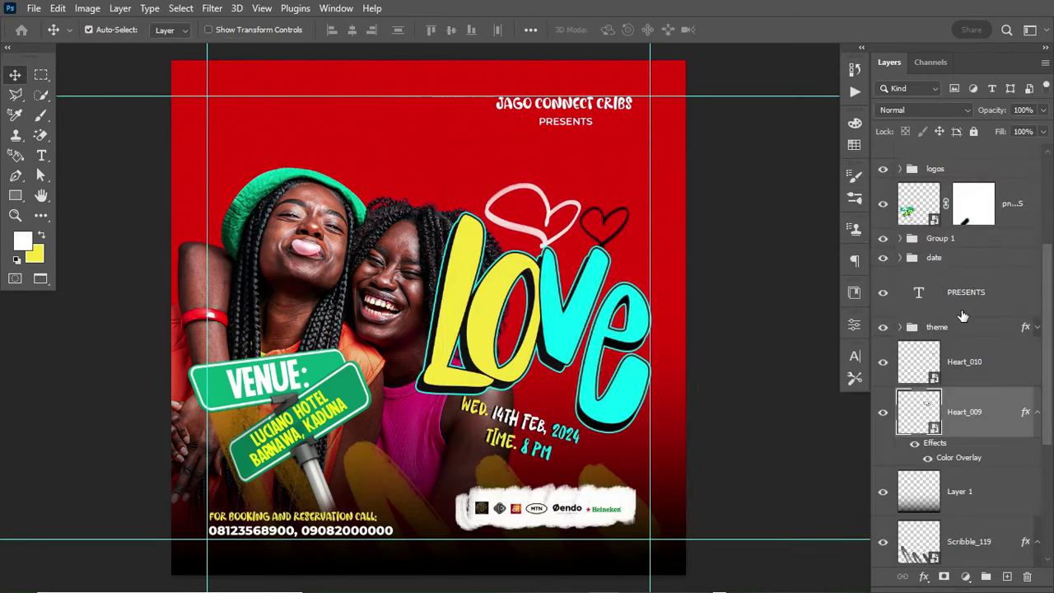
Step: Give Heart_010 a Color Overlay sampled from the Love lettering's yellow (f7e534)
click(998, 353)
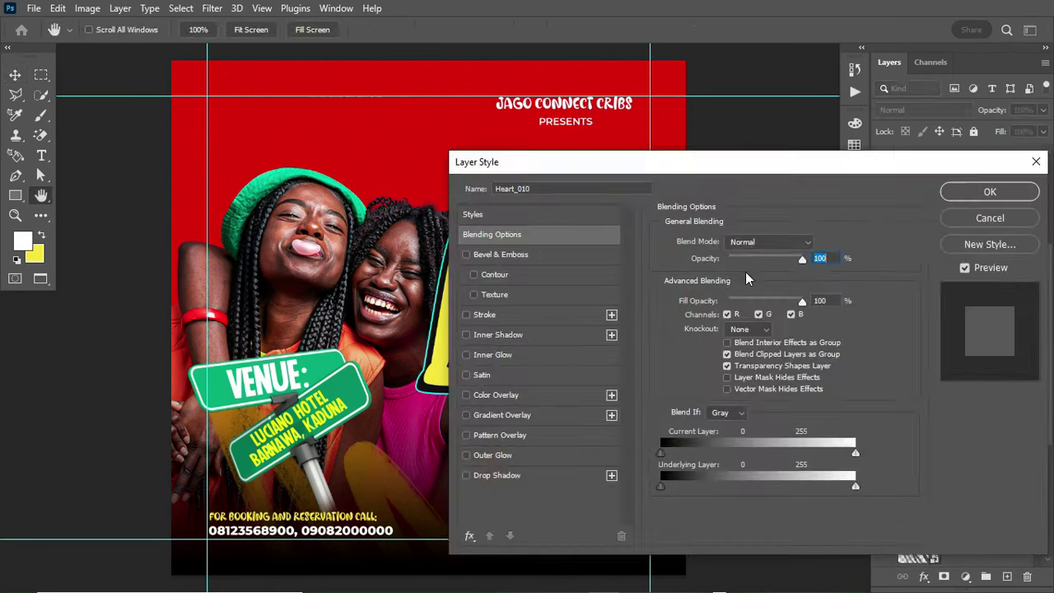
click(498, 395)
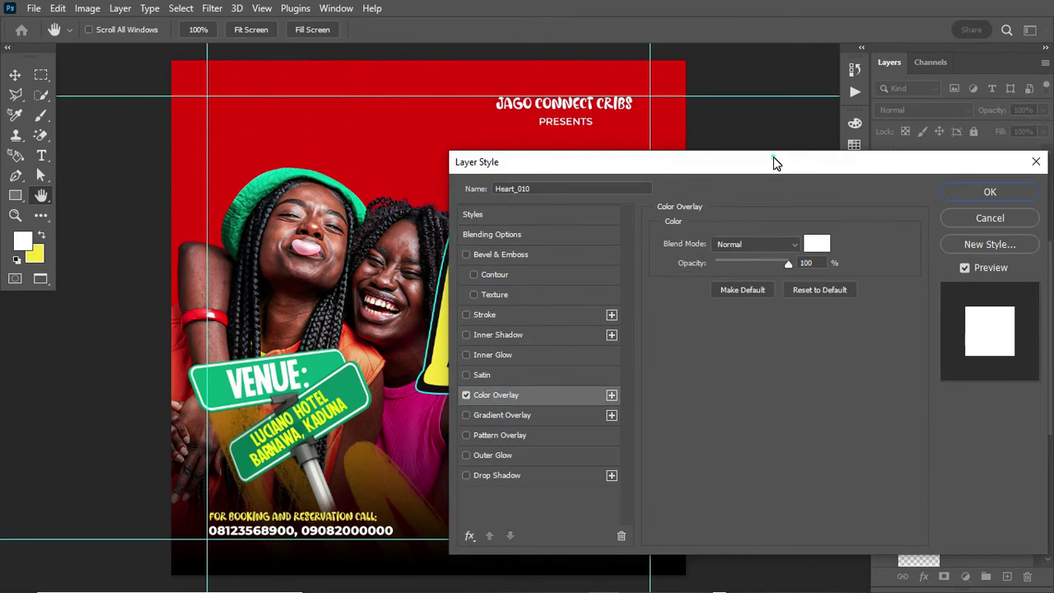
drag(772, 161, 752, 319)
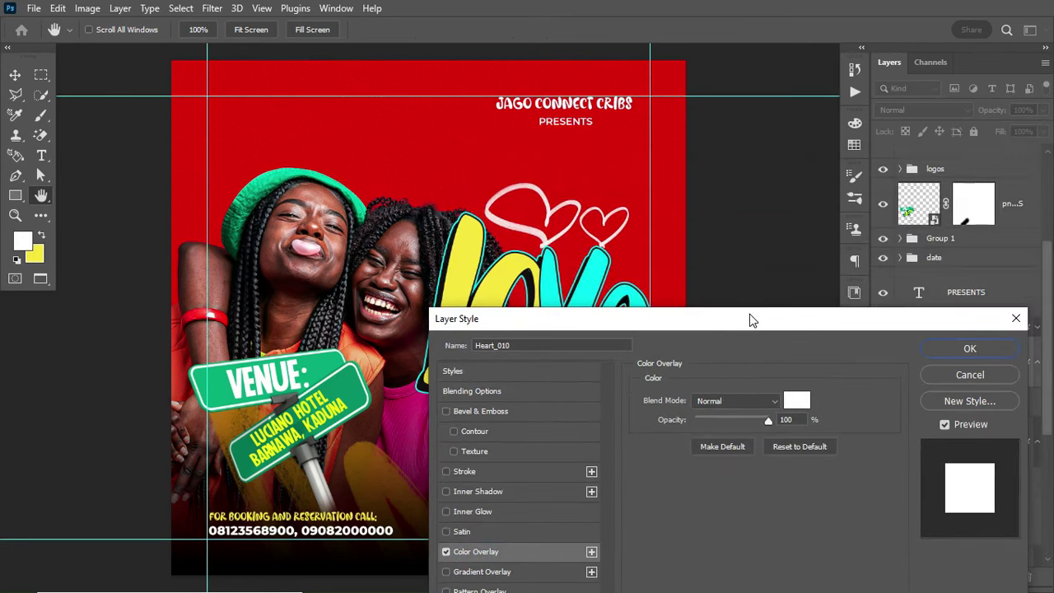
click(796, 400)
click(796, 256)
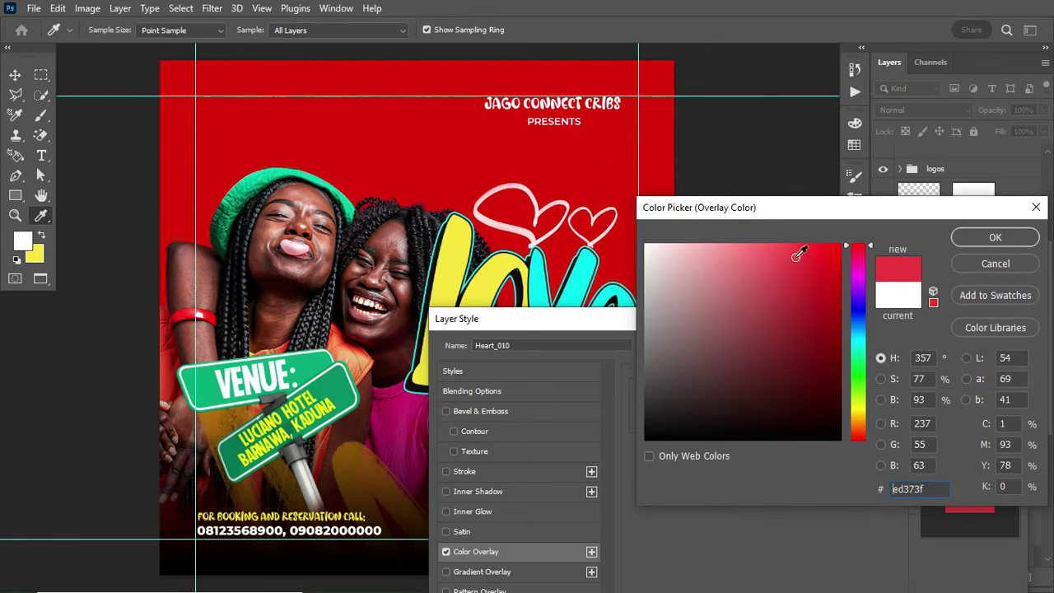
click(458, 249)
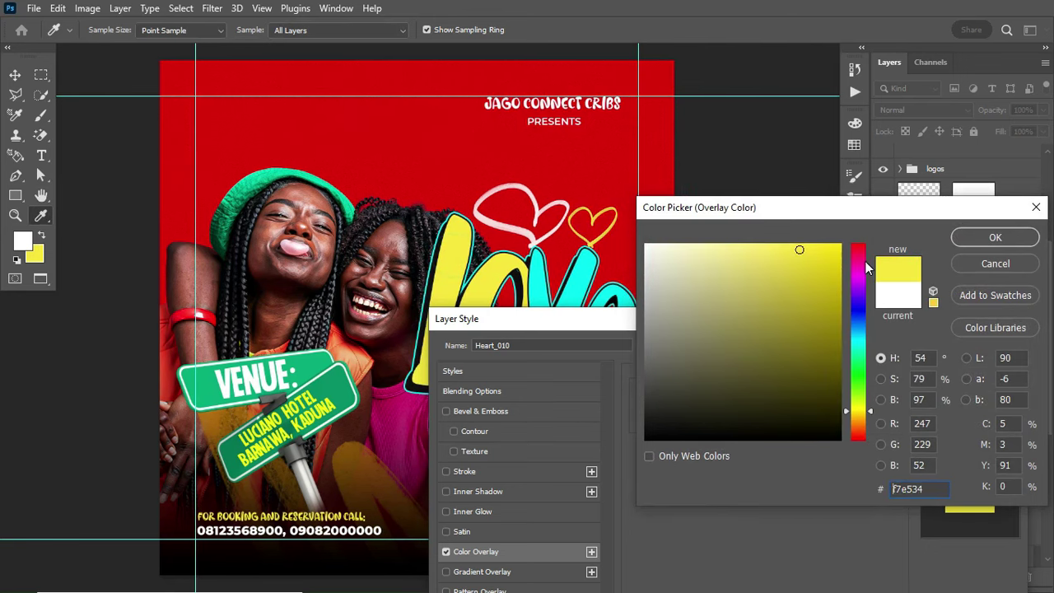
click(995, 237)
click(967, 344)
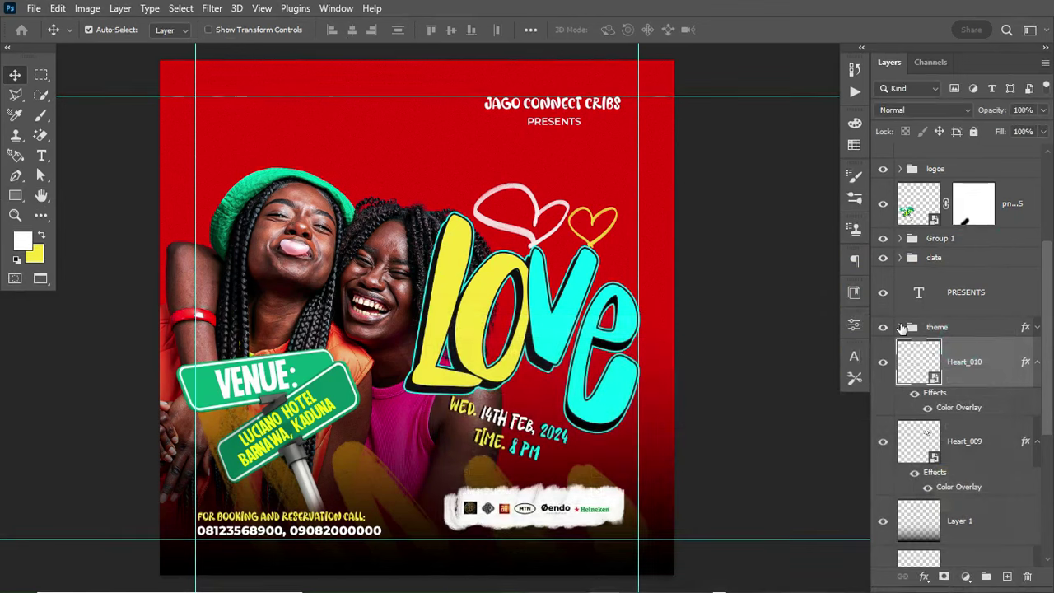
click(1039, 371)
click(1039, 411)
click(1001, 408)
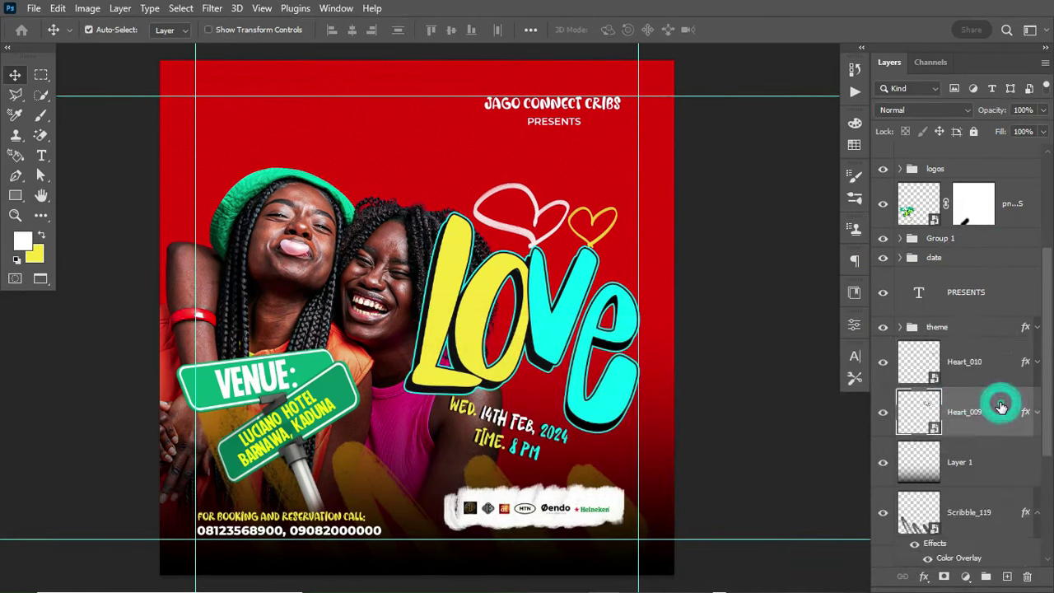
Step: Try duplicating the white heart onto the hat, then delete the unwanted copy
key(ctrl+j)
key(ctrl+t)
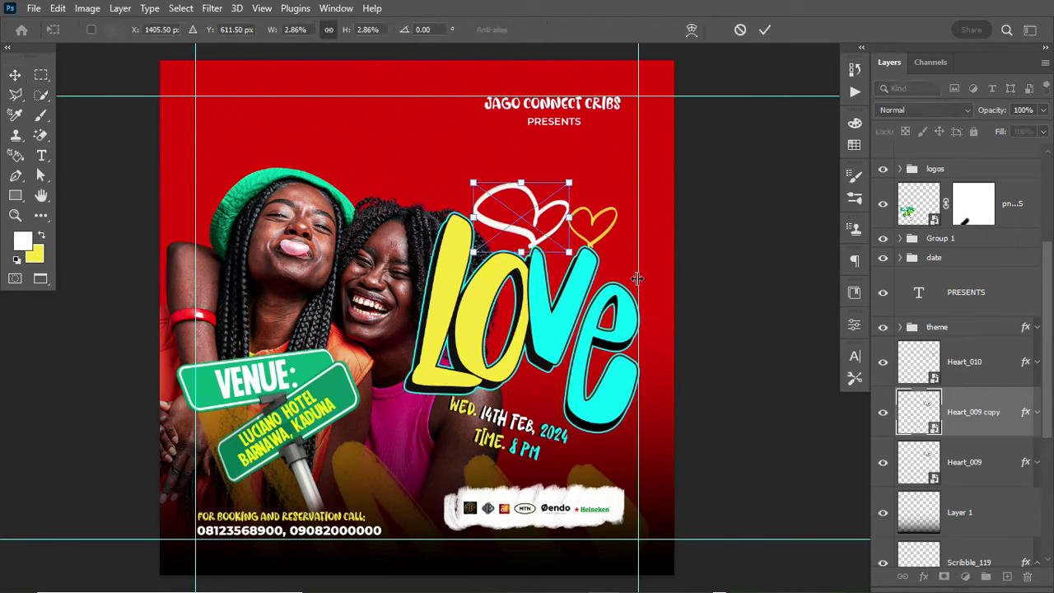
drag(550, 228, 280, 152)
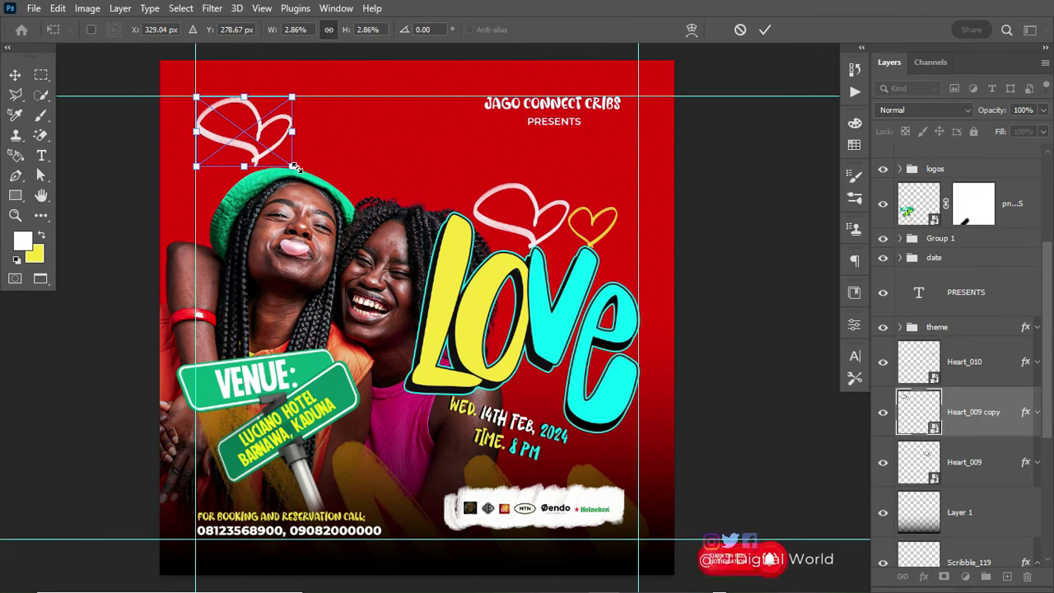
key(Escape)
key(Delete)
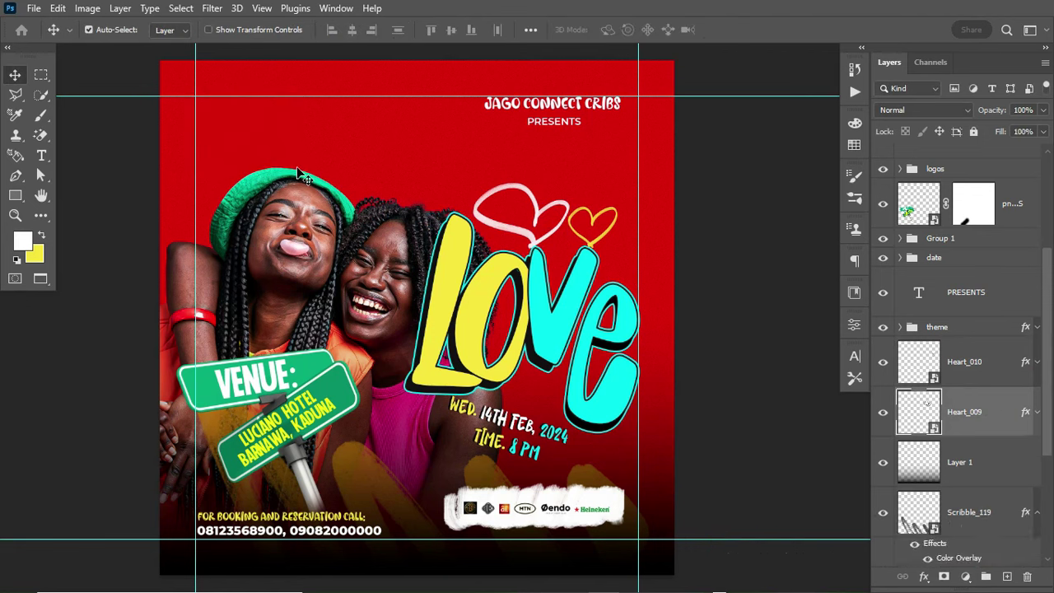
Step: Duplicate Heart_010 and place the copy, slightly smaller, in the flyer's top-left corner
click(883, 361)
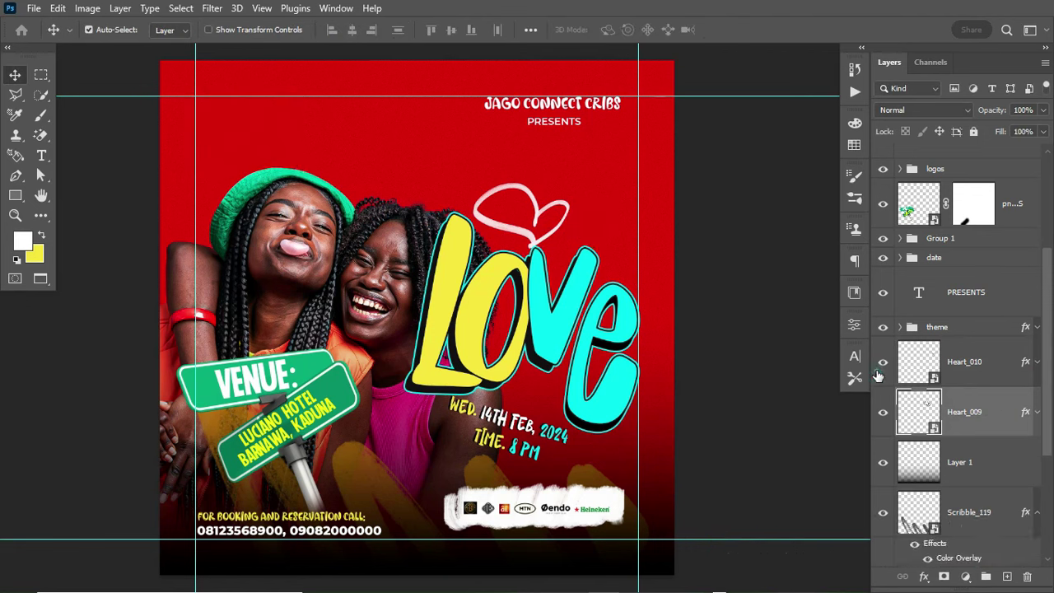
click(998, 362)
key(ctrl+j)
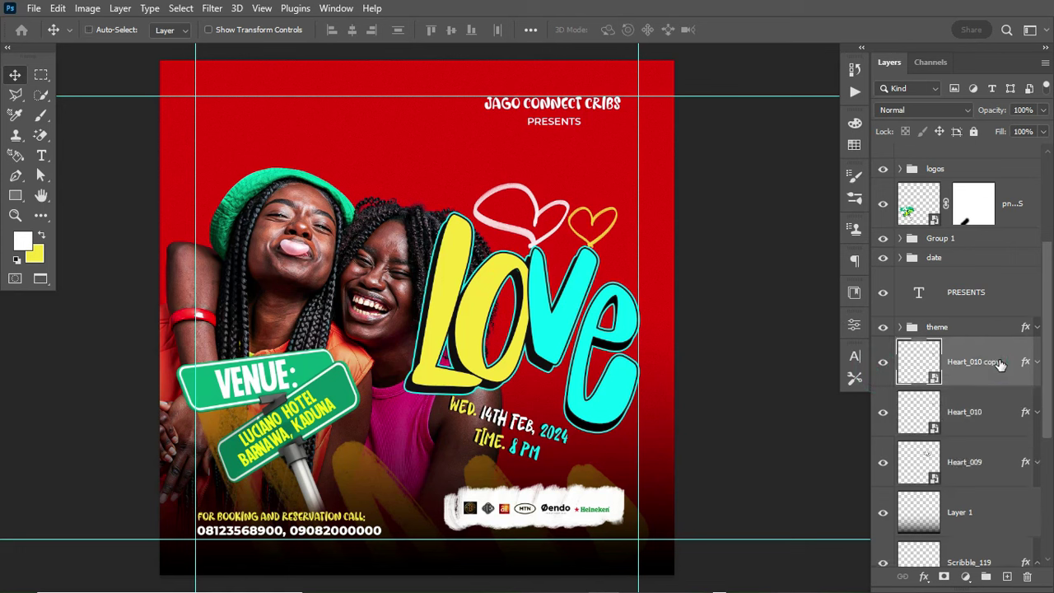
key(ctrl+t)
drag(586, 237, 387, 295)
drag(325, 224, 313, 130)
drag(379, 204, 347, 179)
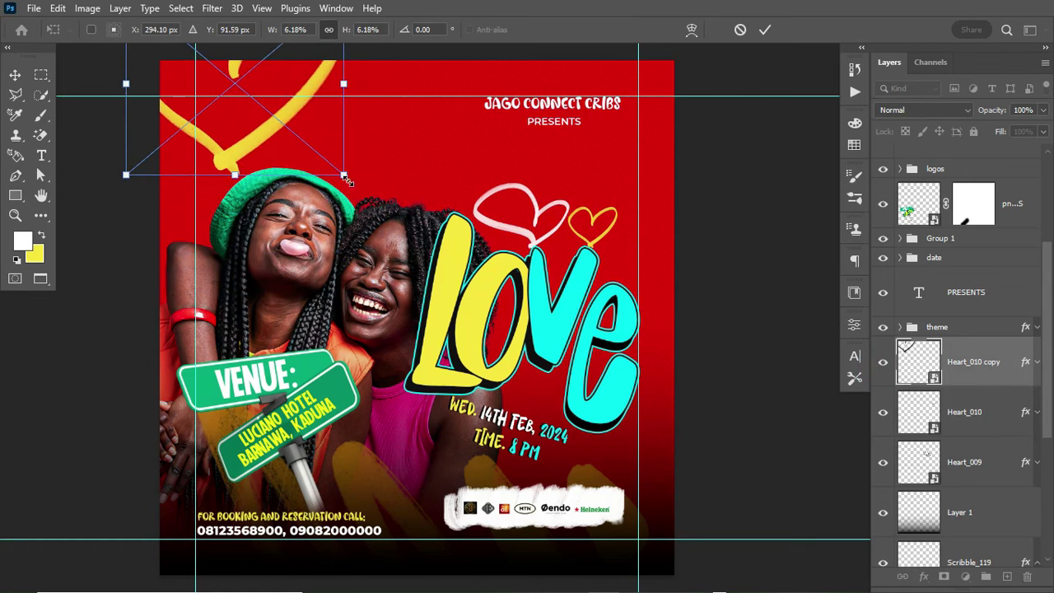
drag(302, 116, 319, 126)
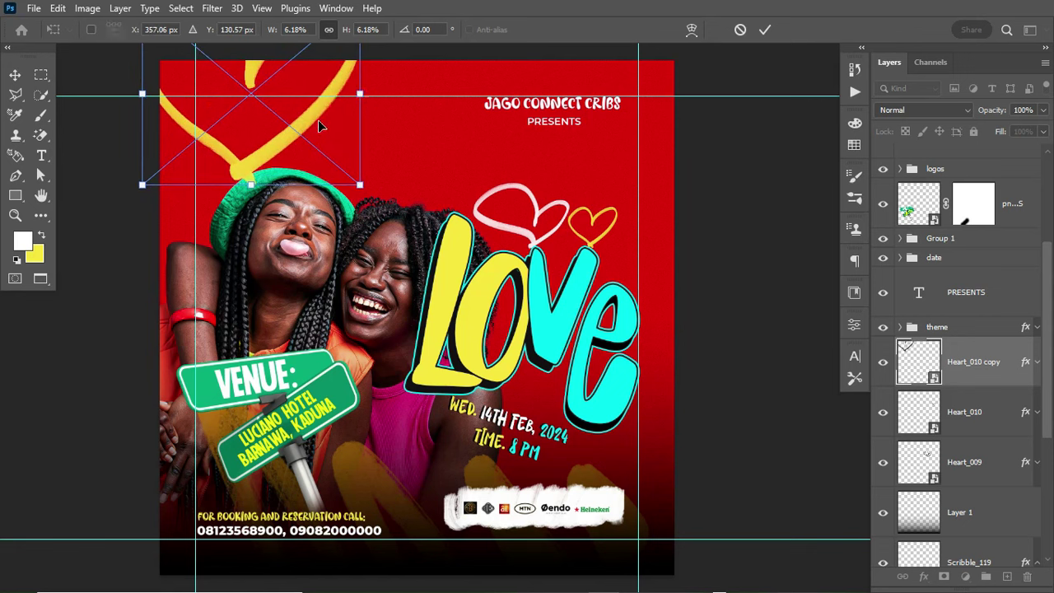
key(Return)
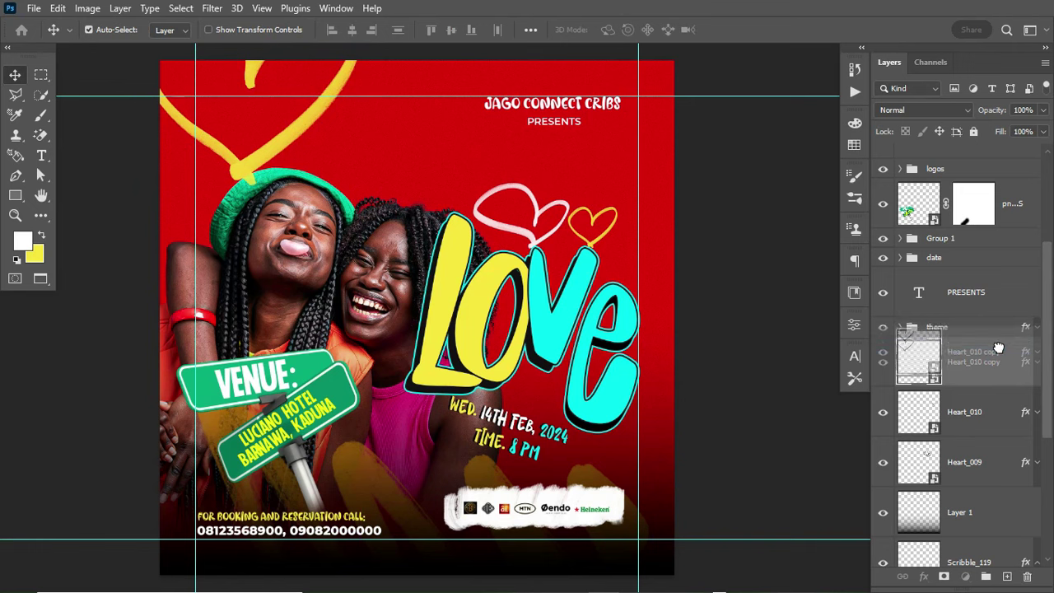
Step: Move the heart copy's layer behind the photo of the women and shrink it slightly
scroll(1049, 350, down, 3)
drag(971, 210, 980, 516)
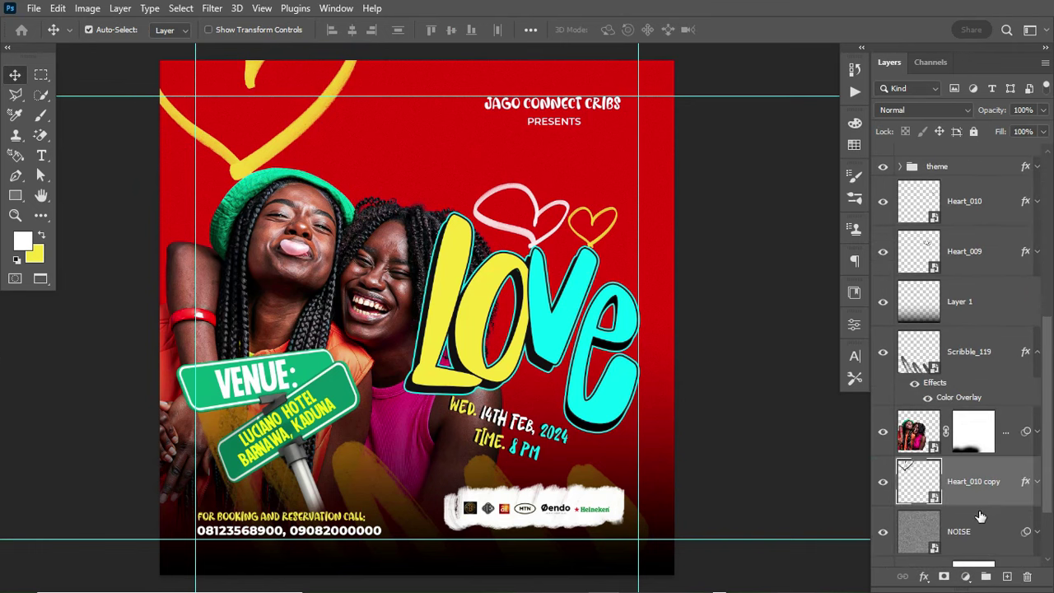
key(ctrl+t)
drag(359, 184, 338, 176)
drag(263, 79, 265, 95)
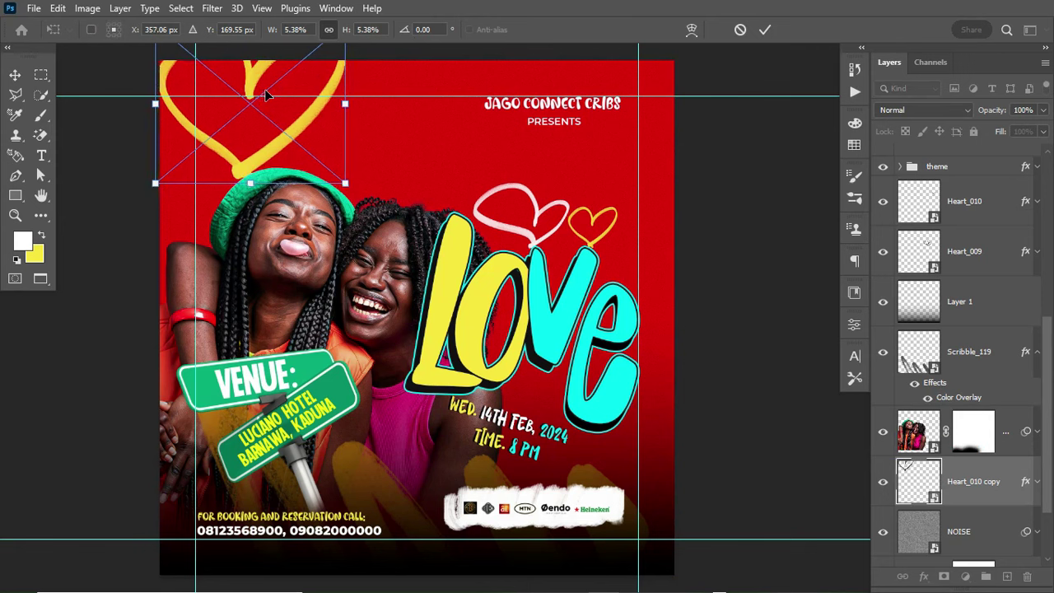
key(Return)
Step: Change the big heart's Color Overlay to white, then start a text line above the hat
key(ctrl+h)
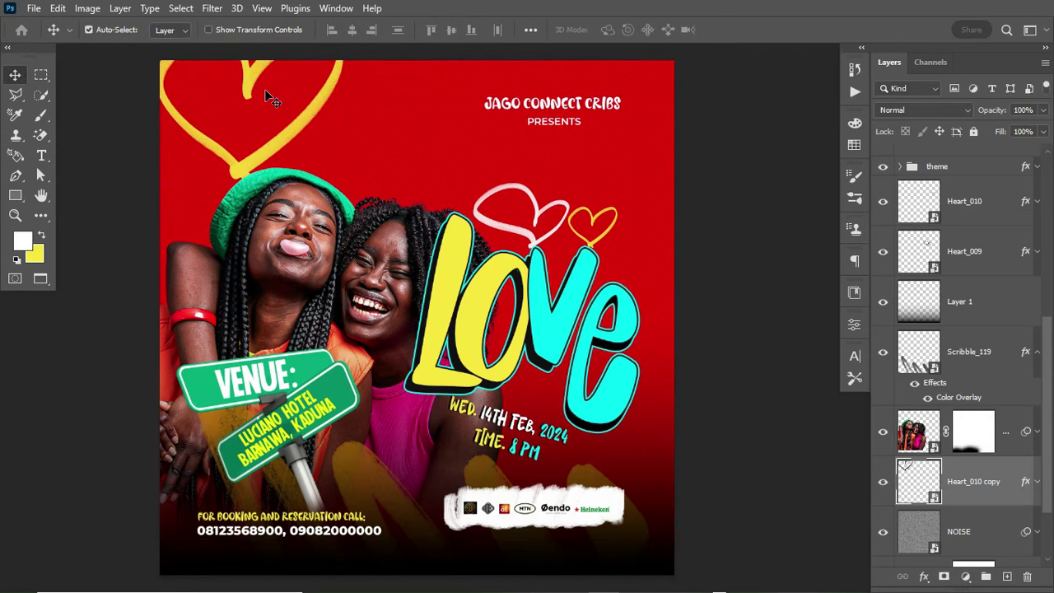
click(1037, 482)
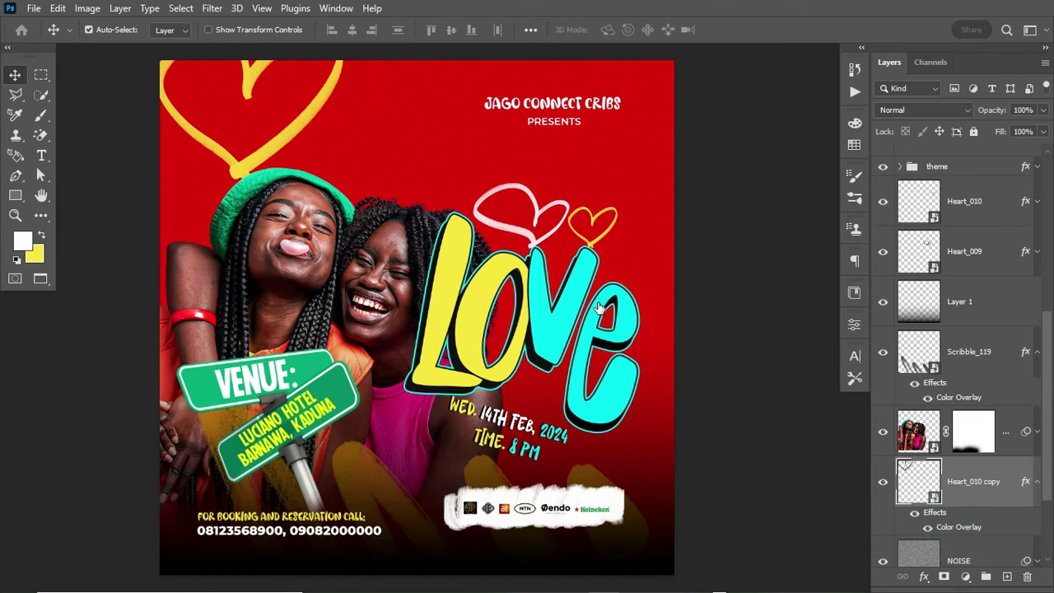
double_click(946, 526)
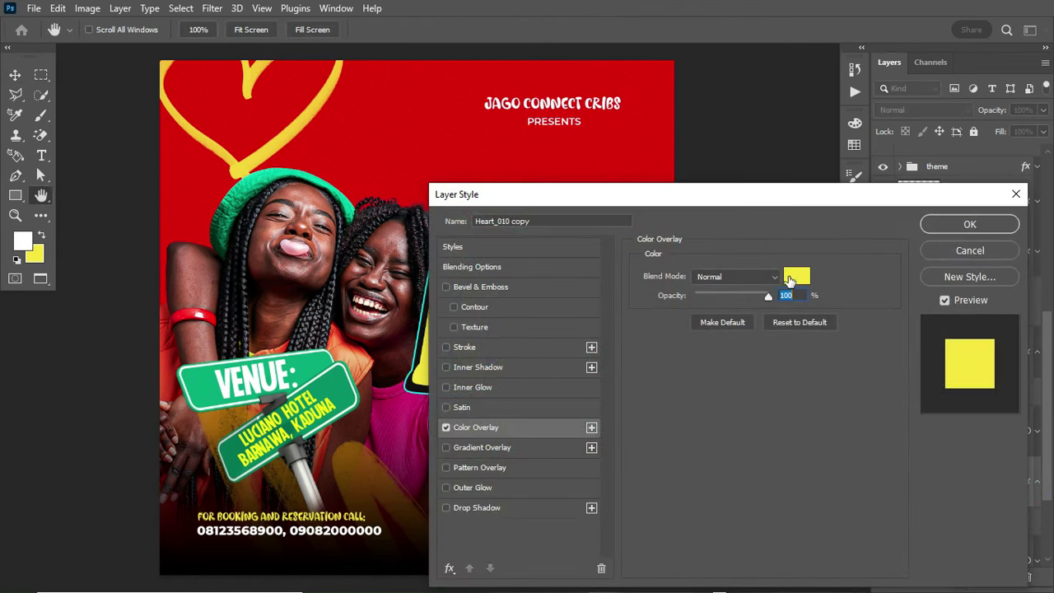
click(790, 280)
click(644, 245)
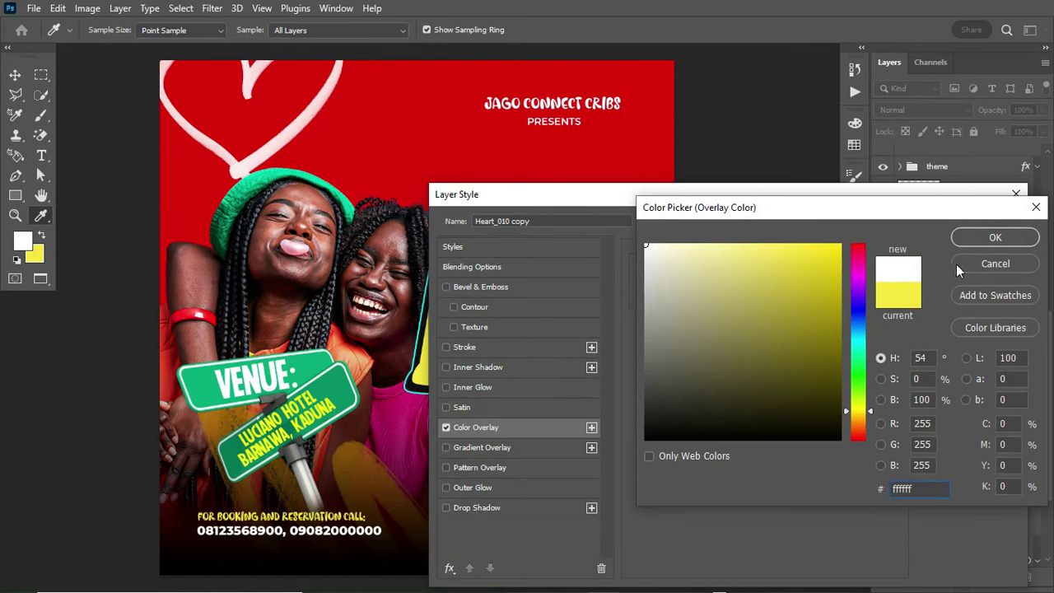
click(994, 237)
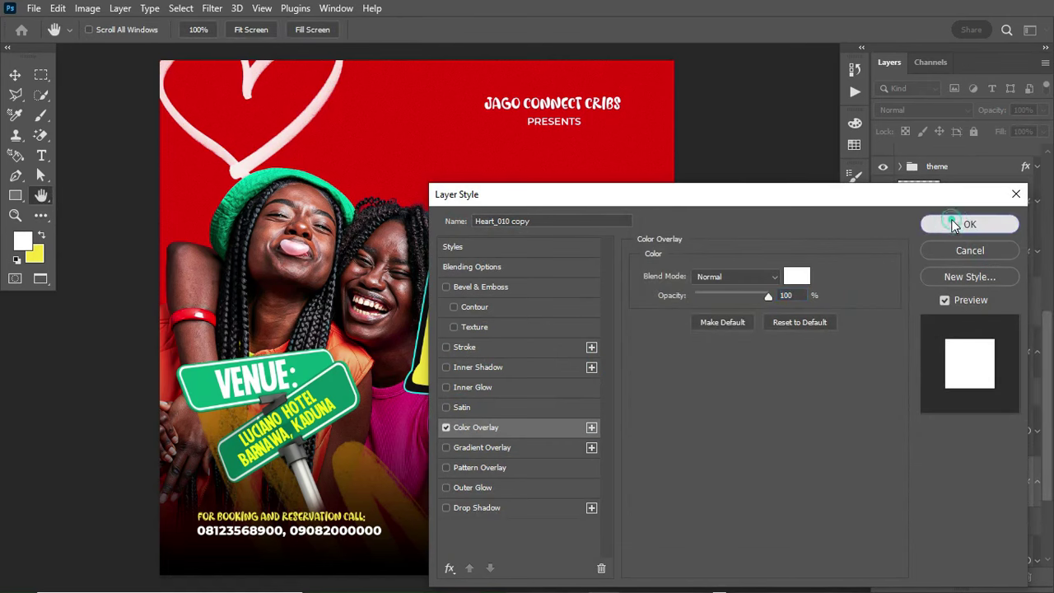
click(969, 224)
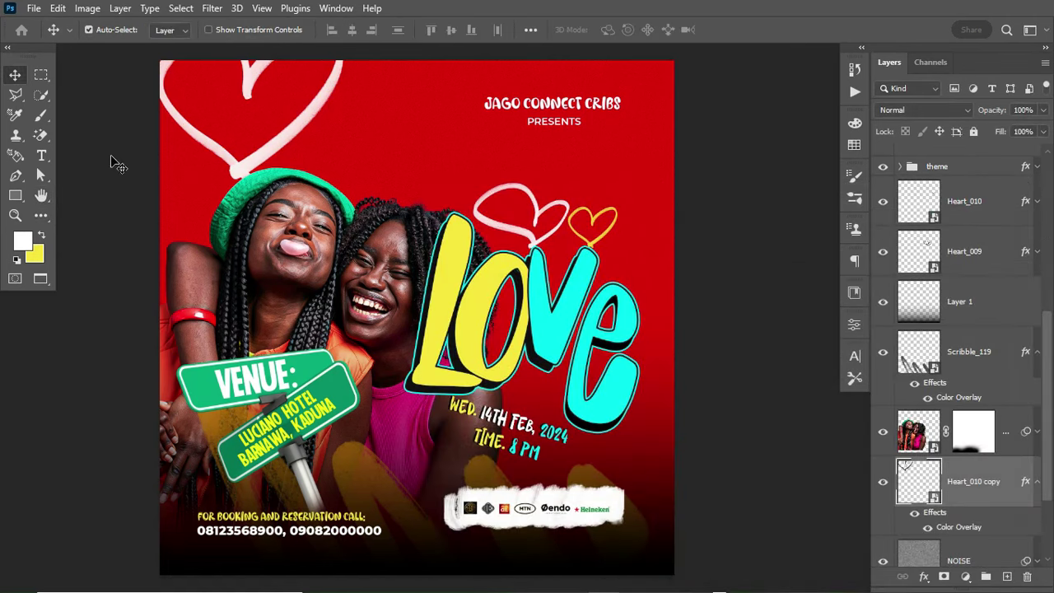
key(t)
click(350, 163)
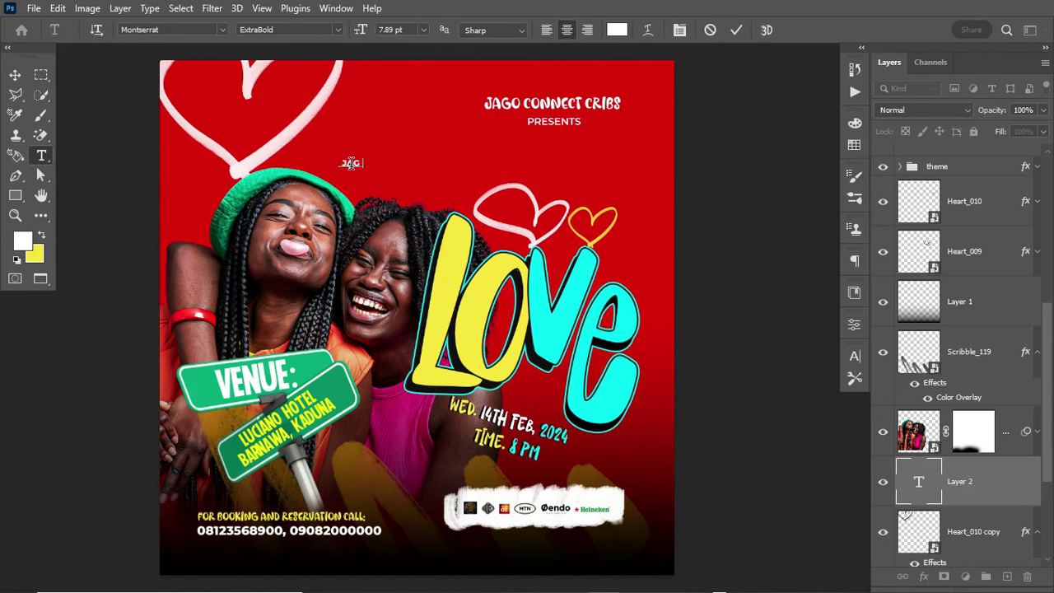
Step: Type 'JAGOCONNECTS' and move it to the top-left under the white heart
text(JAGOCONNECTS)
key(ctrl+Return)
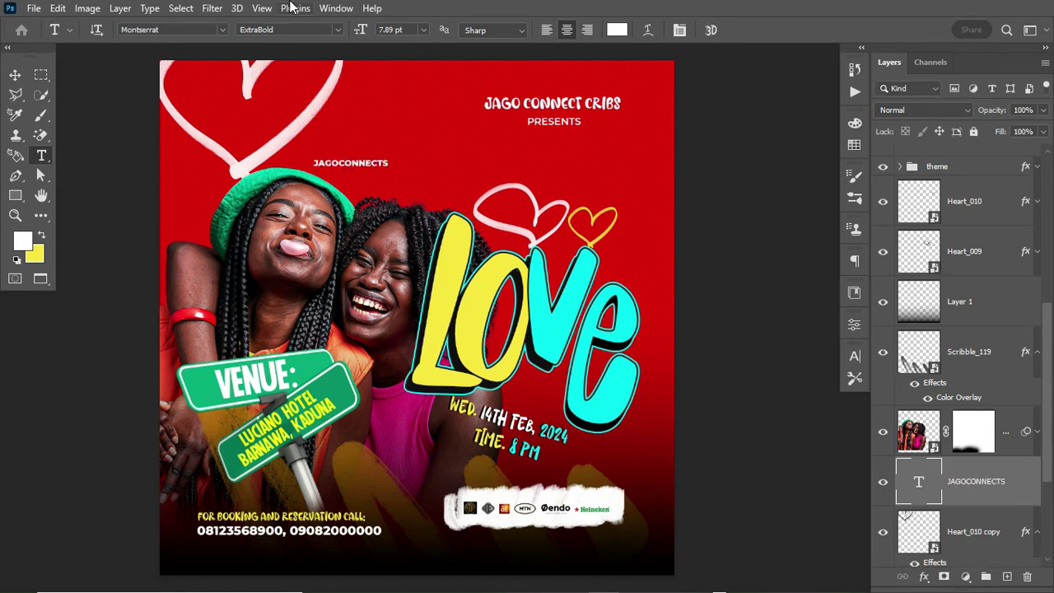
key(ctrl+t)
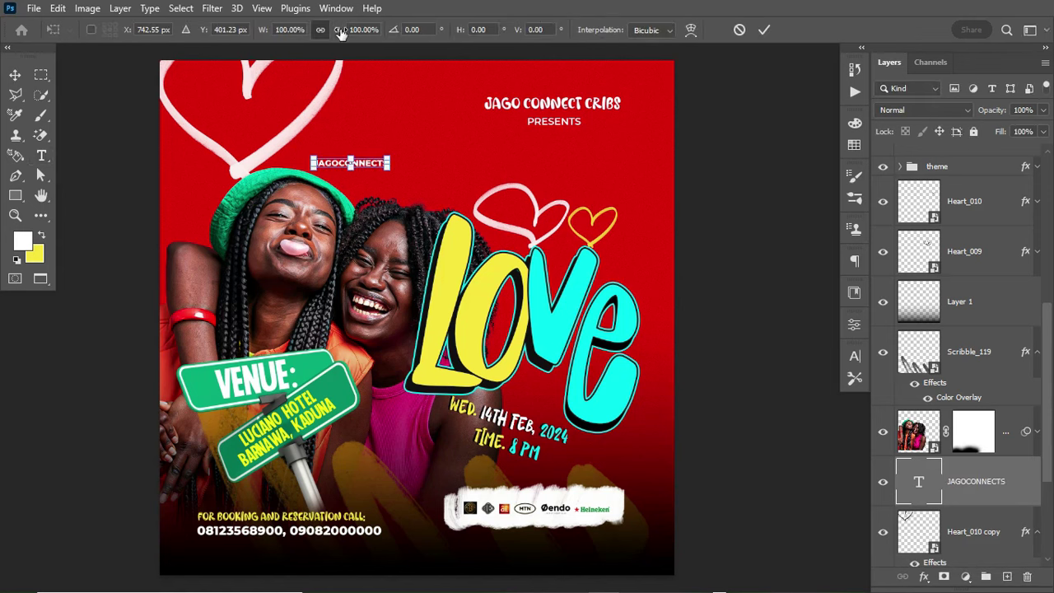
drag(372, 167, 280, 116)
key(ctrl+semicolon)
key(t)
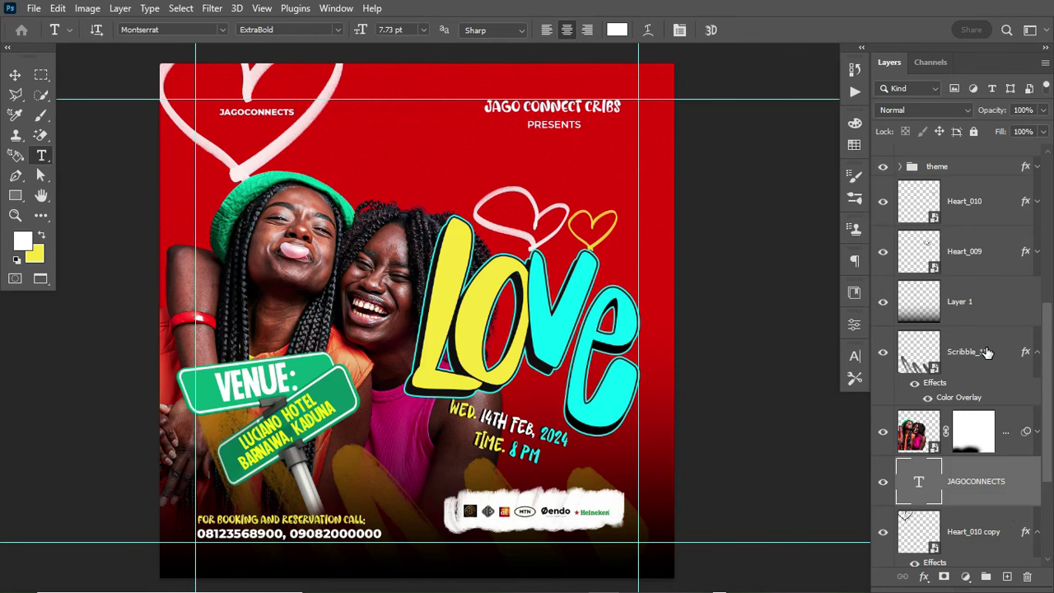
Step: Reveal the 029-instagram logo layer and shrink it to a small icon
scroll(987, 352, up, 5)
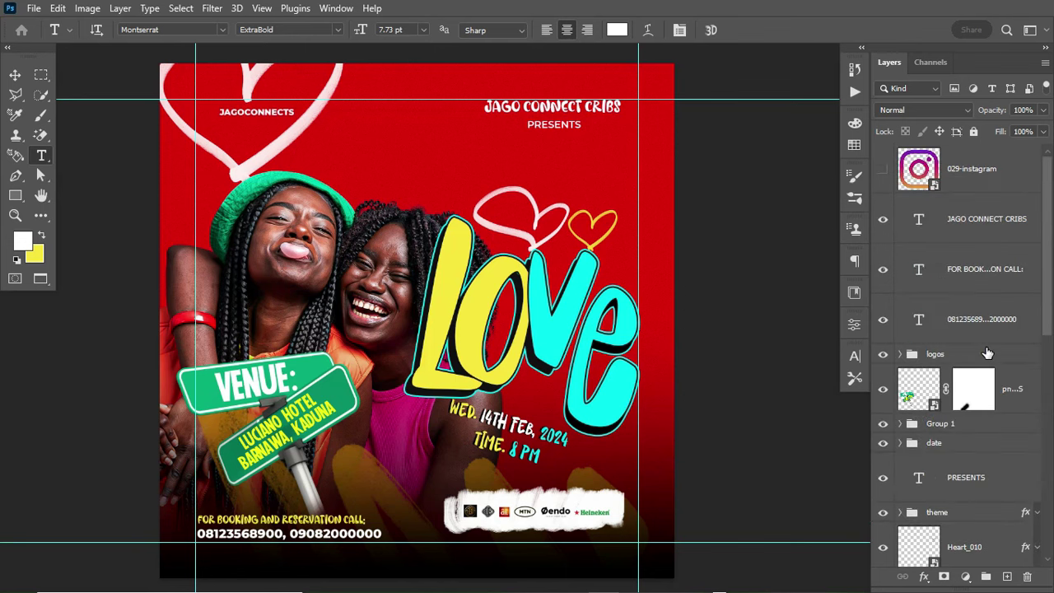
click(884, 171)
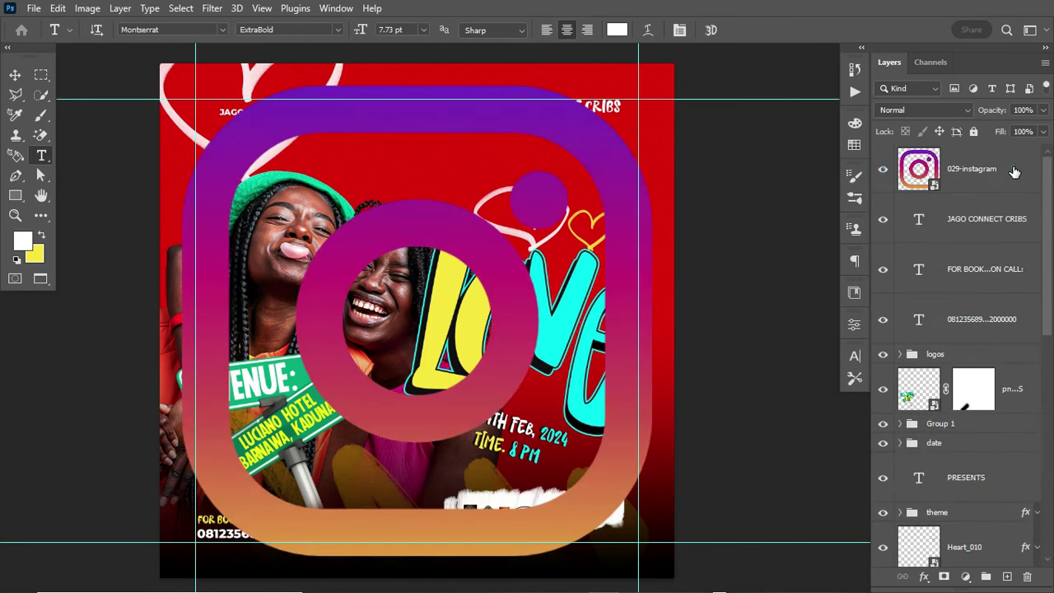
click(1014, 171)
key(ctrl+t)
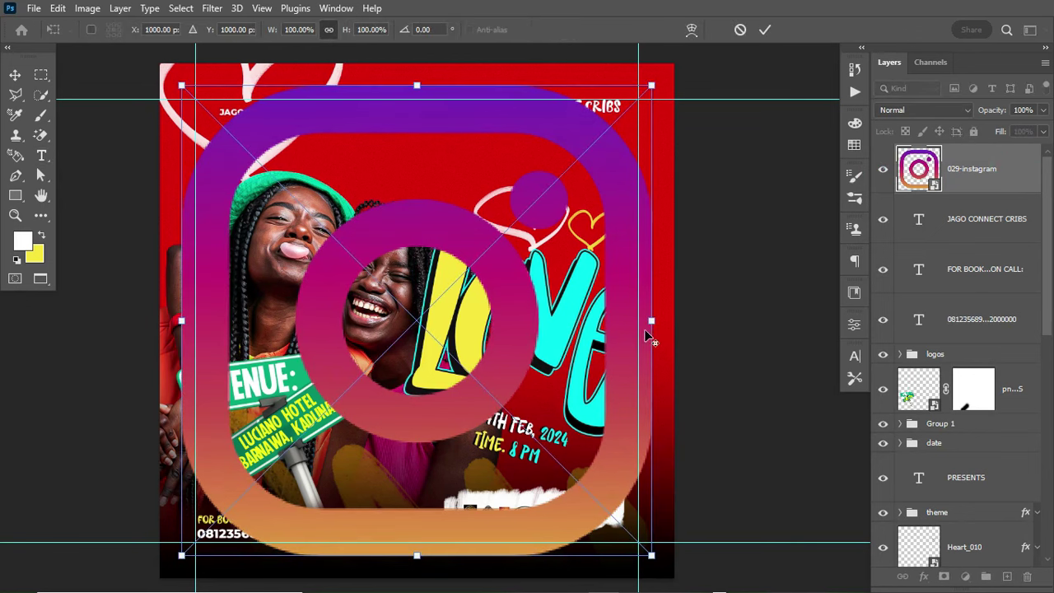
drag(649, 323, 434, 303)
key(Return)
key(t)
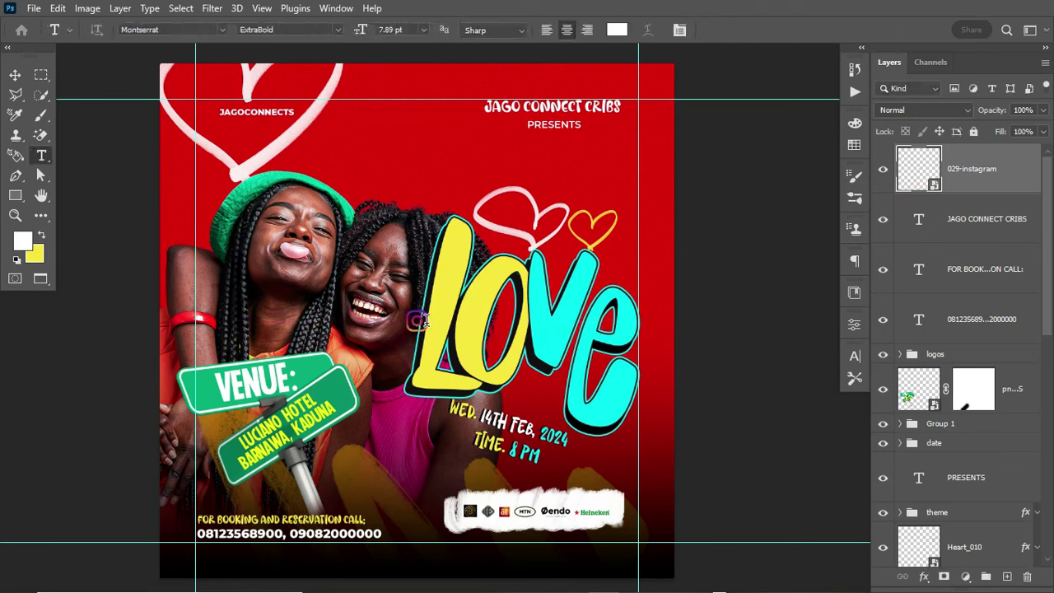
key(v)
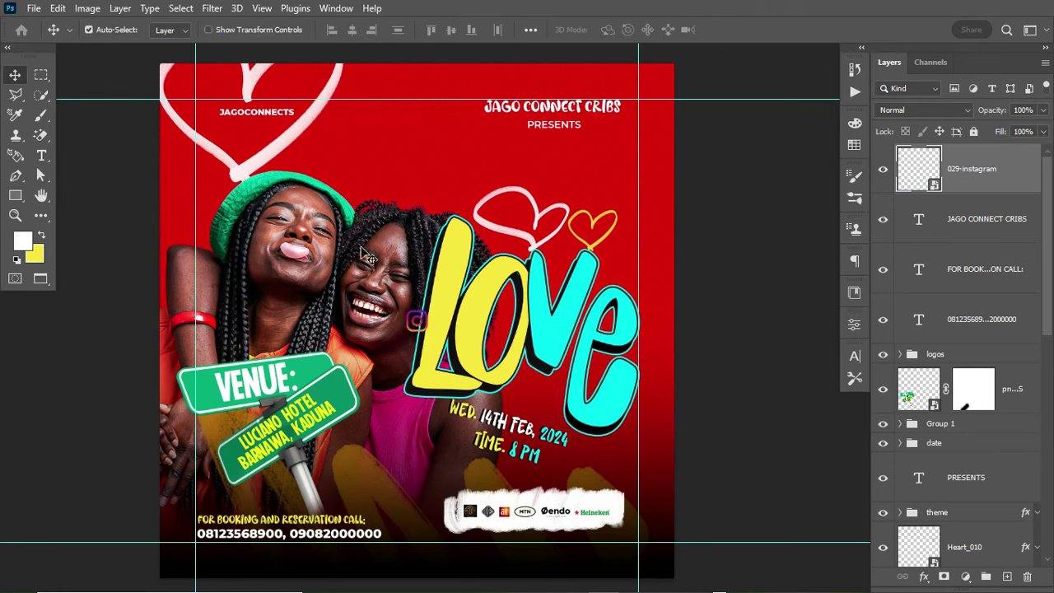
Step: Place the Instagram icon just left of JAGOCONNECTS and turn it white with a Color Overlay
key(ctrl+z)
key(ctrl+shift+z)
drag(437, 335, 211, 127)
key(ctrl+t)
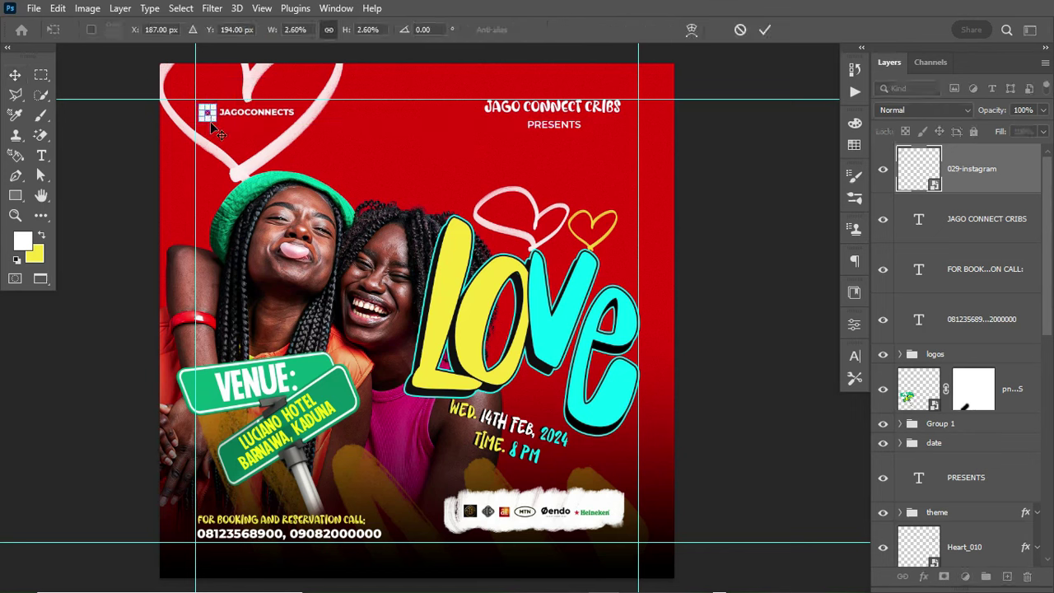
key(Return)
click(1019, 175)
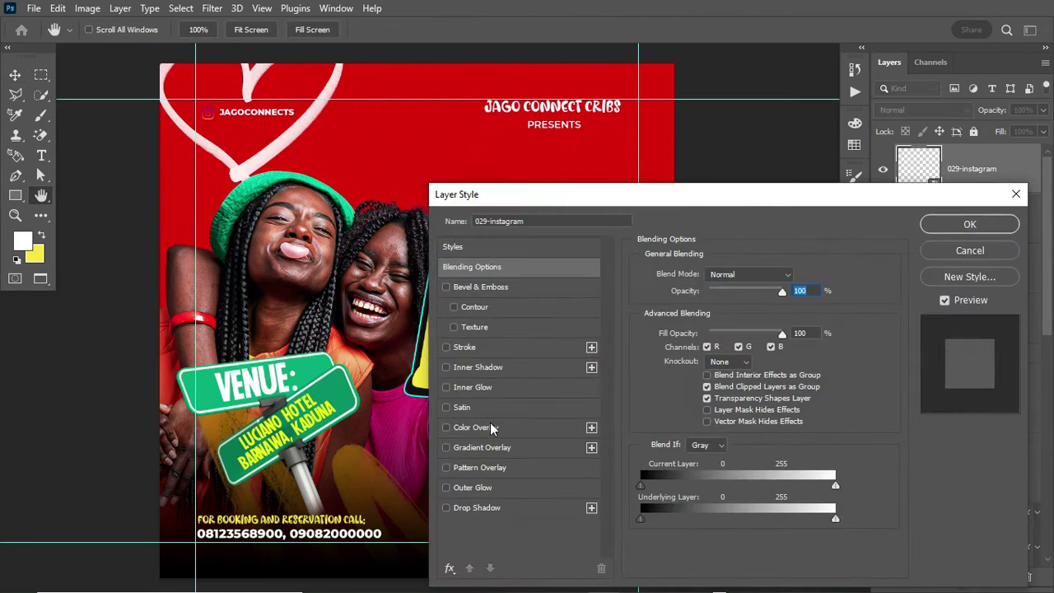
click(486, 427)
click(968, 225)
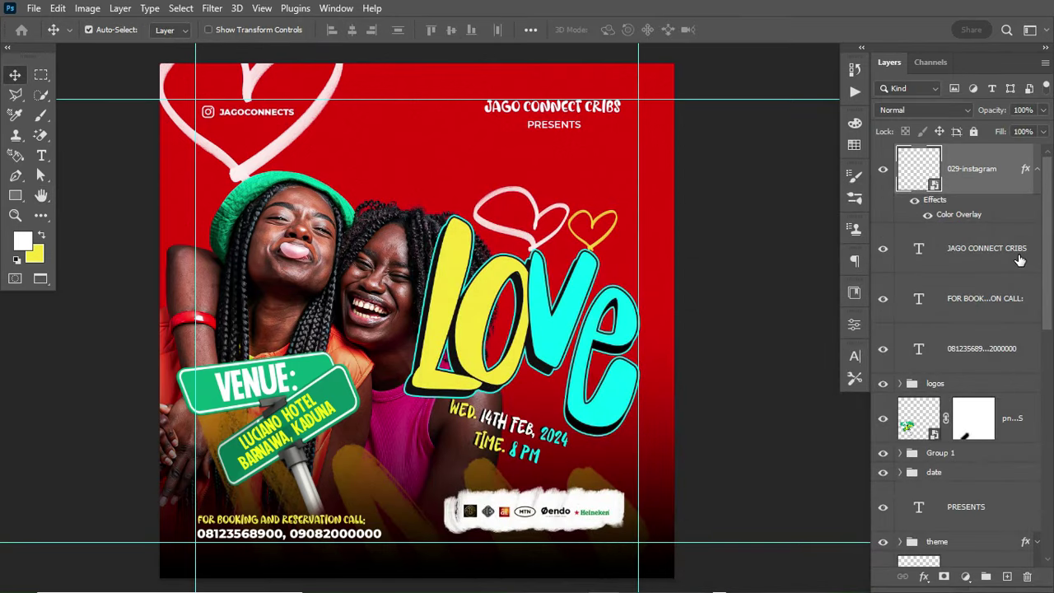
scroll(955, 354, down, 10)
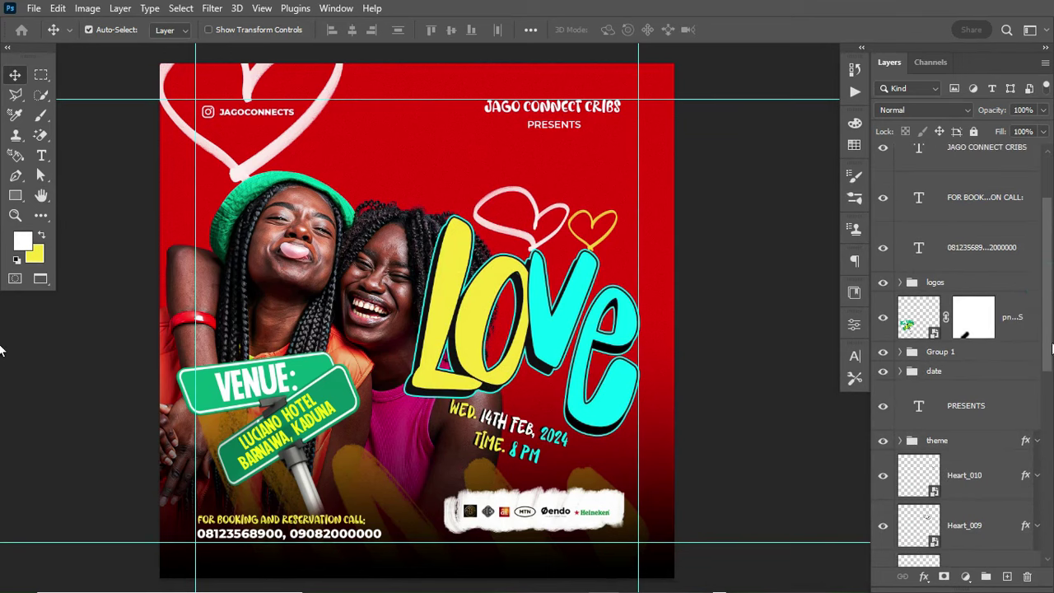
Step: Group the JAGOCONNECTS text and Instagram logo layers and name the group SOCIAL
drag(1000, 448, 967, 54)
scroll(970, 173, up, 5)
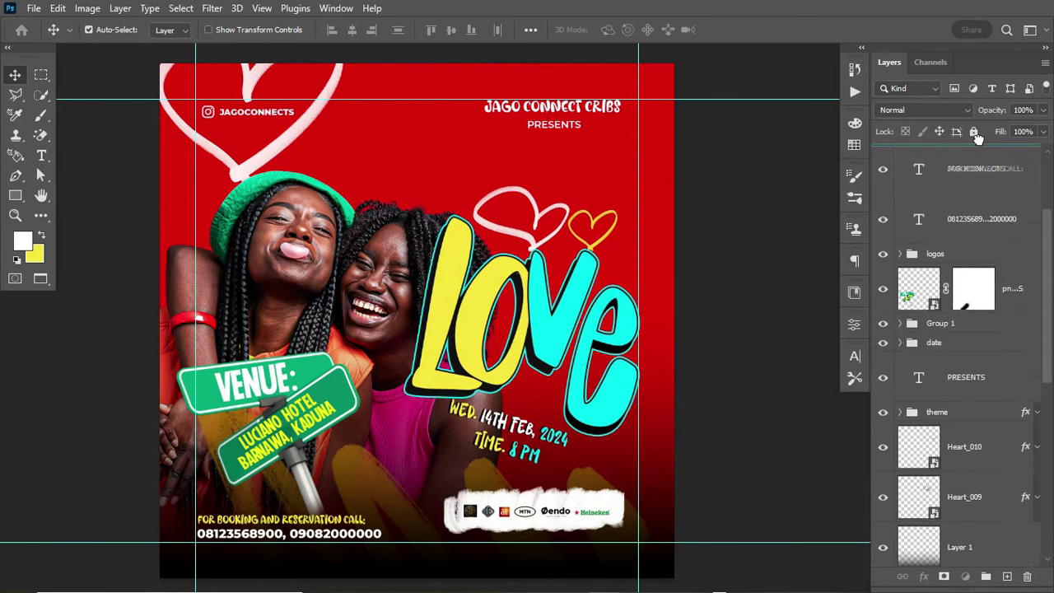
click(968, 186)
shift+click(969, 216)
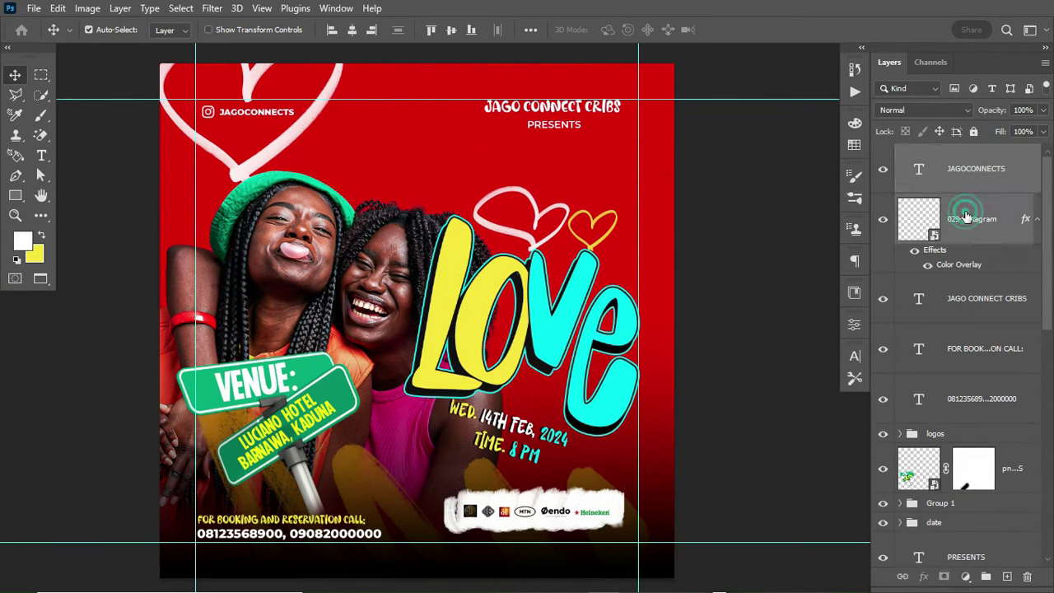
key(ctrl+g)
double_click(947, 152)
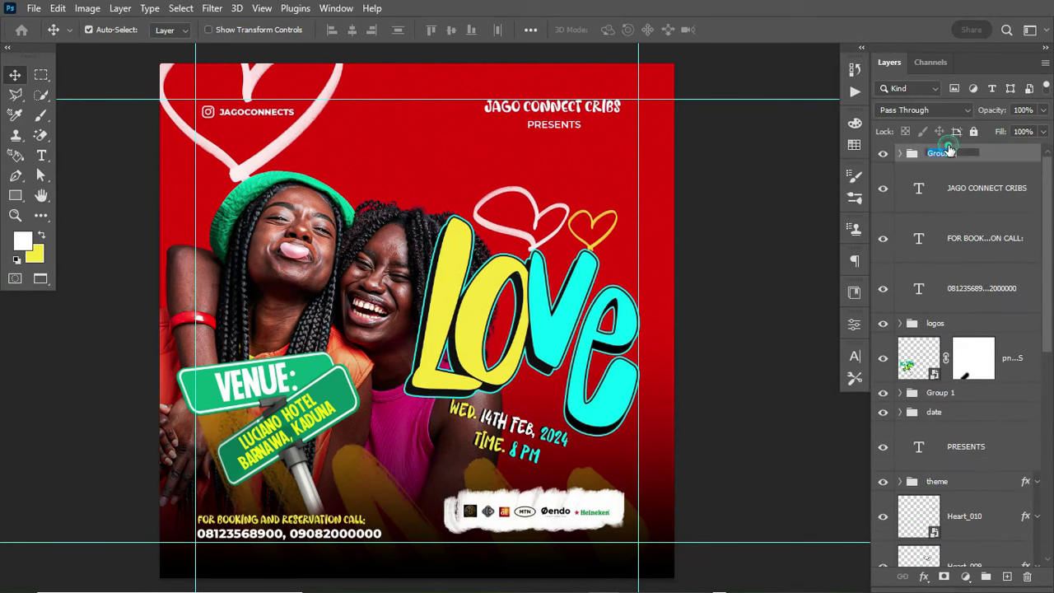
text(SOCI)
key(Return)
Step: Nudge the SOCIAL group slightly up and left, checking it with guides hidden
key(ctrl+t)
key(Left)
key(Left)
key(Left)
key(Left)
key(Left)
key(Left)
key(Left)
key(Left)
key(Left)
key(Left)
key(Left)
key(Left)
key(Left)
key(Left)
key(Left)
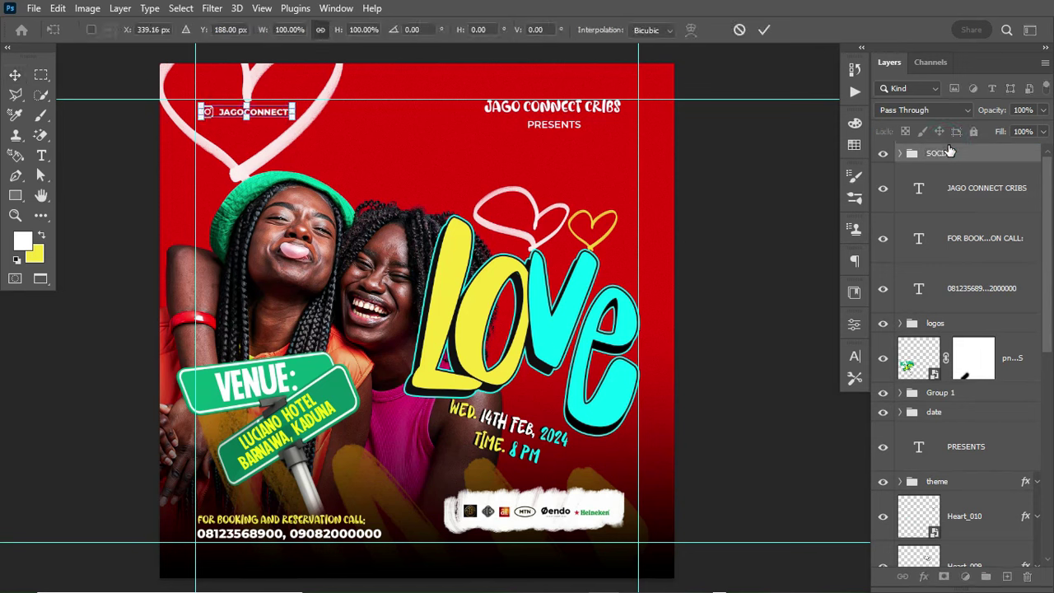
key(Up)
key(Up)
key(Up)
key(Up)
key(Up)
key(Up)
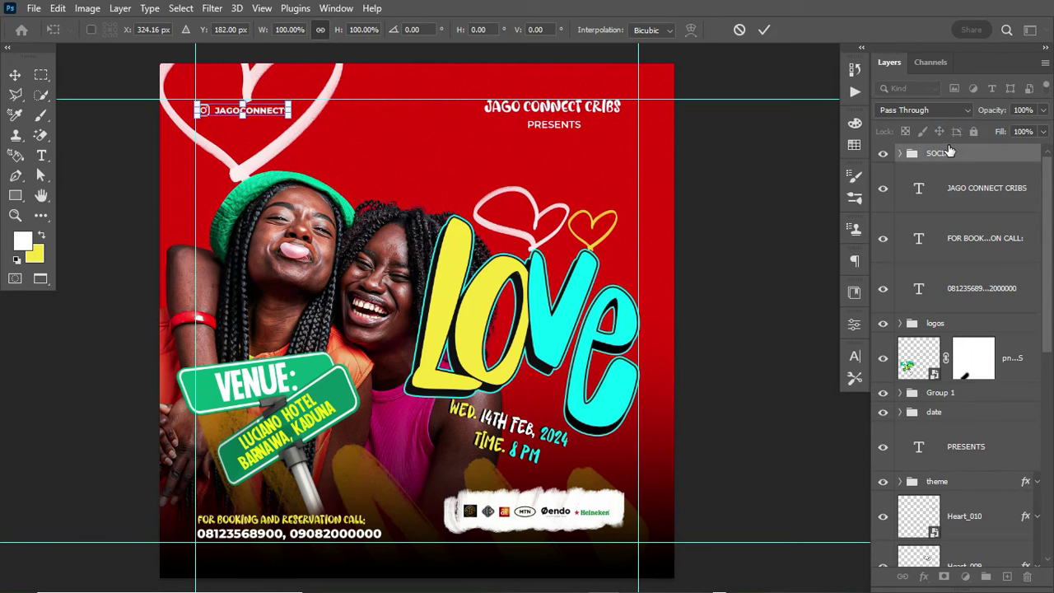
key(Return)
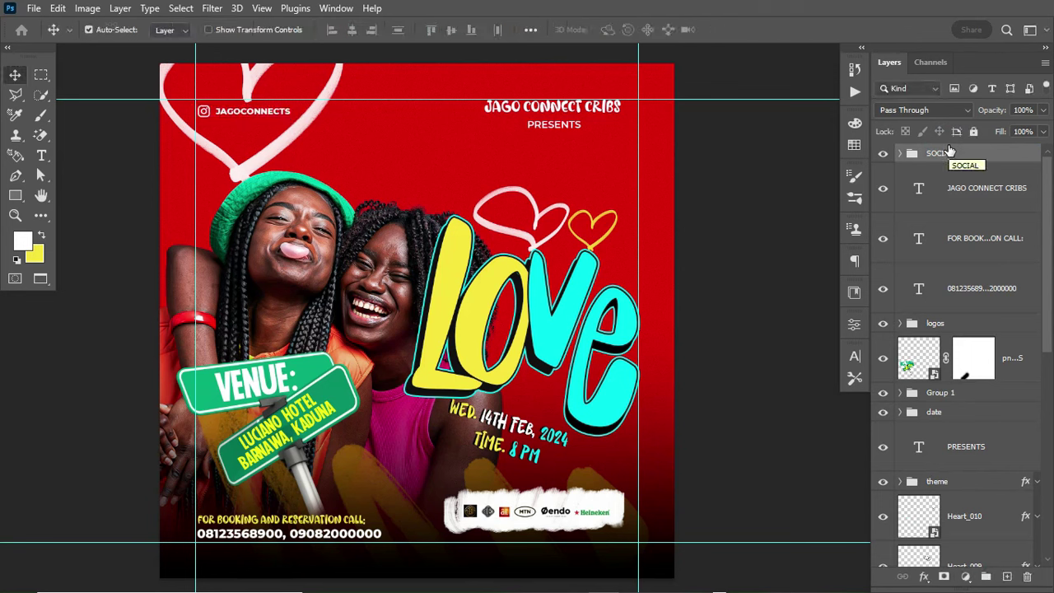
key(Left)
key(Left)
key(Left)
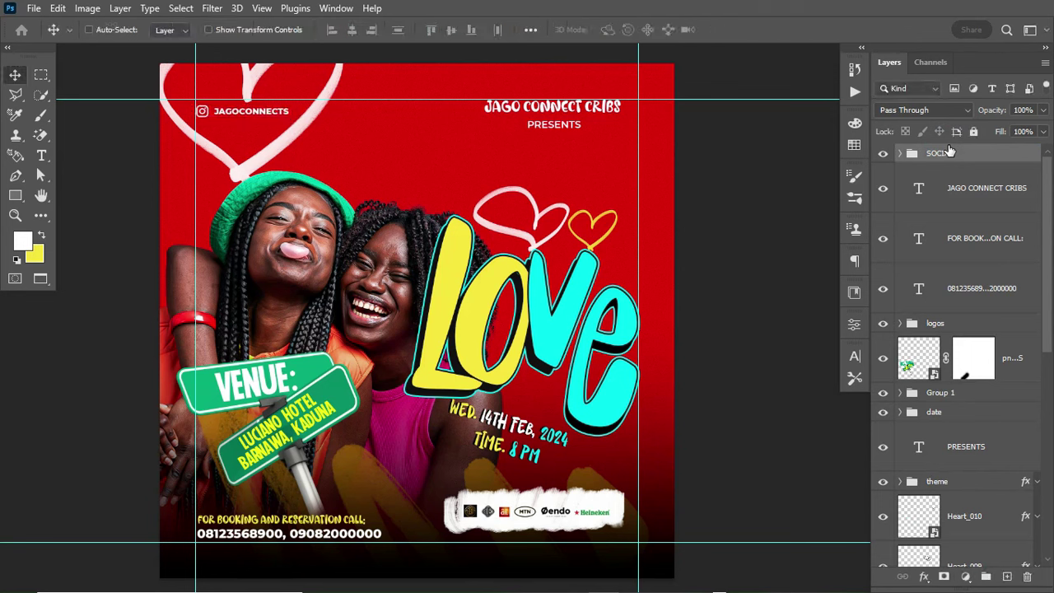
key(ctrl+semicolon)
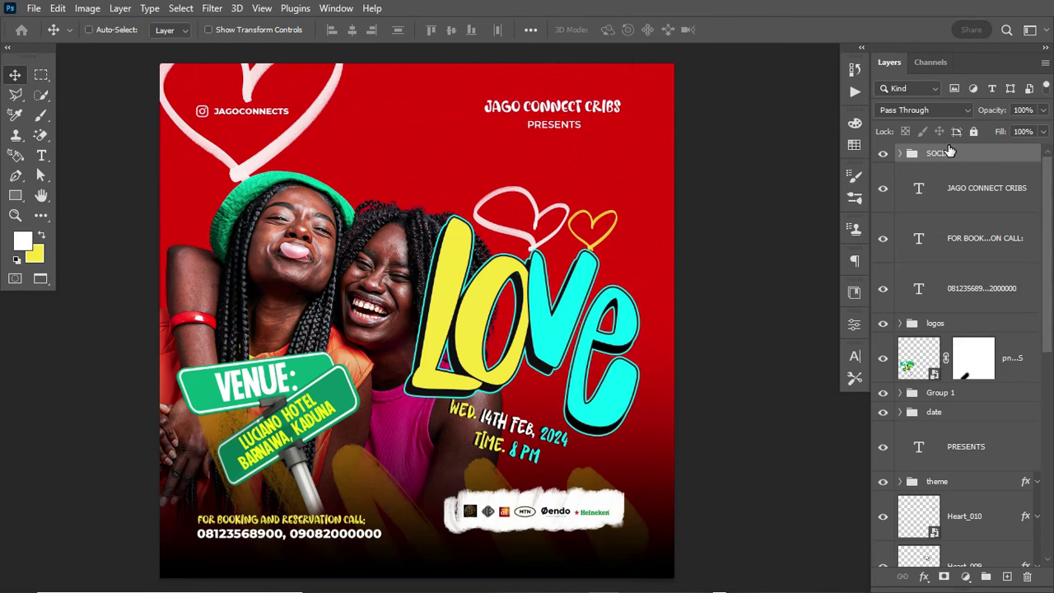
key(ctrl+semicolon)
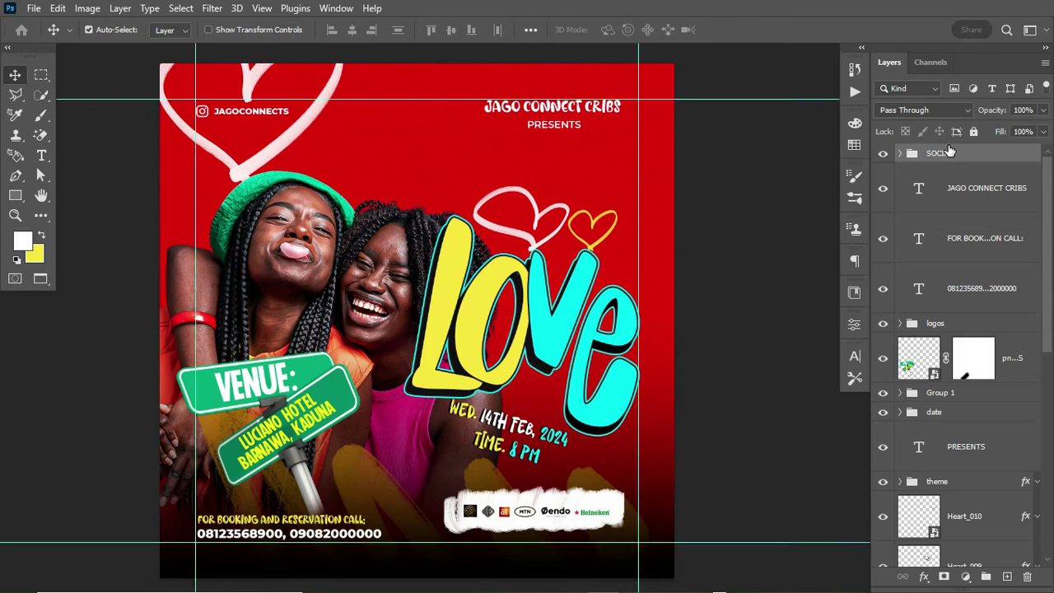
Step: Group the booking text and phone-number layers and name the group CONTACT
click(977, 187)
click(972, 243)
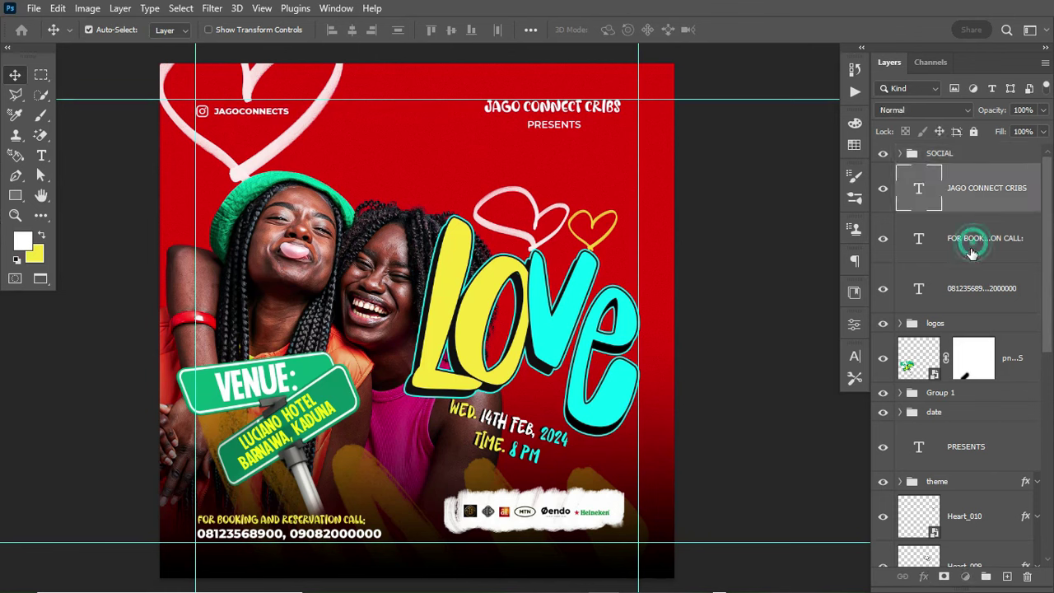
shift+click(971, 293)
key(ctrl+g)
key(ctrl)
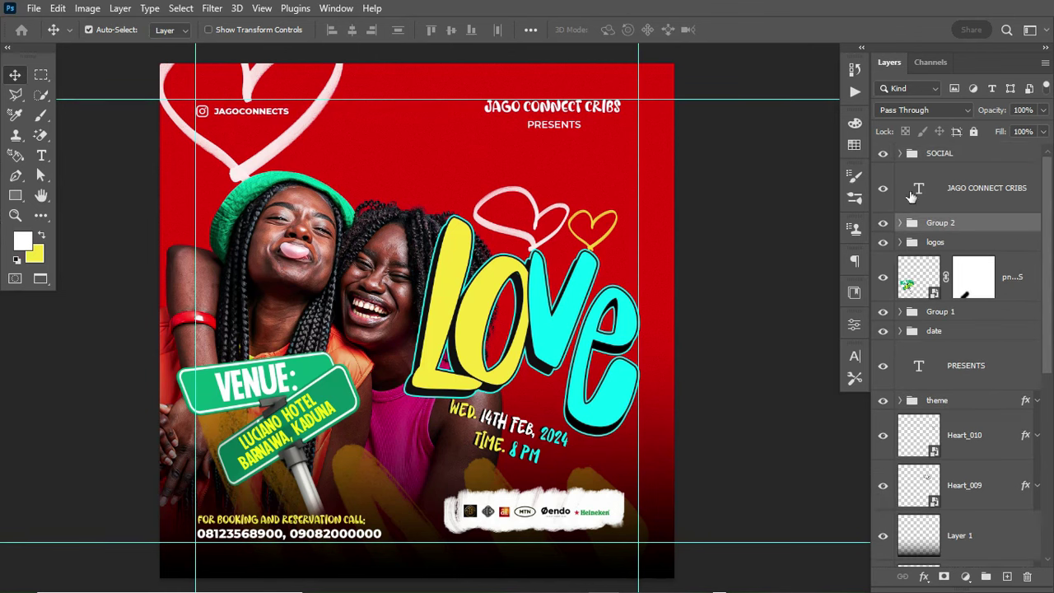
double_click(940, 223)
text(CA)
key(Return)
Step: Check the Heart_010 copy heart by hiding and showing its layer
scroll(1047, 363, down, 5)
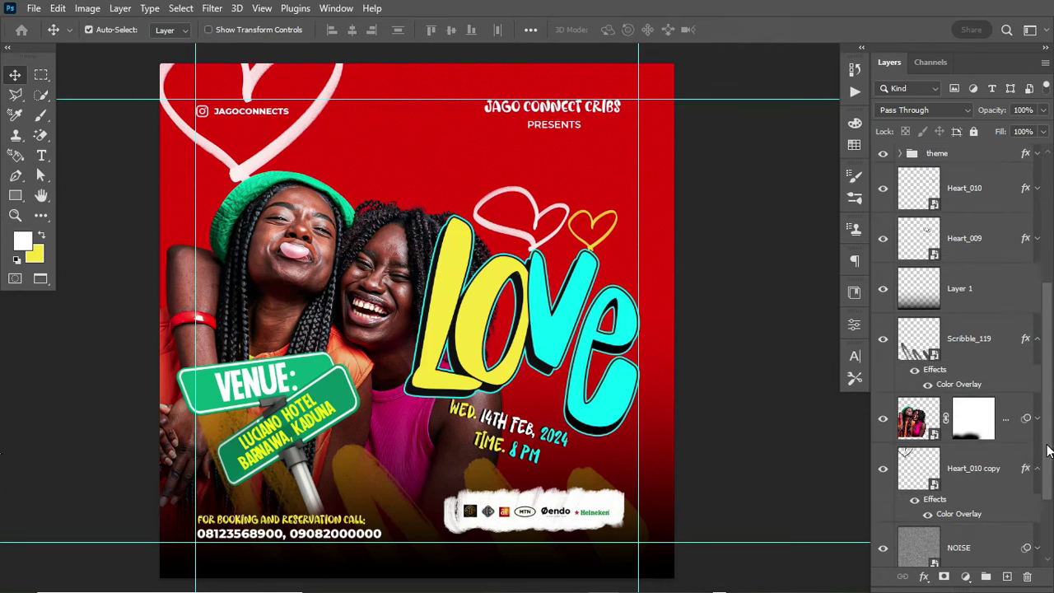
drag(1049, 421, 1048, 477)
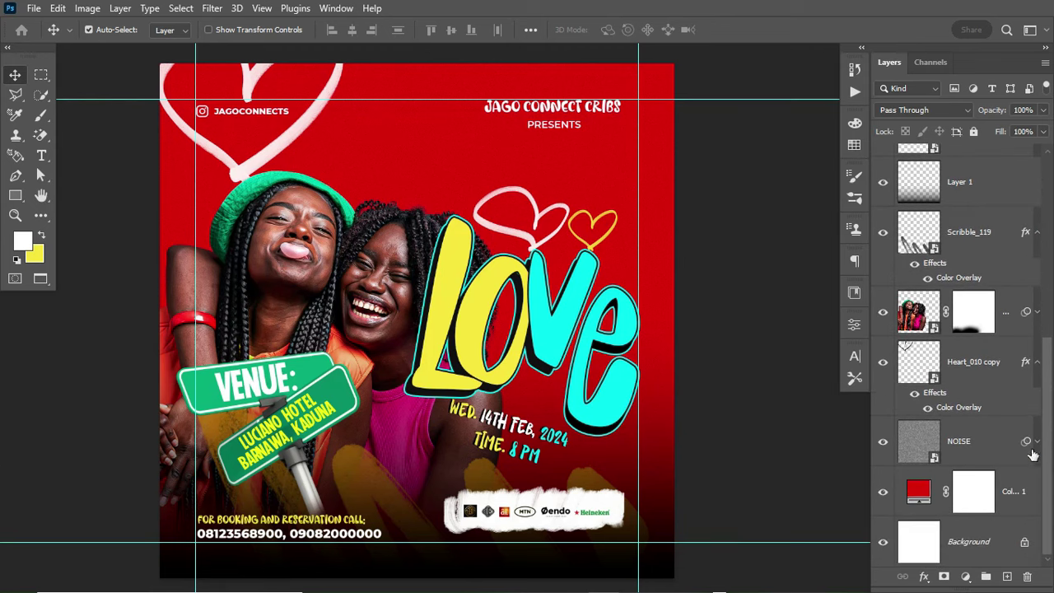
click(969, 361)
click(883, 360)
click(883, 360)
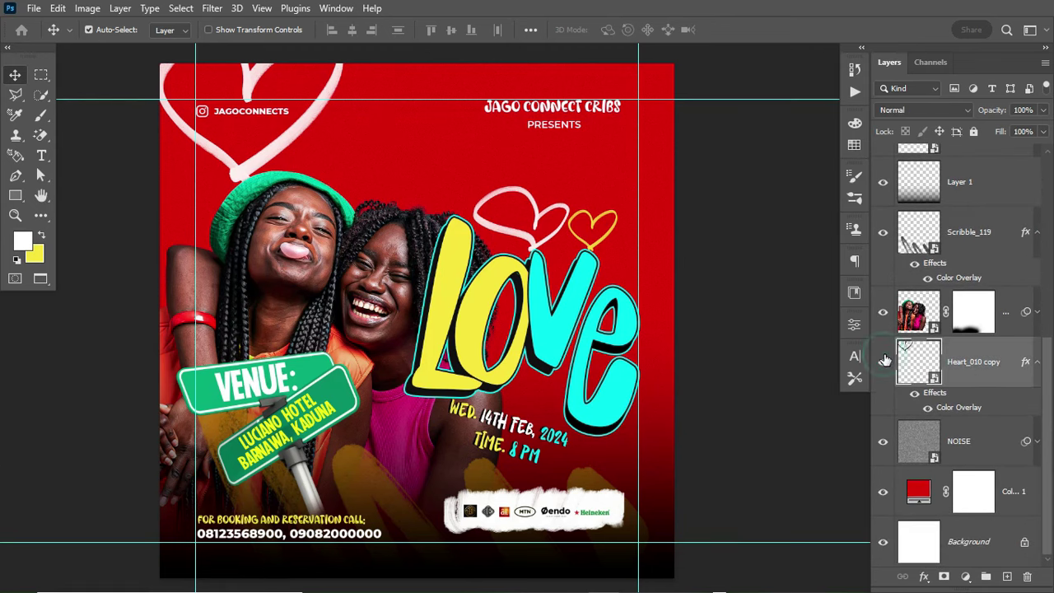
Step: Group the NOISE and red Color Fill 1 layers into a group named 'BG'
click(986, 442)
shift+click(1013, 487)
key(ctrl+g)
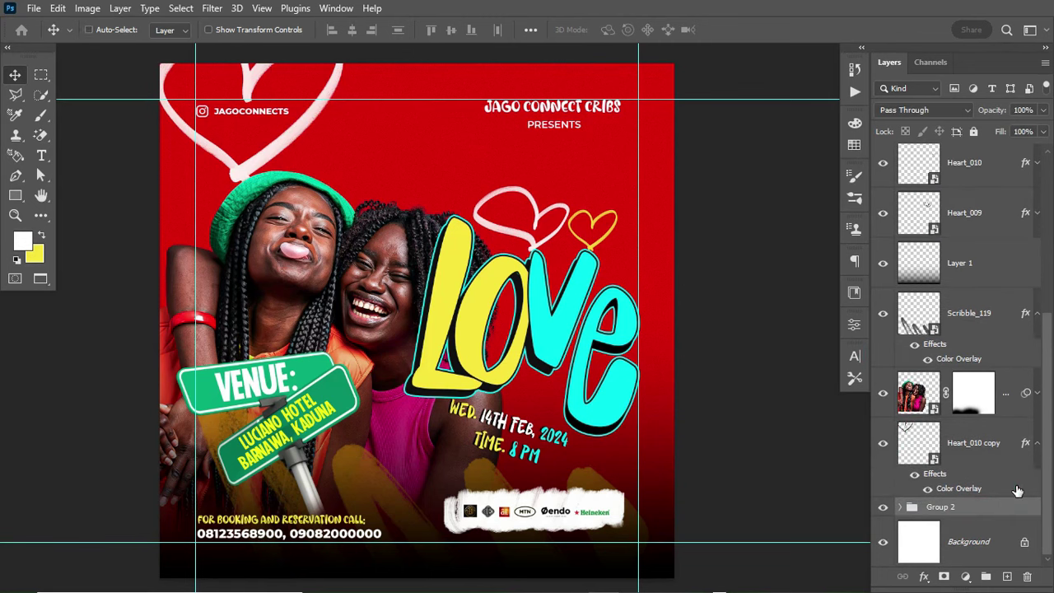
double_click(941, 506)
text(BG)
key(Return)
Step: Check the girls' photo, then collapse the Scribble_119 and Heart_010 copy effects lists
click(911, 393)
click(882, 394)
click(882, 394)
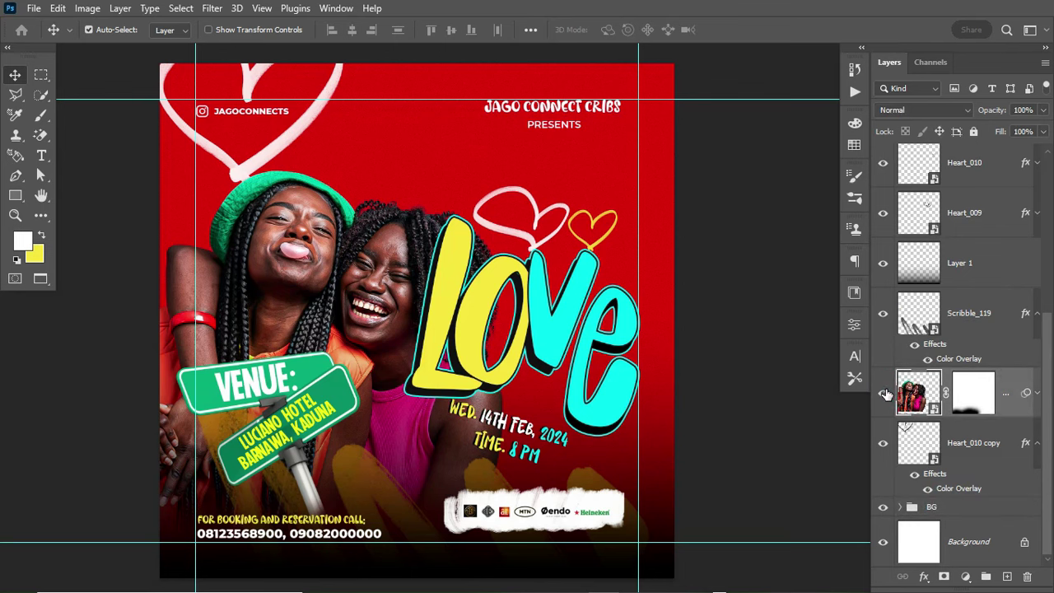
click(1035, 315)
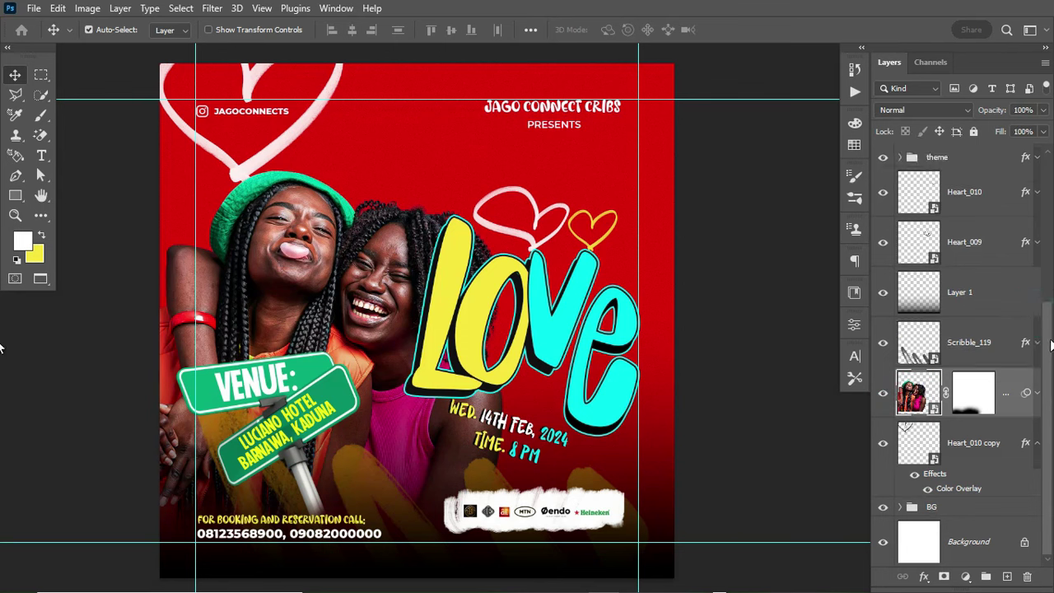
click(1033, 447)
drag(1045, 444, 1050, 319)
Step: Add a new empty Layer 2 at the top, above the SOCIAL group
click(991, 366)
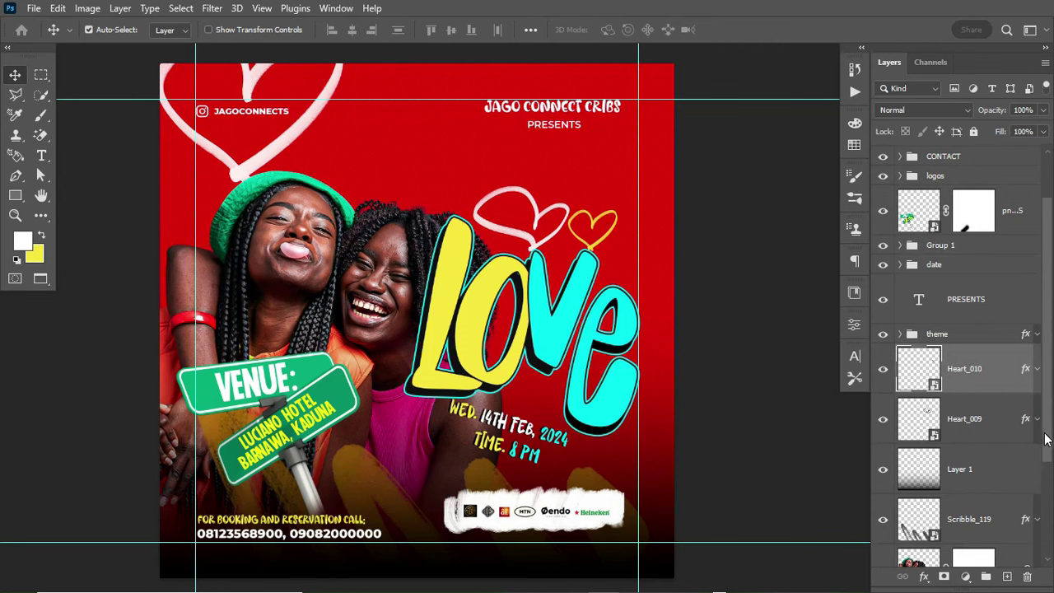
drag(1045, 440, 1035, 430)
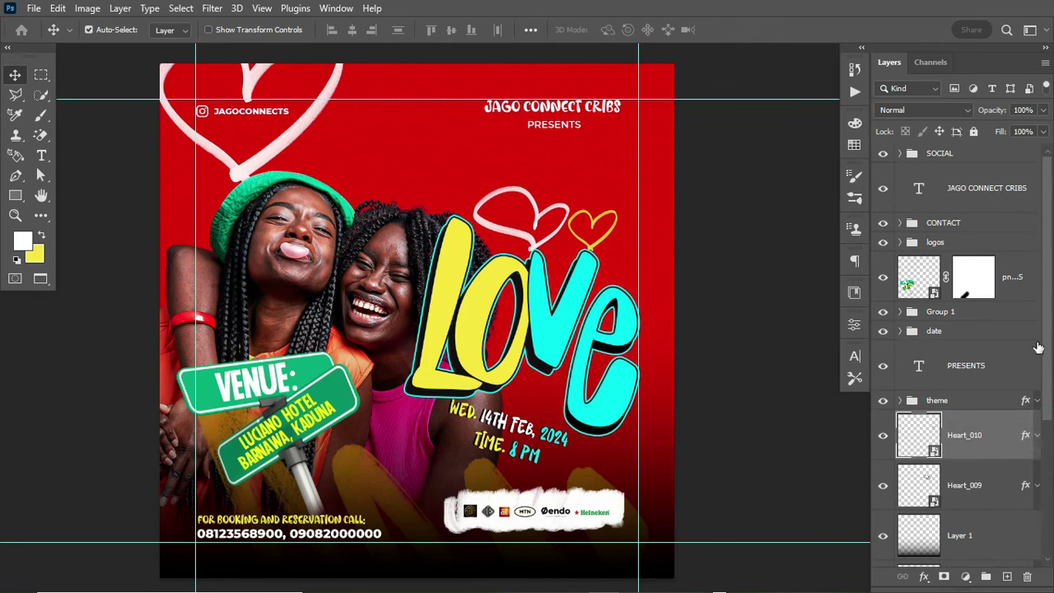
click(977, 152)
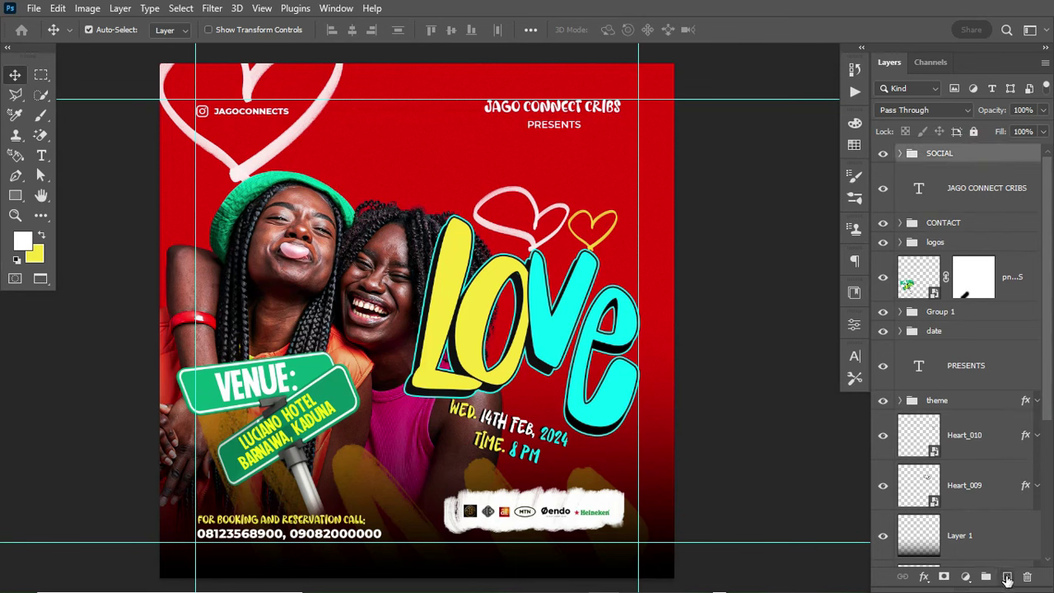
click(1007, 577)
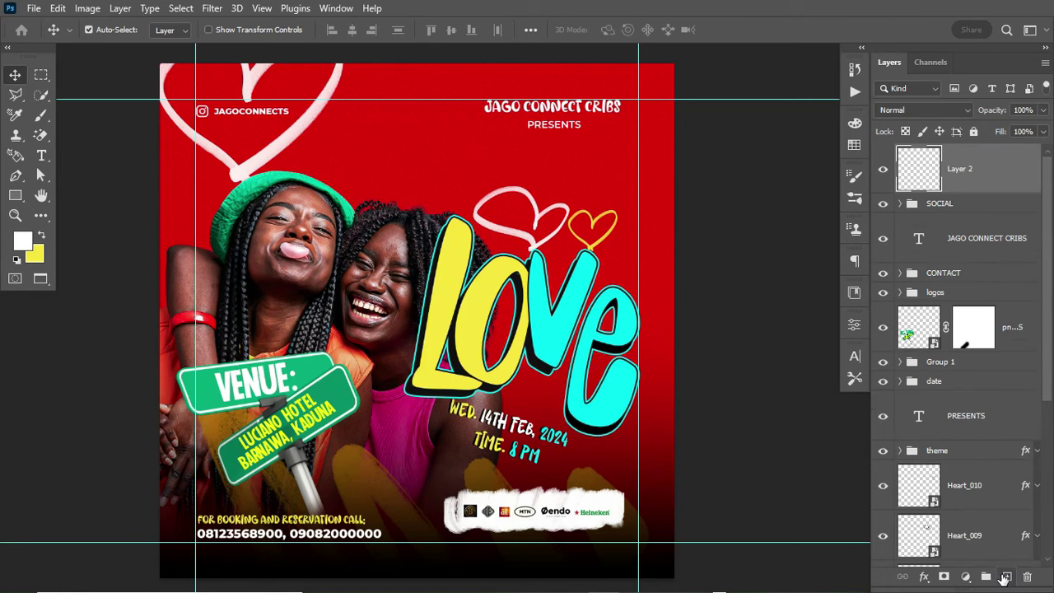
Step: Add a Checkboard pattern fill layer at 400% scale
click(966, 576)
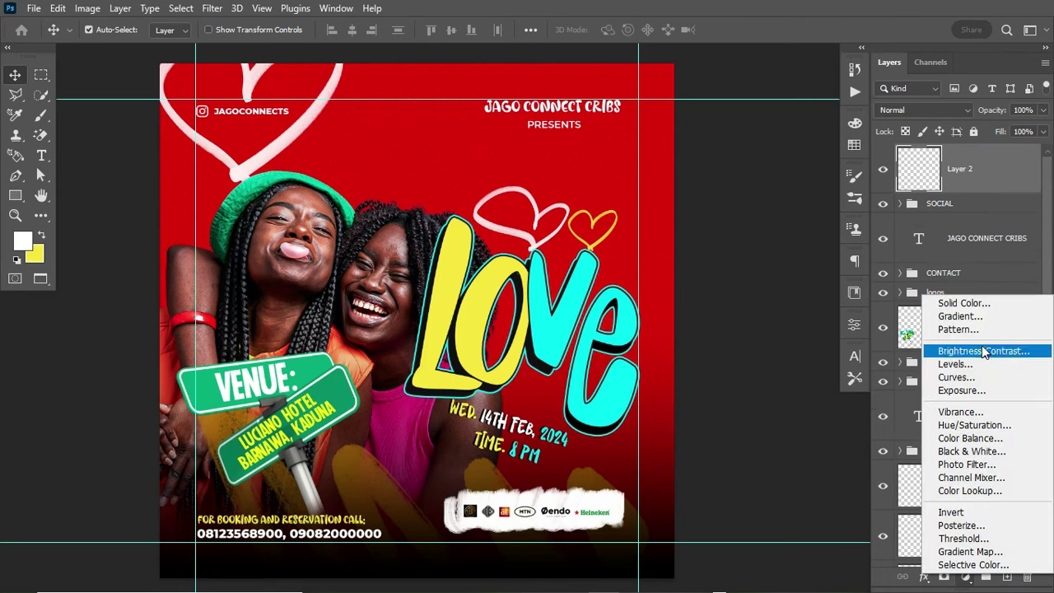
click(959, 329)
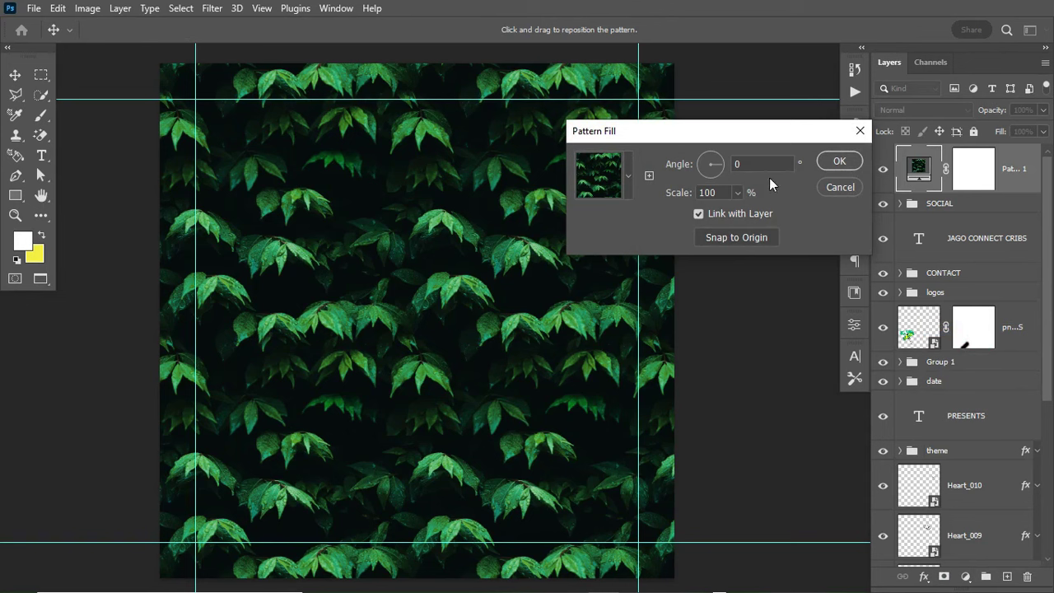
click(627, 176)
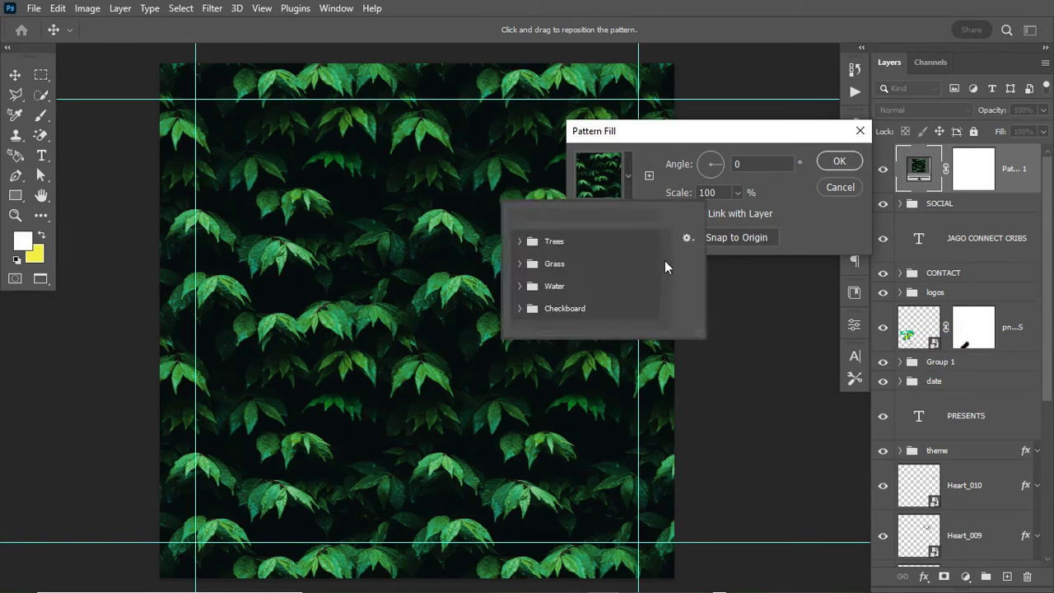
click(520, 310)
click(540, 325)
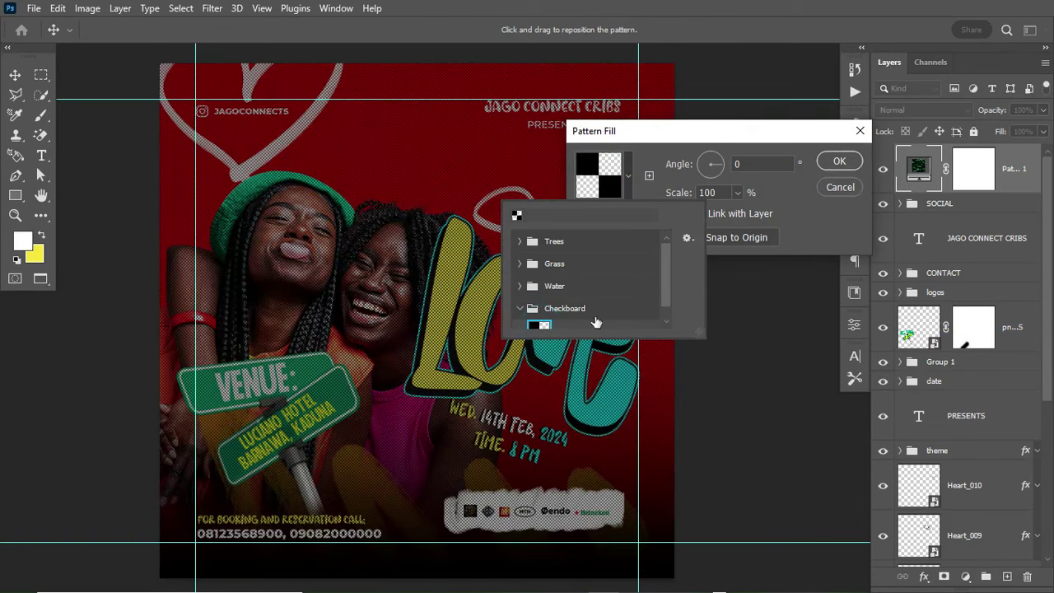
click(779, 186)
double_click(716, 191)
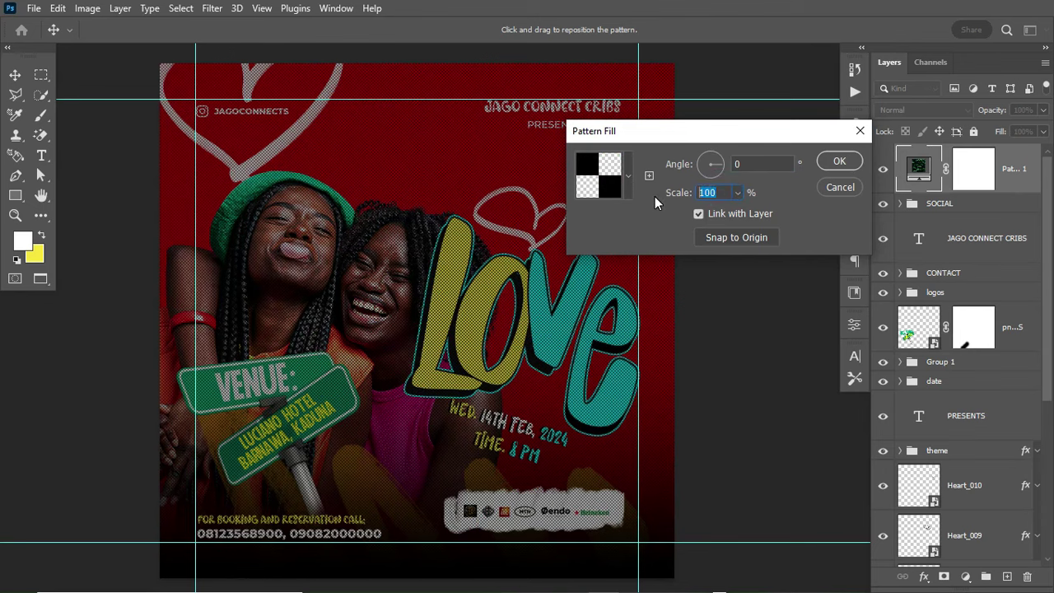
text(400)
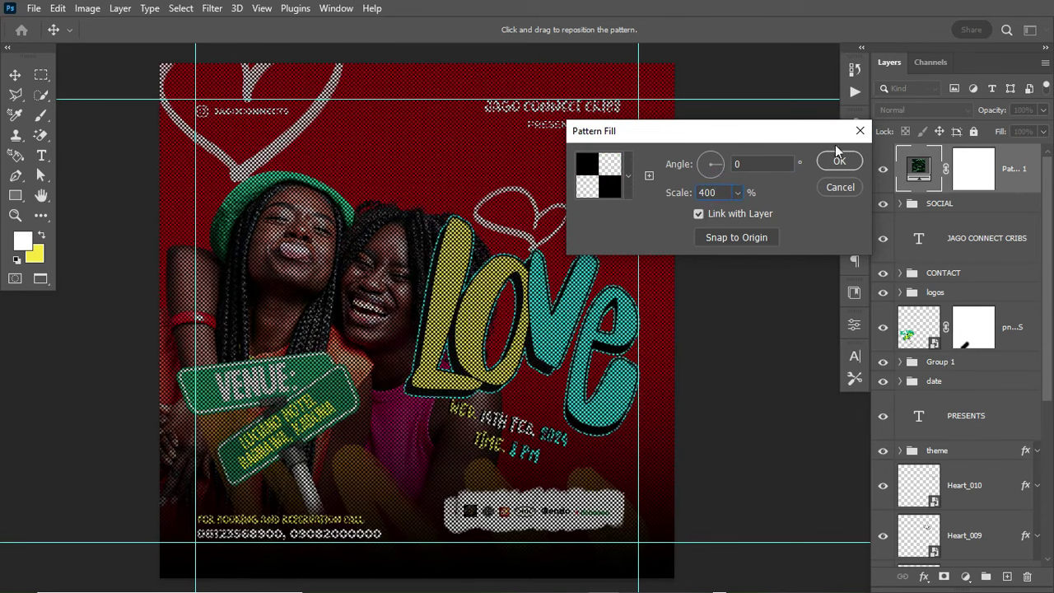
click(836, 160)
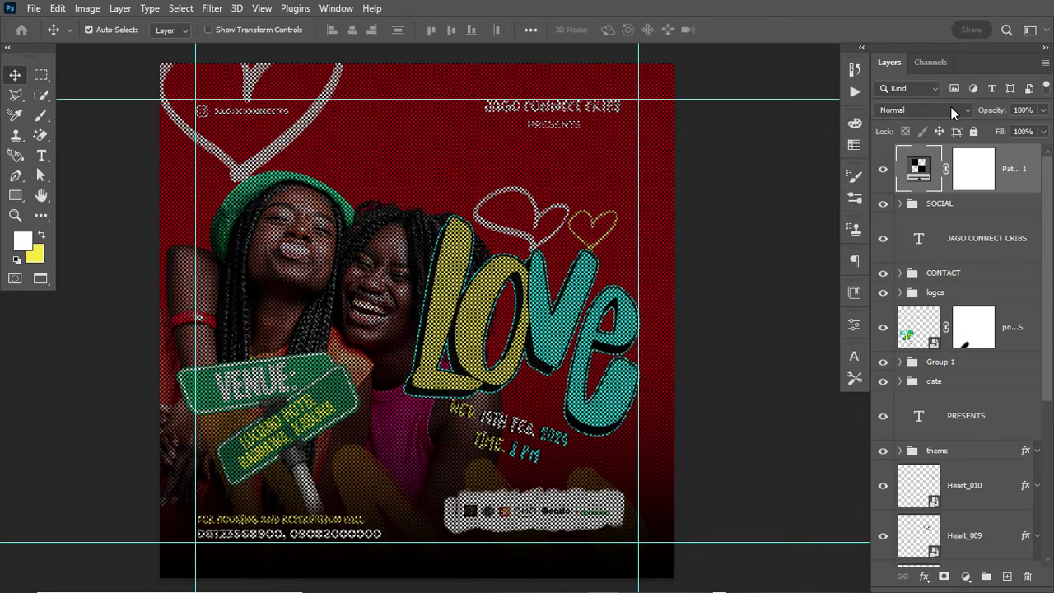
Step: Set the pattern layer's blend mode to Color Dodge and zoom in on the LOVE lettering
click(950, 106)
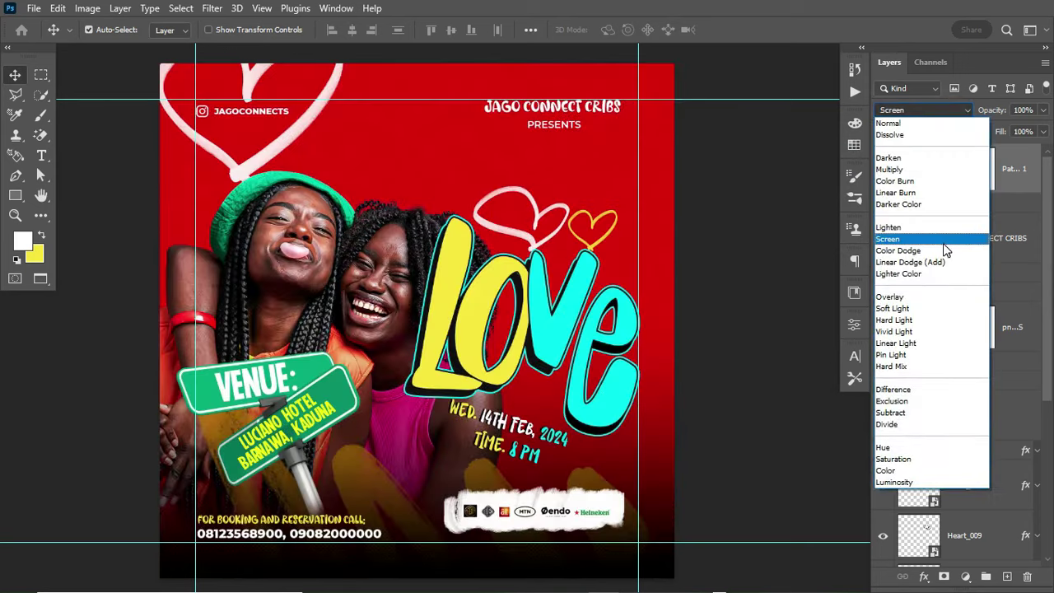
click(942, 251)
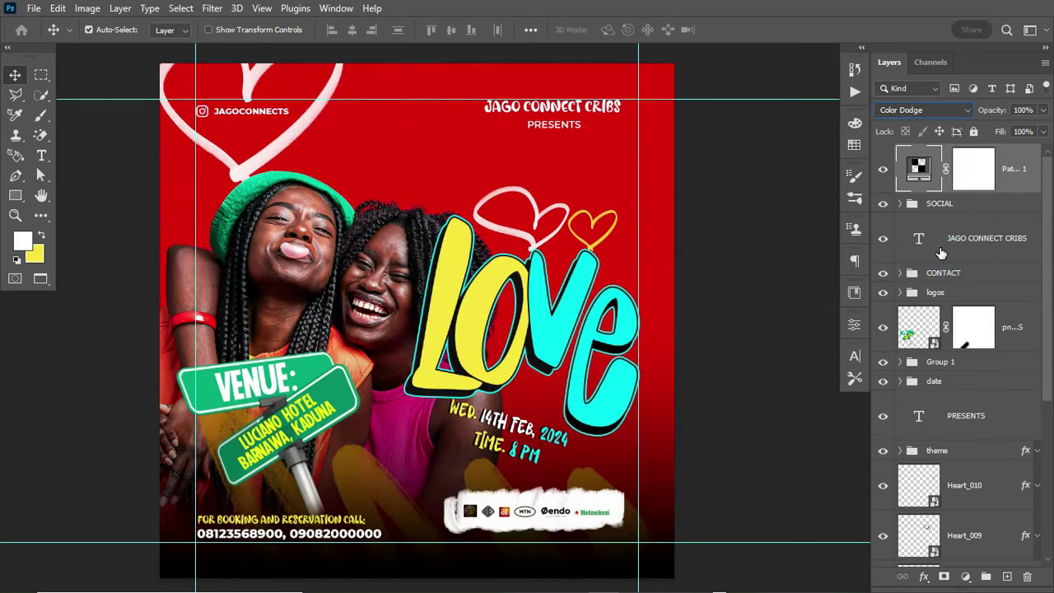
key(ctrl+plus)
key(ctrl+plus)
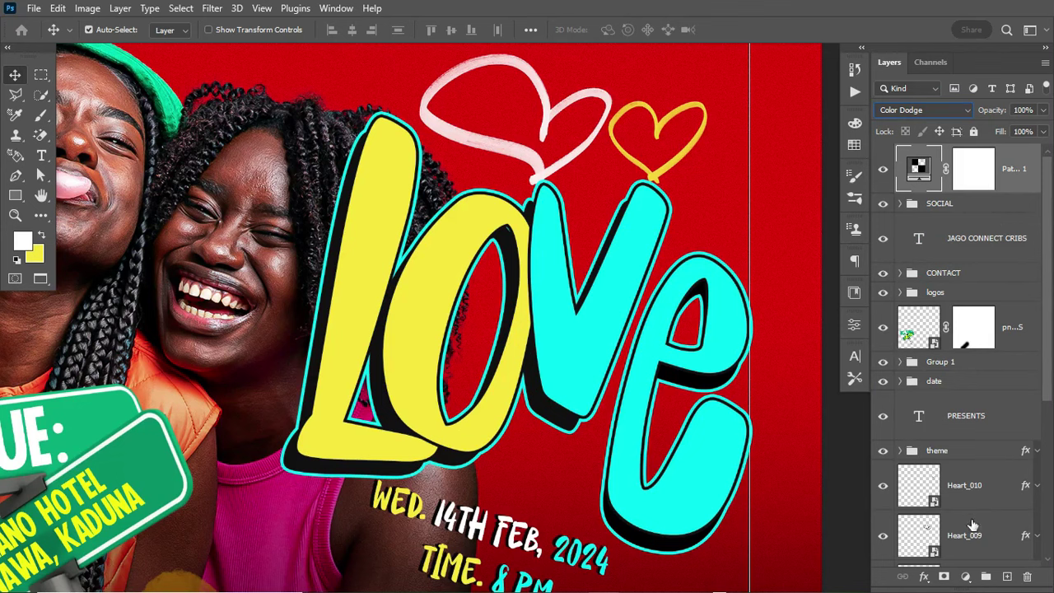
Step: Add a white Solid Color fill clipped to Pattern 1 at 7% opacity
click(966, 576)
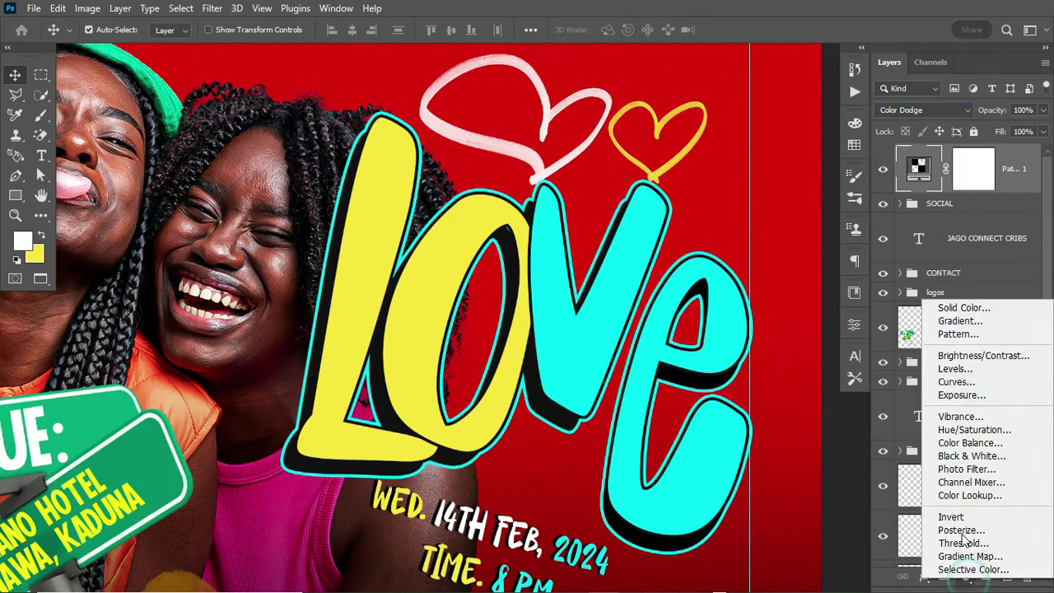
click(963, 308)
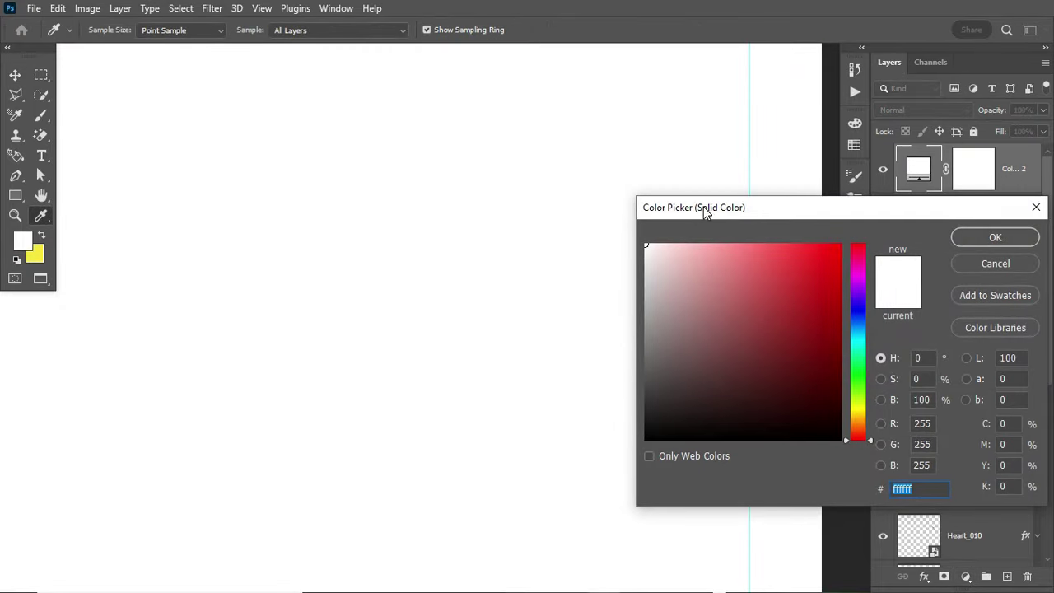
click(1001, 239)
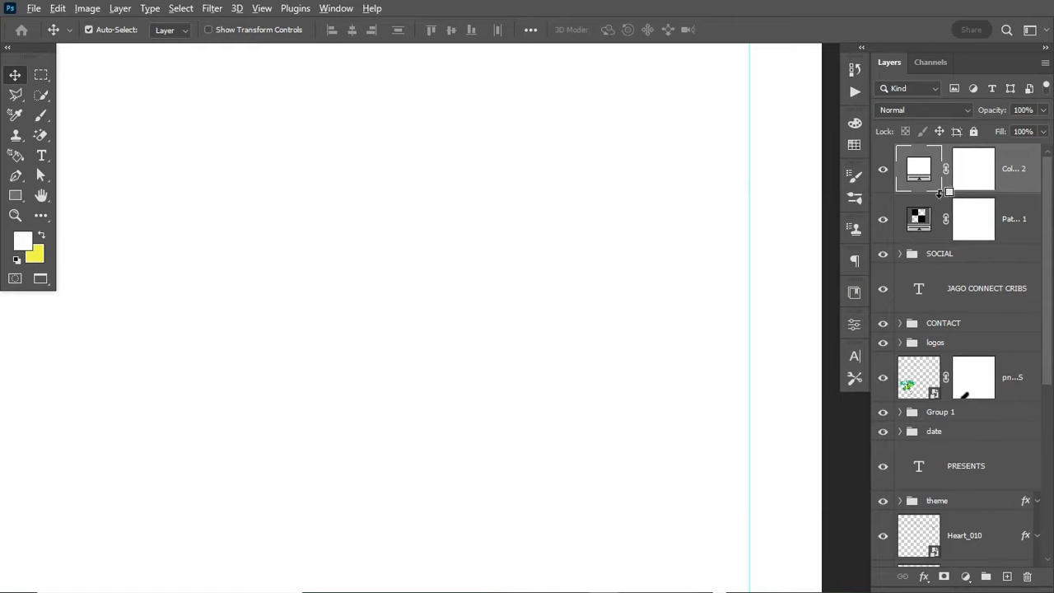
alt+click(939, 196)
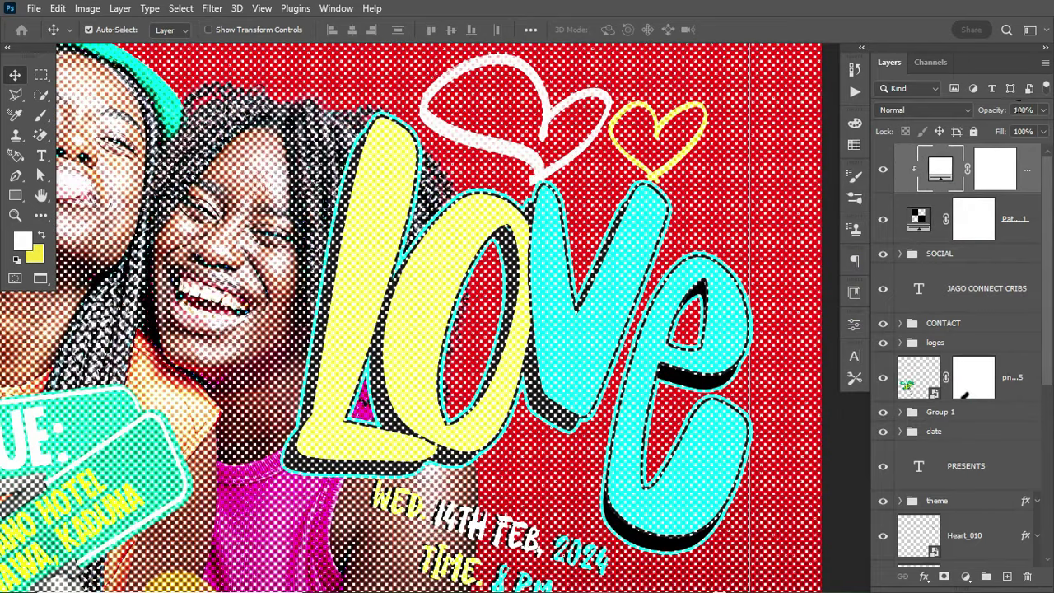
click(1023, 110)
text(7)
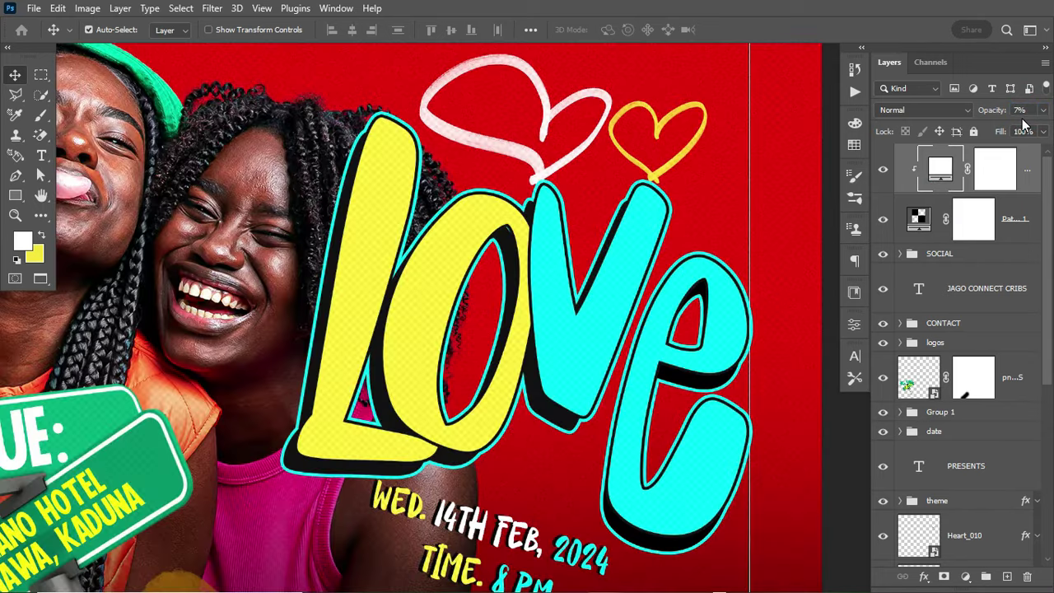
Step: Compare the whole flyer with and without the 7% white fill
click(881, 170)
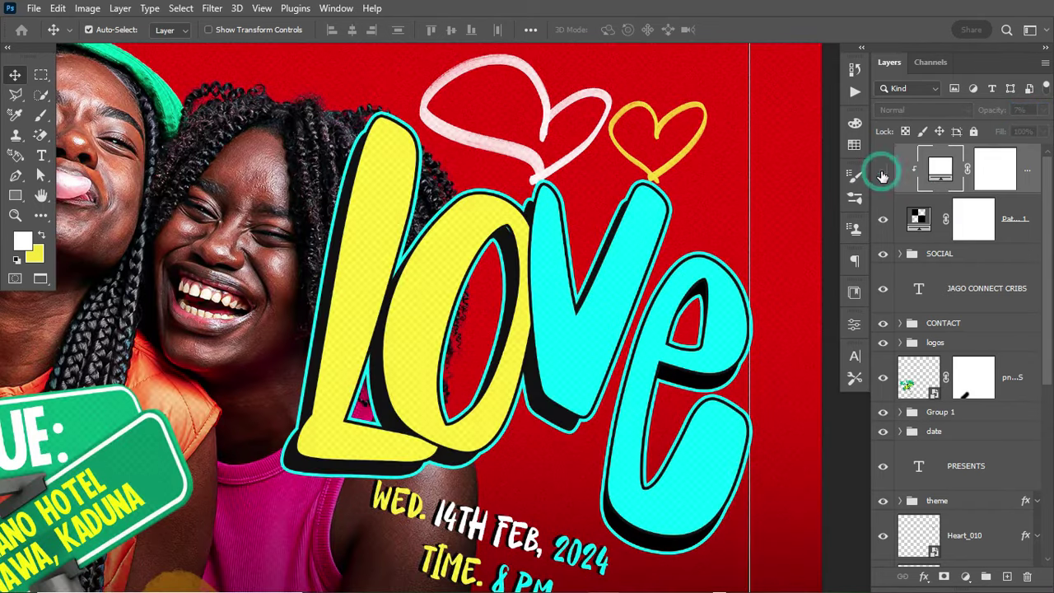
click(882, 170)
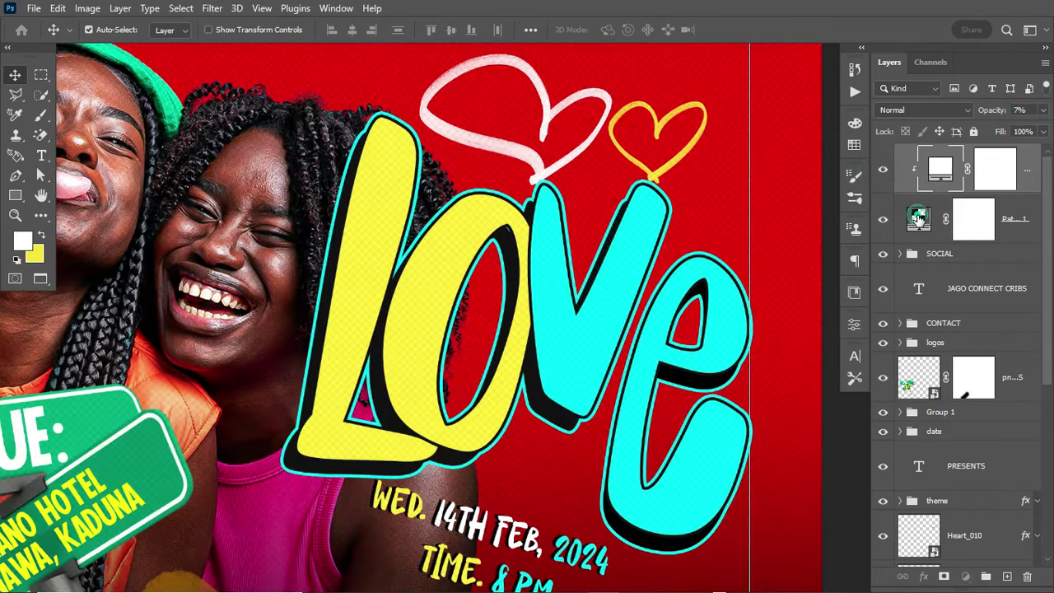
click(912, 211)
click(884, 171)
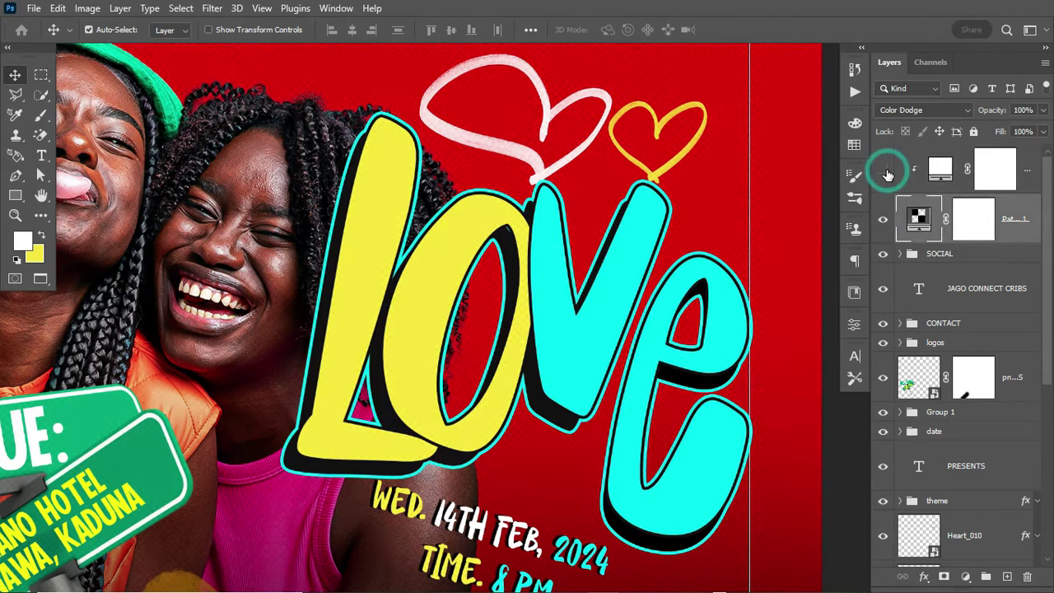
key(ctrl+0)
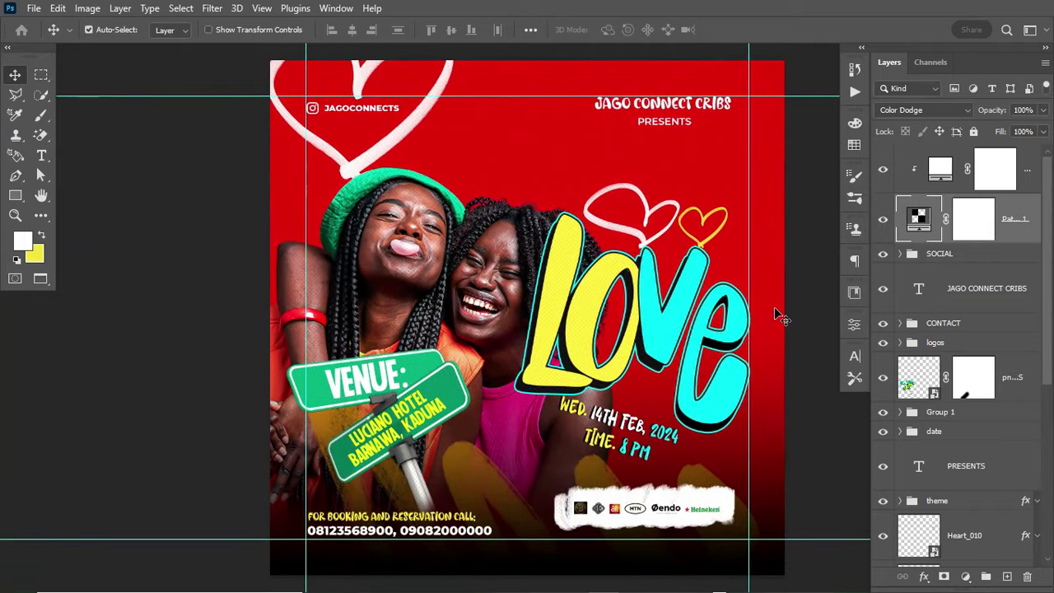
scroll(779, 313, right, 3)
scroll(775, 309, right, 1)
scroll(774, 309, left, 3)
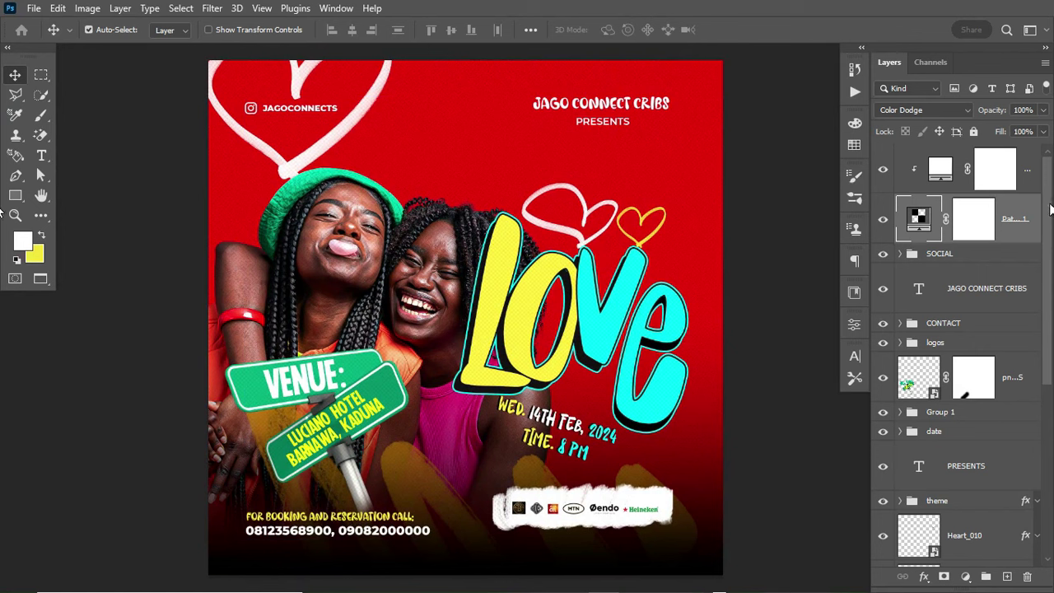
click(940, 168)
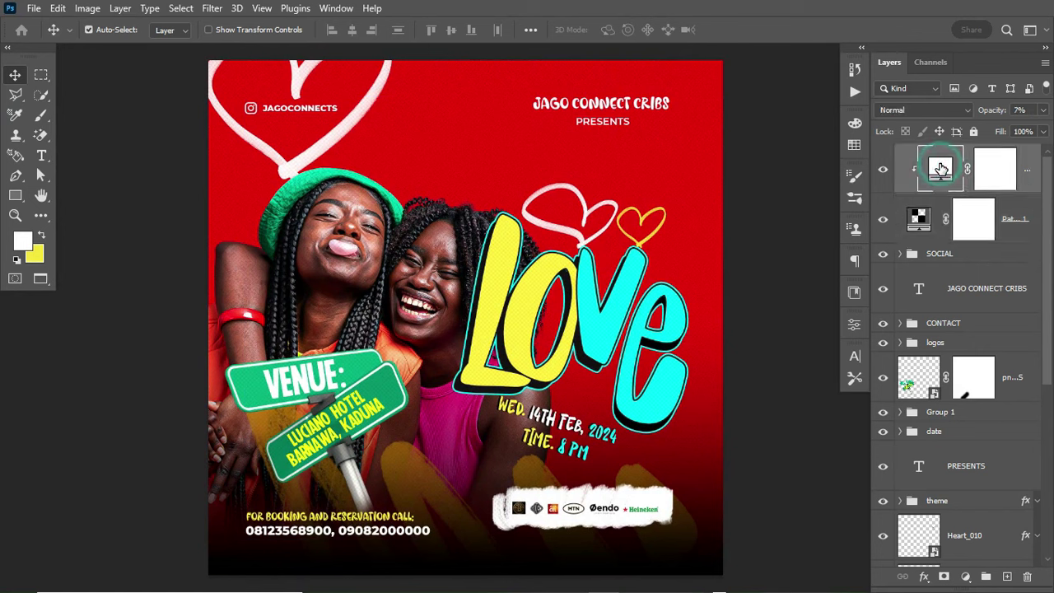
click(882, 170)
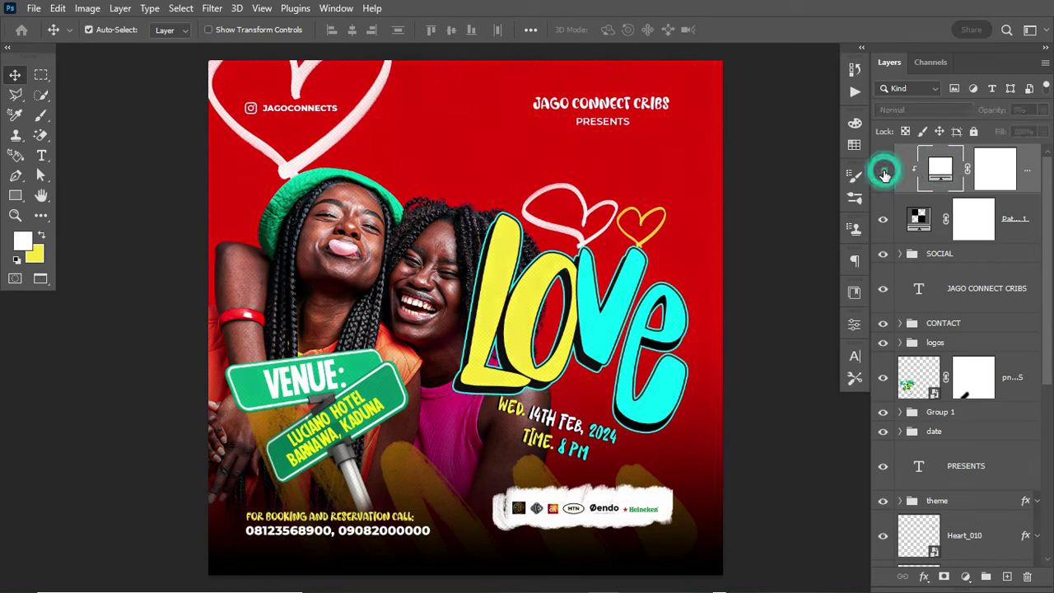
click(883, 170)
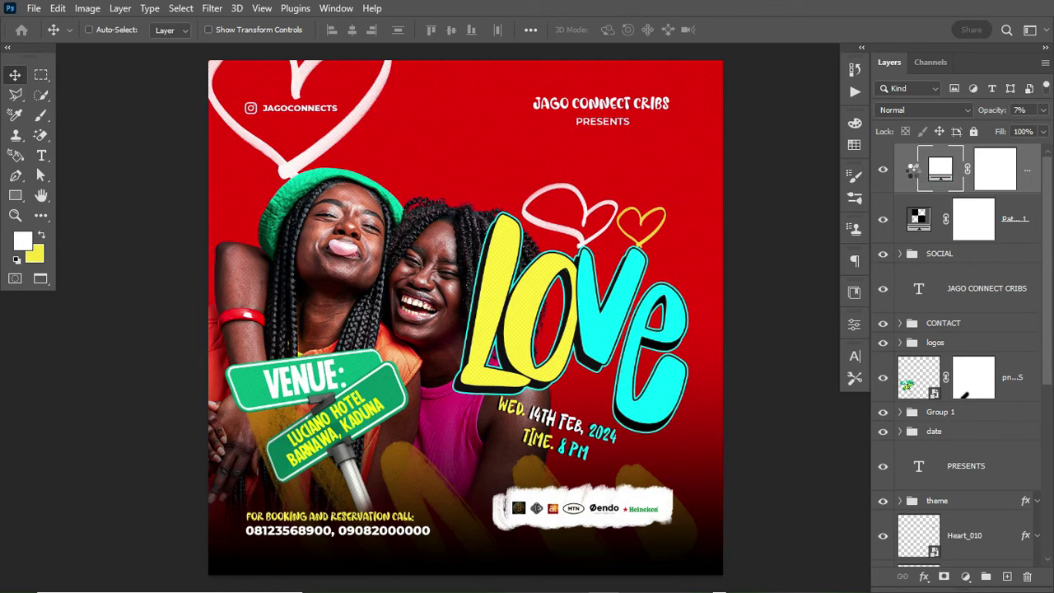
Step: Stamp all visible layers into a new top layer and convert it to a smart object
key(ctrl+shift+alt+e)
right_click(938, 168)
click(939, 241)
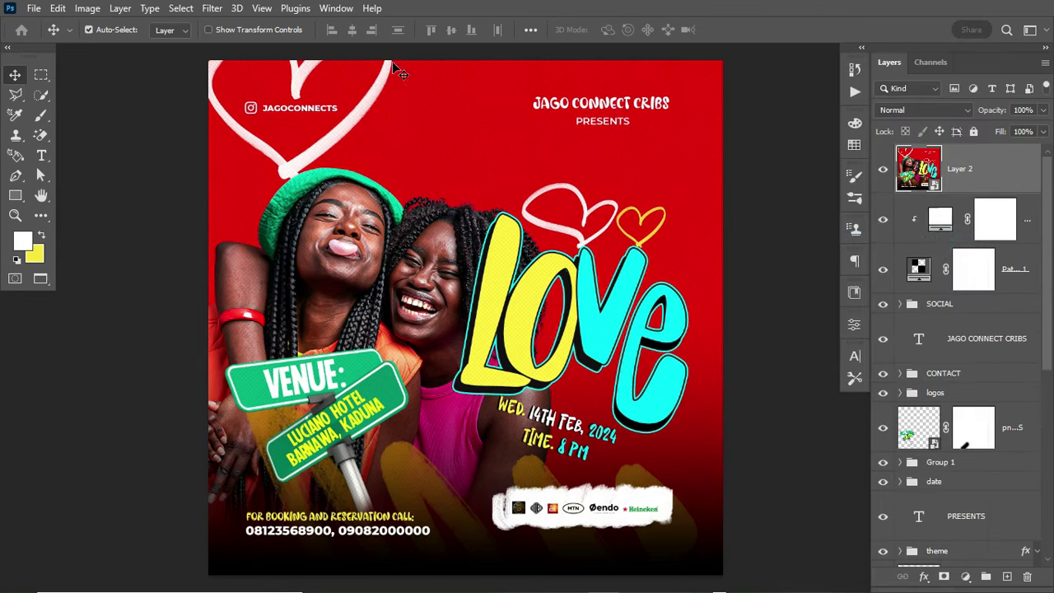
click(215, 10)
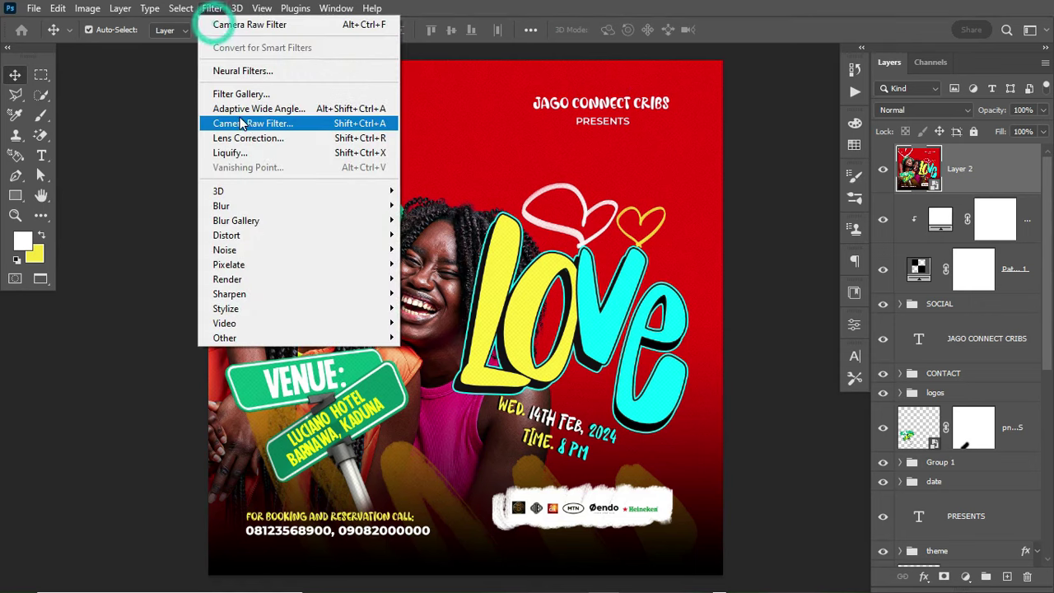
Step: In Camera Raw, set Contrast +38, Shadows +22, Blacks +16 and Texture +7
click(261, 125)
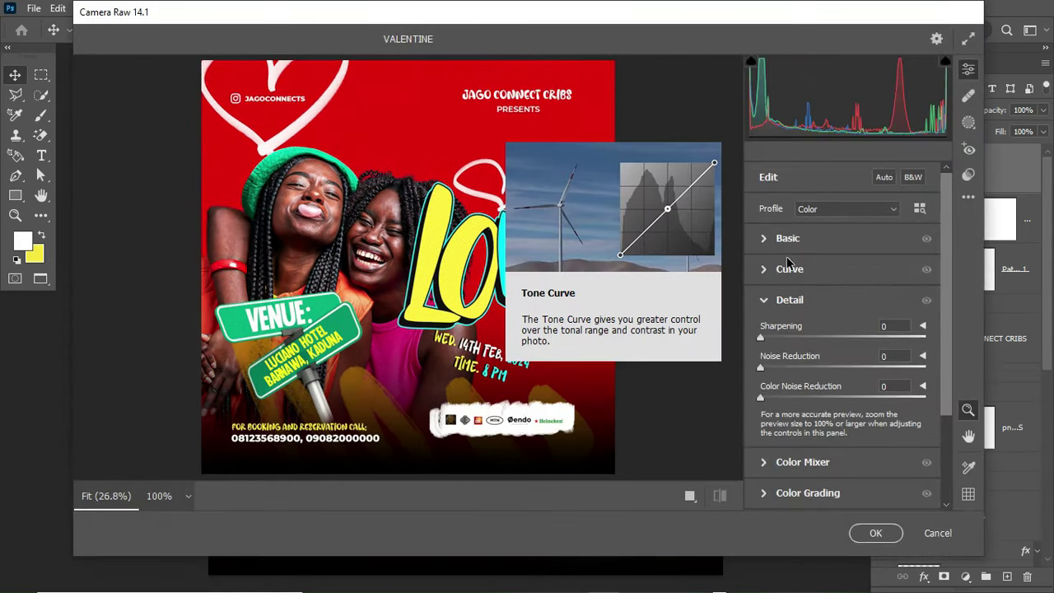
click(765, 240)
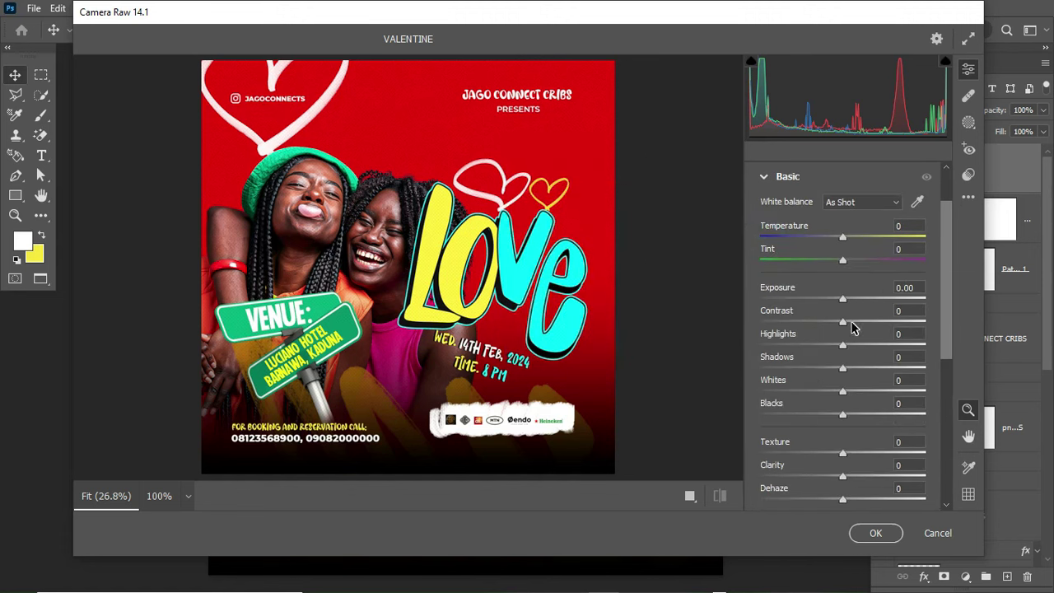
drag(842, 323, 835, 345)
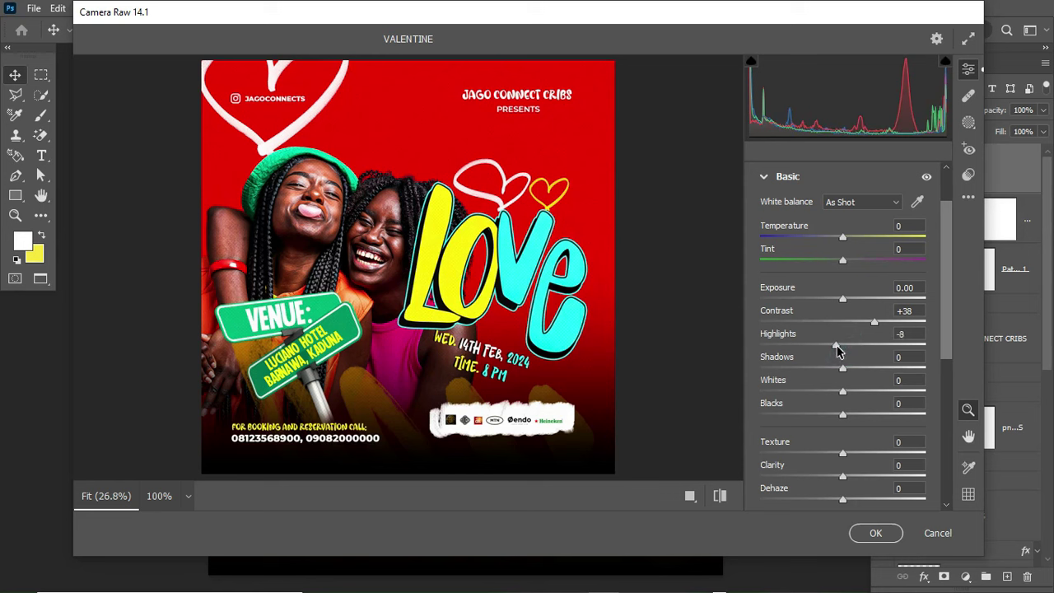
drag(843, 372, 838, 395)
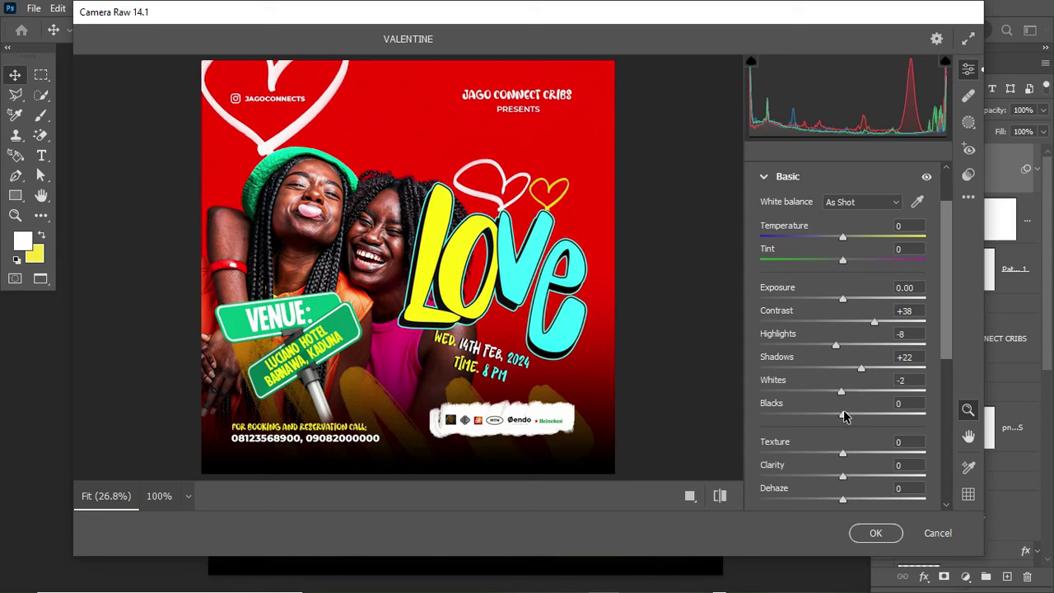
drag(842, 418, 856, 417)
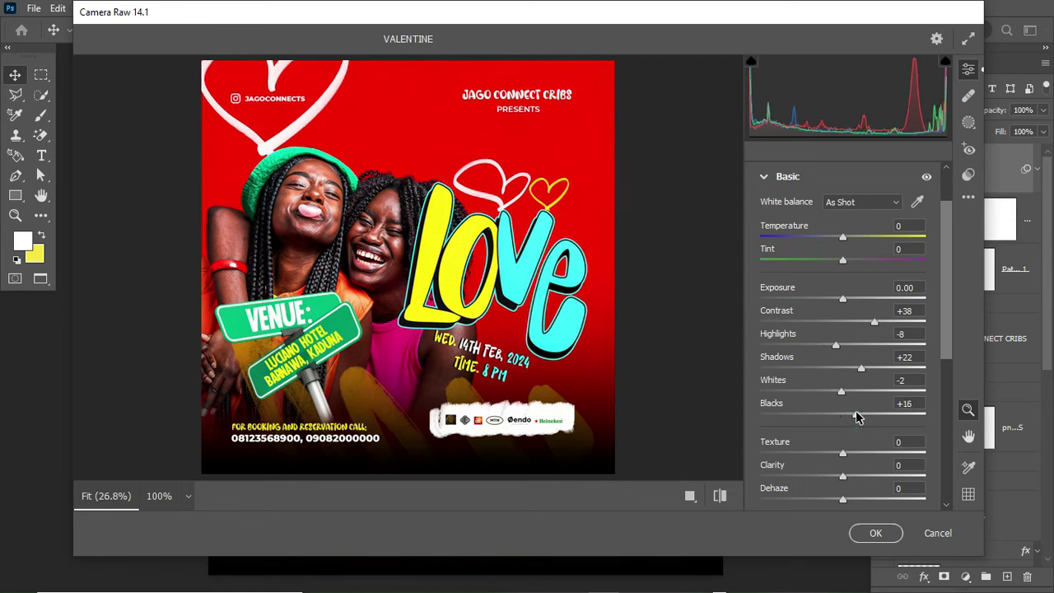
drag(947, 305, 948, 343)
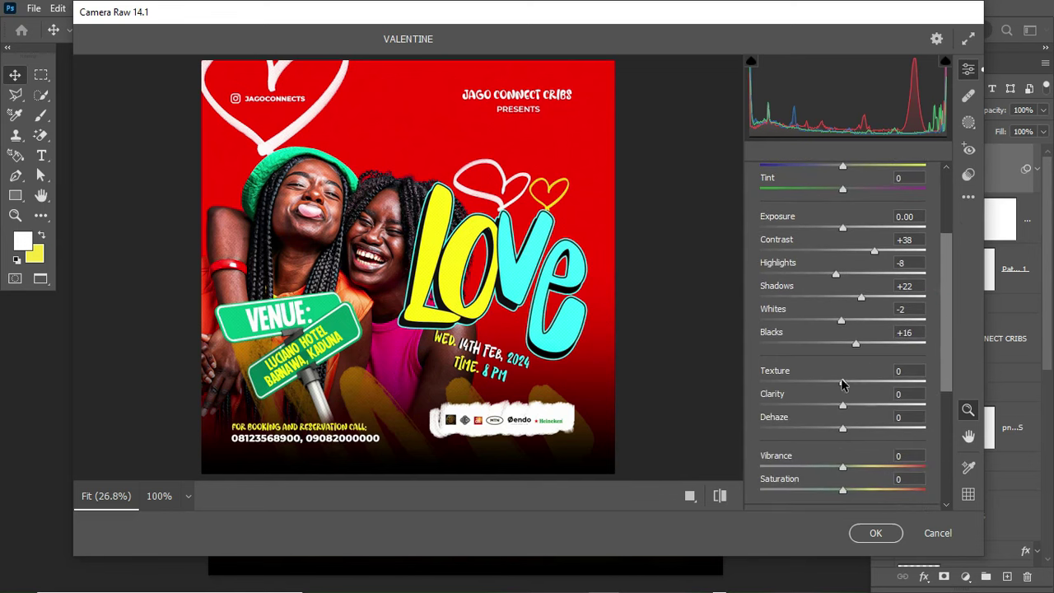
drag(850, 387, 853, 387)
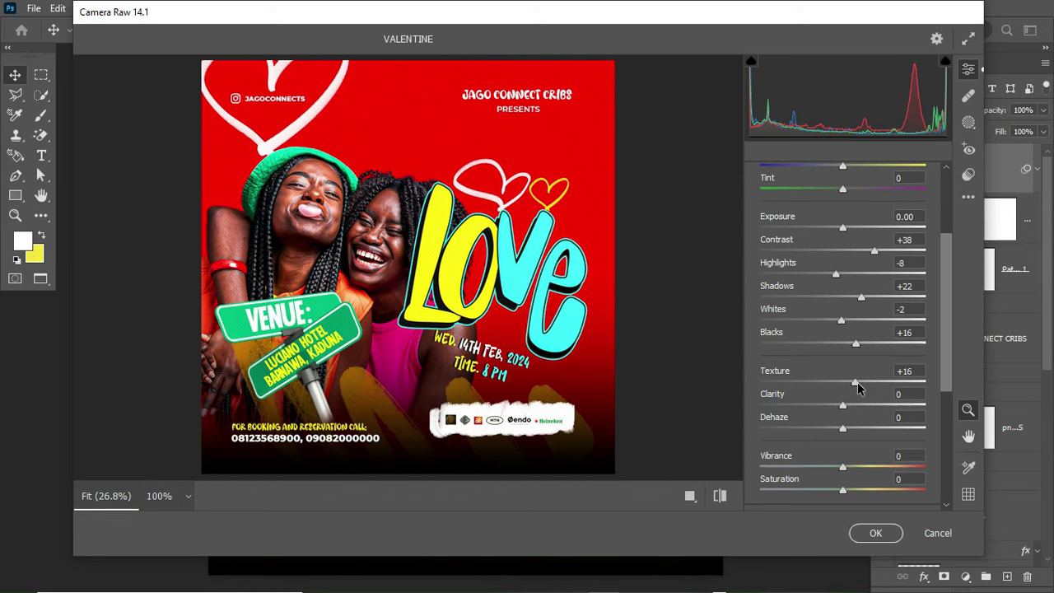
drag(945, 333, 949, 395)
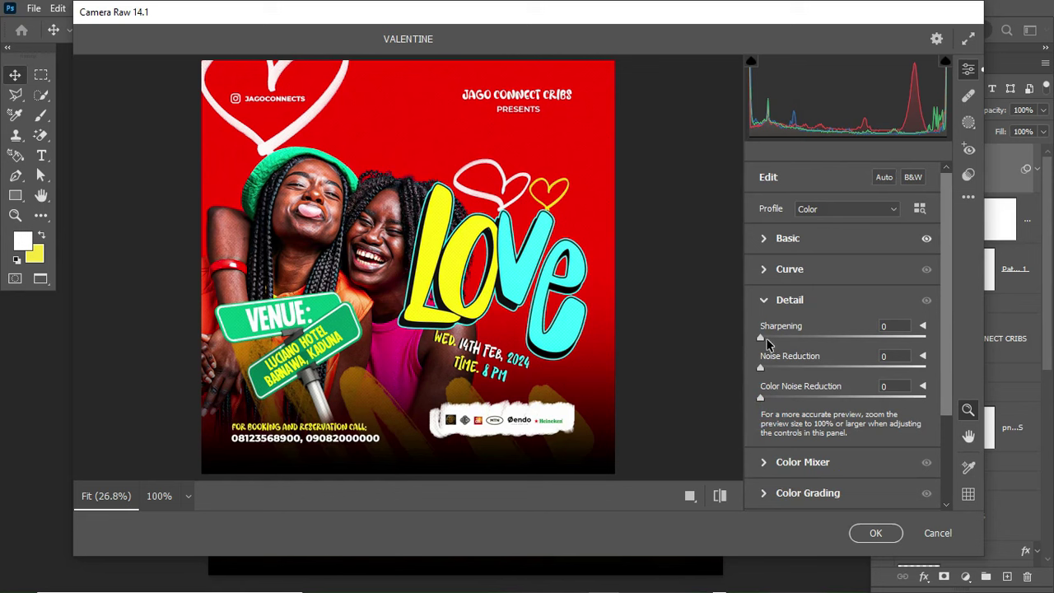
Step: Raise Sharpening to about 97 and Noise Reduction to 23 in the Detail panel
drag(760, 337, 846, 338)
drag(761, 367, 800, 368)
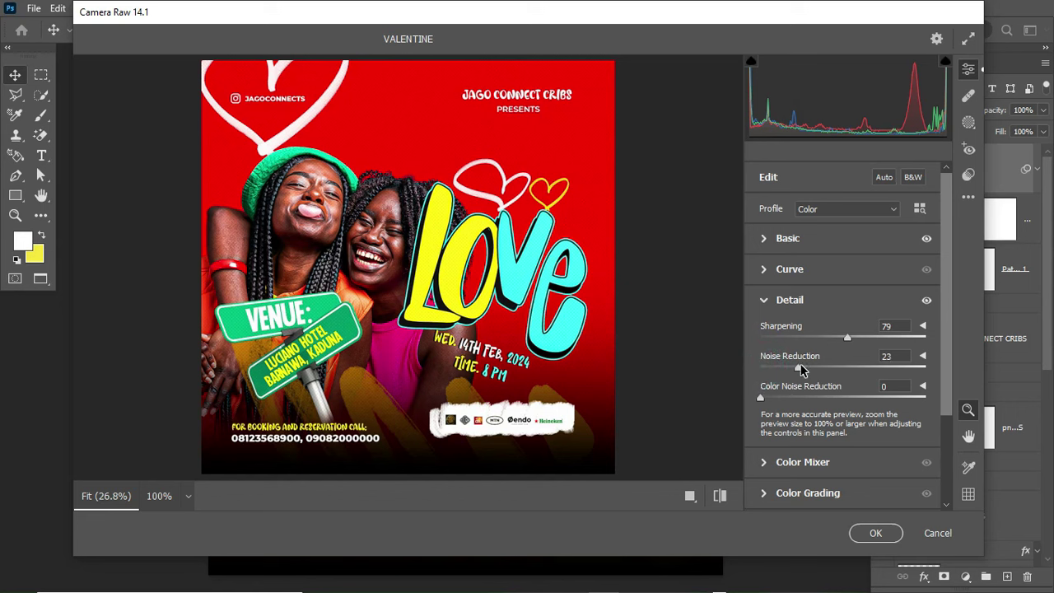
drag(847, 337, 864, 341)
click(764, 301)
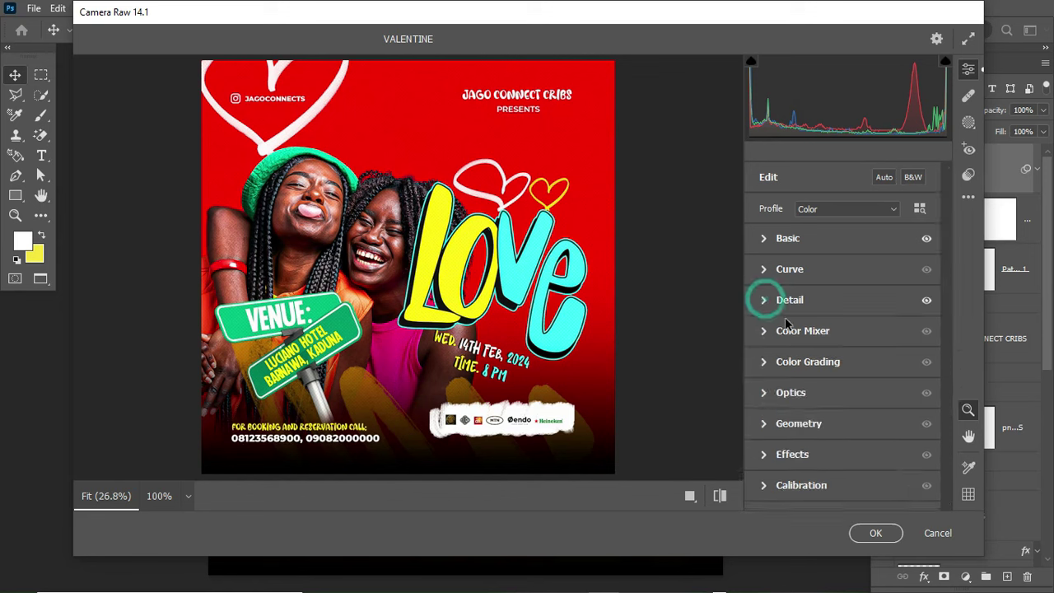
Step: Set HSL hues: Reds -23, Oranges -7, Yellows -56, Greens -34, Aquas +66, Blues raised
click(764, 332)
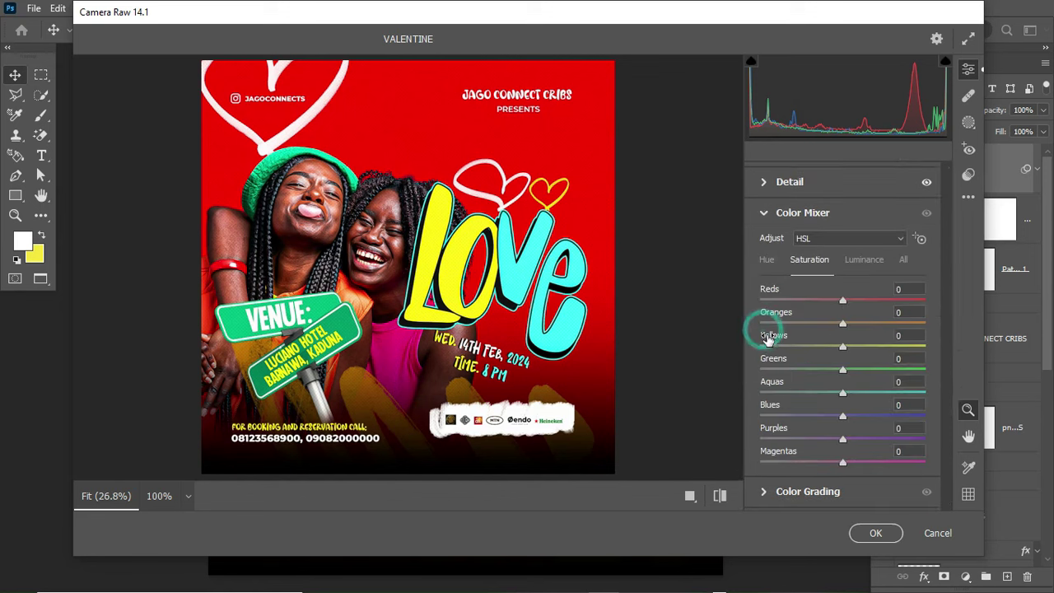
click(769, 261)
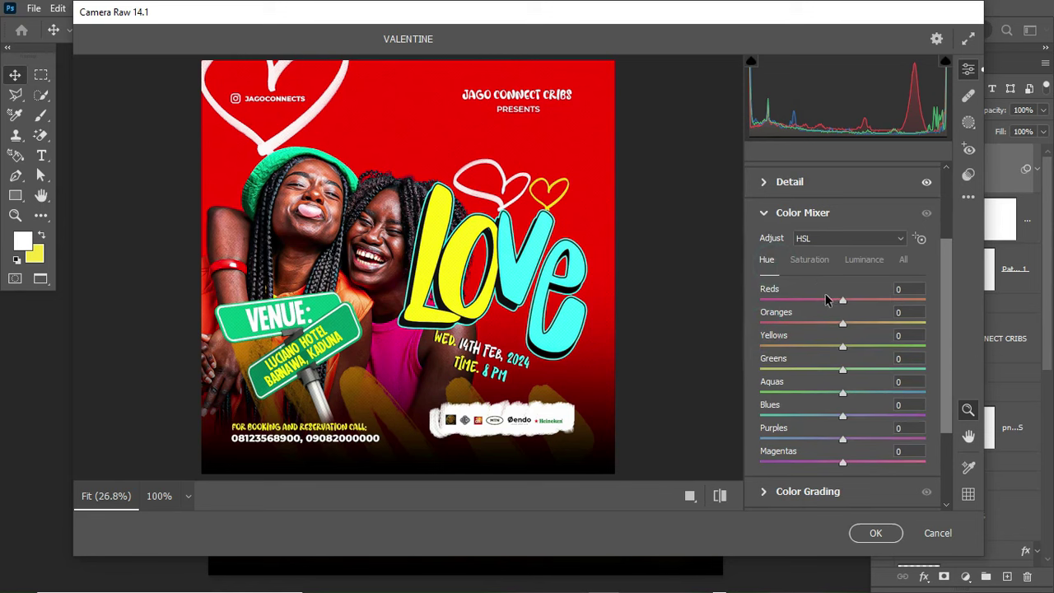
drag(843, 304, 830, 306)
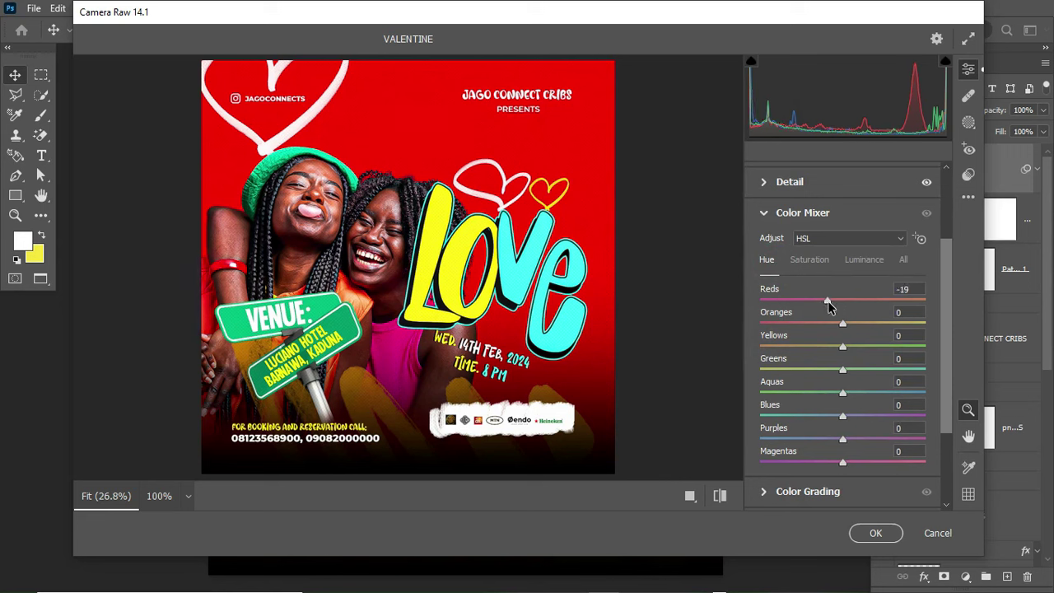
drag(829, 307, 827, 307)
click(824, 305)
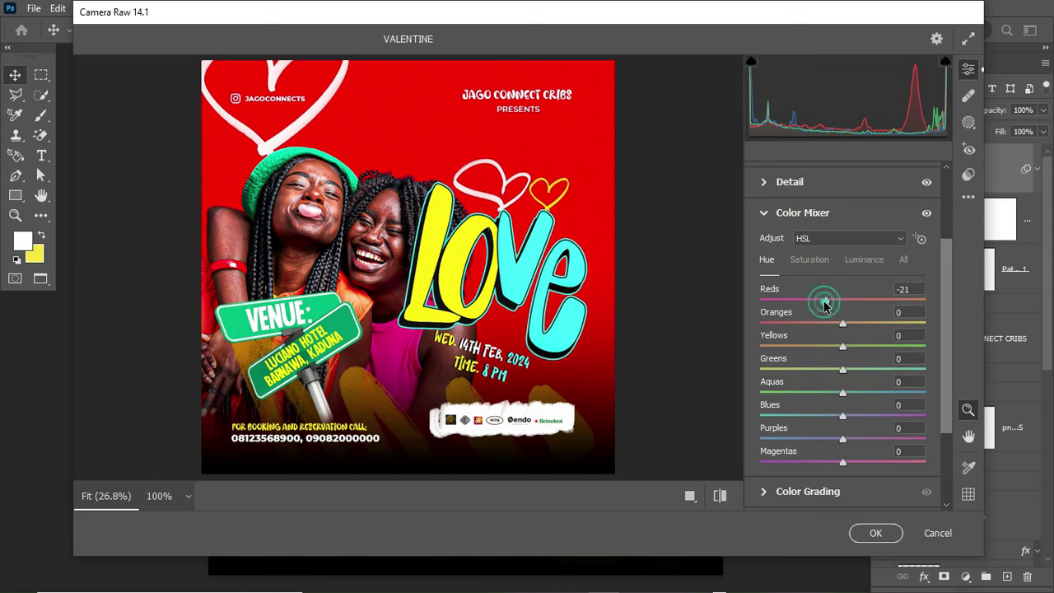
drag(820, 305, 820, 305)
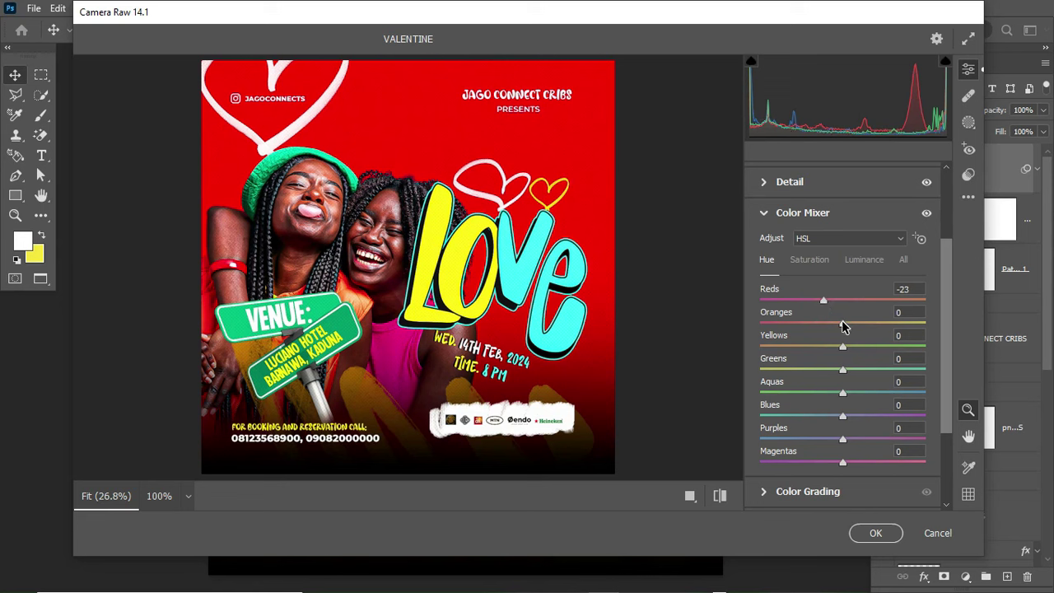
drag(842, 324, 840, 323)
drag(843, 350, 796, 350)
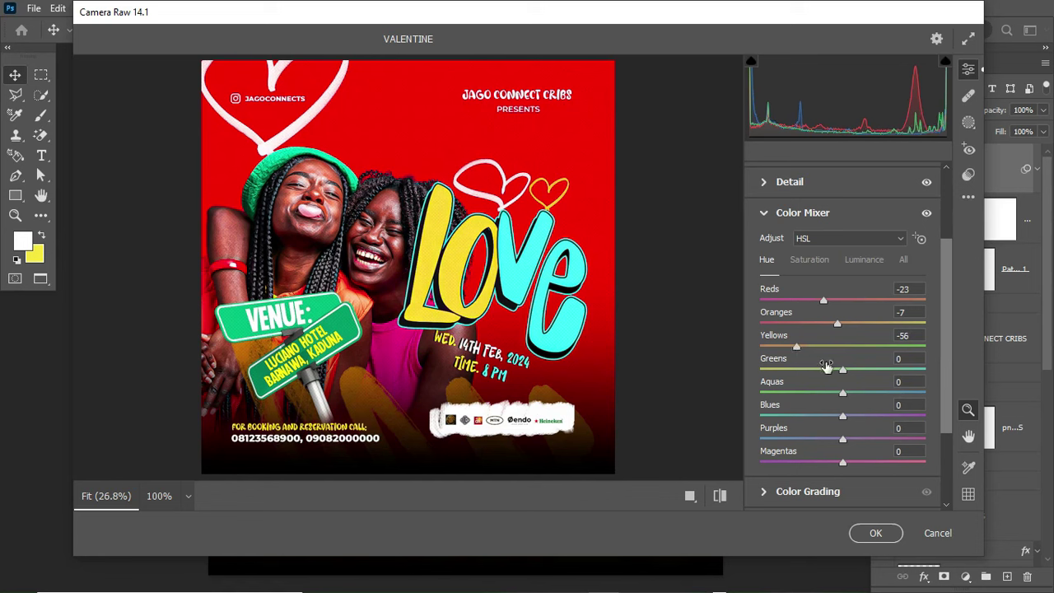
drag(843, 374, 814, 374)
drag(844, 392, 895, 394)
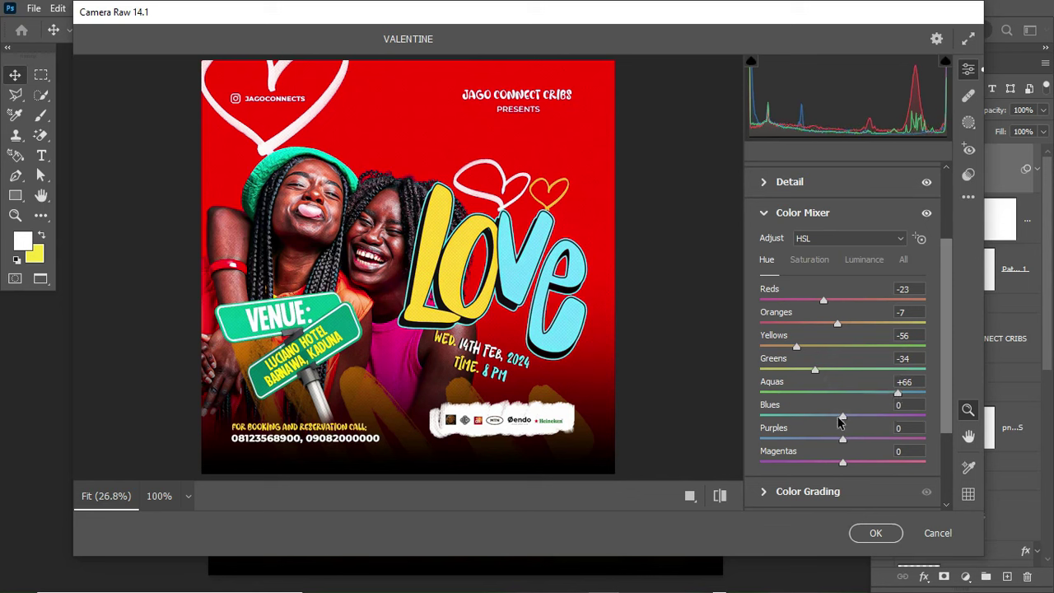
drag(842, 416, 902, 421)
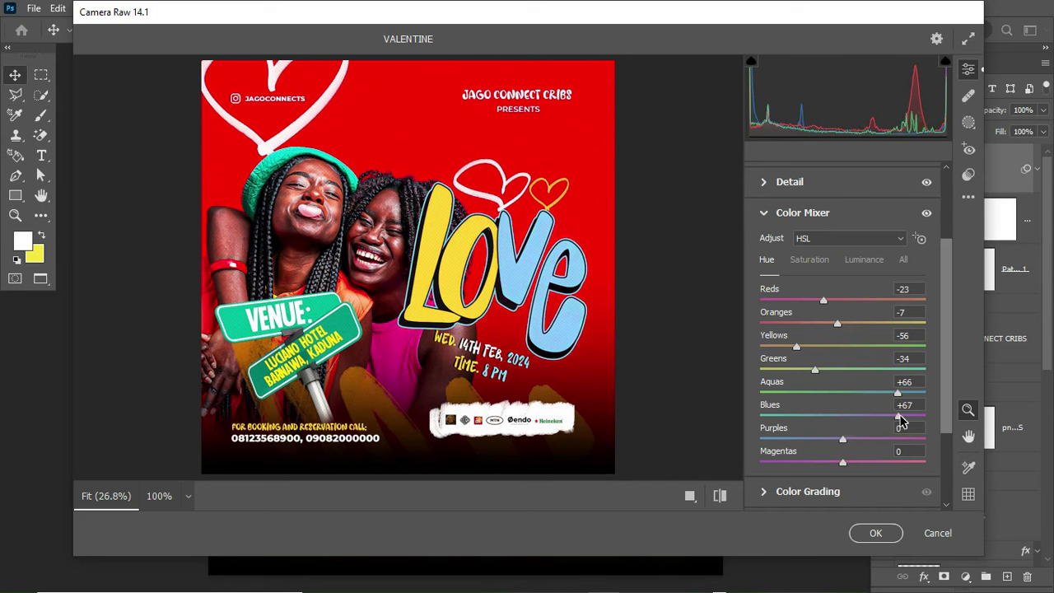
drag(902, 421, 917, 420)
Step: Set HSL saturation to Reds -23 and Oranges +42
click(815, 262)
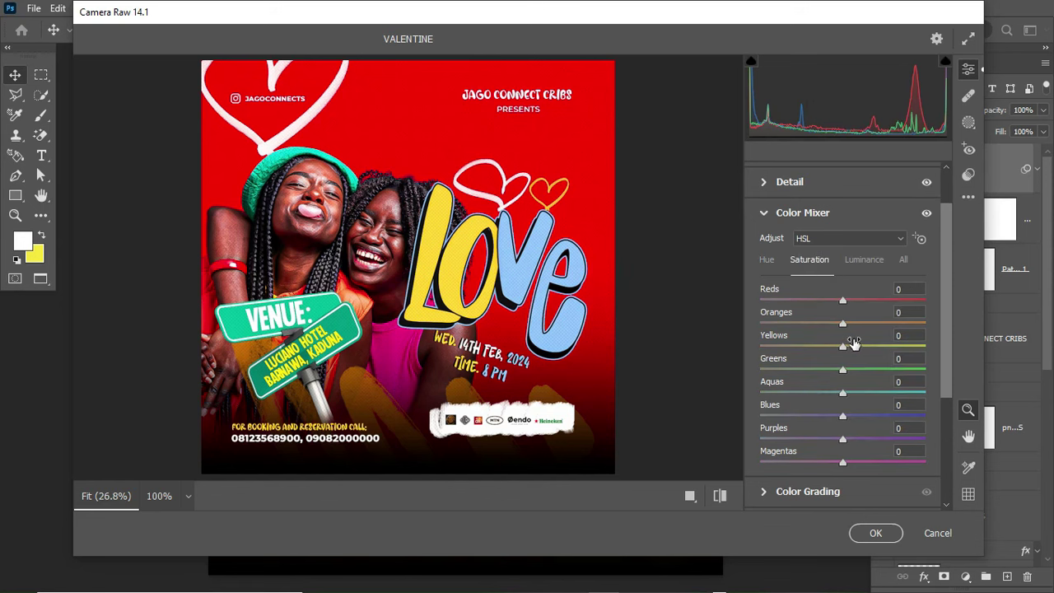
click(840, 301)
drag(833, 304, 823, 305)
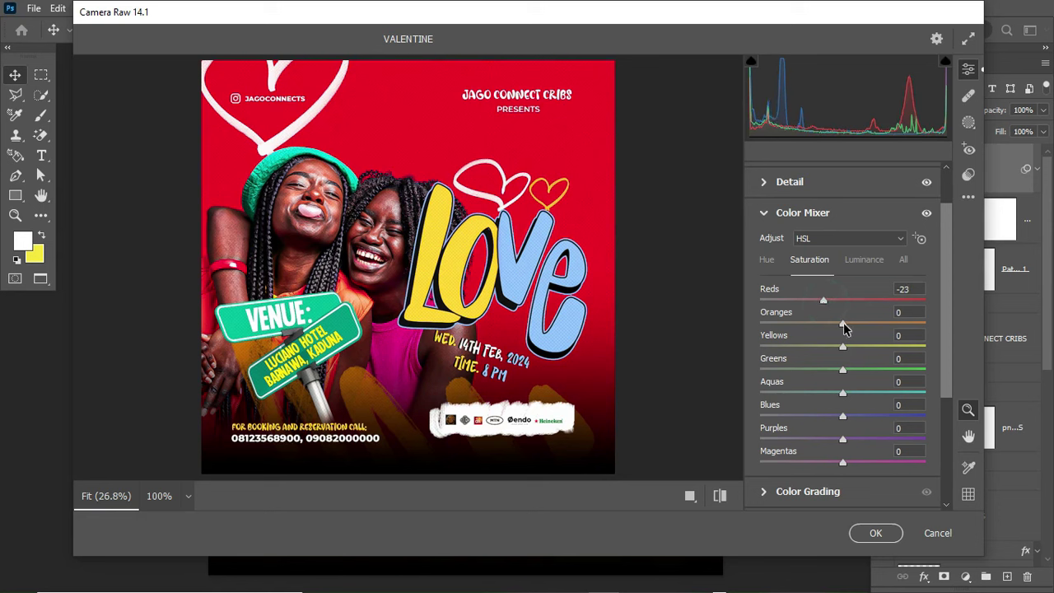
drag(841, 324, 876, 324)
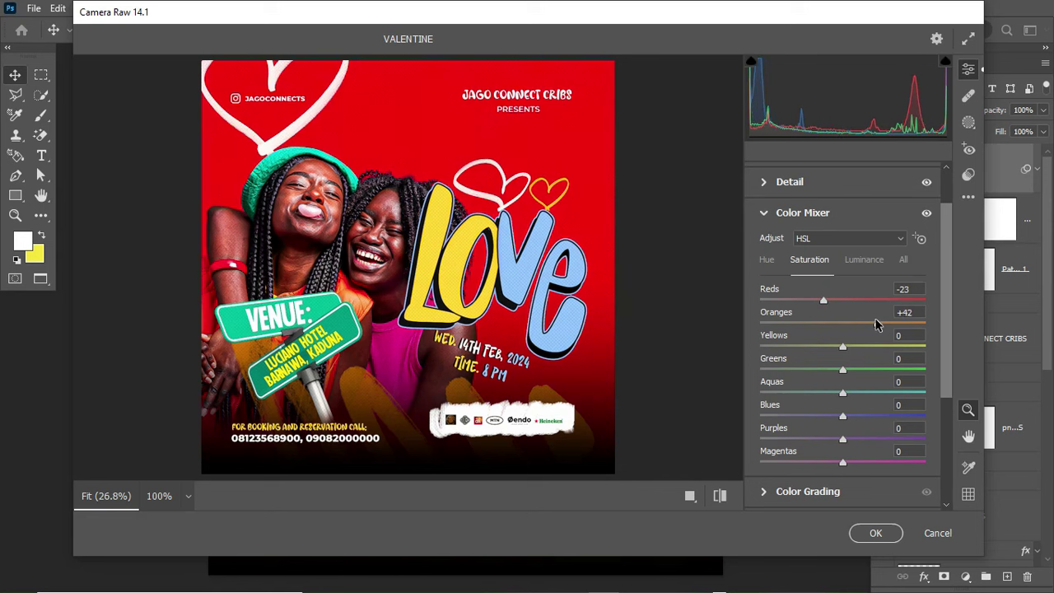
click(762, 216)
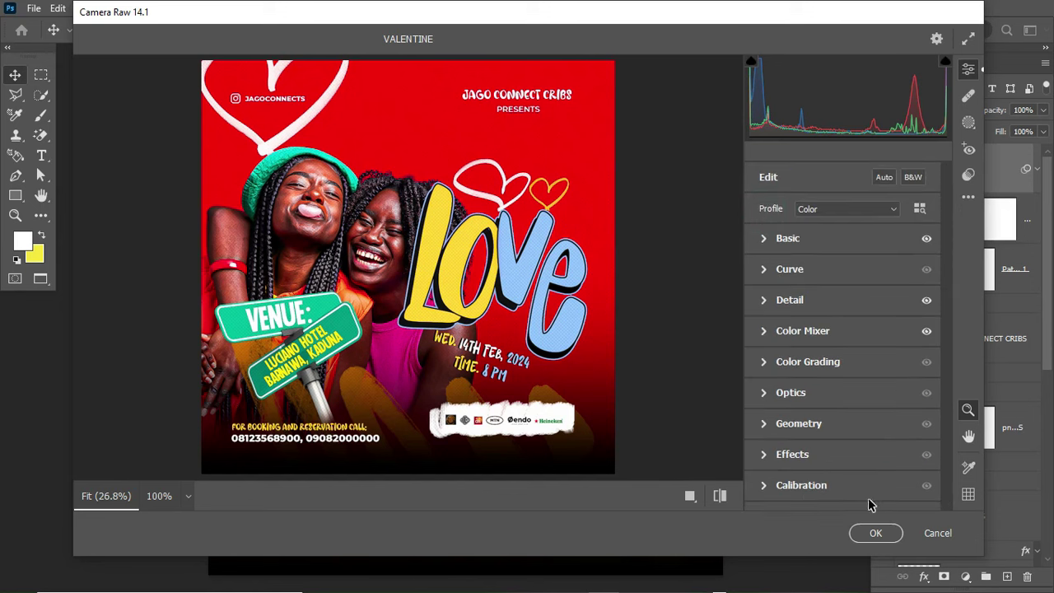
Step: Apply the Camera Raw grade, compare it with the original, and leave Layer 2 hidden
click(876, 533)
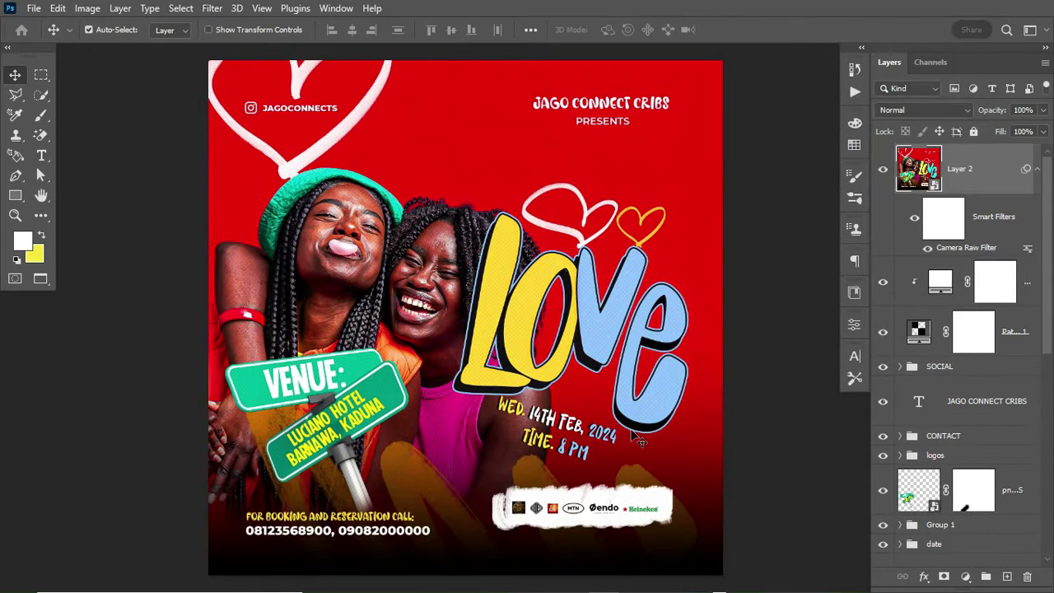
click(883, 170)
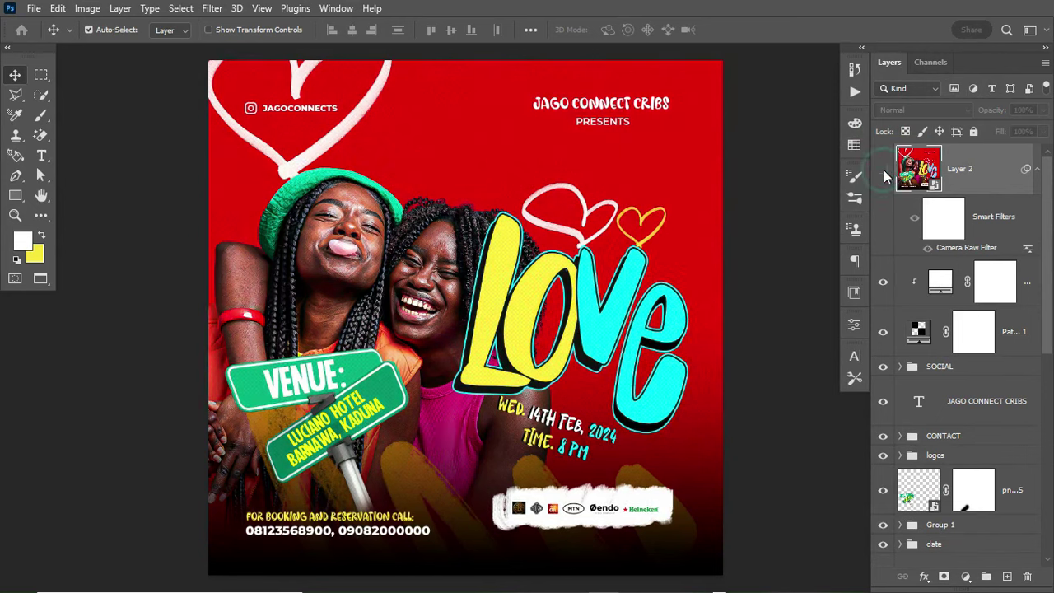
click(883, 171)
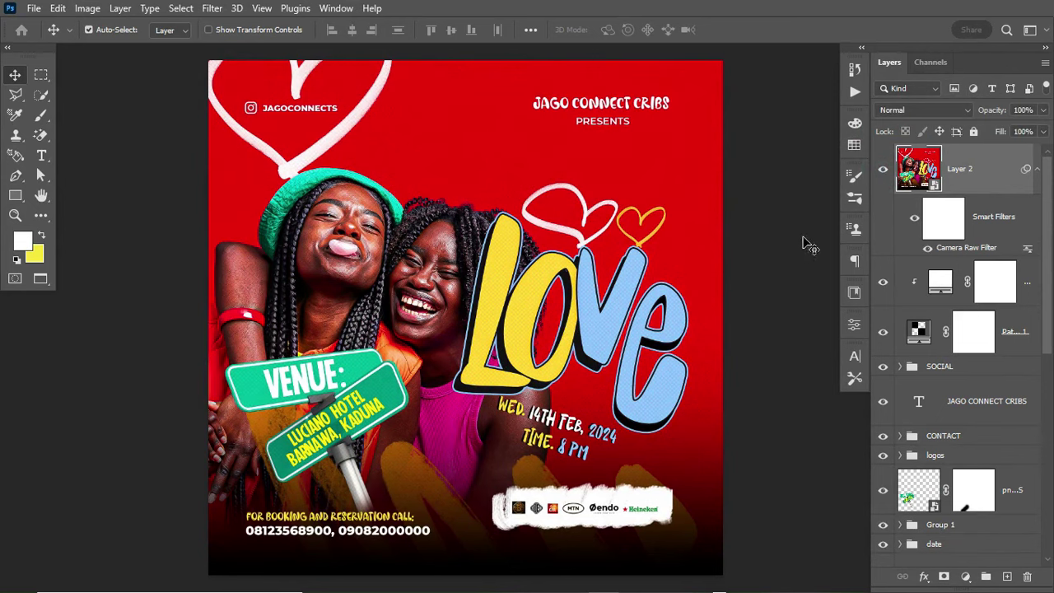
click(883, 169)
click(998, 219)
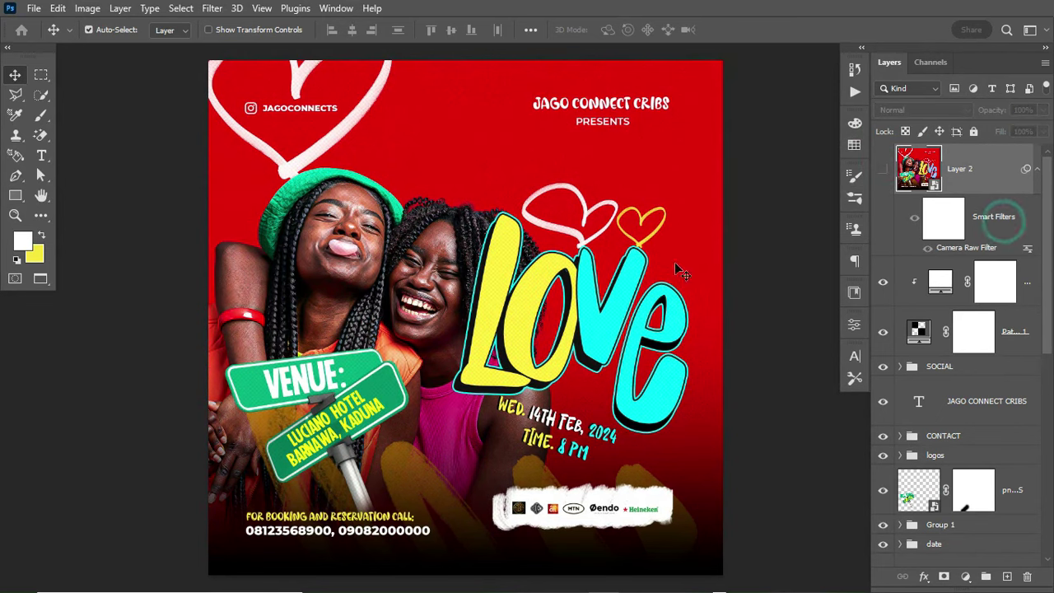
click(375, 393)
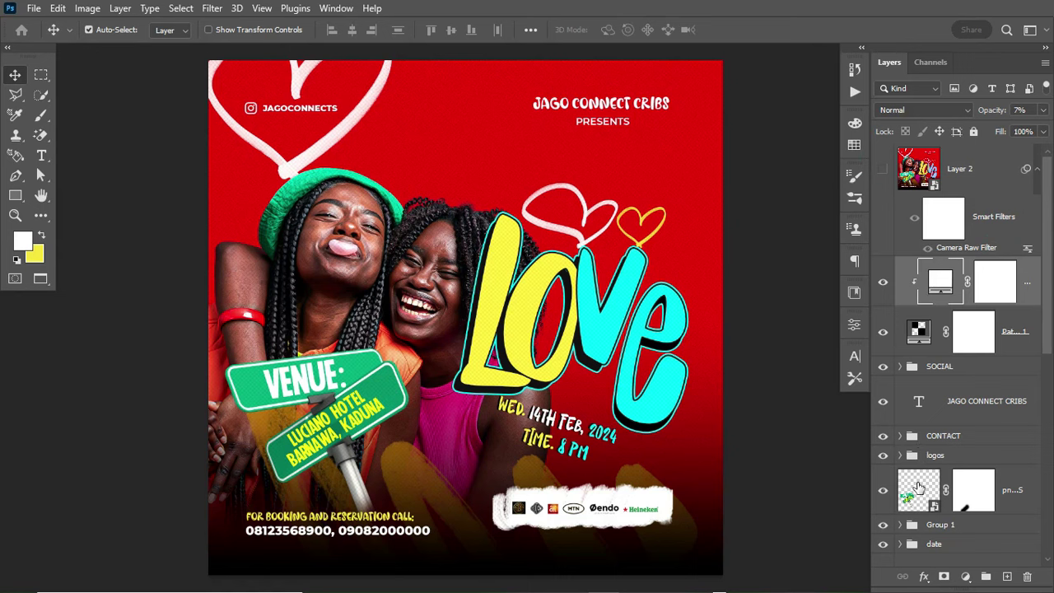
Step: Scale the green VENUE street-sign graphic down to about 83% at the lower left
click(919, 486)
key(ctrl+t)
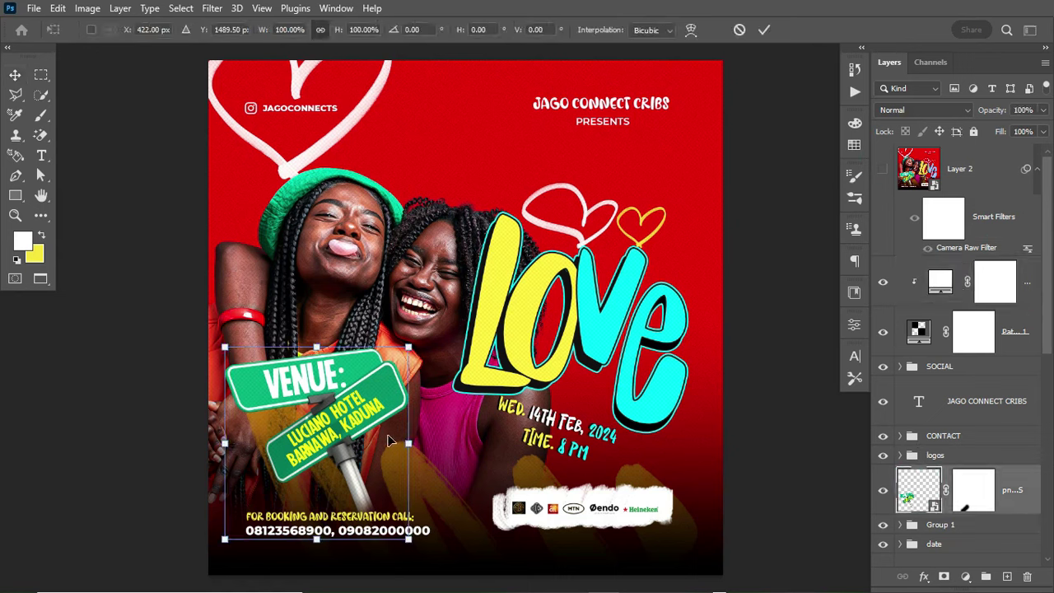
drag(405, 442, 349, 437)
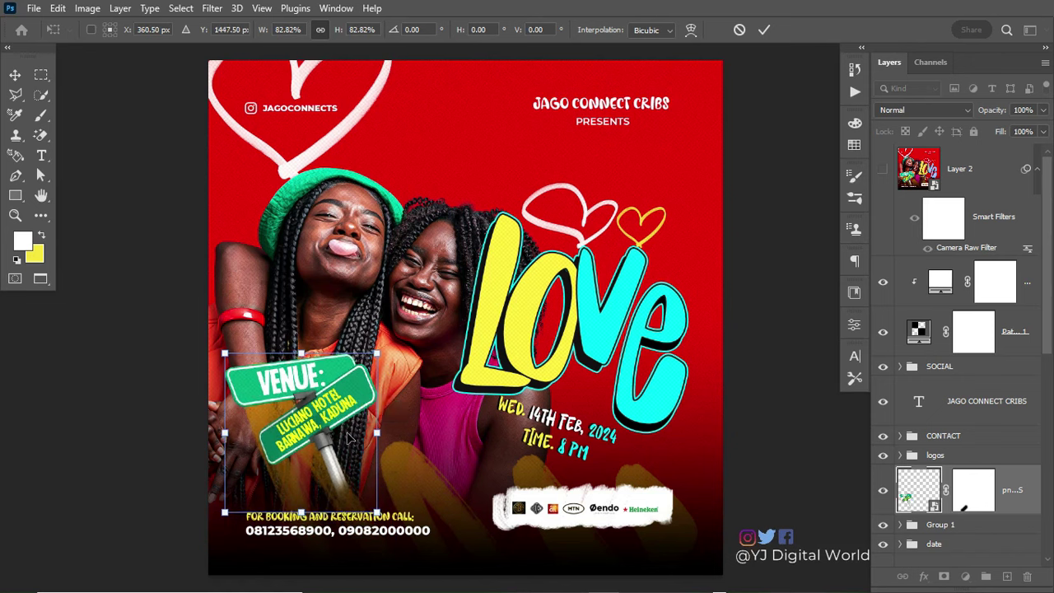
key(Return)
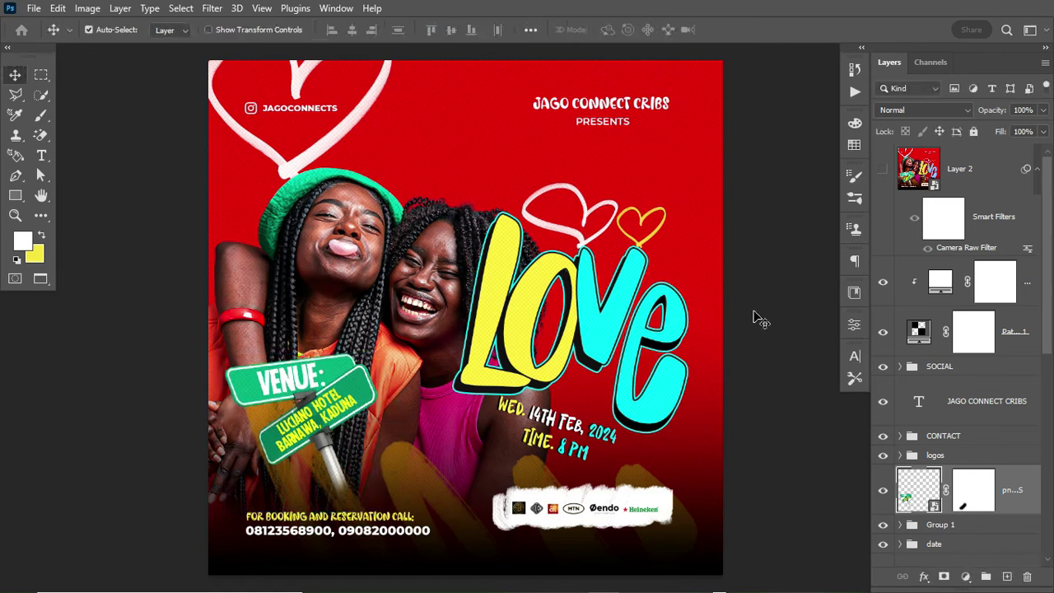
click(1021, 230)
Step: Stamp the visible flyer into a smart-object Layer 3 and collapse Layer 2's smart filter list
click(940, 288)
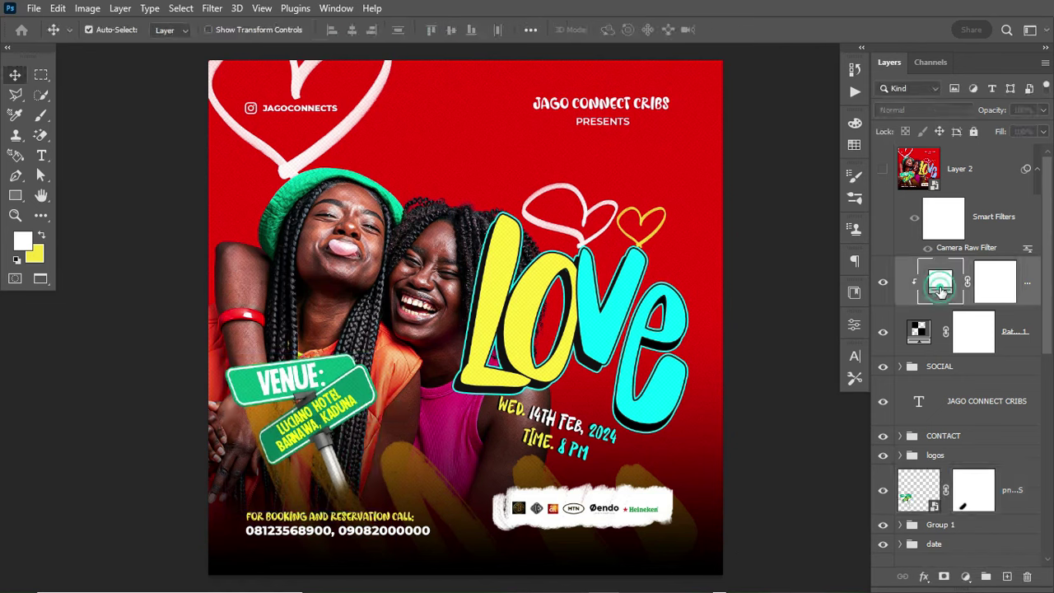
key(ctrl+shift+alt+e)
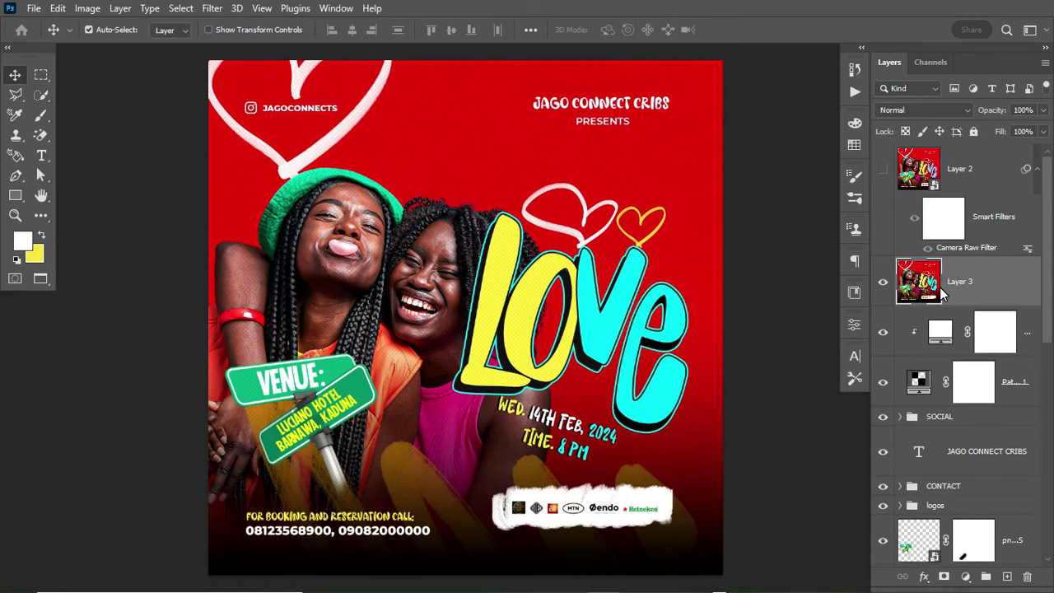
right_click(996, 279)
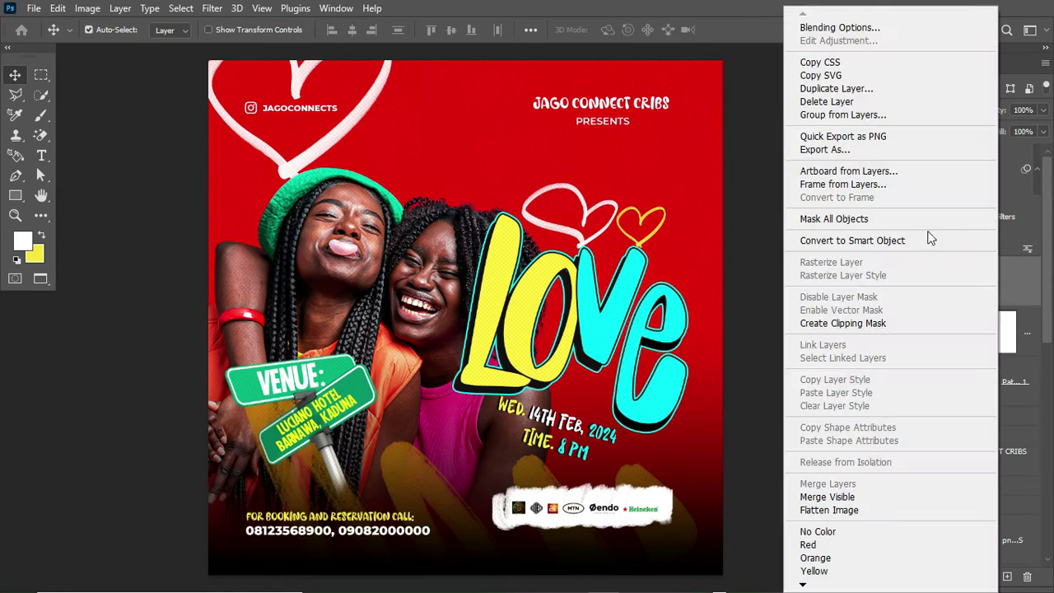
click(924, 240)
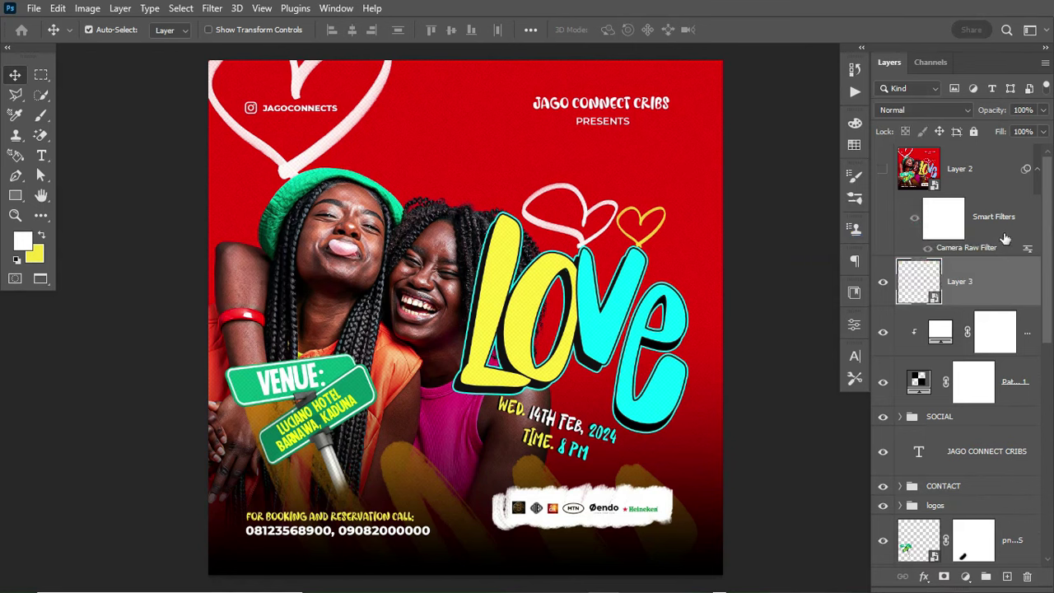
click(1032, 168)
click(1025, 168)
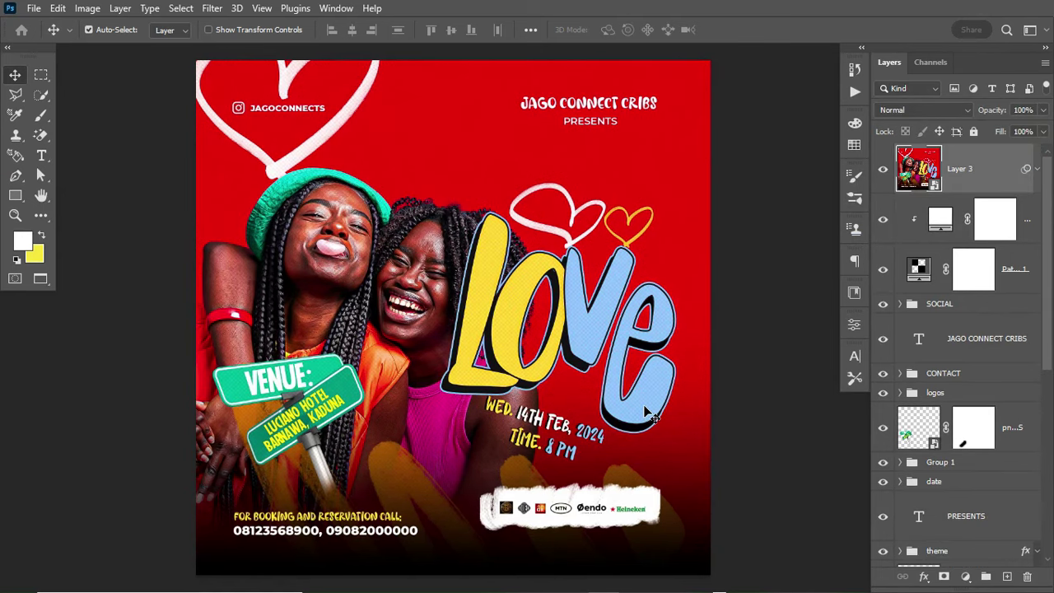
key(ctrl+semicolon)
key(ctrl+semicolon)
key(ctrl+semicolon)
key(ctrl+semicolon)
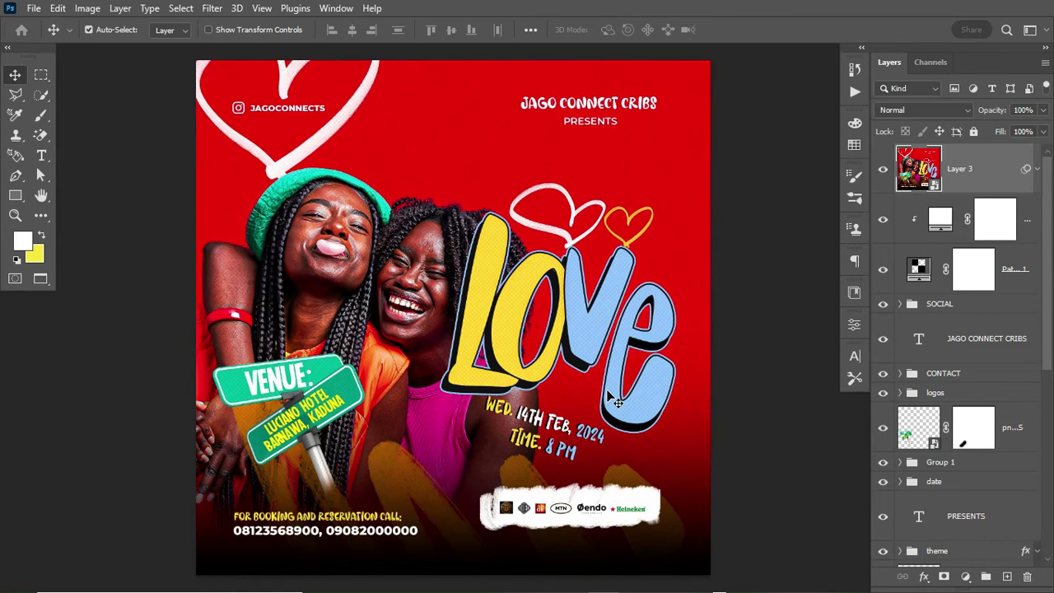